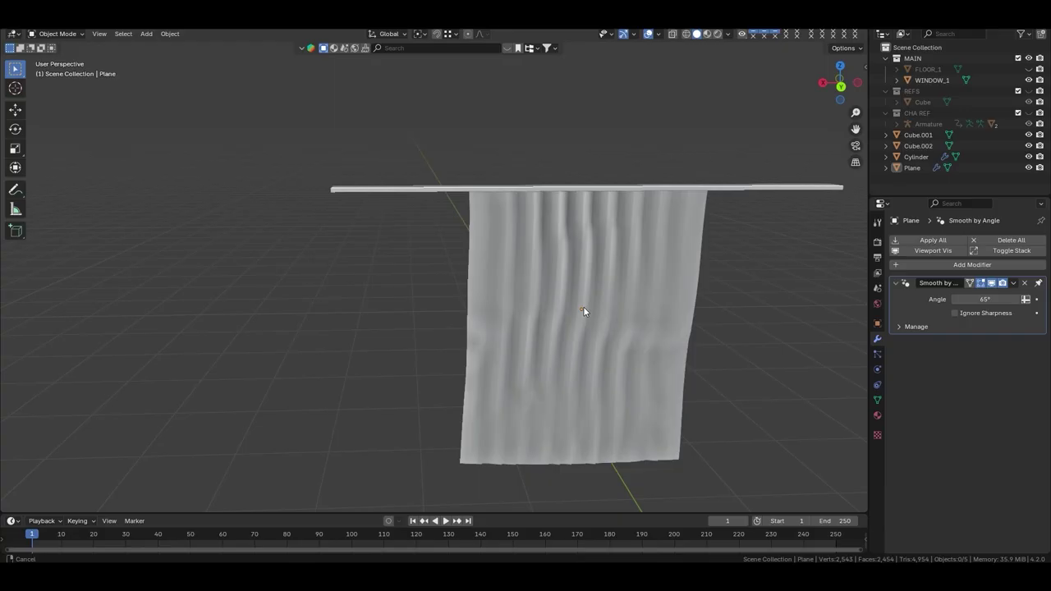
Duplicate the curtain and slide the copy sideways along X.
{"action": "left_click", "coordinate": [391, 305]}
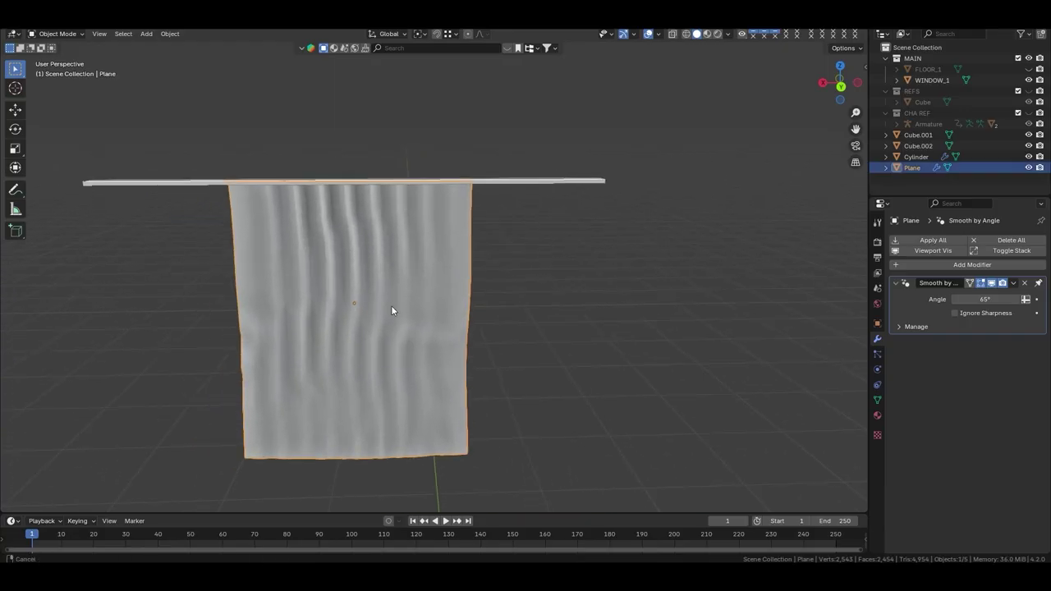
{"action": "mouse_move", "coordinate": [390, 305]}
{"action": "middle_mouse_down"}
{"action": "mouse_move", "coordinate": [283, 274]}
{"action": "mouse_move", "coordinate": [411, 288]}
{"action": "mouse_move", "coordinate": [474, 211]}
{"action": "mouse_move", "coordinate": [465, 345]}
{"action": "mouse_move", "coordinate": [485, 301]}
{"action": "middle_mouse_up"}
{"action": "key", "text": "shift+d"}
{"action": "key", "text": "x"}
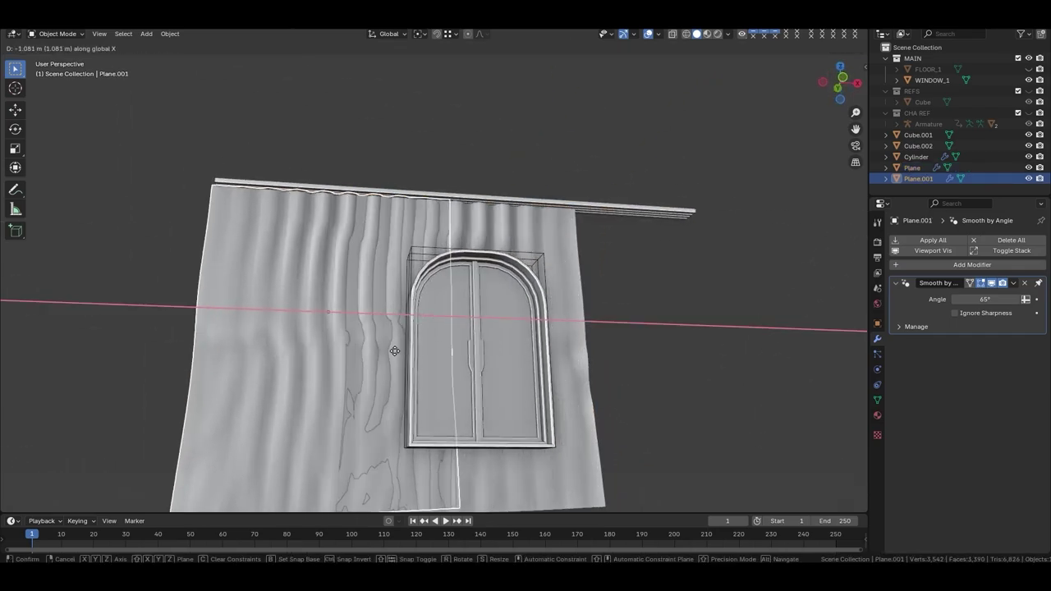
{"action": "key", "text": "Tab"}
{"action": "left_click", "coordinate": [485, 301]}
Narrow the copy's mesh by scaling it along X in Edit Mode.
{"action": "key", "text": "a"}
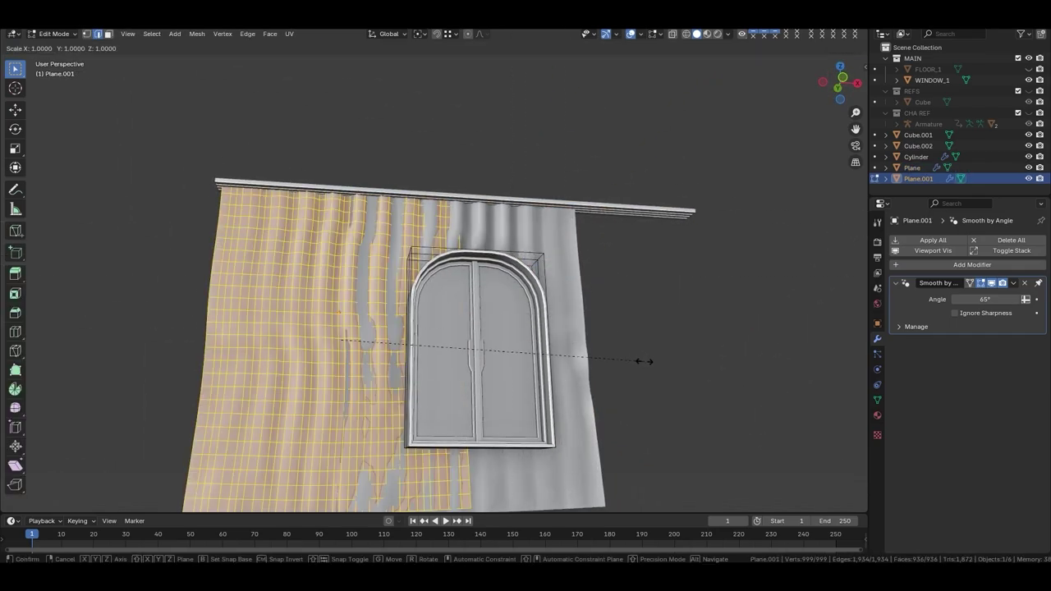
{"action": "key", "text": "s"}
{"action": "key", "text": "x"}
{"action": "left_click", "coordinate": [368, 370]}
{"action": "key", "text": "Tab"}
Move the narrow curtain to the left edge along X, then set its depth along Y.
{"action": "key", "text": "g"}
{"action": "key", "text": "x"}
{"action": "left_click", "coordinate": [327, 372]}
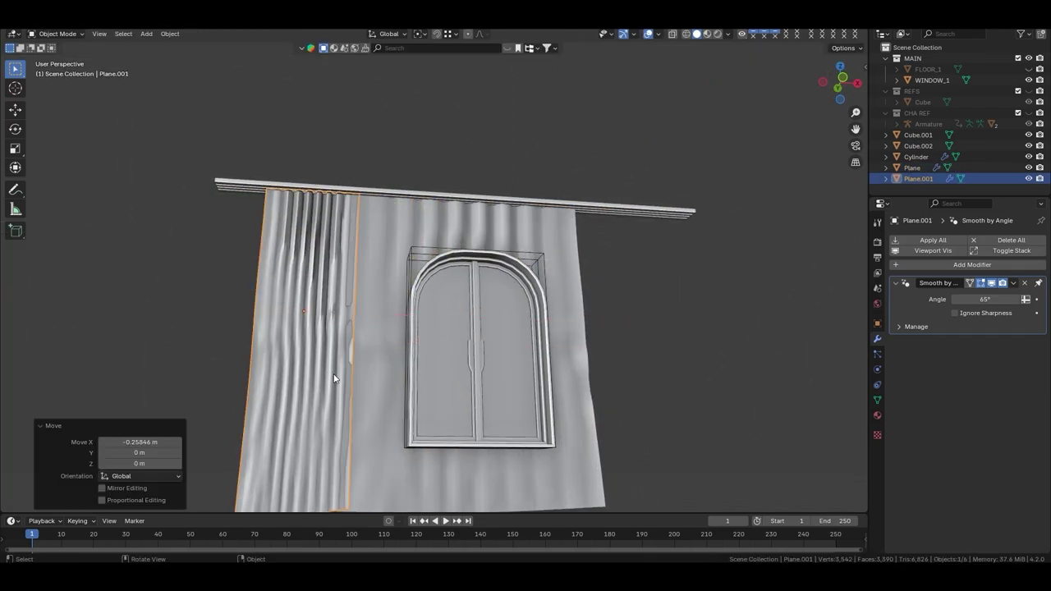
{"action": "key", "text": "grave"}
{"action": "left_click", "coordinate": [369, 336]}
{"action": "mouse_move", "coordinate": [419, 307]}
{"action": "middle_mouse_down"}
{"action": "mouse_move", "coordinate": [483, 251]}
{"action": "mouse_move", "coordinate": [479, 287]}
{"action": "middle_mouse_up"}
{"action": "key", "text": "g"}
{"action": "key", "text": "y"}
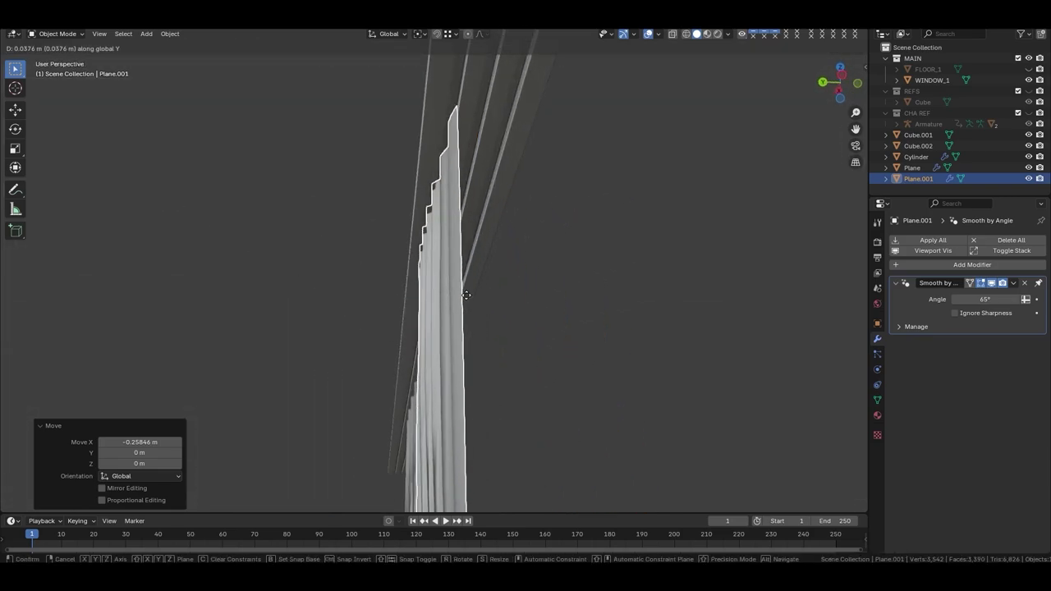
{"action": "left_click", "coordinate": [464, 295]}
{"action": "scroll", "coordinate": [448, 343], "scroll_direction": "down", "scroll_amount": 3}
{"action": "middle_click_drag", "start_coordinate": [447, 343], "coordinate": [624, 375]}
Flatten the narrow curtain's folds by scaling its mesh along Y.
{"action": "key", "text": "Tab"}
{"action": "key", "text": "s"}
{"action": "key", "text": "y"}
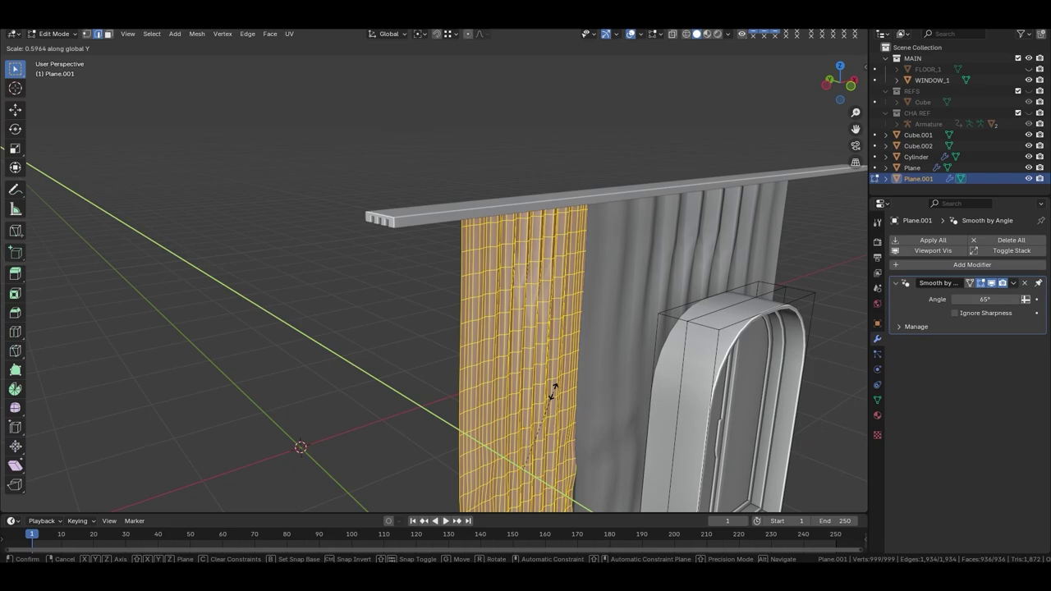
{"action": "left_click", "coordinate": [551, 382]}
{"action": "key", "text": "Tab"}
{"action": "middle_click_drag", "start_coordinate": [551, 382], "coordinate": [660, 394]}
Move the narrow curtain along X to the right side, then deselect everything.
{"action": "key", "text": "g"}
{"action": "key", "text": "x"}
{"action": "left_click", "coordinate": [635, 394]}
{"action": "left_click", "coordinate": [558, 396]}
{"action": "scroll", "coordinate": [558, 397], "scroll_direction": "down", "scroll_amount": 3}
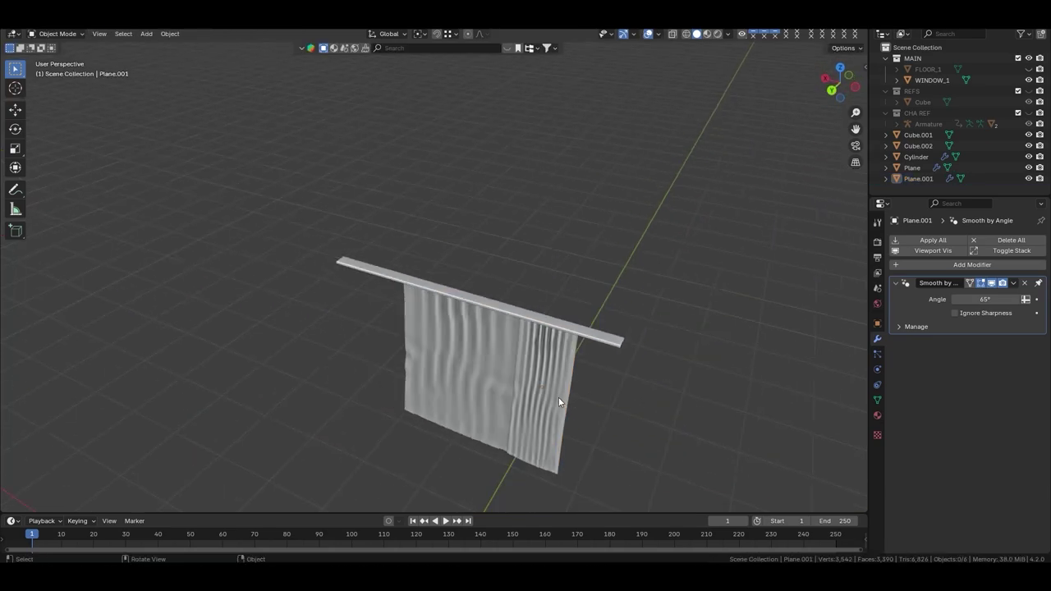
{"action": "middle_click_drag", "start_coordinate": [558, 396], "coordinate": [568, 397]}
{"action": "scroll", "coordinate": [568, 394], "scroll_direction": "up", "scroll_amount": 2}
Add a Mirror modifier to the narrow curtain with Cube.002 as the mirror object.
{"action": "left_click", "coordinate": [972, 264]}
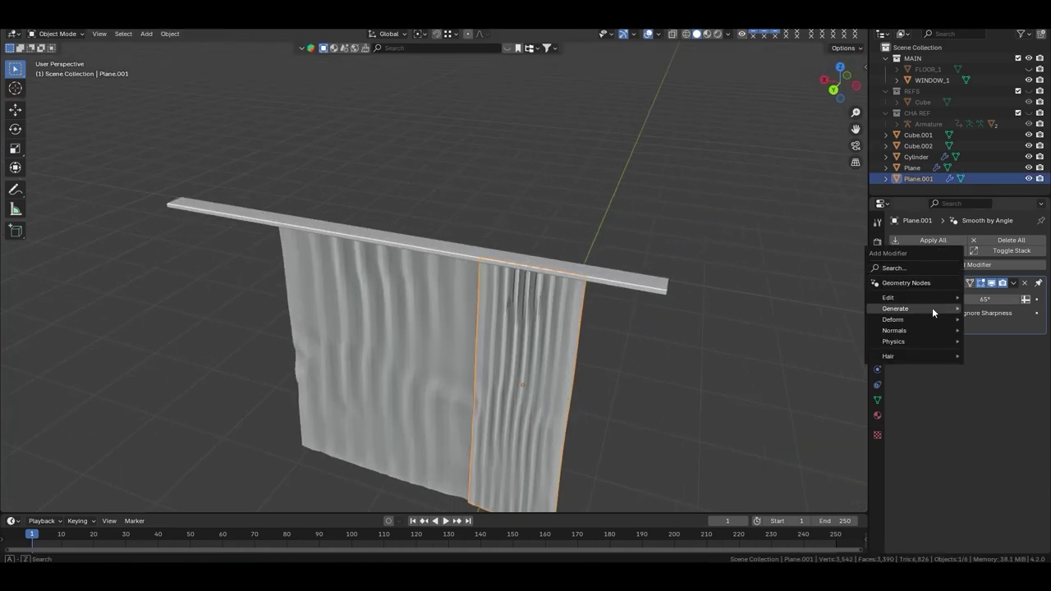
{"action": "left_click", "coordinate": [854, 386]}
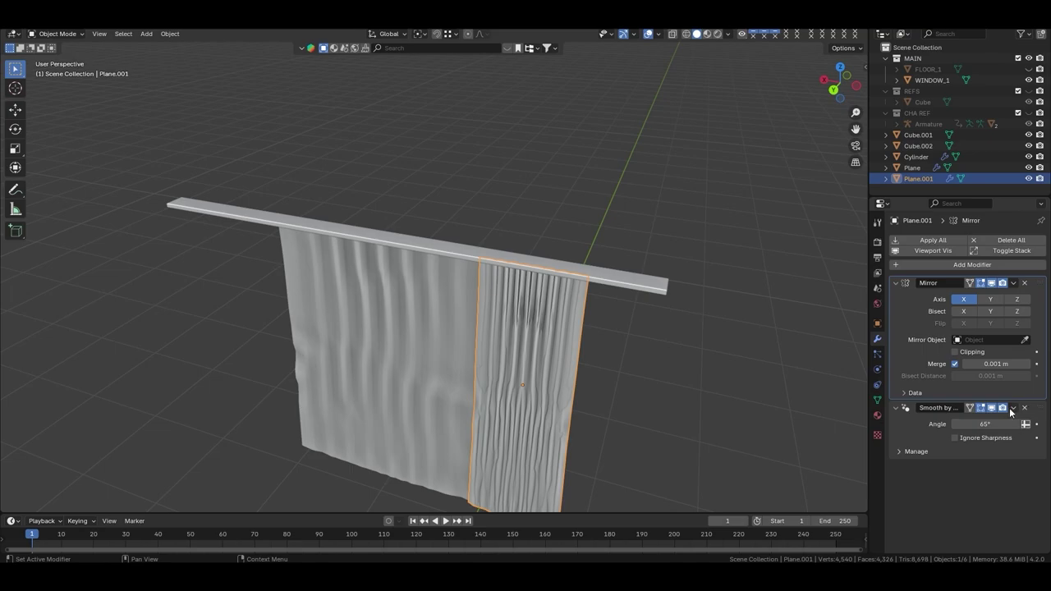
{"action": "left_click", "coordinate": [1025, 339]}
{"action": "left_click", "coordinate": [656, 279]}
{"action": "scroll", "coordinate": [537, 251], "scroll_direction": "down", "scroll_amount": 3}
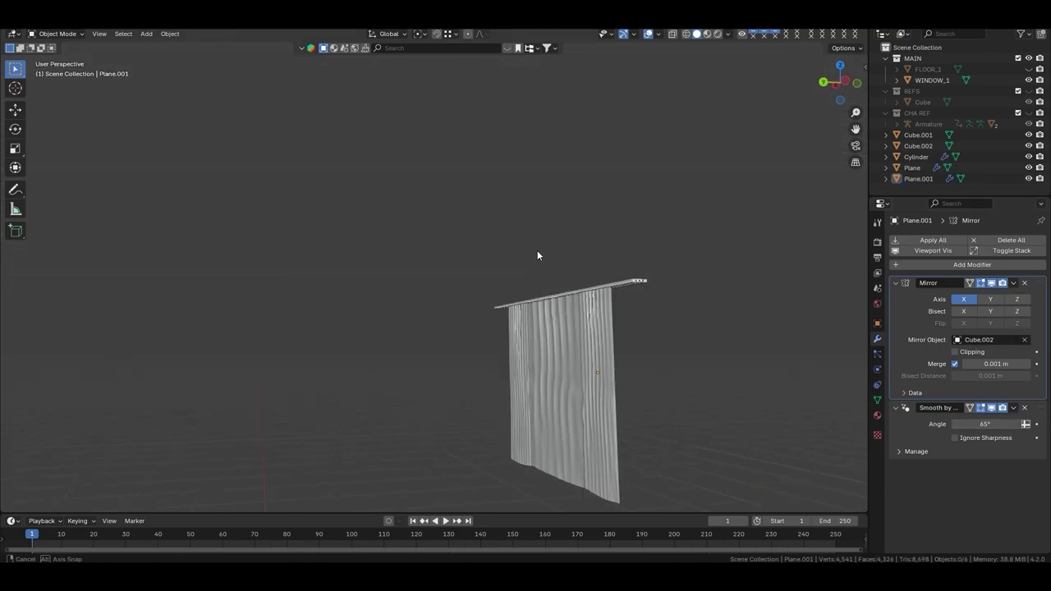
{"action": "scroll", "coordinate": [537, 251], "scroll_direction": "up", "scroll_amount": 3}
{"action": "mouse_move", "coordinate": [537, 251]}
{"action": "middle_mouse_down"}
{"action": "mouse_move", "coordinate": [454, 276]}
{"action": "mouse_move", "coordinate": [499, 246]}
{"action": "mouse_move", "coordinate": [219, 244]}
{"action": "mouse_move", "coordinate": [228, 237]}
{"action": "mouse_move", "coordinate": [463, 271]}
{"action": "mouse_move", "coordinate": [574, 263]}
{"action": "middle_mouse_up"}
Show the walls and floor, and move the window objects through Plane.001 into MAIN.
{"action": "left_click", "coordinate": [1027, 69]}
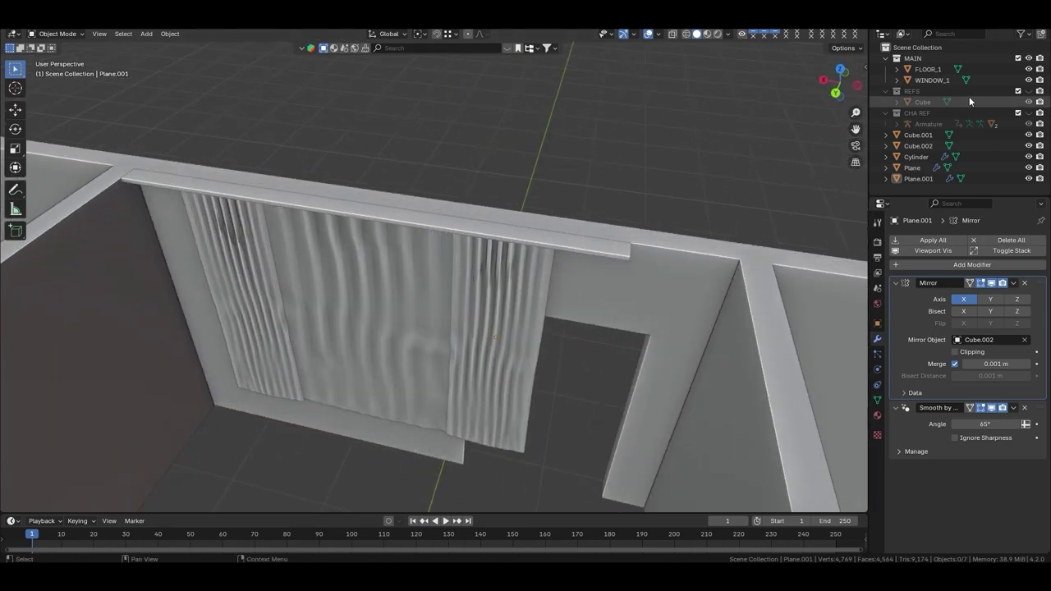
{"action": "left_click", "coordinate": [918, 134]}
{"action": "left_click", "coordinate": [913, 179], "text": "shift"}
{"action": "left_click_drag", "start_coordinate": [914, 179], "coordinate": [932, 77]}
Add WINDOW_1 to the selection and move everything into a new WINDOWS collection.
{"action": "left_click", "coordinate": [932, 134], "text": "ctrl"}
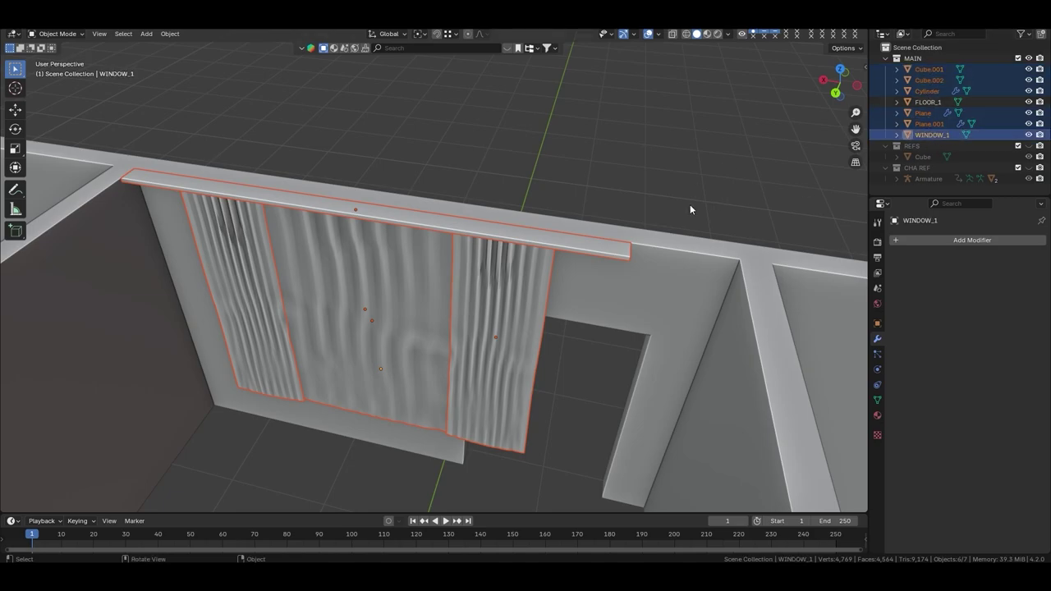
{"action": "key", "text": "m"}
{"action": "left_click", "coordinate": [761, 459]}
{"action": "type", "text": "WINDOWS"}
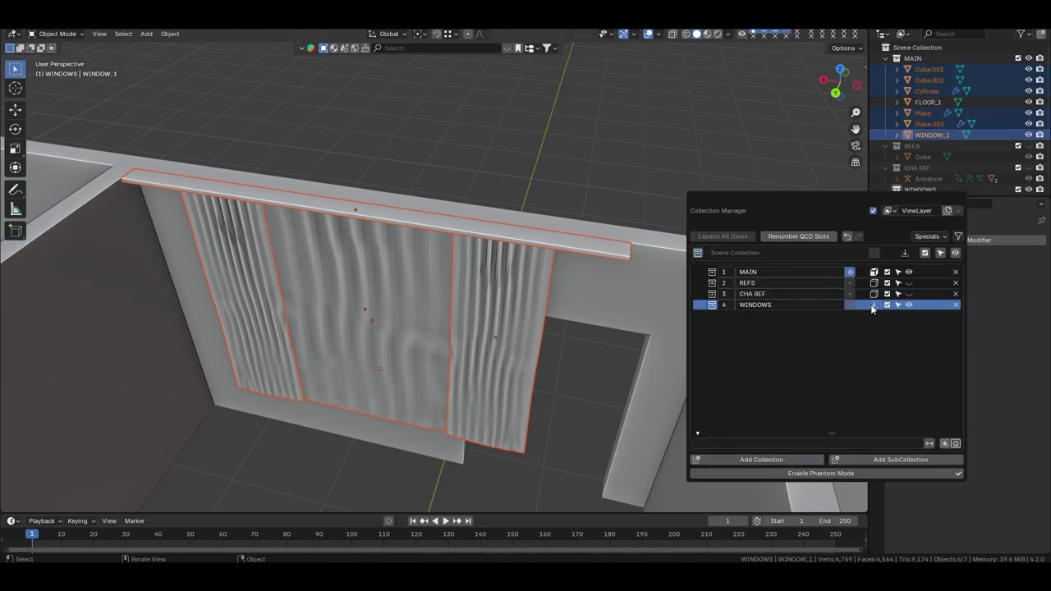
{"action": "left_click", "coordinate": [872, 304]}
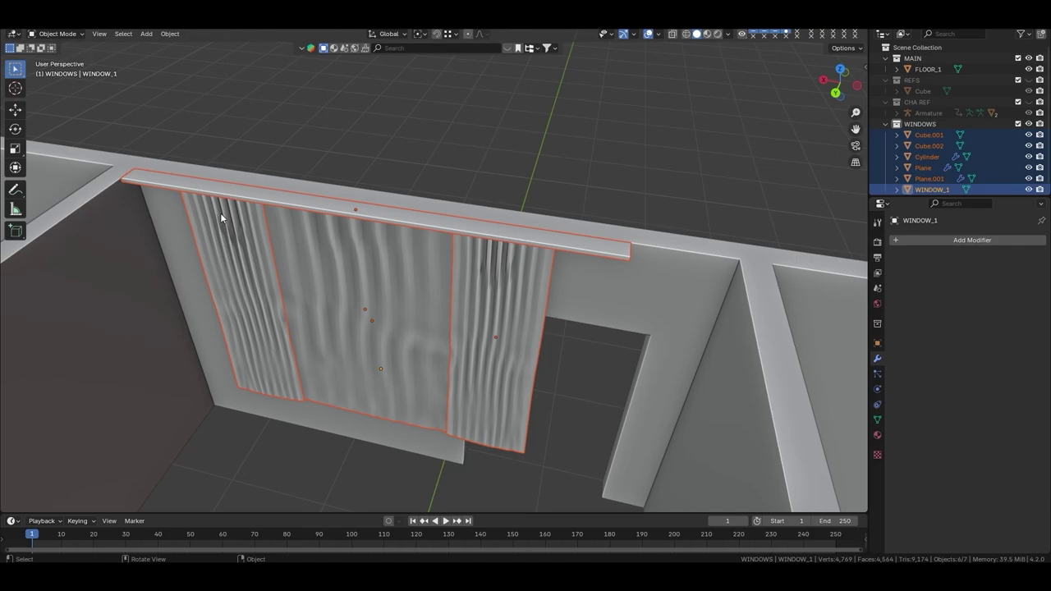
{"action": "middle_click_drag", "start_coordinate": [492, 329], "coordinate": [380, 286]}
In Top view, move the window group 3.8017 m along X to the other opening.
{"action": "key", "text": "KP_7"}
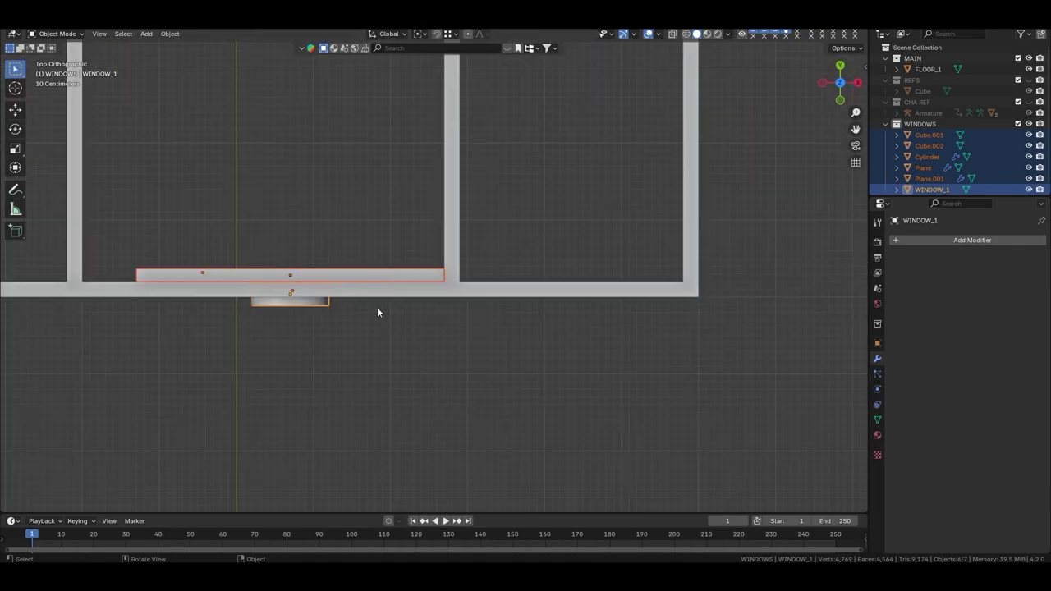
{"action": "key", "text": "g"}
{"action": "key", "text": "x"}
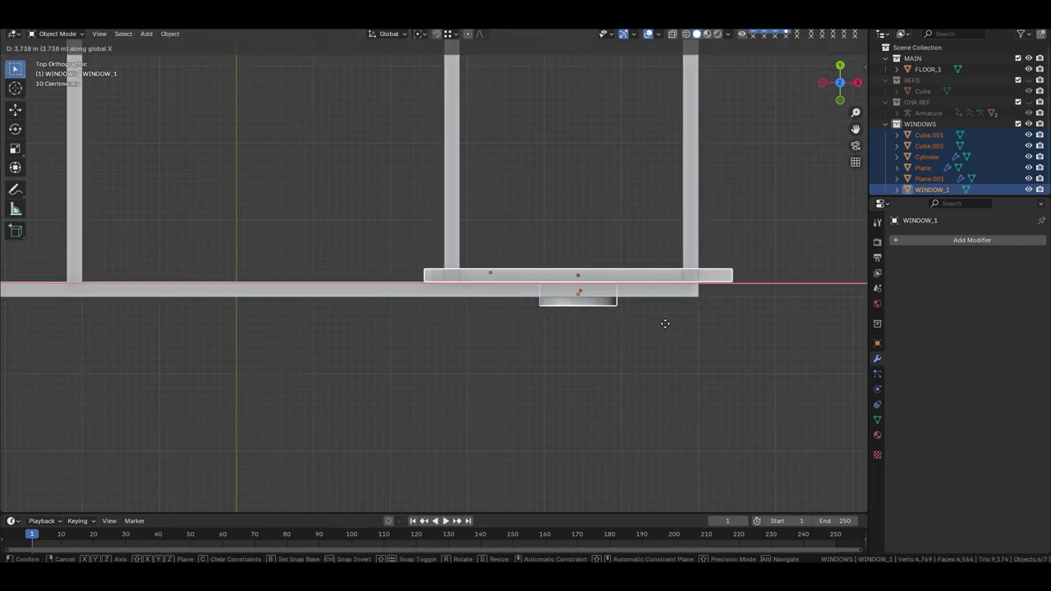
{"action": "left_click", "coordinate": [670, 325]}
{"action": "scroll", "coordinate": [654, 325], "scroll_direction": "down", "scroll_amount": 3}
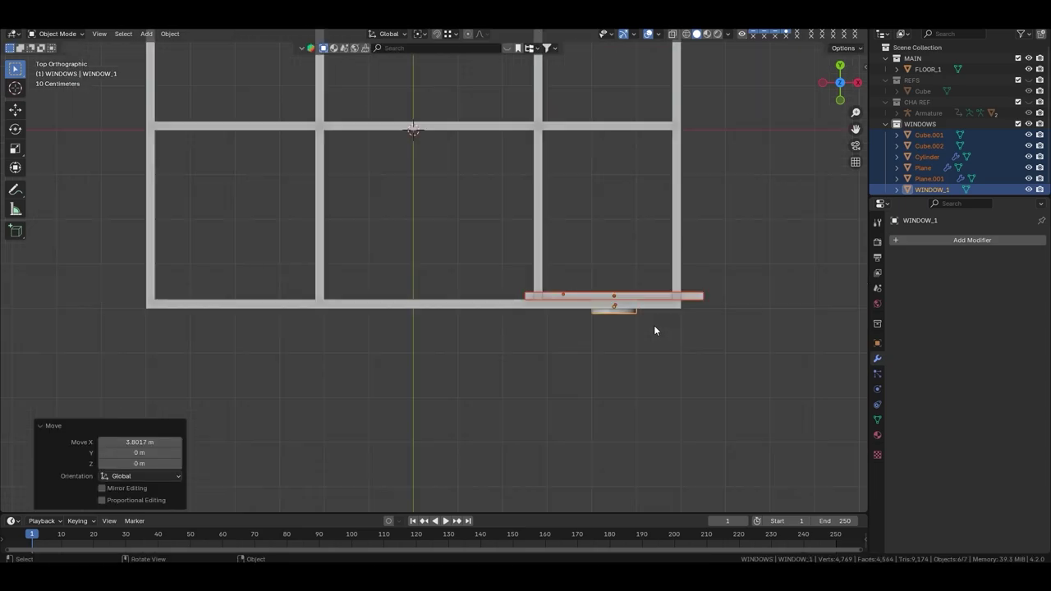
{"action": "mouse_move", "coordinate": [654, 325]}
{"action": "middle_mouse_down"}
{"action": "mouse_move", "coordinate": [526, 189]}
{"action": "mouse_move", "coordinate": [575, 328]}
{"action": "middle_mouse_up"}
{"action": "scroll", "coordinate": [627, 408], "scroll_direction": "up", "scroll_amount": 5}
Select the curtain rail and view it from directly above.
{"action": "left_click", "coordinate": [627, 408]}
{"action": "mouse_move", "coordinate": [627, 408]}
{"action": "middle_mouse_down"}
{"action": "mouse_move", "coordinate": [375, 274]}
{"action": "mouse_move", "coordinate": [707, 375]}
{"action": "middle_mouse_up"}
{"action": "key", "text": "KP_7"}
{"action": "scroll", "coordinate": [592, 375], "scroll_direction": "up", "scroll_amount": 3}
{"action": "scroll", "coordinate": [628, 363], "scroll_direction": "up", "scroll_amount": 3}
Scale both curtains to 0.693 along X to fit the opening.
{"action": "left_click", "coordinate": [647, 376], "text": "shift"}
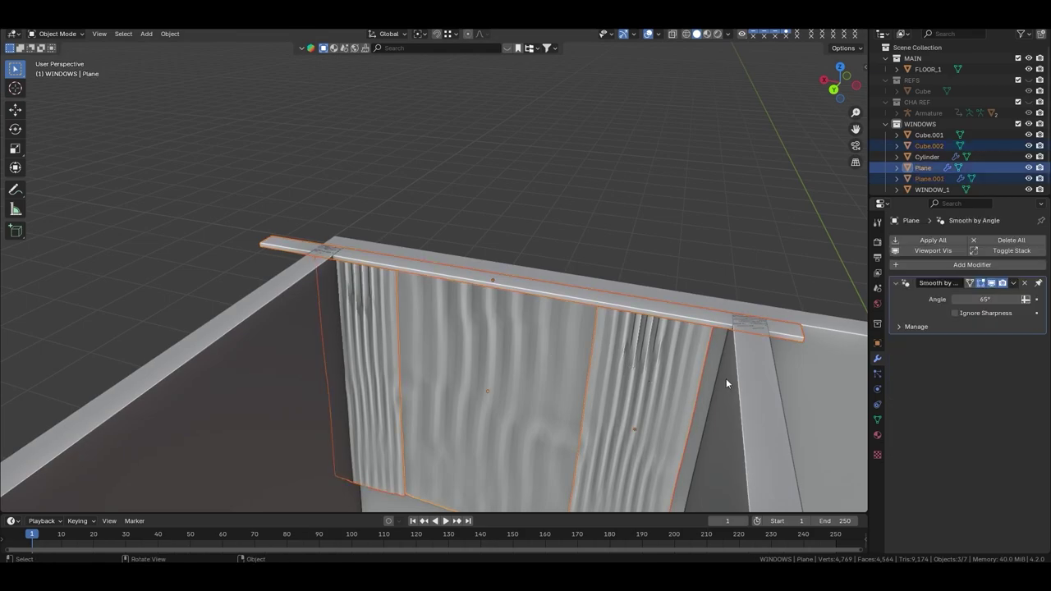
{"action": "key", "text": "s"}
{"action": "key", "text": "x"}
{"action": "left_click", "coordinate": [673, 367]}
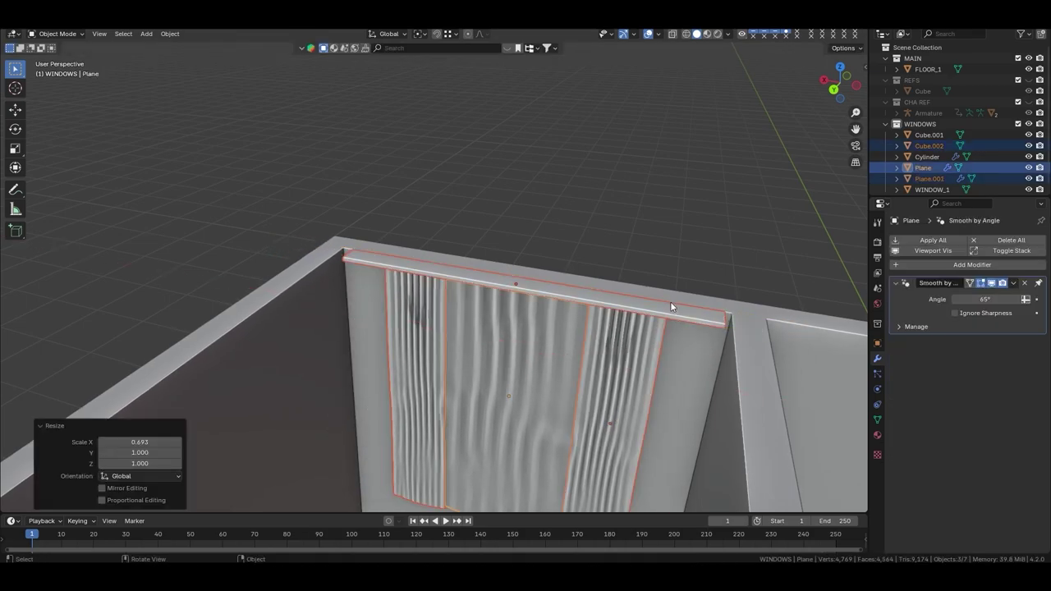
Shorten the rail Cube.002 along X and shift its end into place in Edit Mode.
{"action": "left_click", "coordinate": [670, 301]}
{"action": "key", "text": "s"}
{"action": "key", "text": "x"}
{"action": "left_click", "coordinate": [704, 354]}
{"action": "key", "text": "Tab"}
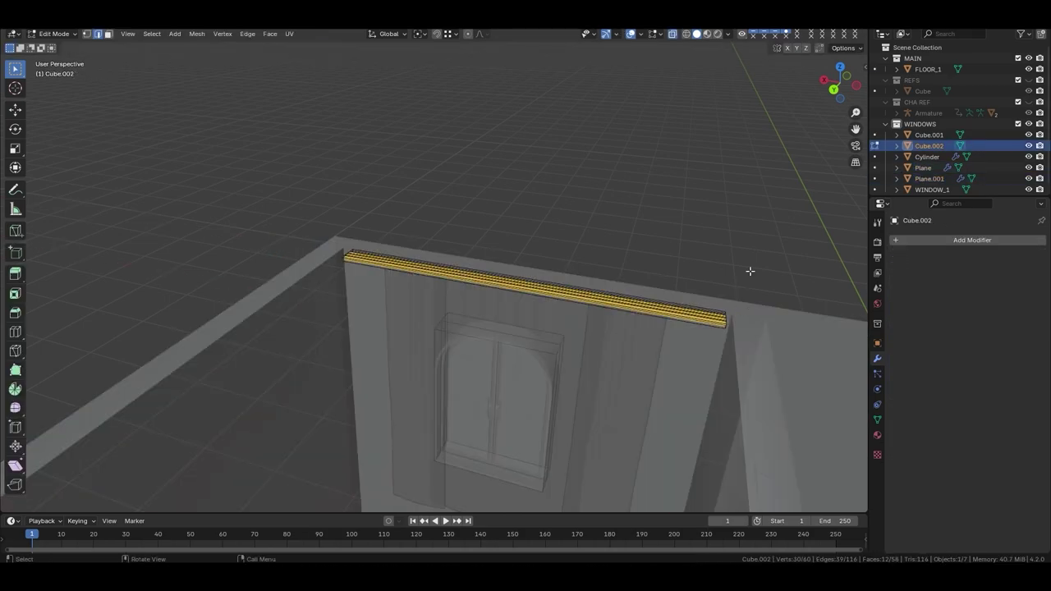
{"action": "key", "text": "g"}
{"action": "key", "text": "x"}
{"action": "left_click", "coordinate": [378, 233]}
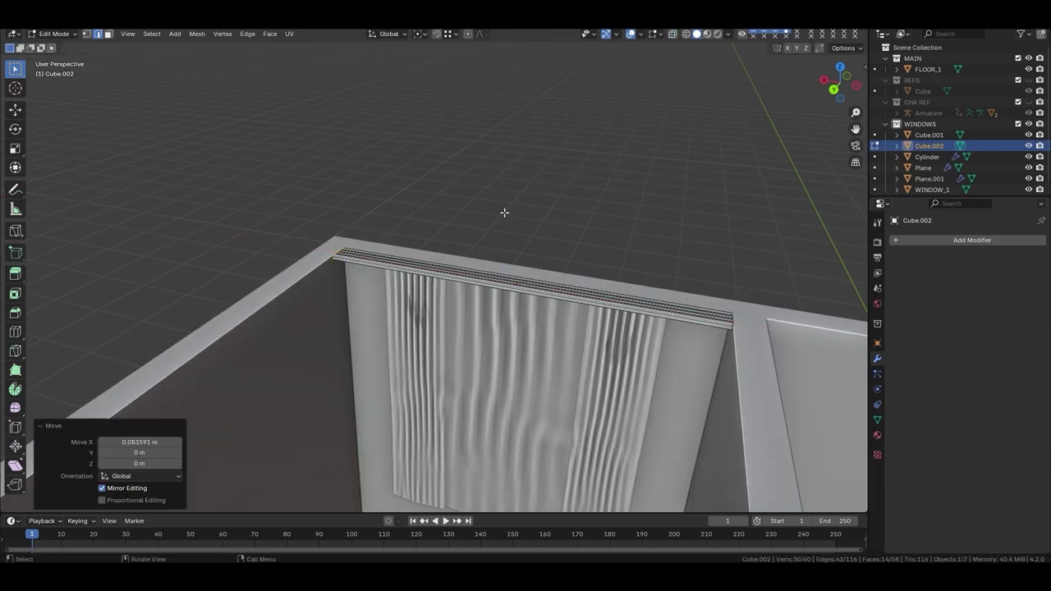
{"action": "key", "text": "Tab"}
Hide the walls and floor, then select the WINDOW_1 object.
{"action": "scroll", "coordinate": [534, 265], "scroll_direction": "down", "scroll_amount": 5}
{"action": "mouse_move", "coordinate": [534, 265]}
{"action": "middle_mouse_down"}
{"action": "mouse_move", "coordinate": [380, 258]}
{"action": "mouse_move", "coordinate": [522, 274]}
{"action": "mouse_move", "coordinate": [321, 244]}
{"action": "mouse_move", "coordinate": [259, 280]}
{"action": "middle_mouse_up"}
{"action": "scroll", "coordinate": [259, 280], "scroll_direction": "up", "scroll_amount": 5}
{"action": "left_click", "coordinate": [1029, 69]}
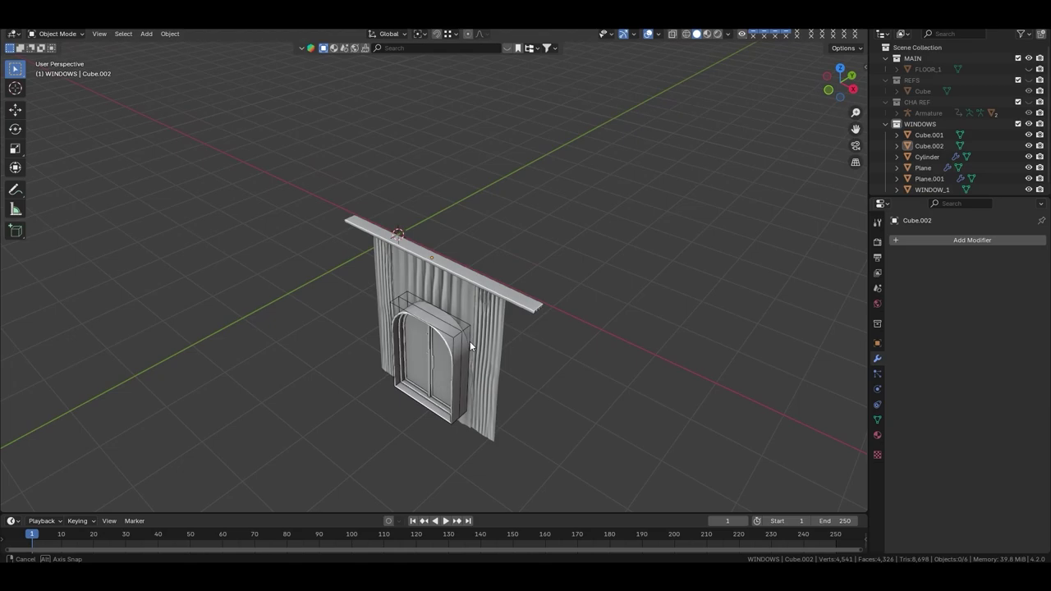
{"action": "middle_click_drag", "start_coordinate": [493, 247], "coordinate": [449, 321]}
{"action": "left_click", "coordinate": [455, 328]}
Delete WINDOW_1 and select the side curtains.
{"action": "key", "text": "x"}
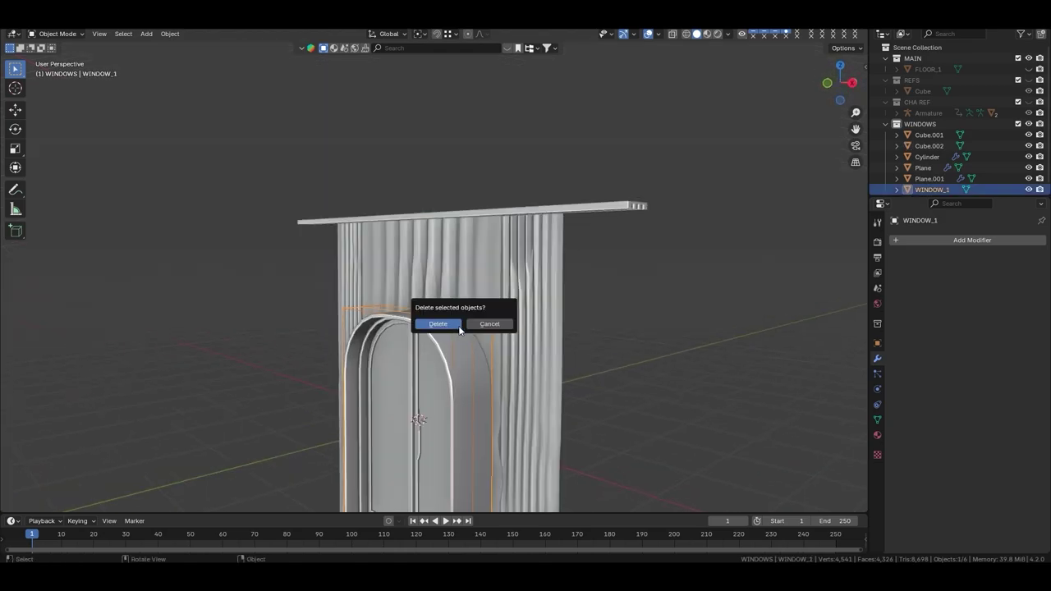
{"action": "left_click", "coordinate": [454, 327]}
{"action": "left_click", "coordinate": [503, 348]}
{"action": "mouse_move", "coordinate": [503, 348]}
{"action": "middle_mouse_down"}
{"action": "mouse_move", "coordinate": [358, 279]}
{"action": "mouse_move", "coordinate": [550, 287]}
{"action": "mouse_move", "coordinate": [540, 329]}
{"action": "mouse_move", "coordinate": [352, 295]}
{"action": "mouse_move", "coordinate": [351, 265]}
{"action": "mouse_move", "coordinate": [530, 321]}
{"action": "mouse_move", "coordinate": [514, 353]}
{"action": "mouse_move", "coordinate": [422, 179]}
{"action": "middle_mouse_up"}
From the front view, shift the side curtains outward and apply all their modifiers.
{"action": "key", "text": "grave"}
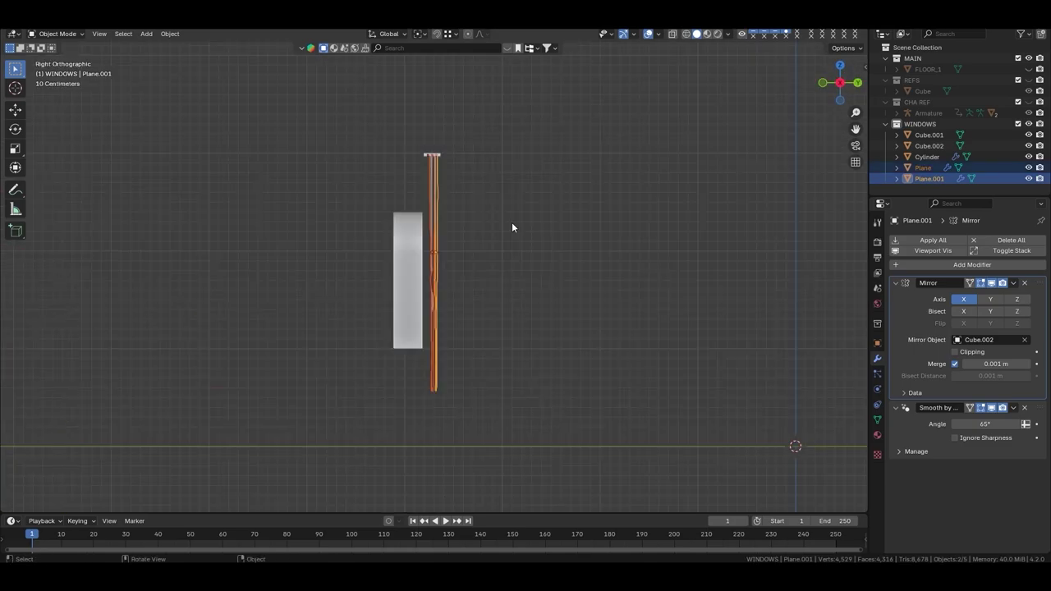
{"action": "key", "text": "grave"}
{"action": "key", "text": "grave"}
{"action": "key", "text": "g"}
{"action": "key", "text": "y"}
{"action": "key", "text": "x"}
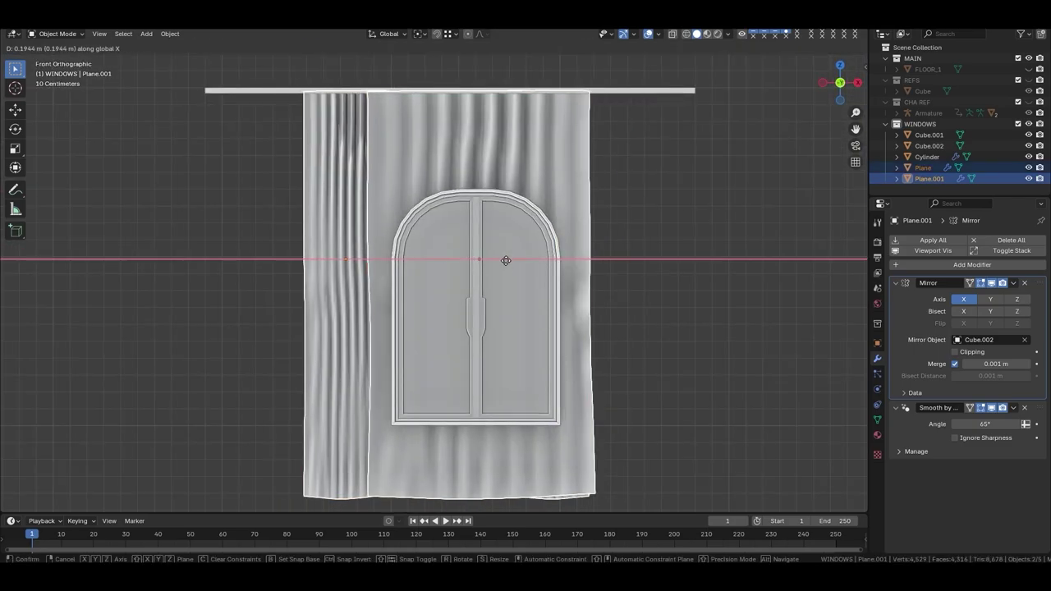
{"action": "key", "text": "Return"}
{"action": "left_click", "coordinate": [929, 178]}
{"action": "left_click", "coordinate": [932, 240]}
Reposition the middle curtain along X, then deselect everything.
{"action": "left_click", "coordinate": [494, 168]}
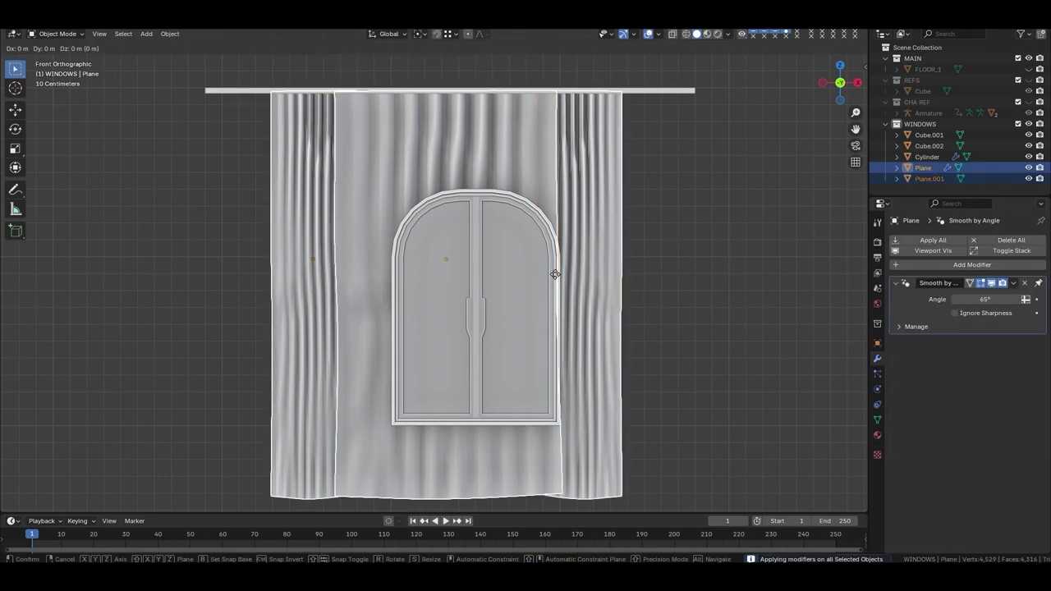
{"action": "key", "text": "g"}
{"action": "key", "text": "x"}
{"action": "key", "text": "Return"}
{"action": "key", "text": "alt+a"}
Select all the window objects and isolate them in local view.
{"action": "scroll", "coordinate": [611, 241], "scroll_direction": "down", "scroll_amount": 2}
{"action": "middle_click_drag", "start_coordinate": [610, 241], "coordinate": [524, 327]}
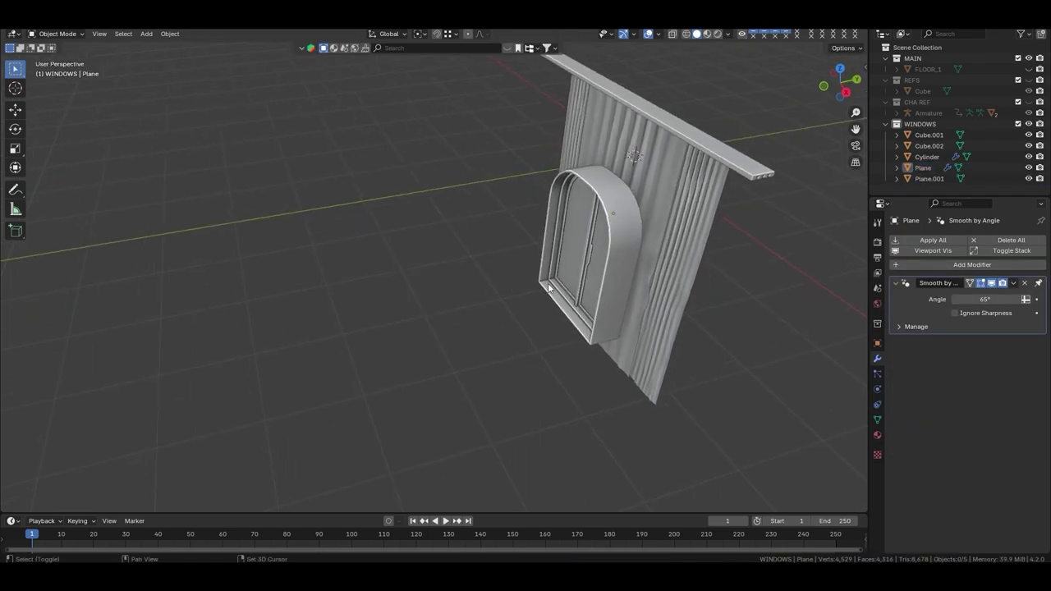
{"action": "left_click", "coordinate": [524, 326]}
{"action": "key", "text": "a"}
{"action": "key", "text": "KP_Divide"}
Switch to the UV Editing workspace, select only the window, and exit local view.
{"action": "key", "text": "ctrl+Page_Down"}
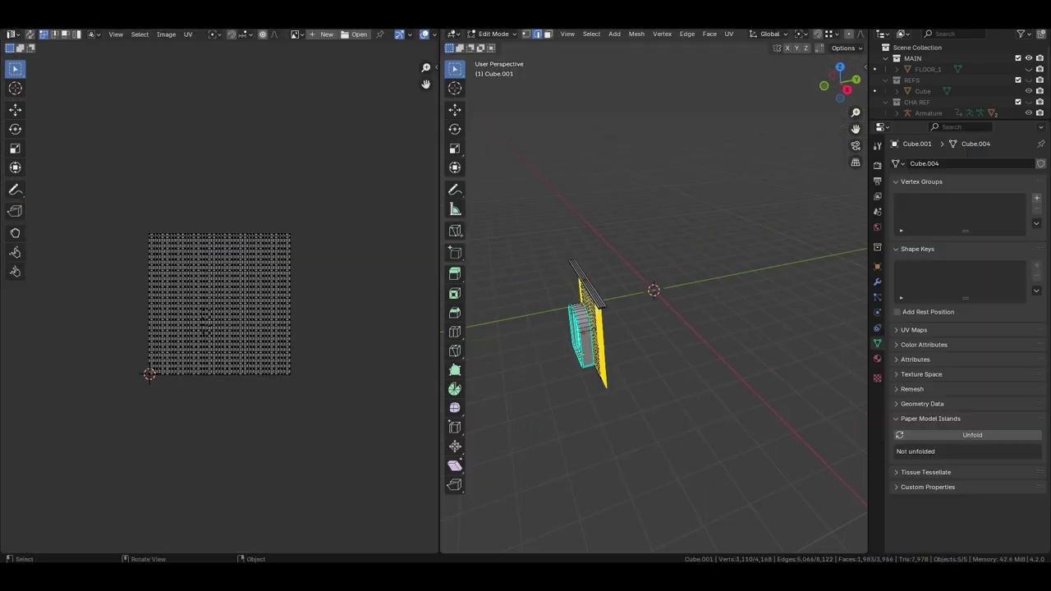
{"action": "mouse_move", "coordinate": [553, 270]}
{"action": "middle_mouse_down"}
{"action": "mouse_move", "coordinate": [574, 364]}
{"action": "mouse_move", "coordinate": [645, 359]}
{"action": "mouse_move", "coordinate": [650, 338]}
{"action": "mouse_move", "coordinate": [514, 336]}
{"action": "middle_mouse_up"}
{"action": "scroll", "coordinate": [574, 364], "scroll_direction": "up", "scroll_amount": 4}
{"action": "key", "text": "Tab"}
{"action": "left_click", "coordinate": [650, 292]}
{"action": "key", "text": "Tab"}
{"action": "key", "text": "Tab"}
{"action": "key", "text": "Tab"}
{"action": "key", "text": "Tab"}
{"action": "scroll", "coordinate": [627, 357], "scroll_direction": "up", "scroll_amount": 3}
{"action": "key", "text": "KP_Divide"}
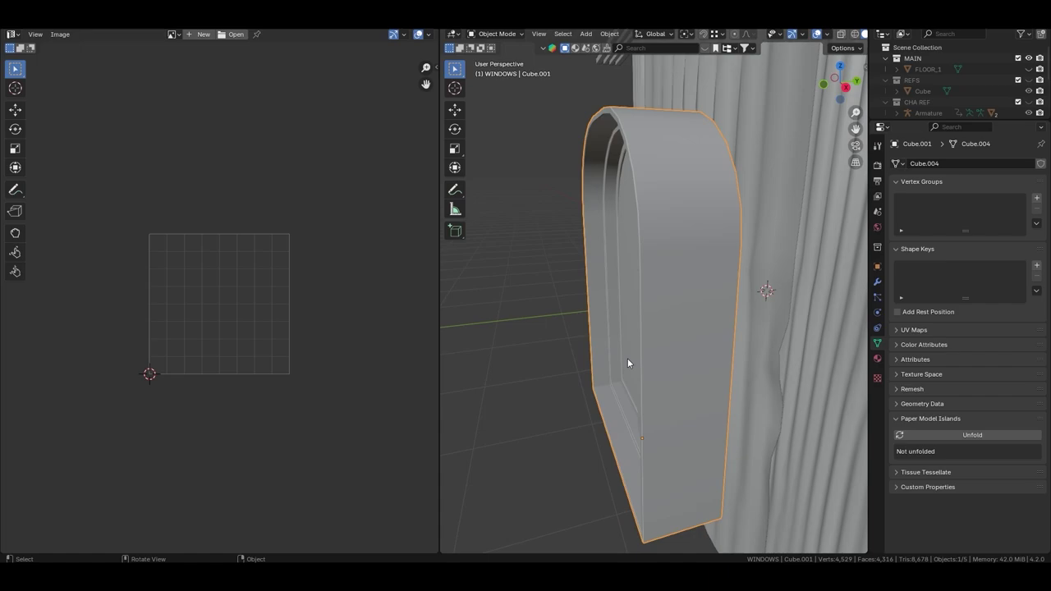
Hide the wall object.
{"action": "left_click", "coordinate": [683, 245]}
{"action": "key", "text": "h"}
{"action": "scroll", "coordinate": [584, 289], "scroll_direction": "up", "scroll_amount": 5}
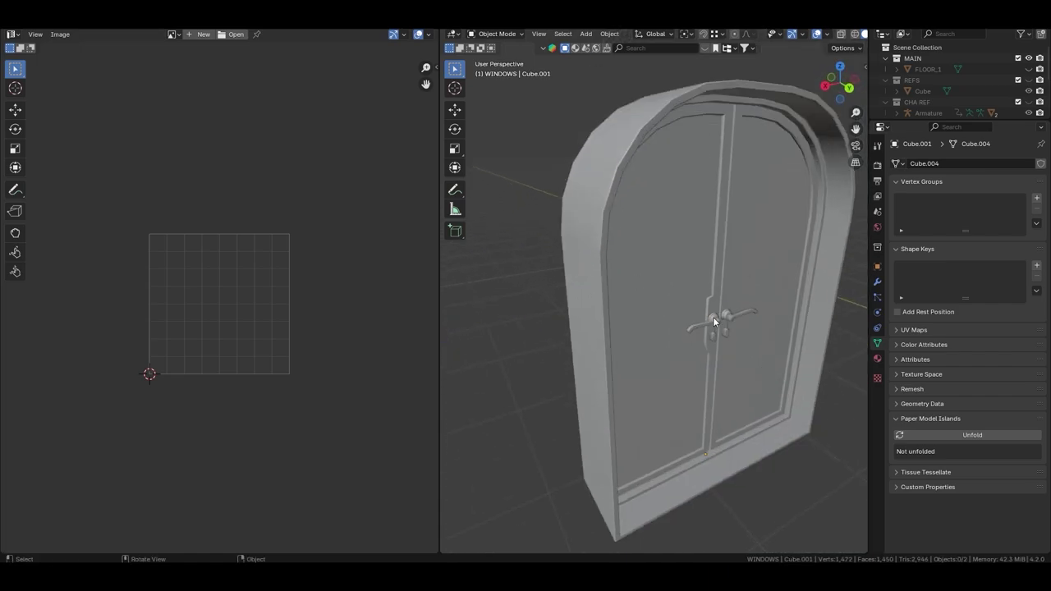
Apply all modifiers on the door handles and the door, then enter Edit Mode.
{"action": "middle_click_drag", "start_coordinate": [718, 267], "coordinate": [713, 326]}
{"action": "left_click", "coordinate": [713, 326]}
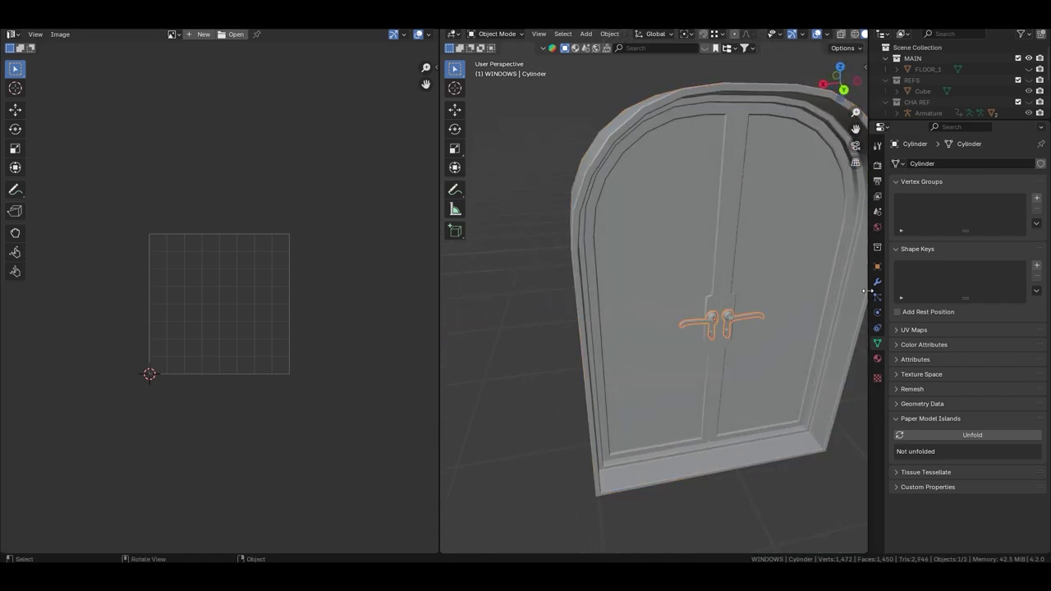
{"action": "left_click", "coordinate": [876, 281]}
{"action": "left_click", "coordinate": [927, 166]}
{"action": "left_click", "coordinate": [677, 230], "text": "shift"}
{"action": "key", "text": "Tab"}
With X-ray on and nothing selected, pick a first edge on the handle fitting.
{"action": "scroll", "coordinate": [637, 316], "scroll_direction": "up", "scroll_amount": 4}
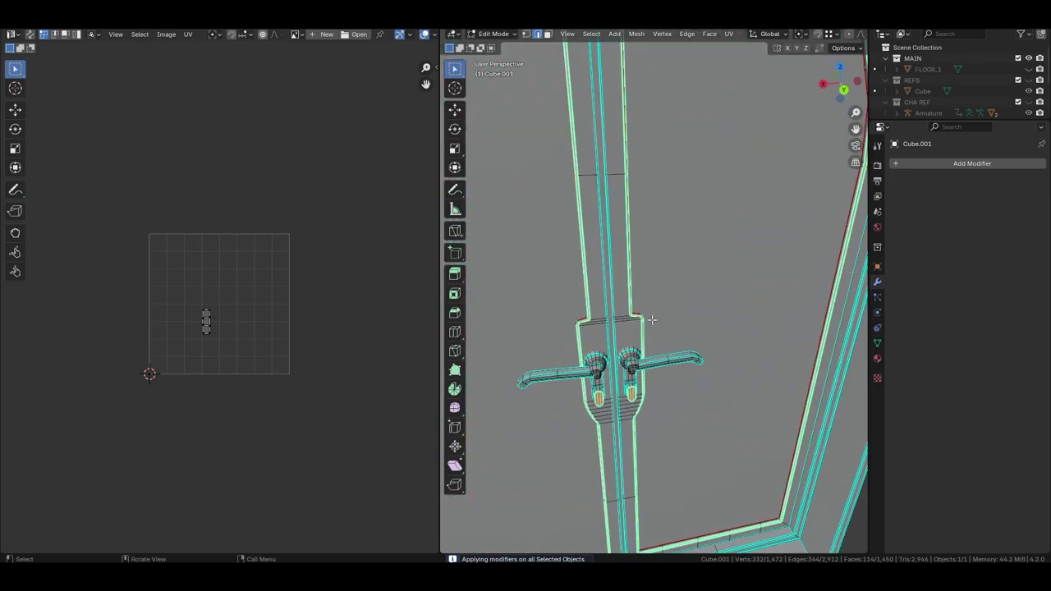
{"action": "scroll", "coordinate": [637, 316], "scroll_direction": "up", "scroll_amount": 3}
{"action": "key", "text": "alt+z"}
{"action": "key", "text": "alt+a"}
{"action": "mouse_move", "coordinate": [706, 256]}
{"action": "middle_mouse_down"}
{"action": "mouse_move", "coordinate": [530, 244]}
{"action": "mouse_move", "coordinate": [706, 255]}
{"action": "middle_mouse_up"}
{"action": "scroll", "coordinate": [577, 223], "scroll_direction": "down", "scroll_amount": 3}
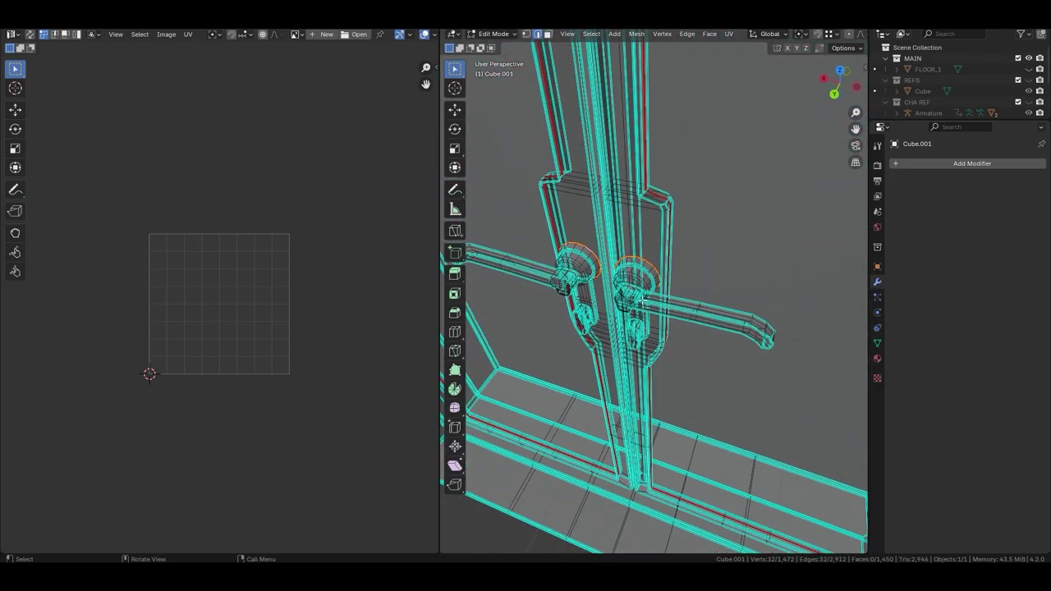
{"action": "middle_click_drag", "start_coordinate": [577, 222], "coordinate": [570, 251]}
{"action": "scroll", "coordinate": [570, 251], "scroll_direction": "up", "scroll_amount": 4}
{"action": "key", "text": "alt+z"}
{"action": "key", "text": "alt+z"}
{"action": "middle_click_drag", "start_coordinate": [691, 310], "coordinate": [726, 255]}
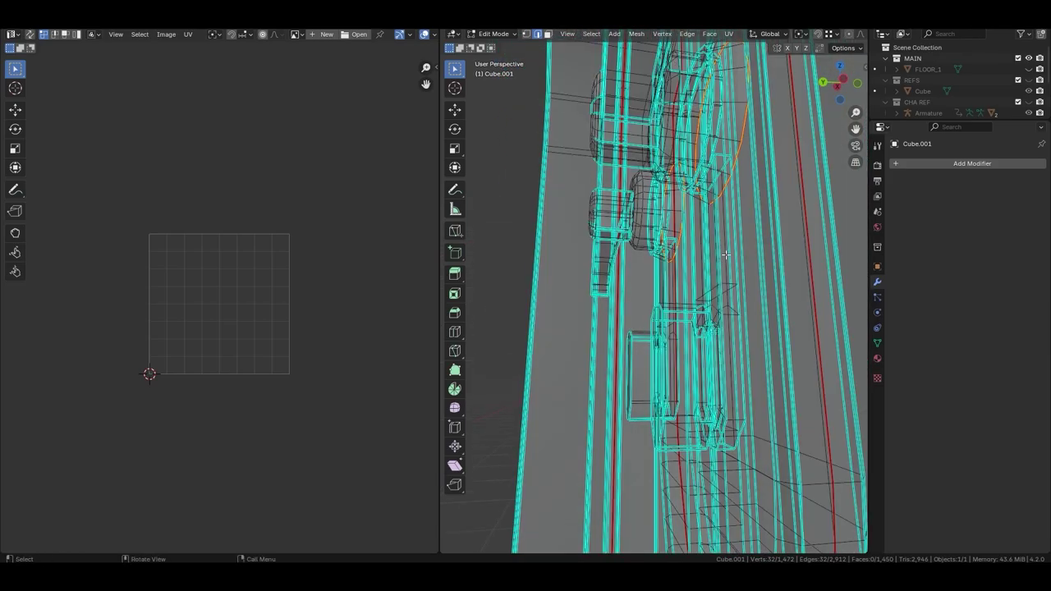
{"action": "left_click", "coordinate": [734, 225]}
{"action": "key", "text": "alt+z"}
{"action": "key", "text": "alt+z"}
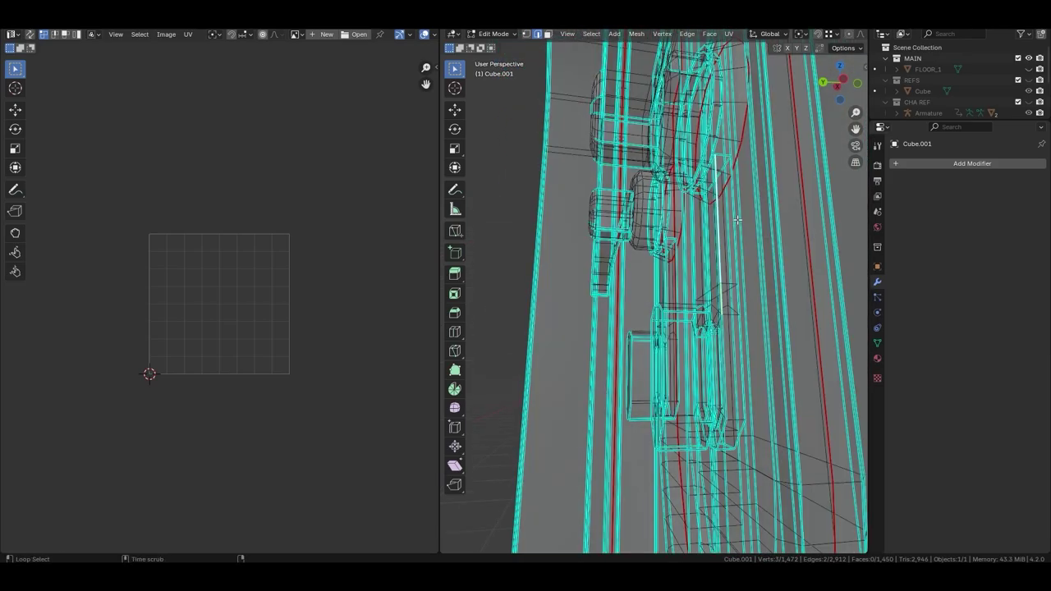
{"action": "middle_click_drag", "start_coordinate": [734, 210], "coordinate": [673, 222]}
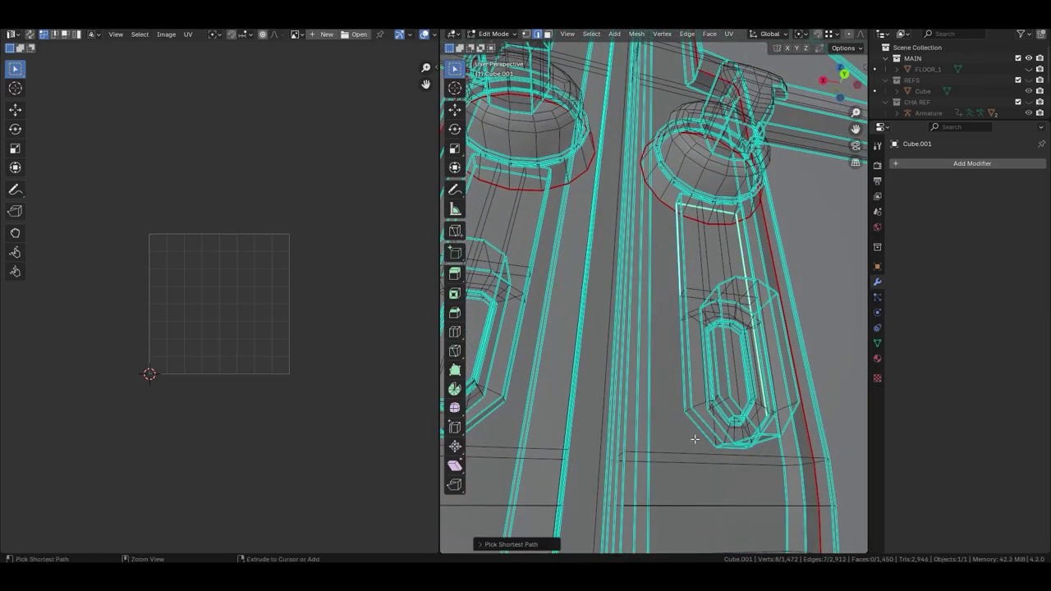
Extend the edge selection along shortest paths around the handles, undoing one extra path.
{"action": "left_click", "coordinate": [694, 439], "text": "ctrl"}
{"action": "mouse_move", "coordinate": [695, 440]}
{"action": "middle_mouse_down"}
{"action": "mouse_move", "coordinate": [637, 422]}
{"action": "mouse_move", "coordinate": [751, 439]}
{"action": "middle_mouse_up"}
{"action": "left_click", "coordinate": [639, 440], "text": "ctrl"}
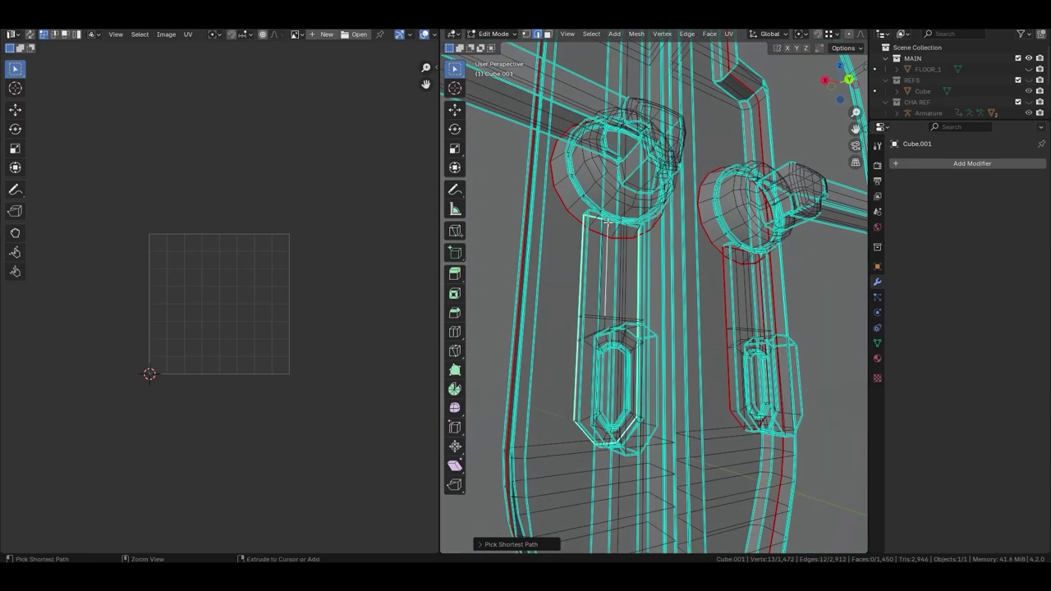
{"action": "key", "text": "ctrl+z"}
{"action": "middle_click_drag", "start_coordinate": [607, 222], "coordinate": [664, 258]}
{"action": "scroll", "coordinate": [654, 248], "scroll_direction": "down", "scroll_amount": 5}
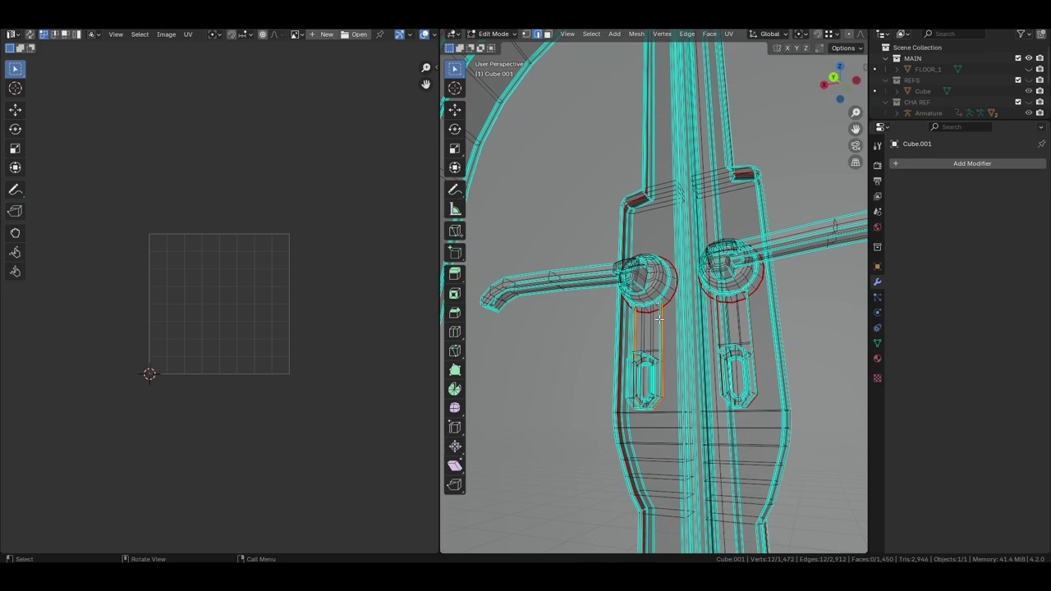
{"action": "scroll", "coordinate": [653, 248], "scroll_direction": "down", "scroll_amount": 3}
{"action": "scroll", "coordinate": [653, 248], "scroll_direction": "down", "scroll_amount": 3}
Select the whole door mesh and unwrap it with Smart UV Project.
{"action": "key", "text": "Tab"}
{"action": "scroll", "coordinate": [674, 349], "scroll_direction": "up", "scroll_amount": 2}
{"action": "key", "text": "Tab"}
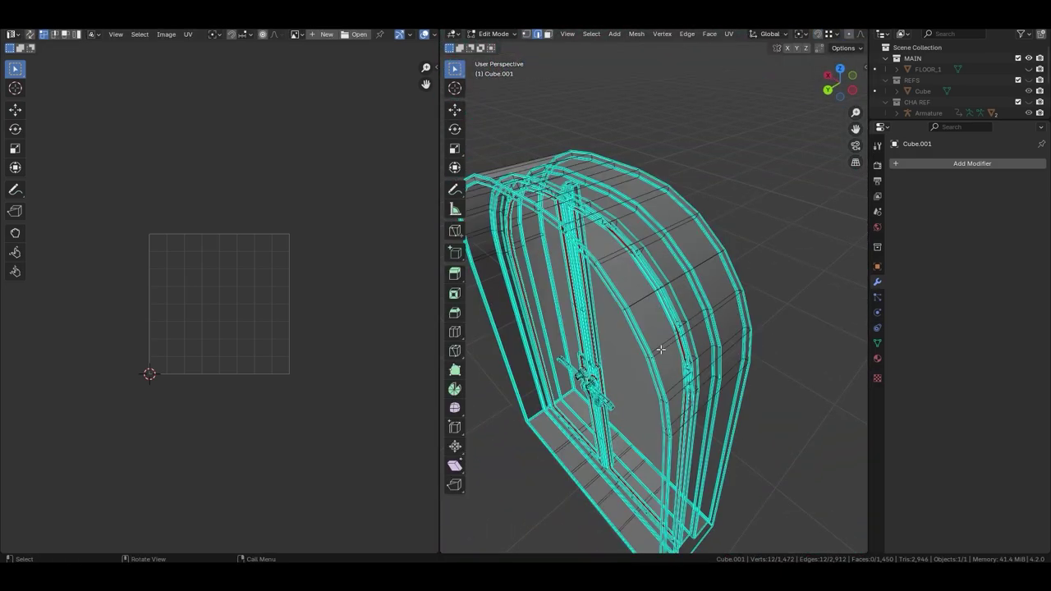
{"action": "key", "text": "a"}
{"action": "middle_click_drag", "start_coordinate": [674, 349], "coordinate": [659, 281]}
{"action": "scroll", "coordinate": [658, 281], "scroll_direction": "up", "scroll_amount": 2}
{"action": "key", "text": "u"}
{"action": "left_click", "coordinate": [614, 214]}
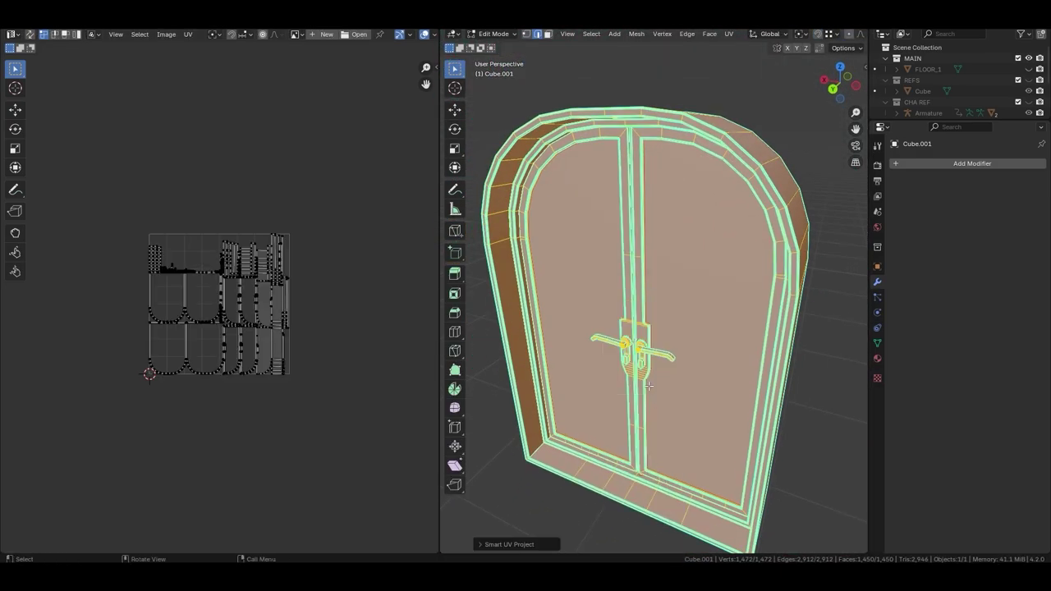
Apply a TexTools Checker Map from the UV sidebar to preview the door's UVs.
{"action": "scroll", "coordinate": [333, 339], "scroll_direction": "up", "scroll_amount": 3}
{"action": "key", "text": "n"}
{"action": "left_click", "coordinate": [434, 190]}
{"action": "left_click", "coordinate": [432, 157]}
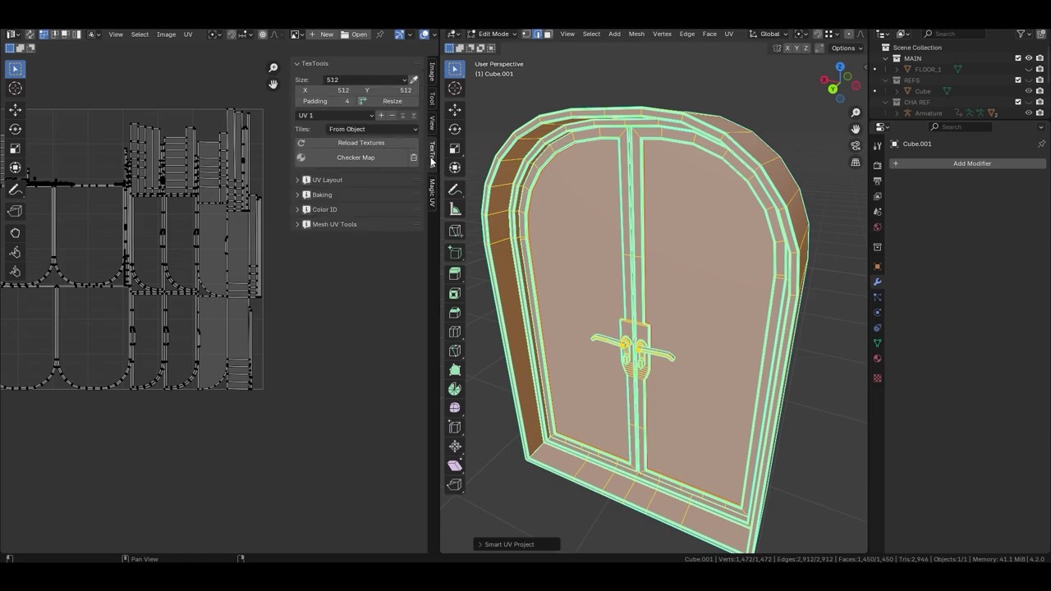
{"action": "left_click", "coordinate": [356, 157]}
{"action": "key", "text": "Tab"}
Frame the door and select both glass panel faces in Edit Mode.
{"action": "scroll", "coordinate": [579, 231], "scroll_direction": "up", "scroll_amount": 4}
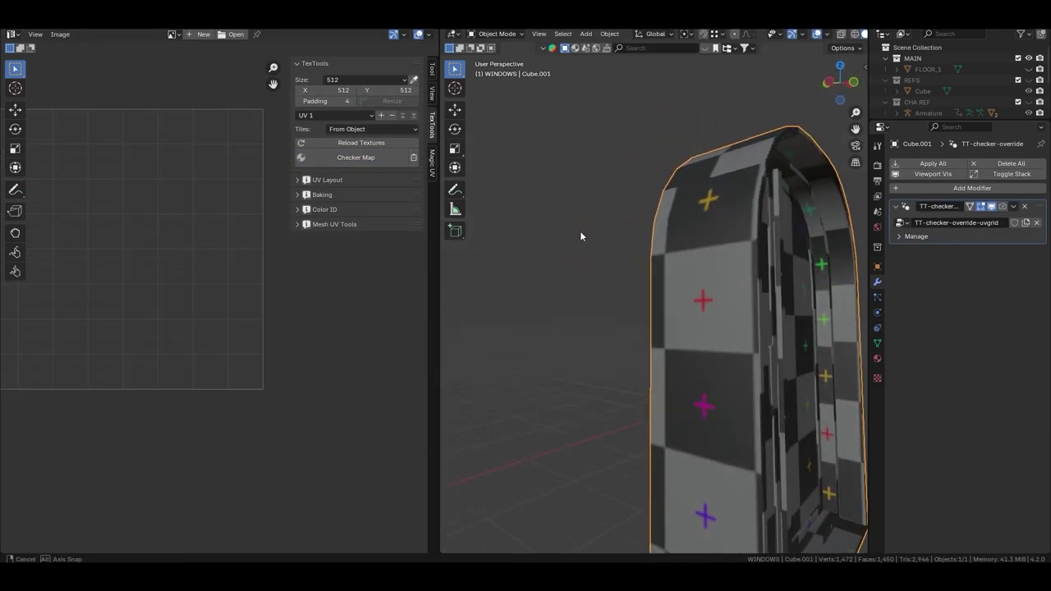
{"action": "middle_click_drag", "start_coordinate": [580, 231], "coordinate": [510, 288]}
{"action": "key", "text": "KP_Decimal"}
{"action": "key", "text": "Tab"}
{"action": "left_click", "coordinate": [628, 328]}
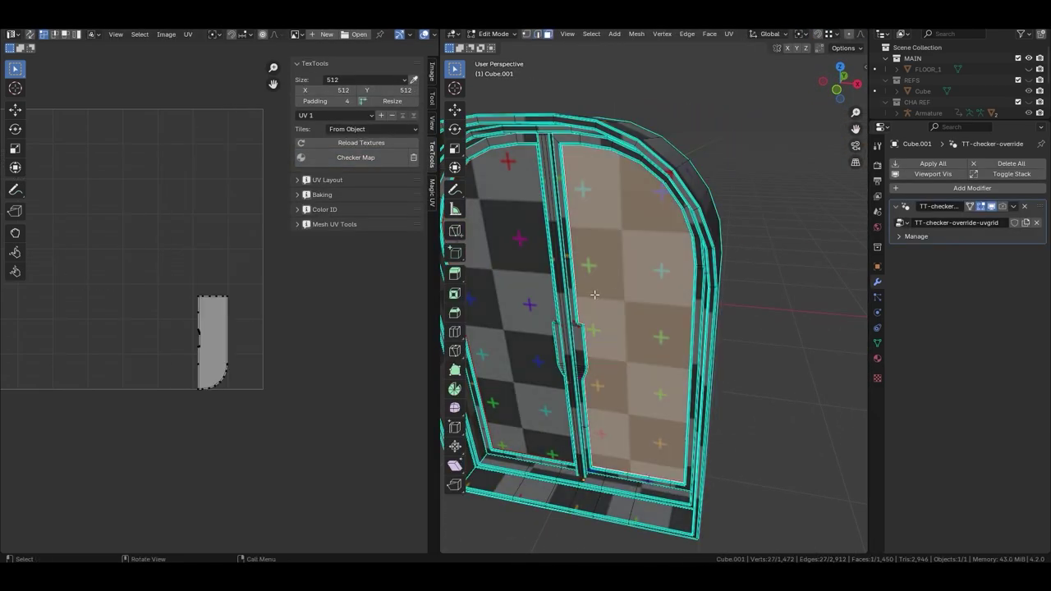
{"action": "left_click", "coordinate": [513, 328], "text": "shift"}
Add two material slots with new materials, window.mat.01 and window.glass.mat.01.
{"action": "left_click", "coordinate": [877, 358]}
{"action": "left_click", "coordinate": [928, 211]}
{"action": "left_click", "coordinate": [1041, 163]}
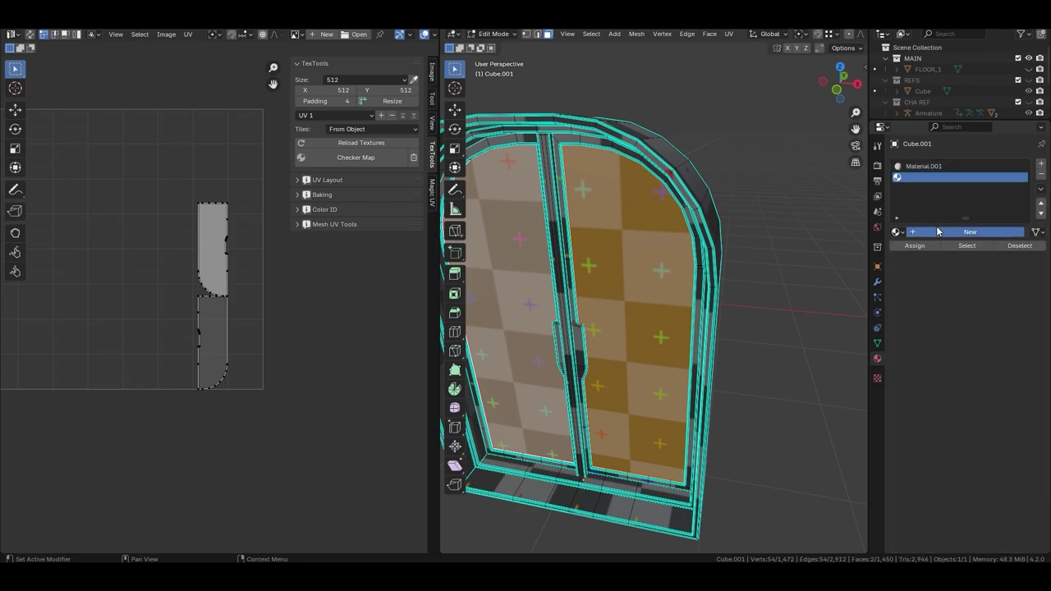
{"action": "left_click", "coordinate": [966, 232]}
{"action": "left_click", "coordinate": [943, 166]}
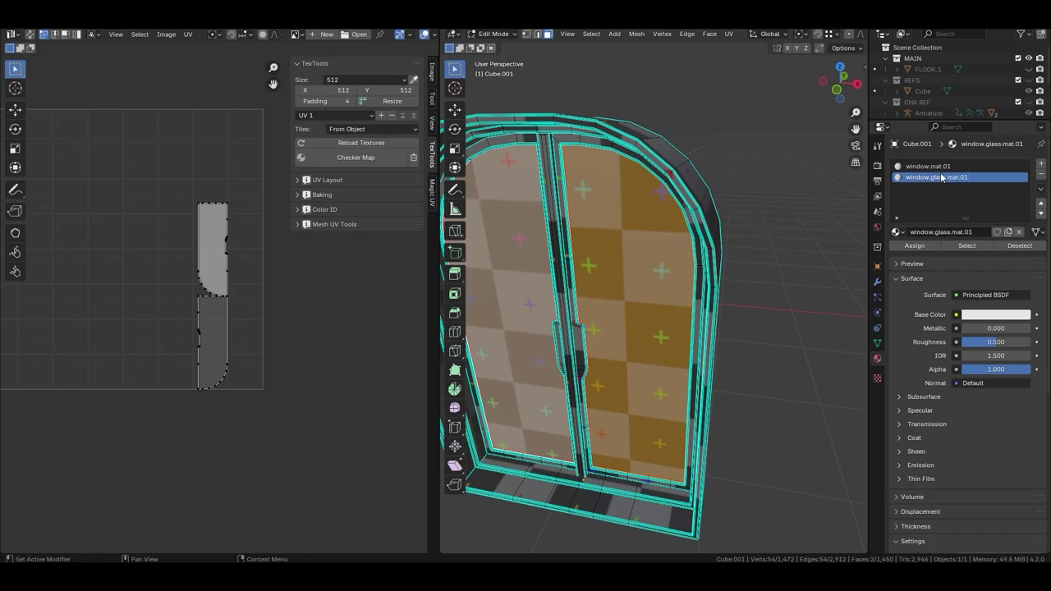
{"action": "key", "text": "u"}
{"action": "key", "text": "Escape"}
Unwrap the glass panels, then select the window.mat.01 frame faces and unwrap them.
{"action": "key", "text": "u"}
{"action": "left_click", "coordinate": [678, 245]}
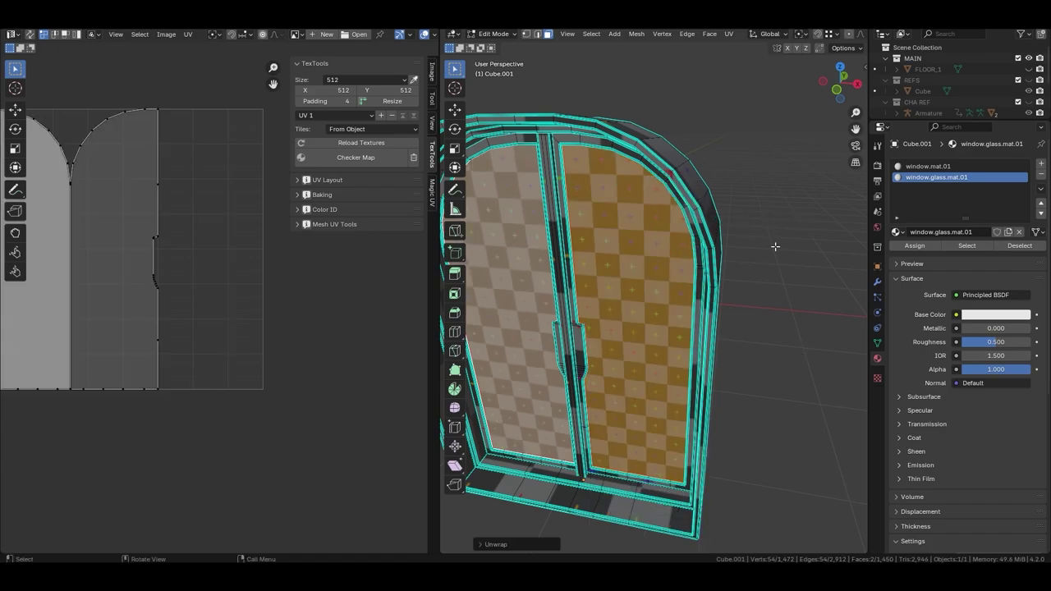
{"action": "left_click", "coordinate": [1020, 246]}
{"action": "left_click", "coordinate": [928, 166]}
{"action": "left_click", "coordinate": [968, 245]}
{"action": "key", "text": "u"}
{"action": "left_click", "coordinate": [693, 239]}
{"action": "key", "text": "u"}
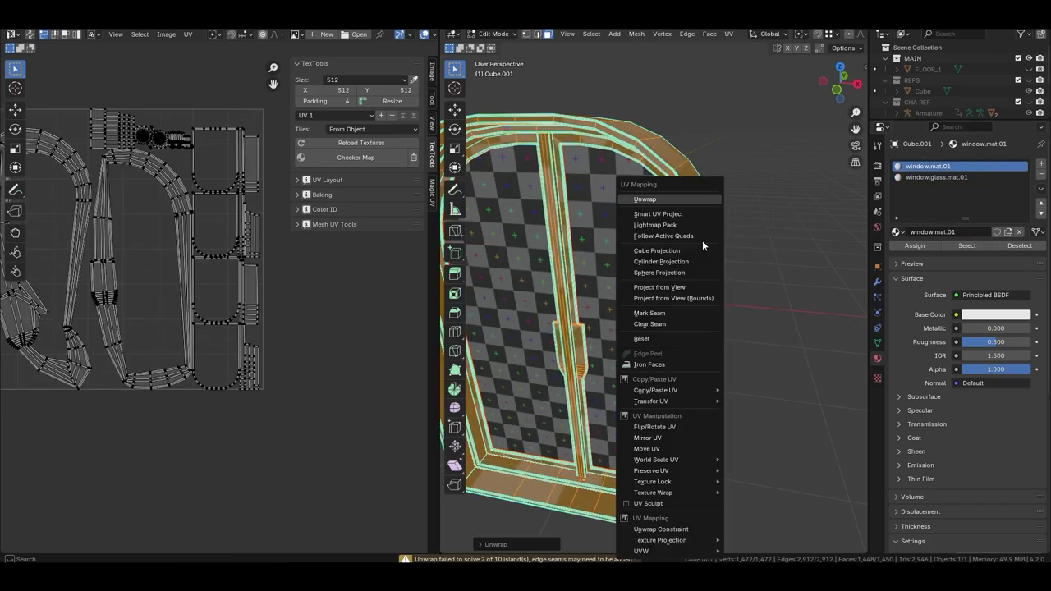
{"action": "left_click", "coordinate": [702, 240]}
Re-unwrap the whole window mesh with its UV layout fitted in the editor.
{"action": "key", "text": "Tab"}
{"action": "mouse_move", "coordinate": [714, 285]}
{"action": "middle_mouse_down"}
{"action": "mouse_move", "coordinate": [758, 272]}
{"action": "mouse_move", "coordinate": [618, 282]}
{"action": "middle_mouse_up"}
{"action": "scroll", "coordinate": [617, 282], "scroll_direction": "up", "scroll_amount": 5}
{"action": "key", "text": "Tab"}
{"action": "scroll", "coordinate": [244, 400], "scroll_direction": "down", "scroll_amount": 3}
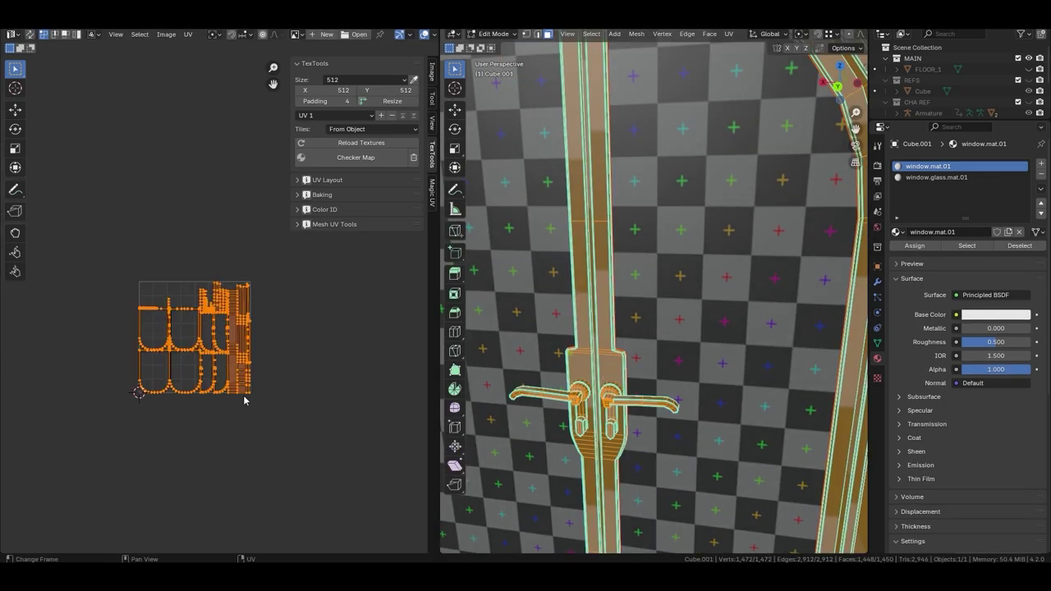
{"action": "key", "text": "Home"}
{"action": "key", "text": "u"}
{"action": "left_click", "coordinate": [188, 288]}
{"action": "key", "text": "Tab"}
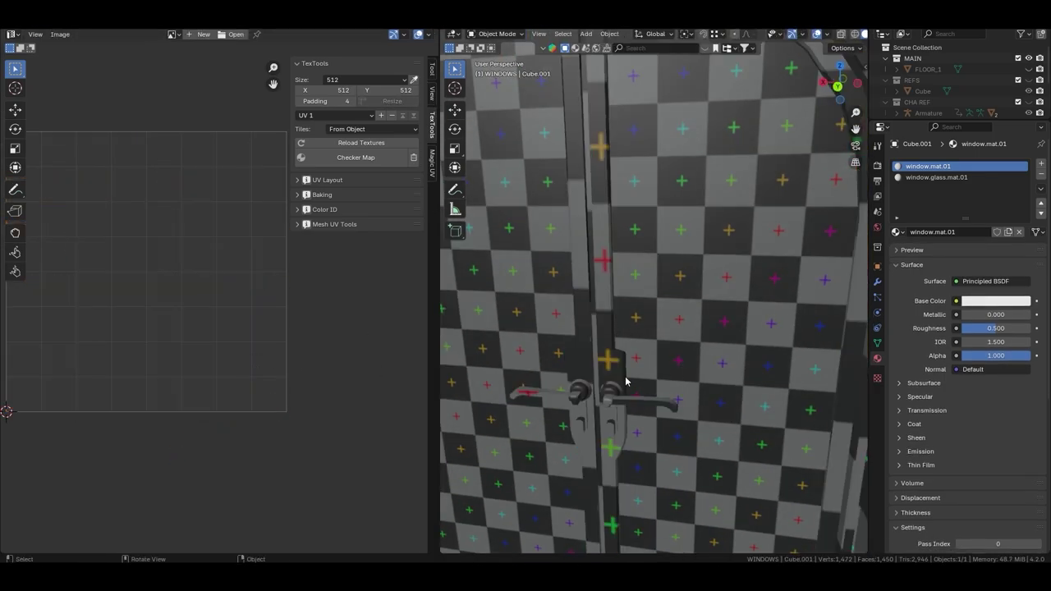
Select the window object and remove the TexTools checker preview.
{"action": "scroll", "coordinate": [625, 381], "scroll_direction": "down", "scroll_amount": 5}
{"action": "scroll", "coordinate": [641, 369], "scroll_direction": "down", "scroll_amount": 3}
{"action": "mouse_move", "coordinate": [654, 360]}
{"action": "middle_mouse_down"}
{"action": "mouse_move", "coordinate": [681, 272]}
{"action": "mouse_move", "coordinate": [742, 399]}
{"action": "mouse_move", "coordinate": [666, 362]}
{"action": "mouse_move", "coordinate": [707, 316]}
{"action": "mouse_move", "coordinate": [639, 321]}
{"action": "middle_mouse_up"}
{"action": "left_click", "coordinate": [669, 273]}
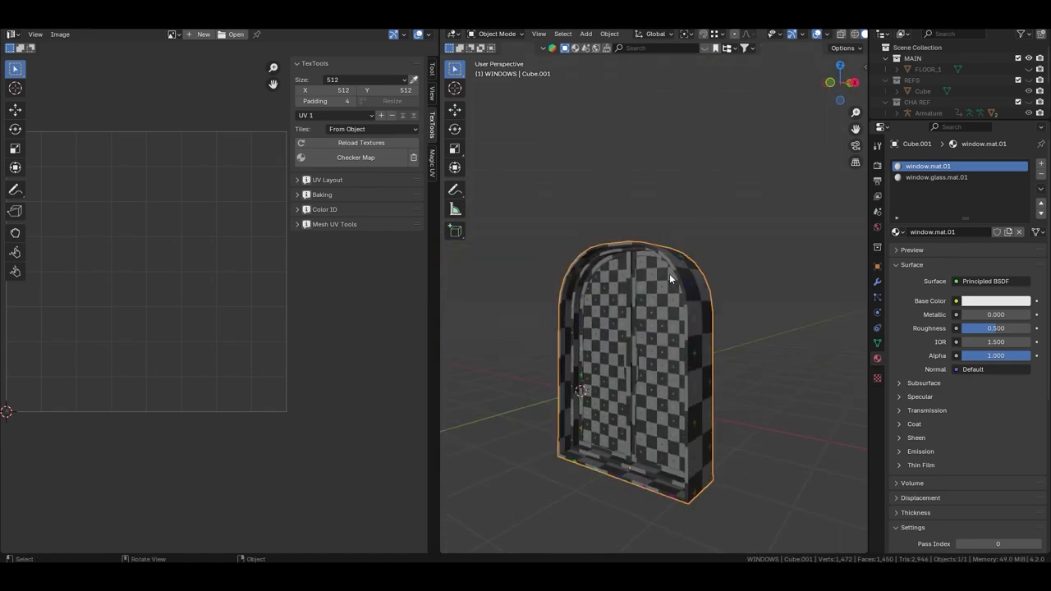
{"action": "left_click", "coordinate": [414, 158]}
Select and check the faces that use window.mat.01, then deselect everything.
{"action": "key", "text": "Tab"}
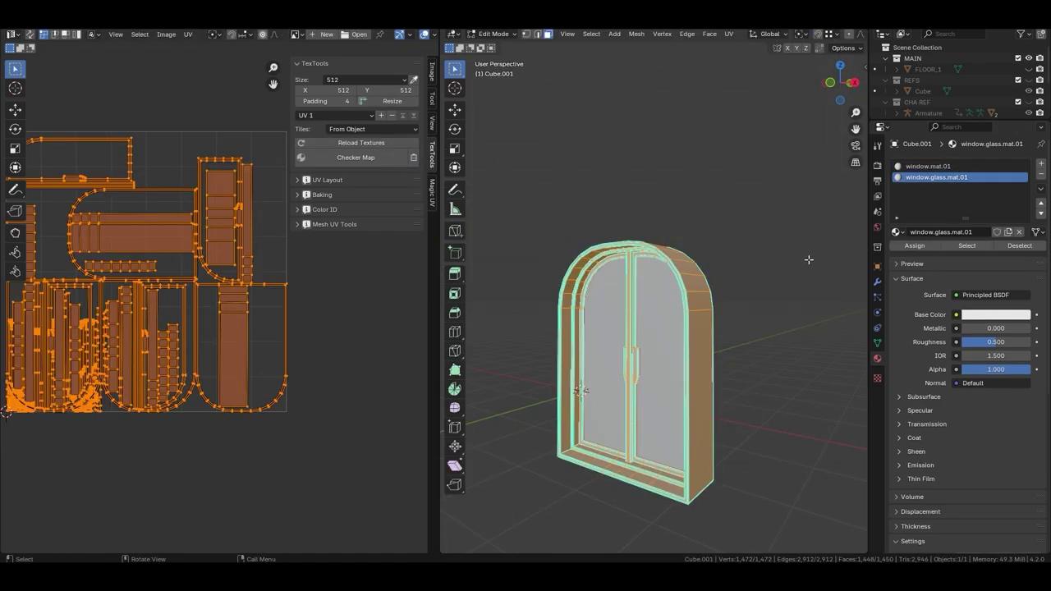
{"action": "key", "text": "alt+a"}
{"action": "left_click", "coordinate": [967, 246]}
{"action": "key", "text": "alt+a"}
{"action": "left_click", "coordinate": [927, 166]}
{"action": "left_click", "coordinate": [949, 245]}
{"action": "key", "text": "alt+a"}
{"action": "mouse_move", "coordinate": [743, 247]}
{"action": "middle_mouse_down"}
{"action": "mouse_move", "coordinate": [713, 240]}
{"action": "mouse_move", "coordinate": [726, 297]}
{"action": "mouse_move", "coordinate": [649, 313]}
{"action": "mouse_move", "coordinate": [632, 337]}
{"action": "mouse_move", "coordinate": [698, 151]}
{"action": "mouse_move", "coordinate": [636, 232]}
{"action": "mouse_move", "coordinate": [711, 250]}
{"action": "mouse_move", "coordinate": [900, 229]}
{"action": "middle_mouse_up"}
{"action": "key", "text": "Tab"}
Reveal the hidden objects and select the curtain rod.
{"action": "key", "text": "alt+h"}
{"action": "left_click", "coordinate": [632, 338]}
{"action": "left_click", "coordinate": [637, 231]}
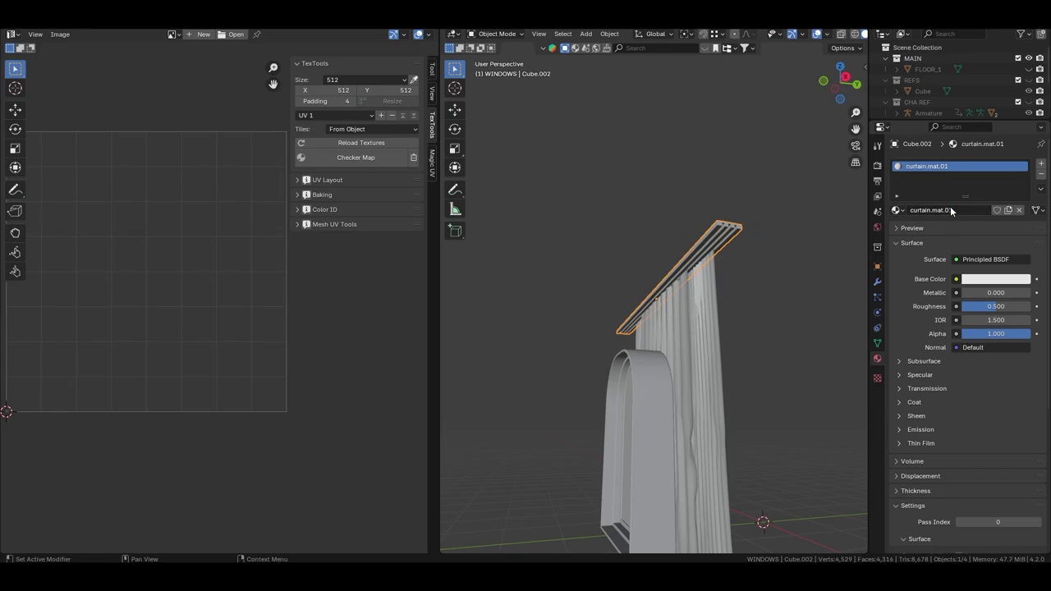
Unwrap the entire curtain rod with Smart UV Project.
{"action": "key", "text": "Tab"}
{"action": "key", "text": "a"}
{"action": "key", "text": "u"}
{"action": "left_click", "coordinate": [730, 207]}
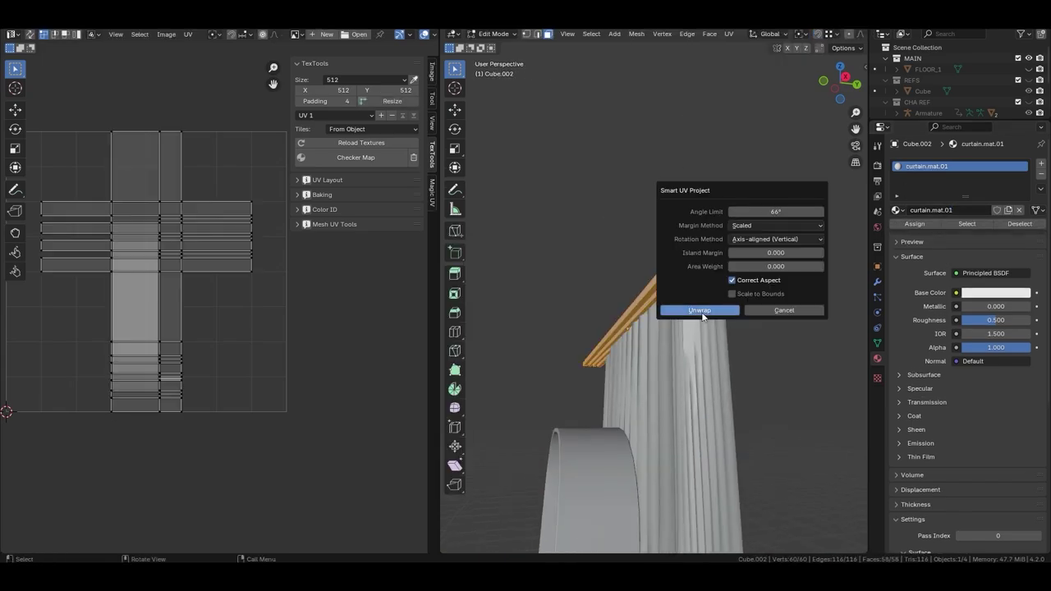
{"action": "left_click", "coordinate": [700, 310]}
{"action": "key", "text": "Tab"}
Select the side curtains and give them the curtain.mat.02 material.
{"action": "left_click", "coordinate": [702, 322]}
{"action": "key", "text": "KP_Decimal"}
{"action": "left_click", "coordinate": [900, 210]}
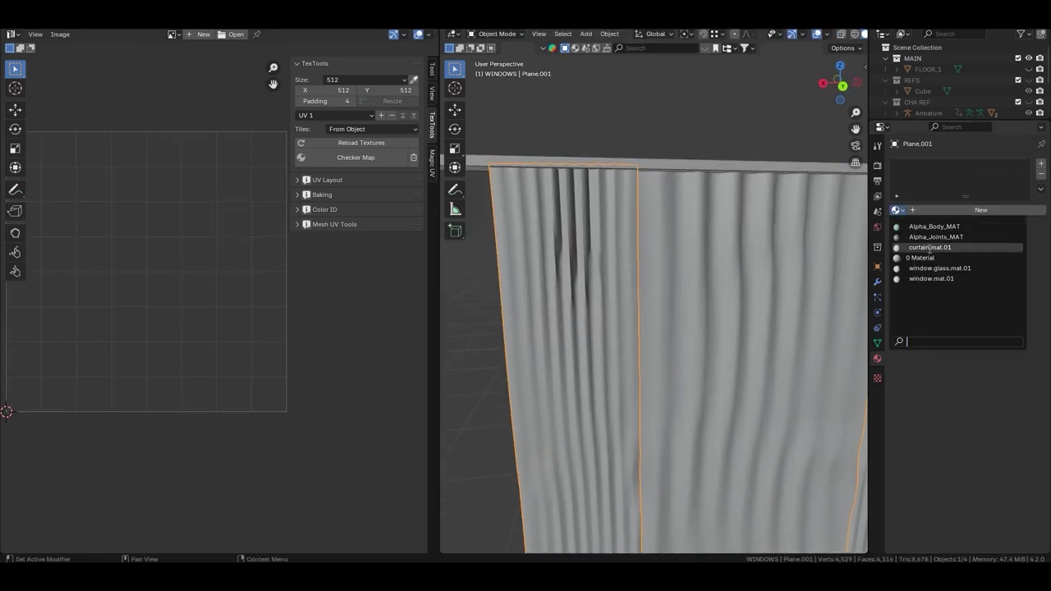
{"action": "left_click", "coordinate": [929, 248]}
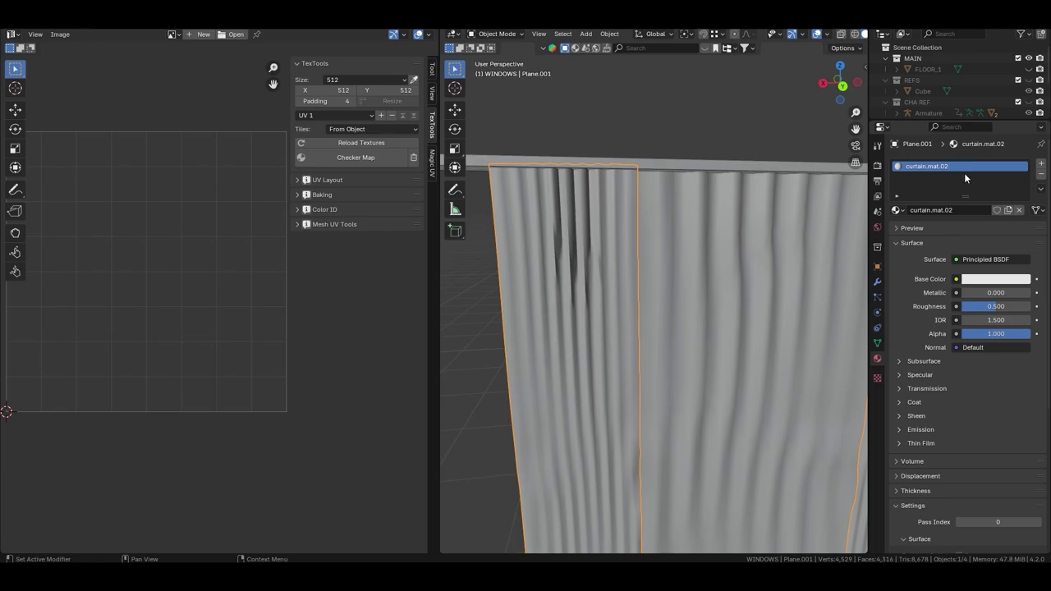
Clear sharp marks from the side curtains' edges and Smart UV Project them.
{"action": "key", "text": "Tab"}
{"action": "key", "text": "2"}
{"action": "right_click", "coordinate": [601, 260]}
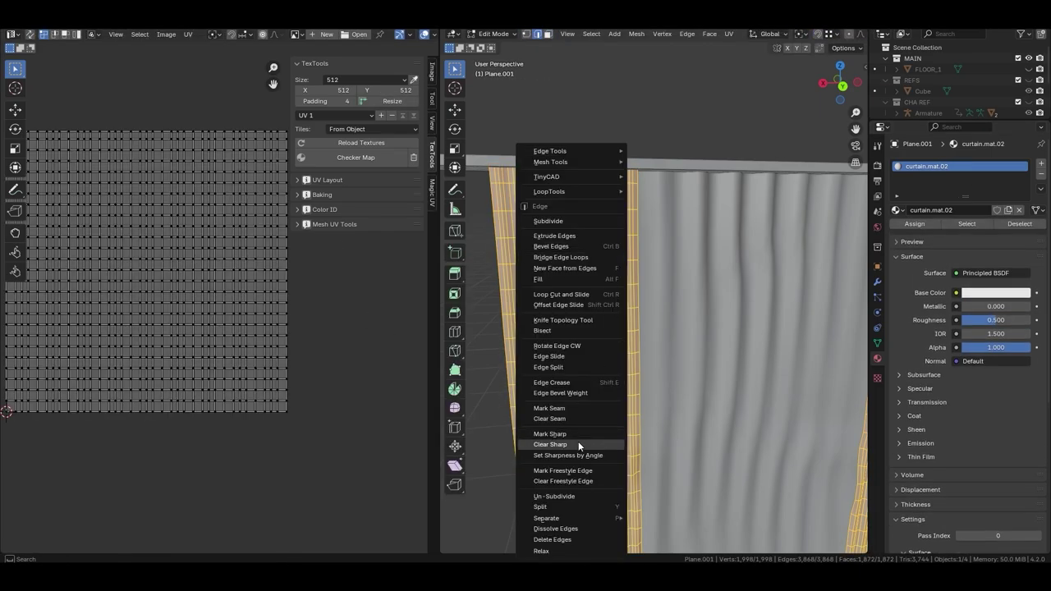
{"action": "left_click", "coordinate": [578, 441]}
{"action": "key", "text": "u"}
{"action": "left_click", "coordinate": [671, 271]}
Select the middle curtain and assign it the curtain.mat.03 material.
{"action": "left_click", "coordinate": [668, 370]}
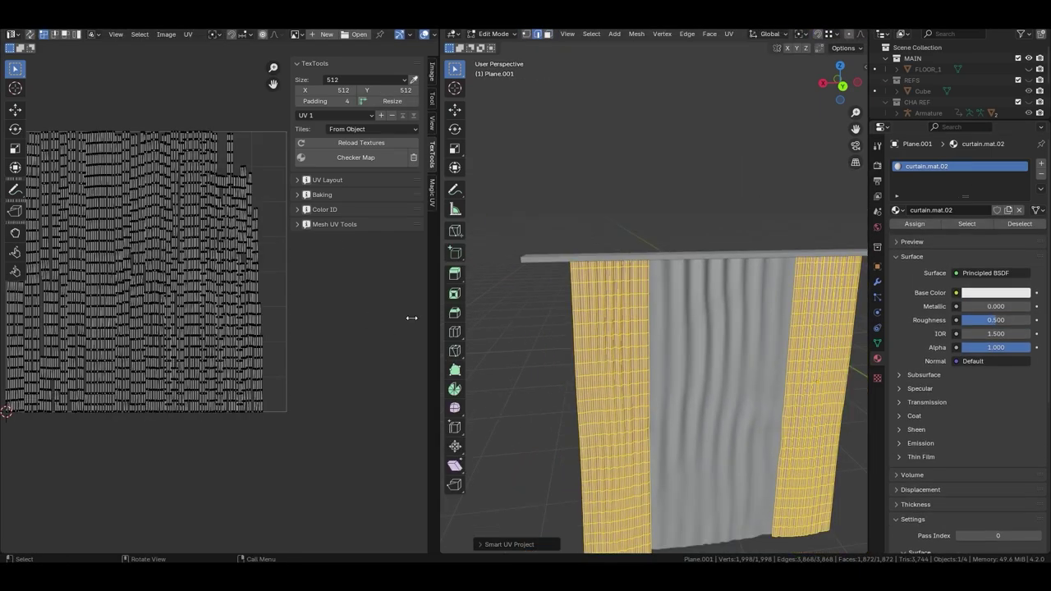
{"action": "key", "text": "Tab"}
{"action": "left_click", "coordinate": [769, 325]}
{"action": "left_click", "coordinate": [896, 210]}
{"action": "left_click", "coordinate": [929, 257]}
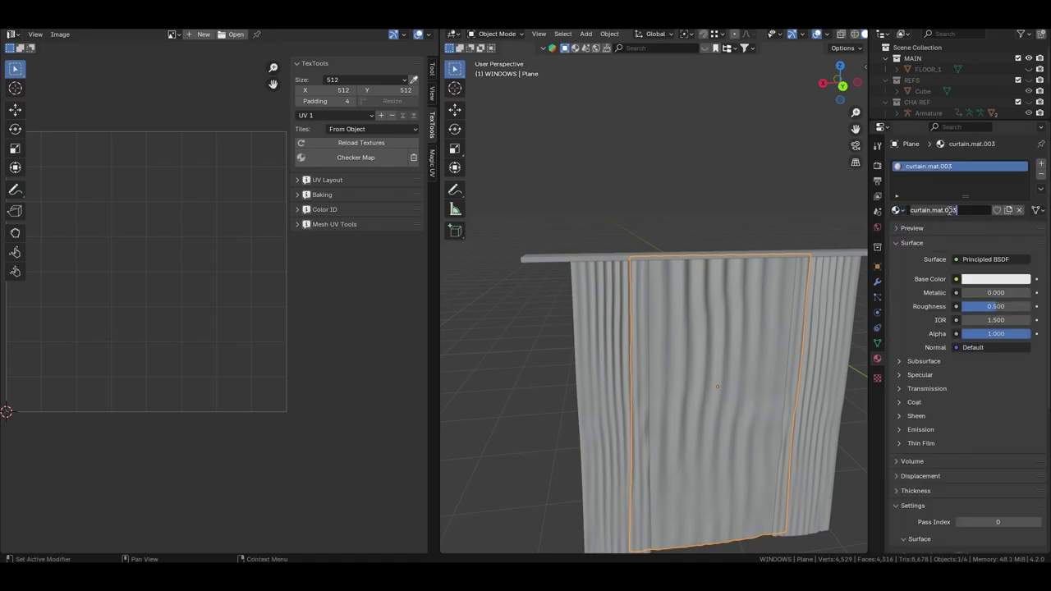
Unwrap the middle curtain with Smart UV Project.
{"action": "key", "text": "Tab"}
{"action": "key", "text": "u"}
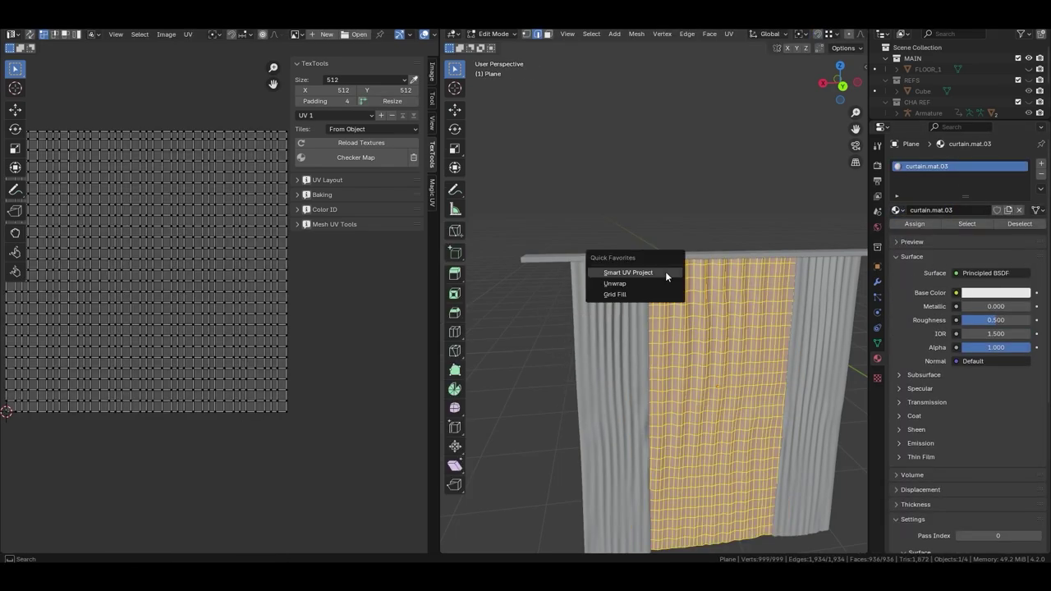
{"action": "left_click", "coordinate": [665, 271]}
{"action": "left_click", "coordinate": [639, 376]}
{"action": "key", "text": "Tab"}
{"action": "mouse_move", "coordinate": [617, 193]}
{"action": "middle_mouse_down"}
{"action": "mouse_move", "coordinate": [737, 269]}
{"action": "mouse_move", "coordinate": [556, 295]}
{"action": "mouse_move", "coordinate": [670, 355]}
{"action": "mouse_move", "coordinate": [677, 323]}
{"action": "middle_mouse_up"}
Unwrap the middle curtain from a straight front view into one grid.
{"action": "key", "text": "Tab"}
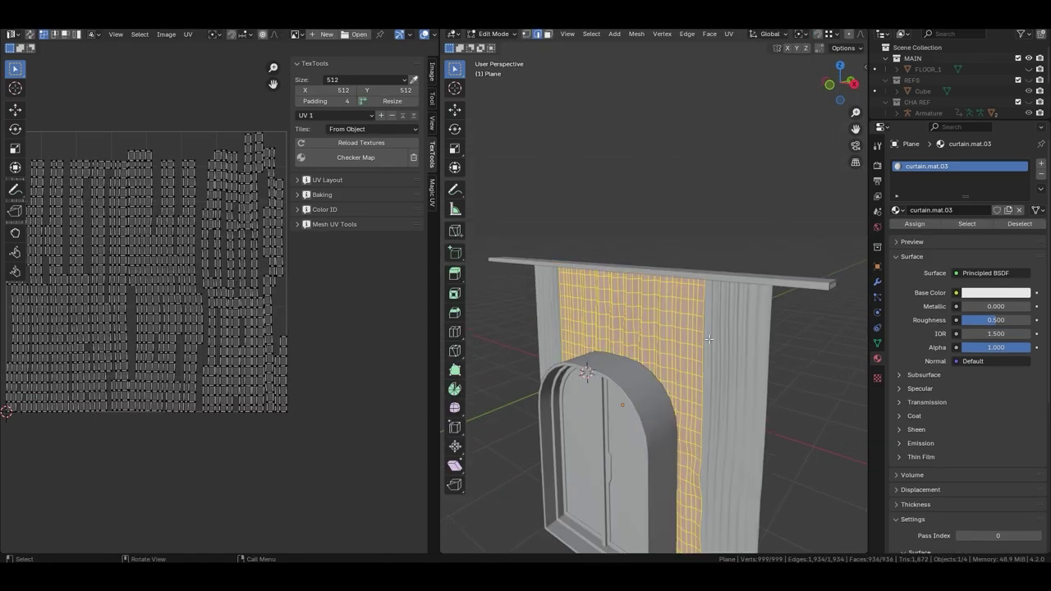
{"action": "key", "text": "KP_1"}
{"action": "key", "text": "u"}
{"action": "left_click", "coordinate": [620, 199]}
Select all UVs of the first curtain panel and pack its islands.
{"action": "key", "text": "a"}
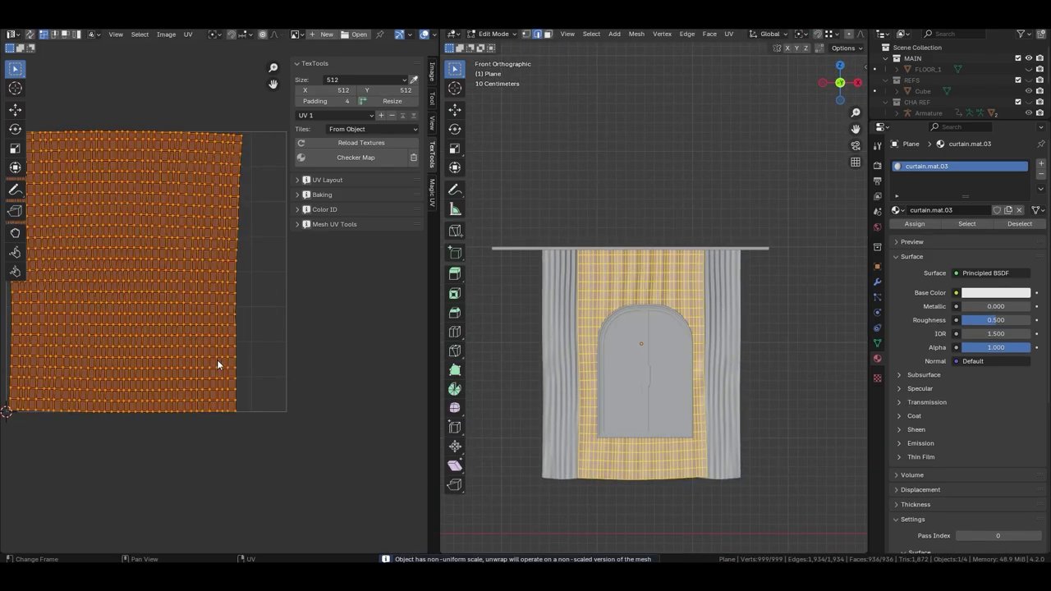
{"action": "right_click", "coordinate": [314, 355]}
{"action": "left_click", "coordinate": [337, 374]}
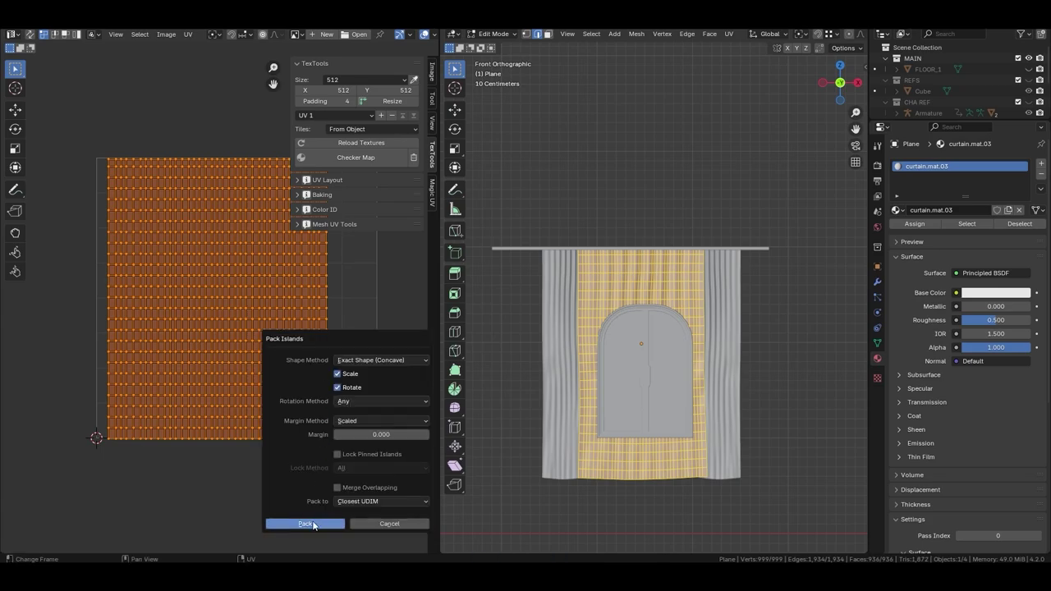
{"action": "left_click", "coordinate": [304, 525]}
Pack the second curtain panel's UV islands into one block and clear the selection.
{"action": "key", "text": "alt+q"}
{"action": "key", "text": "a"}
{"action": "right_click", "coordinate": [224, 385]}
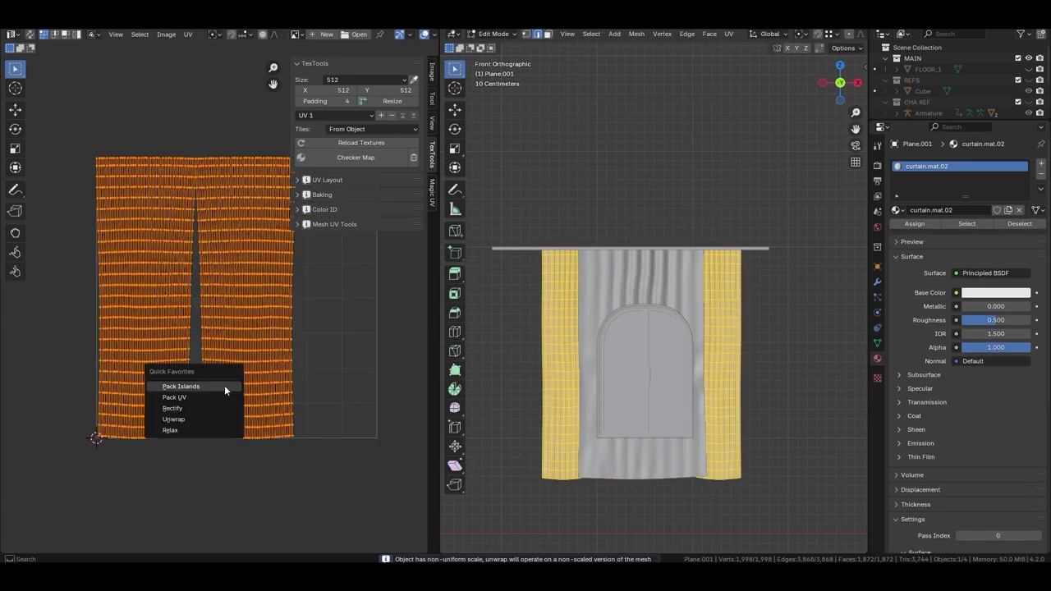
{"action": "left_click", "coordinate": [201, 408]}
{"action": "right_click", "coordinate": [310, 355]}
{"action": "left_click", "coordinate": [292, 346]}
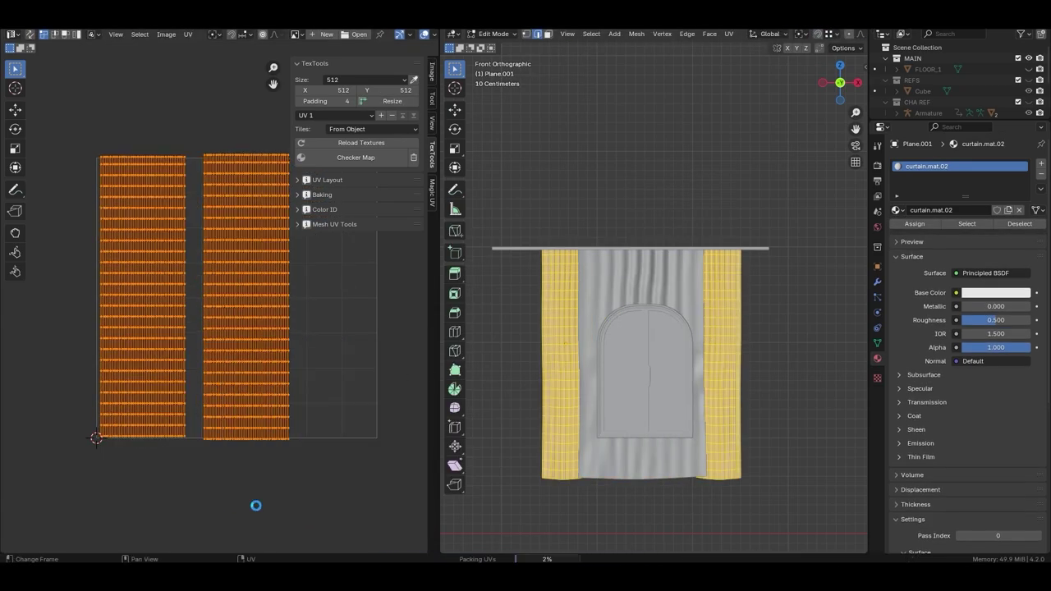
{"action": "left_click", "coordinate": [299, 280]}
Run Select Overlapped from the UV select options to check for overlapping islands.
{"action": "left_click", "coordinate": [188, 34]}
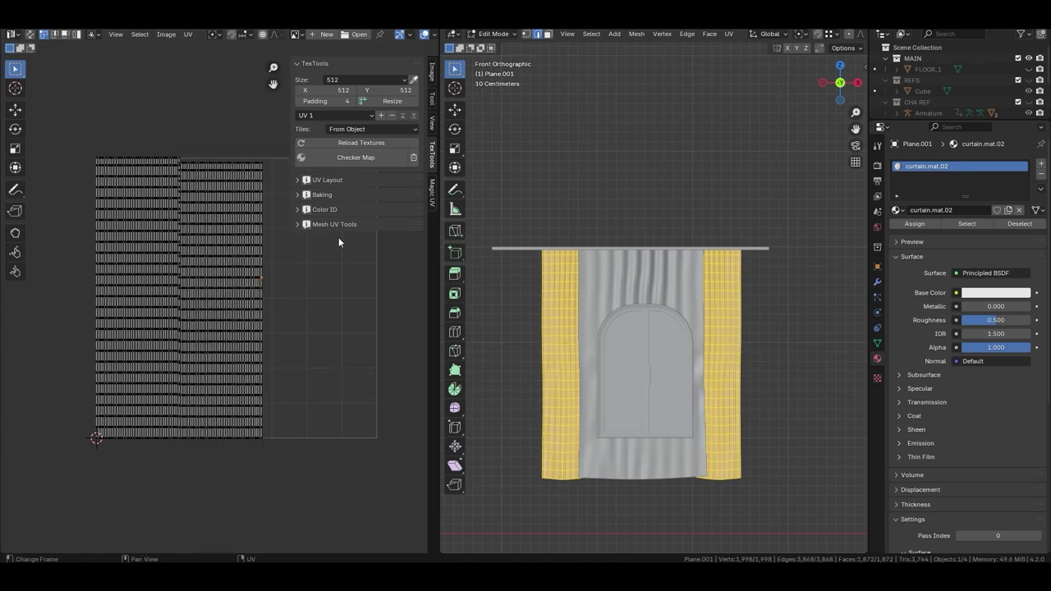
{"action": "left_click", "coordinate": [184, 34]}
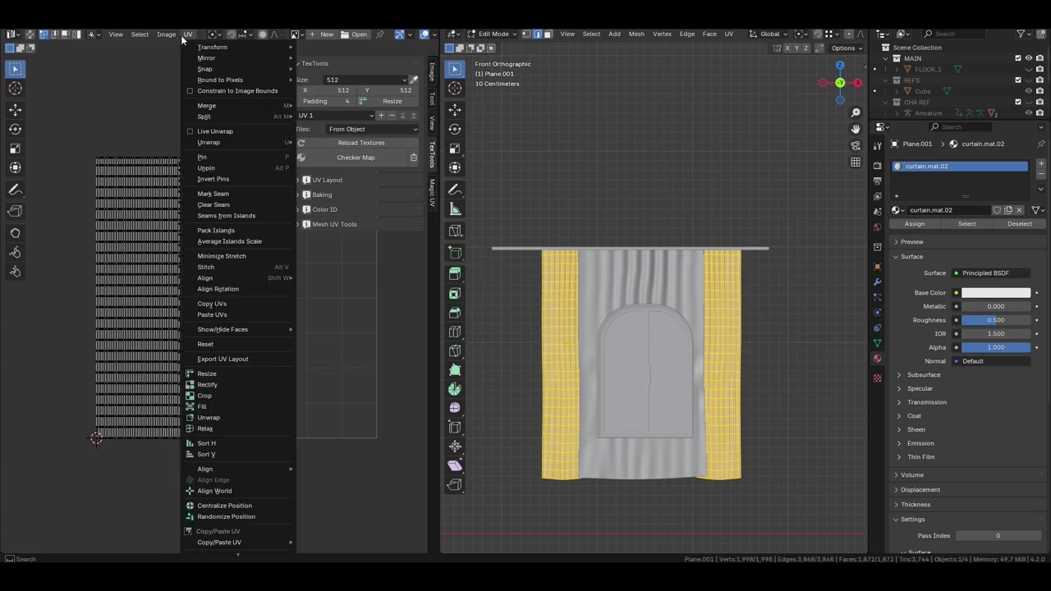
{"action": "left_click", "coordinate": [184, 34]}
{"action": "left_click", "coordinate": [184, 34]}
{"action": "scroll", "coordinate": [232, 481], "scroll_direction": "down", "scroll_amount": 3}
{"action": "mouse_move", "coordinate": [212, 491]}
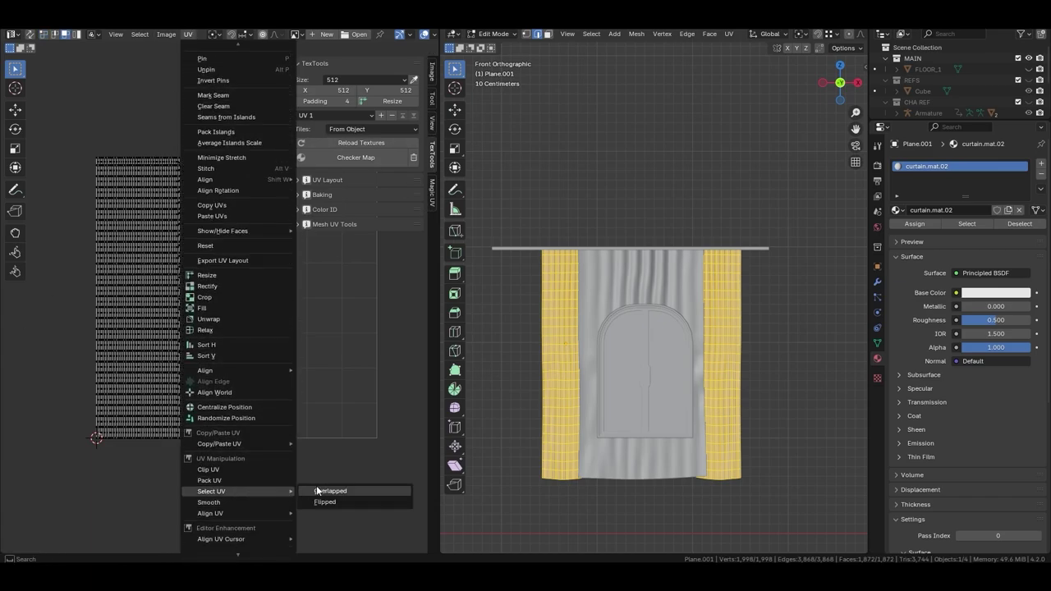
{"action": "left_click", "coordinate": [324, 497]}
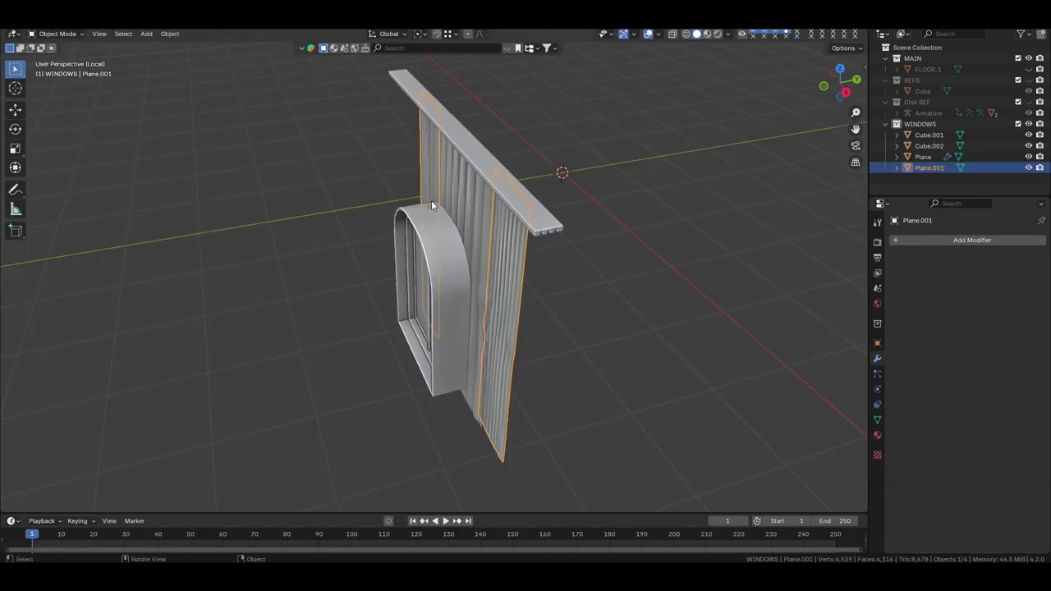
Select all the window-set objects, apply all their transforms, and save the blend file.
{"action": "mouse_move", "coordinate": [431, 200]}
{"action": "middle_mouse_down"}
{"action": "mouse_move", "coordinate": [603, 198]}
{"action": "mouse_move", "coordinate": [629, 215]}
{"action": "middle_mouse_up"}
{"action": "left_click", "coordinate": [885, 124]}
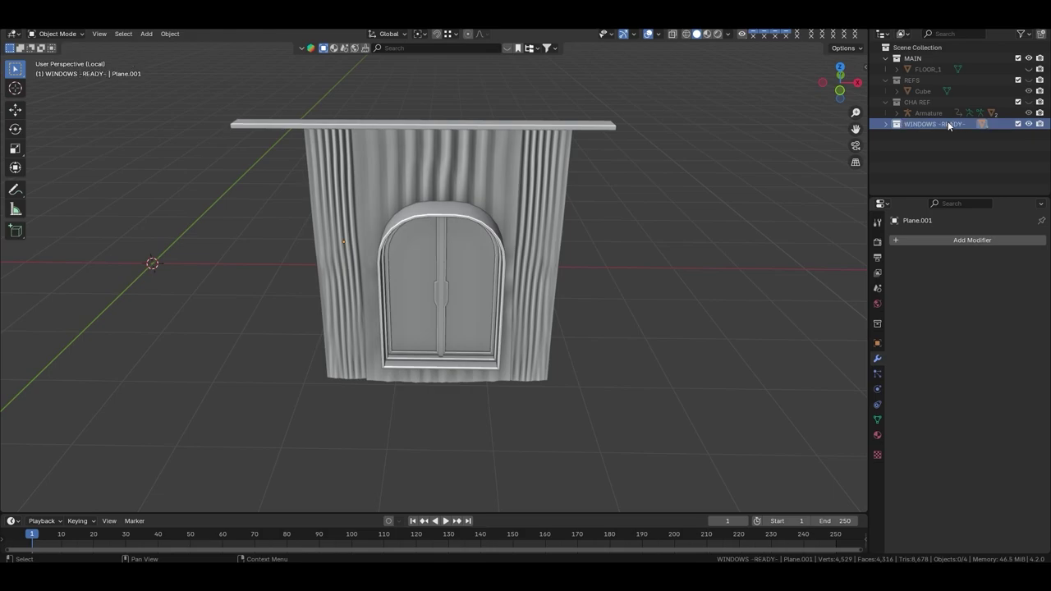
{"action": "middle_click_drag", "start_coordinate": [578, 272], "coordinate": [549, 229]}
{"action": "key", "text": "s"}
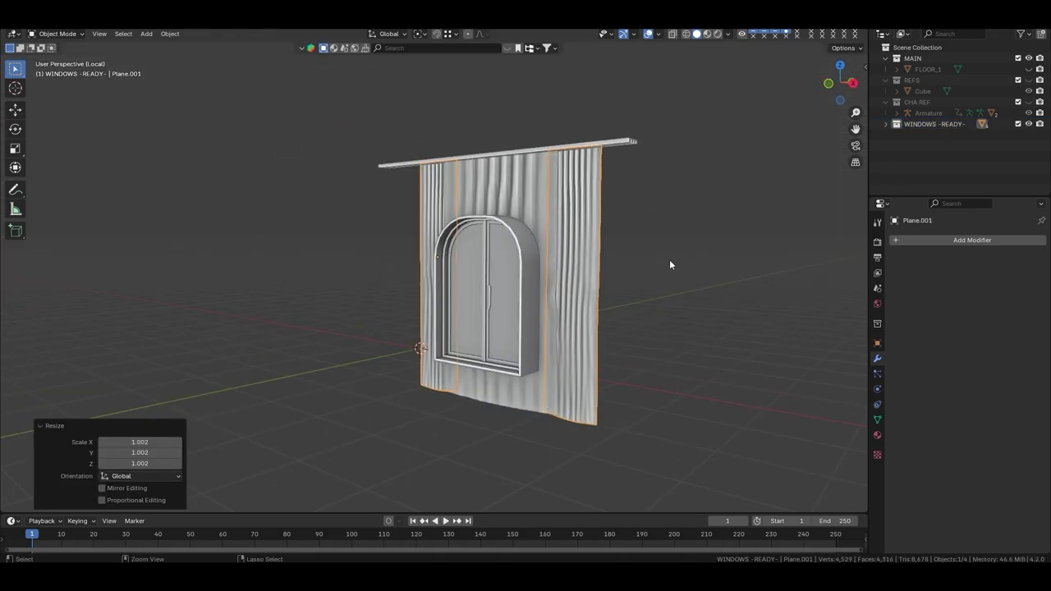
{"action": "key", "text": "a"}
{"action": "key", "text": "ctrl+s"}
{"action": "key", "text": "ctrl+a"}
{"action": "left_click", "coordinate": [574, 242]}
Set each object's origin to its geometry.
{"action": "middle_click_drag", "start_coordinate": [573, 242], "coordinate": [518, 270]}
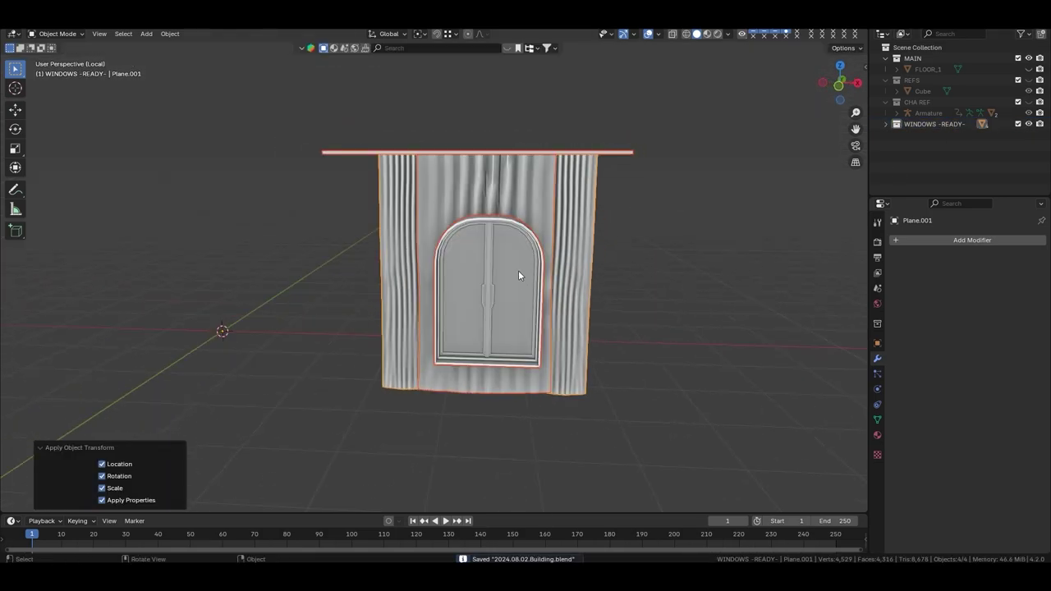
{"action": "right_click", "coordinate": [518, 270]}
{"action": "left_click", "coordinate": [621, 340]}
{"action": "left_click", "coordinate": [658, 298]}
Exit local view of the window set to return to the full scene.
{"action": "mouse_move", "coordinate": [658, 298]}
{"action": "middle_mouse_down"}
{"action": "mouse_move", "coordinate": [541, 271]}
{"action": "mouse_move", "coordinate": [519, 190]}
{"action": "middle_mouse_up"}
{"action": "left_click", "coordinate": [519, 191]}
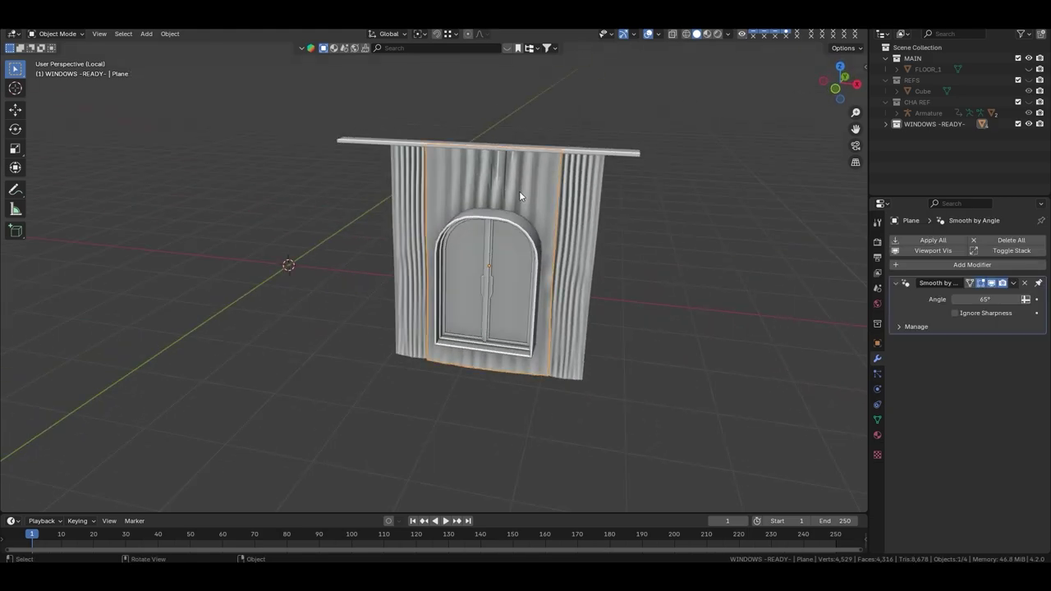
{"action": "scroll", "coordinate": [519, 190], "scroll_direction": "up", "scroll_amount": 2}
{"action": "key", "text": "Tab"}
{"action": "key", "text": "Tab"}
{"action": "scroll", "coordinate": [575, 230], "scroll_direction": "down", "scroll_amount": 2}
{"action": "key", "text": "KP_Divide"}
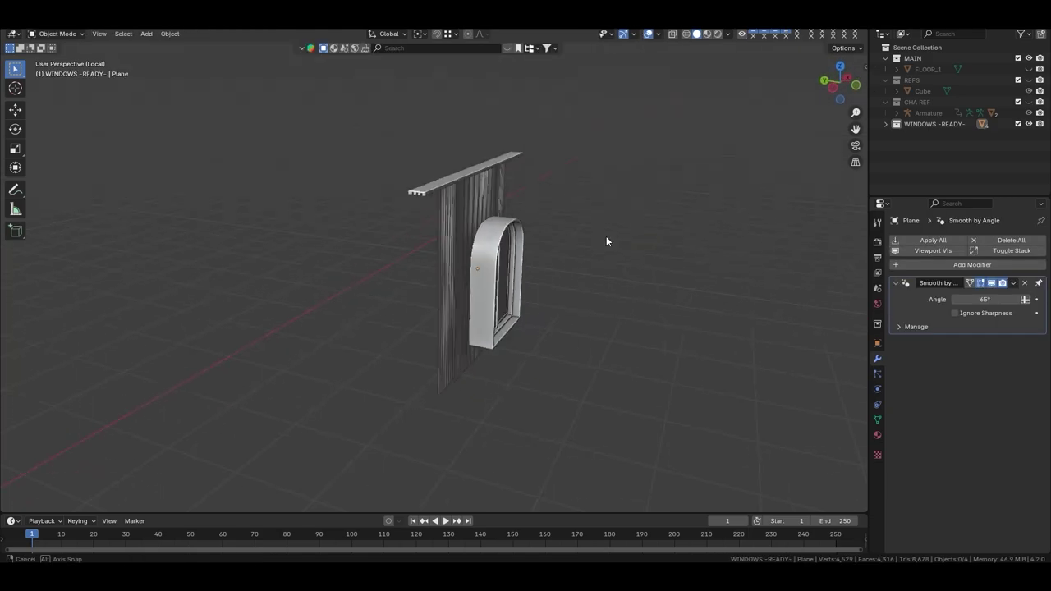
{"action": "mouse_move", "coordinate": [606, 235]}
{"action": "middle_mouse_down"}
{"action": "mouse_move", "coordinate": [579, 186]}
{"action": "mouse_move", "coordinate": [589, 204]}
{"action": "middle_mouse_up"}
Unhide FLOOR_1 to show the house walls and select the arched window Cube.001.
{"action": "left_click", "coordinate": [1023, 73]}
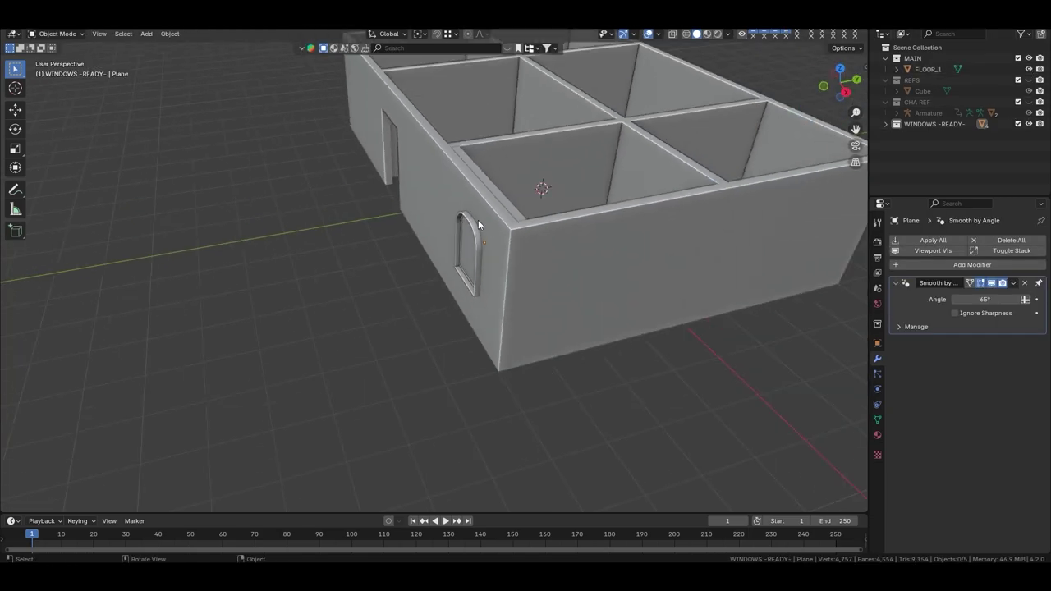
{"action": "mouse_move", "coordinate": [287, 210]}
{"action": "middle_mouse_down"}
{"action": "mouse_move", "coordinate": [484, 246]}
{"action": "mouse_move", "coordinate": [538, 219]}
{"action": "mouse_move", "coordinate": [602, 235]}
{"action": "mouse_move", "coordinate": [413, 201]}
{"action": "mouse_move", "coordinate": [546, 232]}
{"action": "mouse_move", "coordinate": [494, 280]}
{"action": "middle_mouse_up"}
{"action": "scroll", "coordinate": [484, 246], "scroll_direction": "up", "scroll_amount": 3}
{"action": "left_click", "coordinate": [538, 219]}
{"action": "left_click", "coordinate": [414, 201]}
{"action": "left_click", "coordinate": [400, 235]}
{"action": "left_click", "coordinate": [401, 235]}
{"action": "left_click", "coordinate": [494, 280]}
From top view, move the window 0.058 m along Y into the wall.
{"action": "key", "text": "KP_7"}
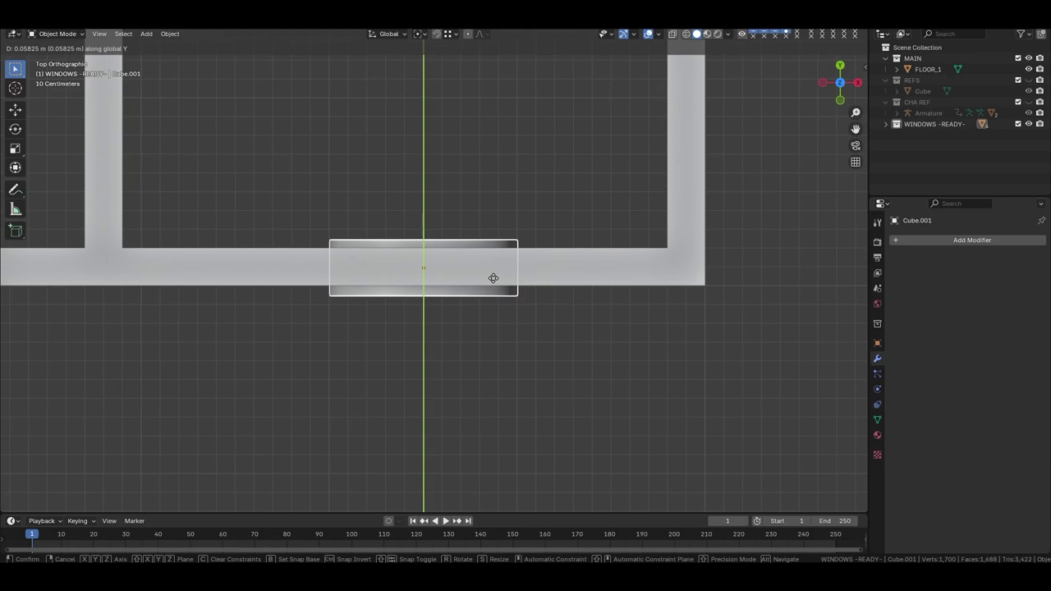
{"action": "left_click", "coordinate": [493, 279]}
{"action": "left_click", "coordinate": [523, 184]}
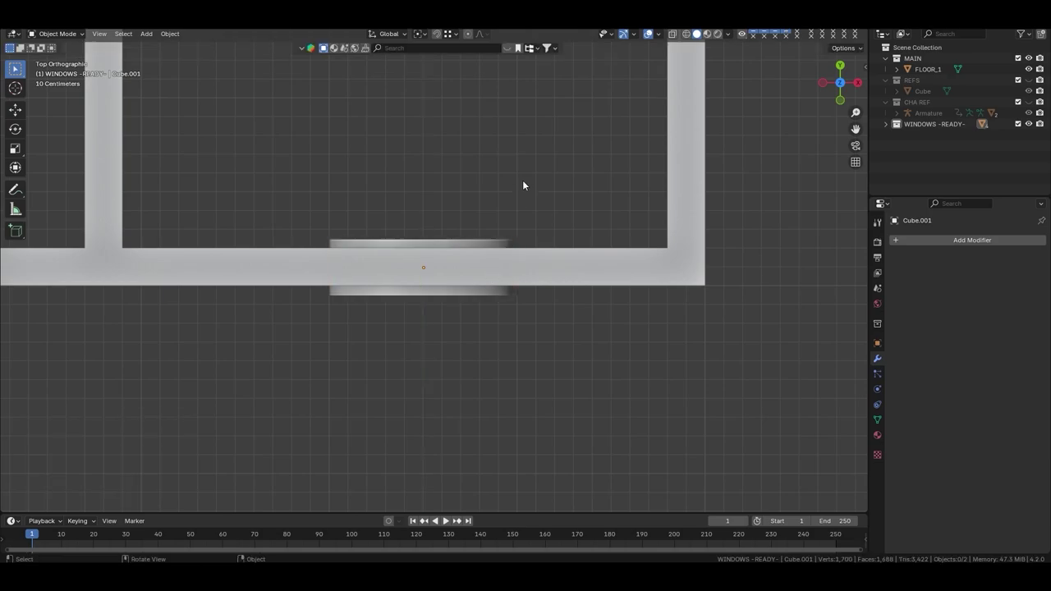
{"action": "mouse_move", "coordinate": [520, 191]}
{"action": "middle_mouse_down"}
{"action": "mouse_move", "coordinate": [284, 122]}
{"action": "mouse_move", "coordinate": [523, 80]}
{"action": "mouse_move", "coordinate": [466, 132]}
{"action": "middle_mouse_up"}
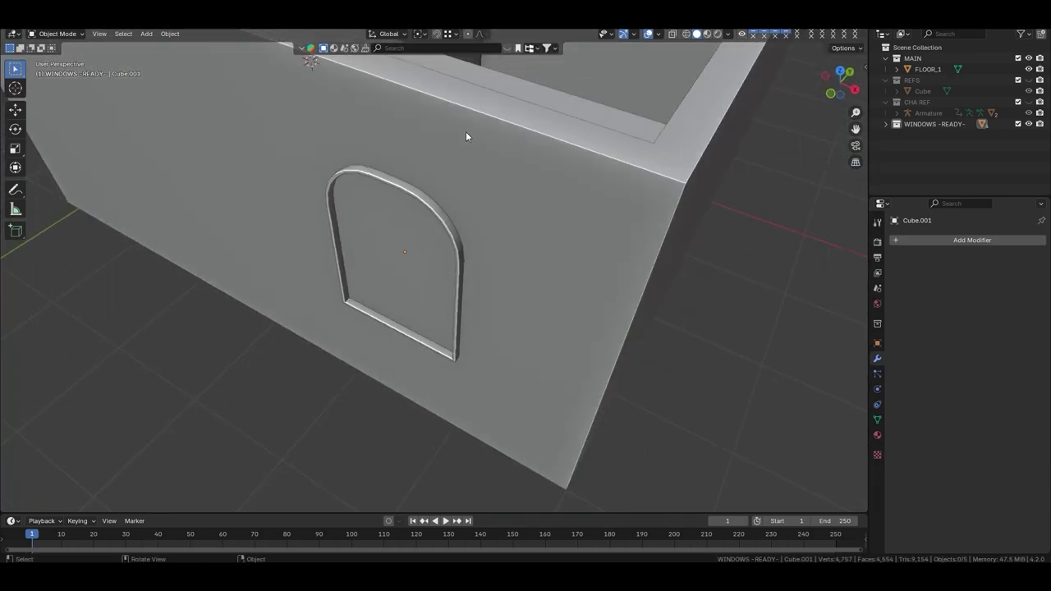
{"action": "scroll", "coordinate": [466, 131], "scroll_direction": "down", "scroll_amount": 5}
{"action": "middle_click_drag", "start_coordinate": [474, 184], "coordinate": [565, 288]}
{"action": "scroll", "coordinate": [548, 290], "scroll_direction": "up", "scroll_amount": 4}
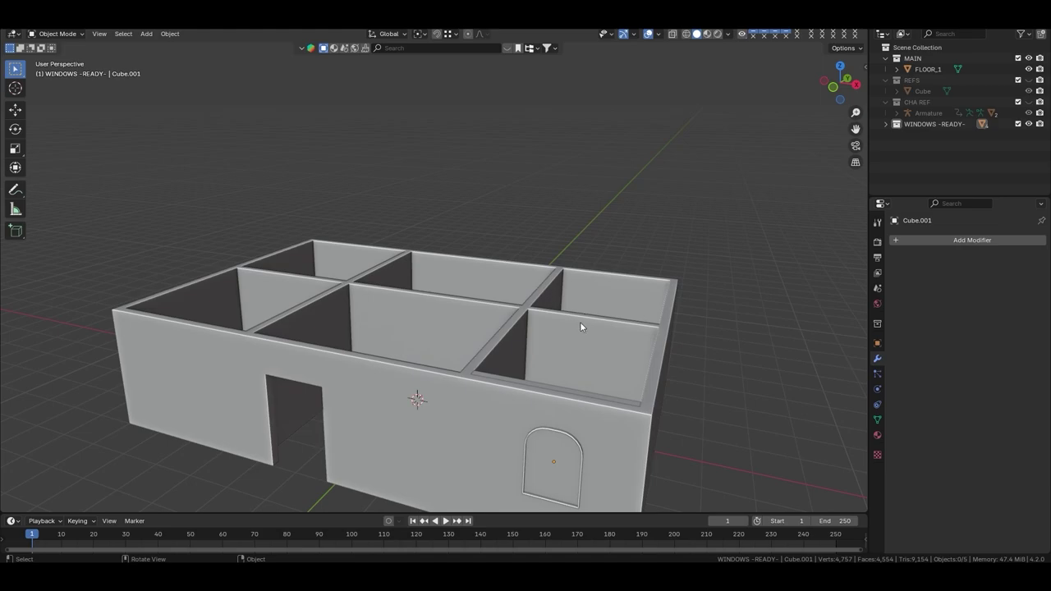
{"action": "mouse_move", "coordinate": [579, 331]}
{"action": "middle_mouse_down"}
{"action": "mouse_move", "coordinate": [558, 380]}
{"action": "mouse_move", "coordinate": [539, 329]}
{"action": "mouse_move", "coordinate": [400, 240]}
{"action": "middle_mouse_up"}
Add a cube and move it 3 m along -Y into the doorway.
{"action": "key", "text": "shift+a"}
{"action": "left_click", "coordinate": [445, 265]}
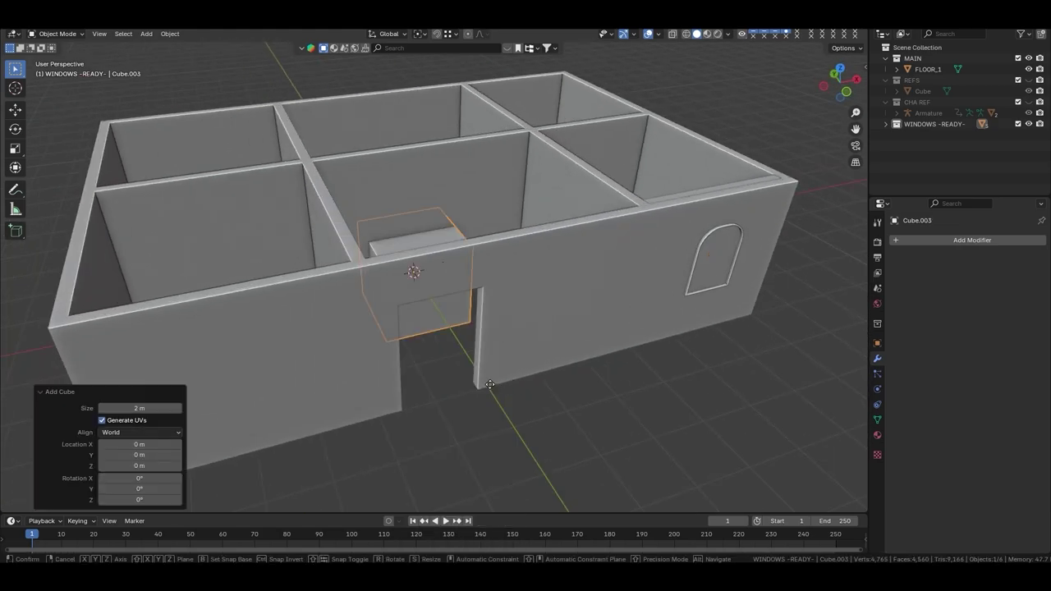
{"action": "type", "text": "gy-3"}
{"action": "key", "text": "Return"}
{"action": "key", "text": "g"}
{"action": "key", "text": "z"}
{"action": "key", "text": "y"}
{"action": "left_click", "coordinate": [451, 379]}
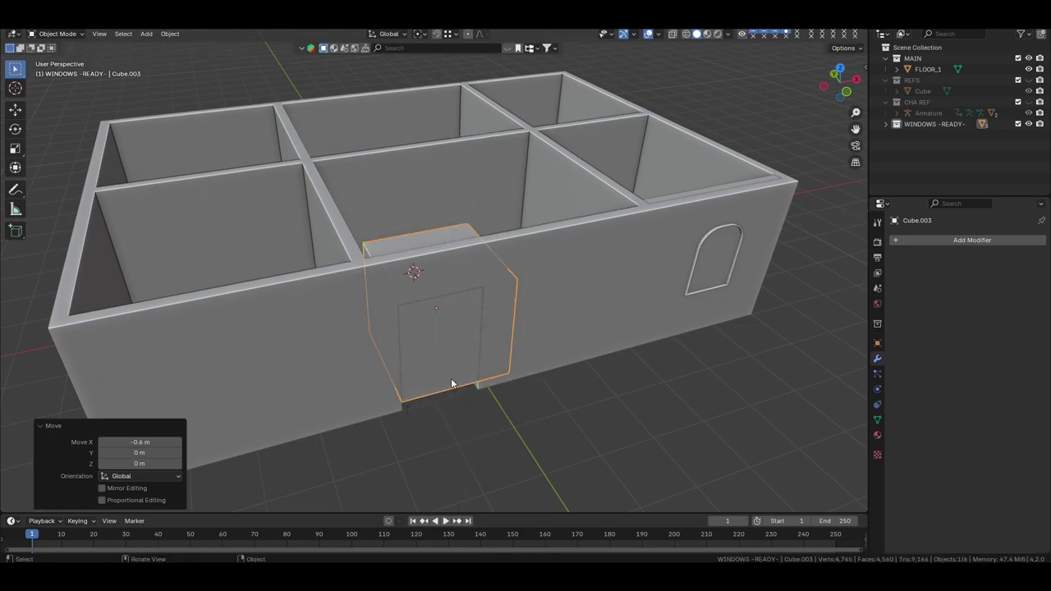
{"action": "scroll", "coordinate": [451, 380], "scroll_direction": "up", "scroll_amount": 5}
{"action": "middle_click_drag", "start_coordinate": [451, 379], "coordinate": [385, 376]}
In edit mode with X-ray, shift the cube along Y and push its front face out of the wall.
{"action": "key", "text": "Tab"}
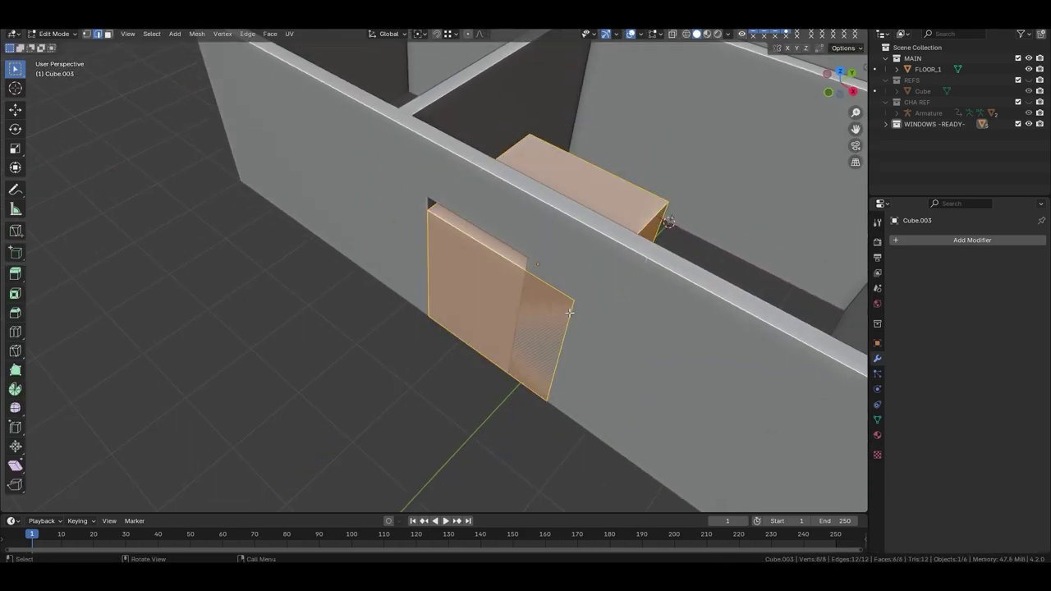
{"action": "key", "text": "alt+z"}
{"action": "key", "text": "alt+z"}
{"action": "key", "text": "g"}
{"action": "key", "text": "y"}
{"action": "left_click", "coordinate": [510, 375]}
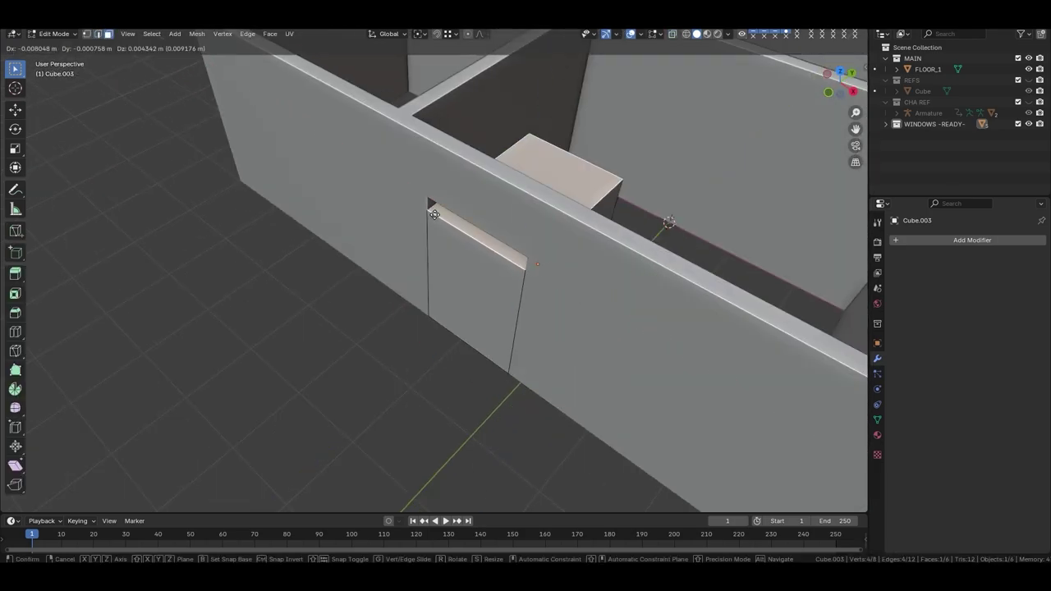
{"action": "key", "text": "alt+z"}
{"action": "left_click", "coordinate": [568, 215]}
{"action": "key", "text": "alt+z"}
{"action": "key", "text": "g"}
{"action": "key", "text": "y"}
{"action": "left_click", "coordinate": [536, 258]}
{"action": "mouse_move", "coordinate": [536, 257]}
{"action": "middle_mouse_down"}
{"action": "mouse_move", "coordinate": [403, 260]}
{"action": "mouse_move", "coordinate": [440, 331]}
{"action": "mouse_move", "coordinate": [542, 367]}
{"action": "middle_mouse_up"}
Scale the box by 1.4 along one axis to shape the door panel.
{"action": "left_click", "coordinate": [433, 322]}
{"action": "left_click", "coordinate": [542, 367]}
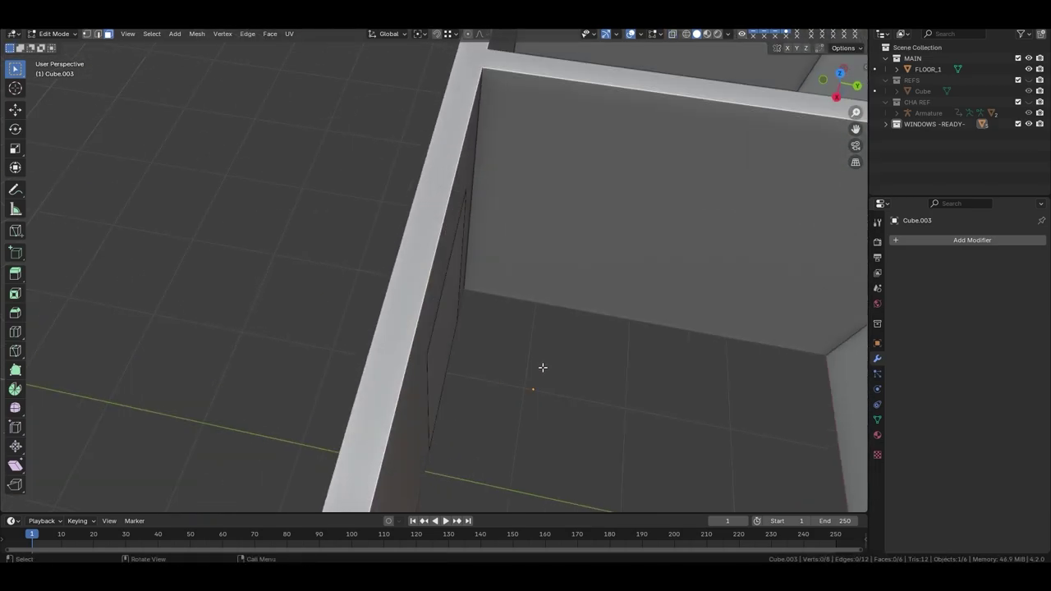
{"action": "key", "text": "s"}
{"action": "key", "text": "x"}
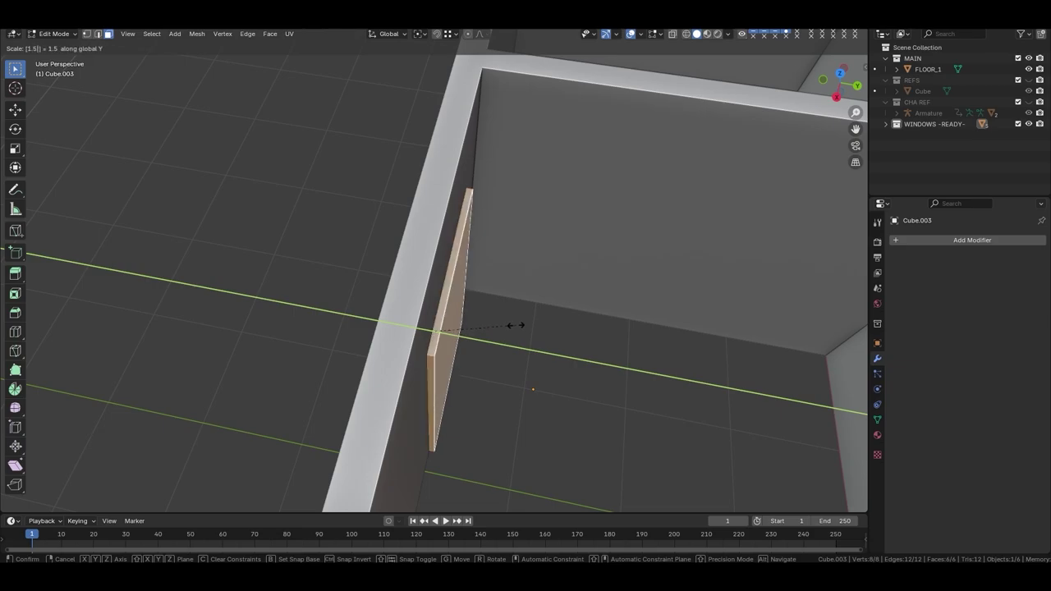
{"action": "left_click", "coordinate": [516, 325]}
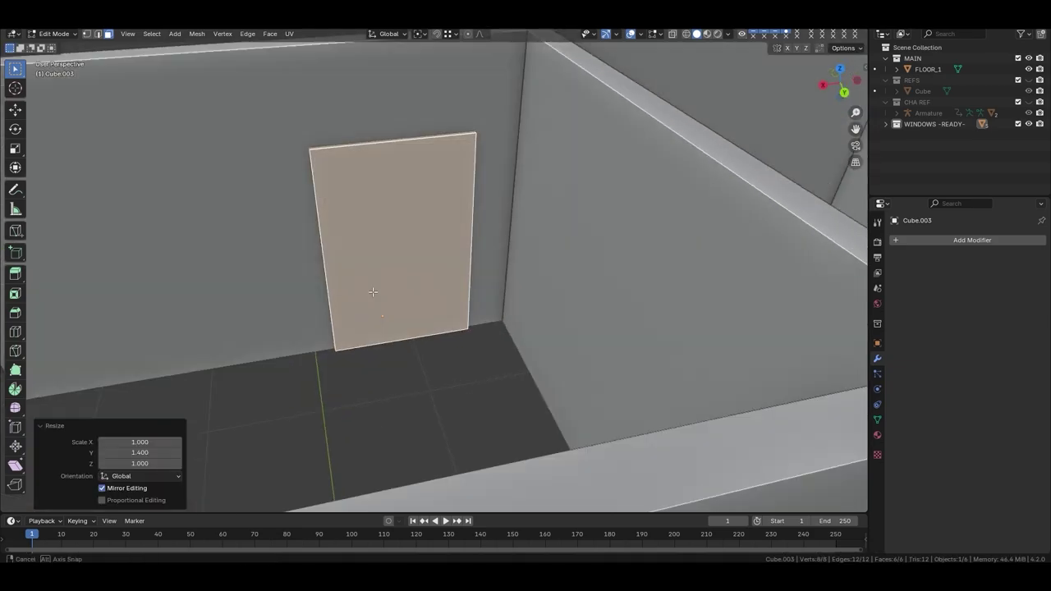
{"action": "mouse_move", "coordinate": [516, 325]}
{"action": "middle_mouse_down"}
{"action": "mouse_move", "coordinate": [468, 315]}
{"action": "mouse_move", "coordinate": [715, 159]}
{"action": "mouse_move", "coordinate": [646, 159]}
{"action": "mouse_move", "coordinate": [687, 265]}
{"action": "mouse_move", "coordinate": [349, 286]}
{"action": "mouse_move", "coordinate": [528, 254]}
{"action": "mouse_move", "coordinate": [442, 334]}
{"action": "middle_mouse_up"}
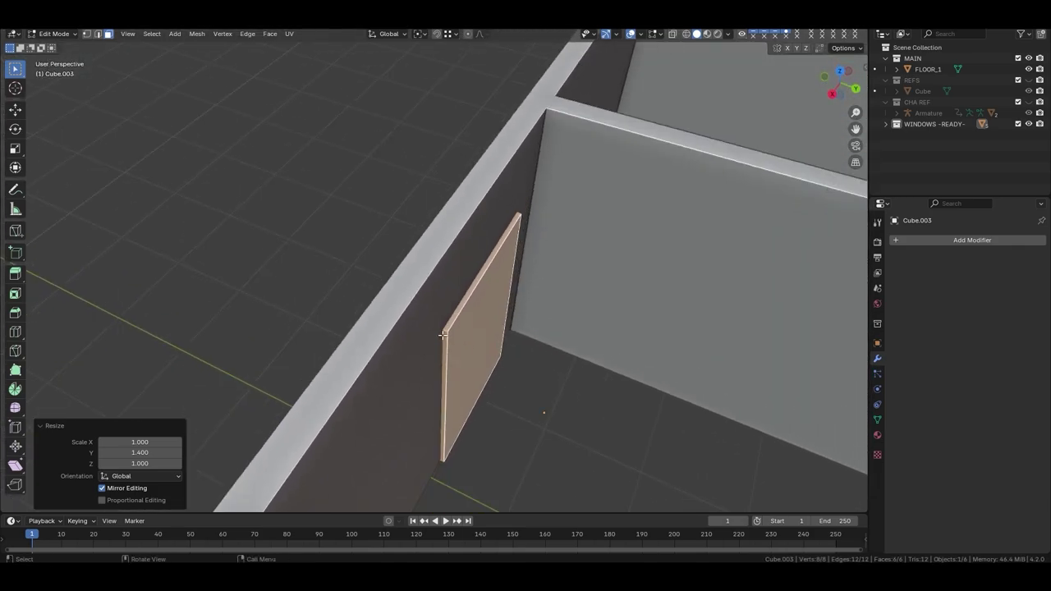
Add a centred edge loop and move the panel 0.08 m inward along Y.
{"action": "right_click", "coordinate": [495, 186]}
{"action": "mouse_move", "coordinate": [495, 186]}
{"action": "middle_mouse_down"}
{"action": "mouse_move", "coordinate": [436, 197]}
{"action": "mouse_move", "coordinate": [367, 122]}
{"action": "middle_mouse_up"}
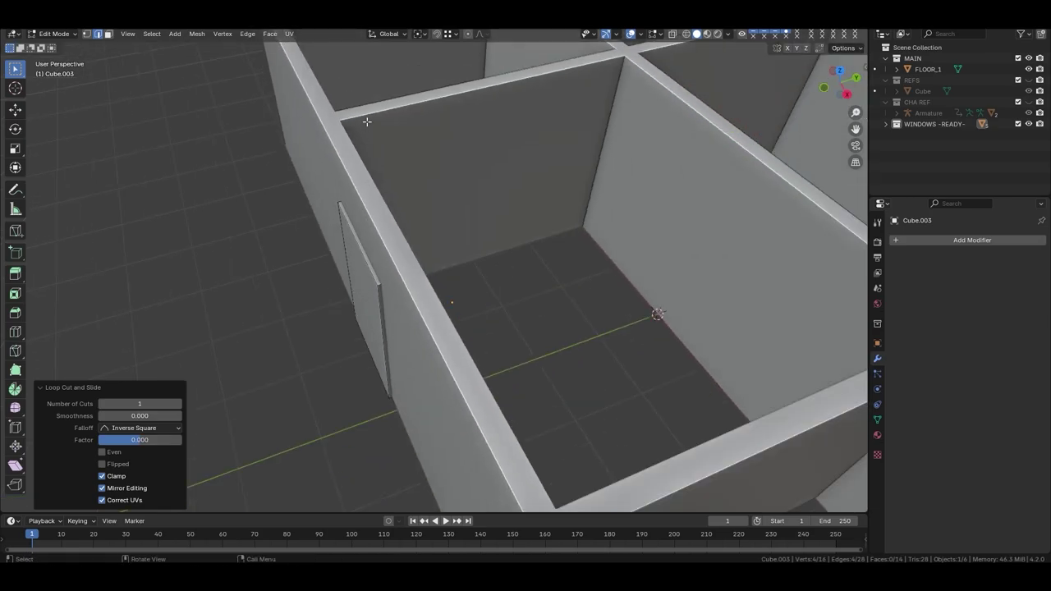
{"action": "type", "text": "gy"}
{"action": "mouse_move", "coordinate": [370, 202]}
{"action": "middle_mouse_down"}
{"action": "mouse_move", "coordinate": [704, 422]}
{"action": "mouse_move", "coordinate": [386, 305]}
{"action": "mouse_move", "coordinate": [464, 309]}
{"action": "middle_mouse_up"}
{"action": "type", "text": "-0.08"}
{"action": "key", "text": "Return"}
{"action": "mouse_move", "coordinate": [546, 341]}
{"action": "middle_mouse_down"}
{"action": "mouse_move", "coordinate": [558, 364]}
{"action": "mouse_move", "coordinate": [516, 301]}
{"action": "mouse_move", "coordinate": [477, 333]}
{"action": "middle_mouse_up"}
Extrude the whole panel and Shrink/Fatten it by 0.0451 m with Offset Even to form the frame.
{"action": "key", "text": "a"}
{"action": "key", "text": "alt+z"}
{"action": "key", "text": "alt+z"}
{"action": "key", "text": "e"}
{"action": "right_click", "coordinate": [500, 371]}
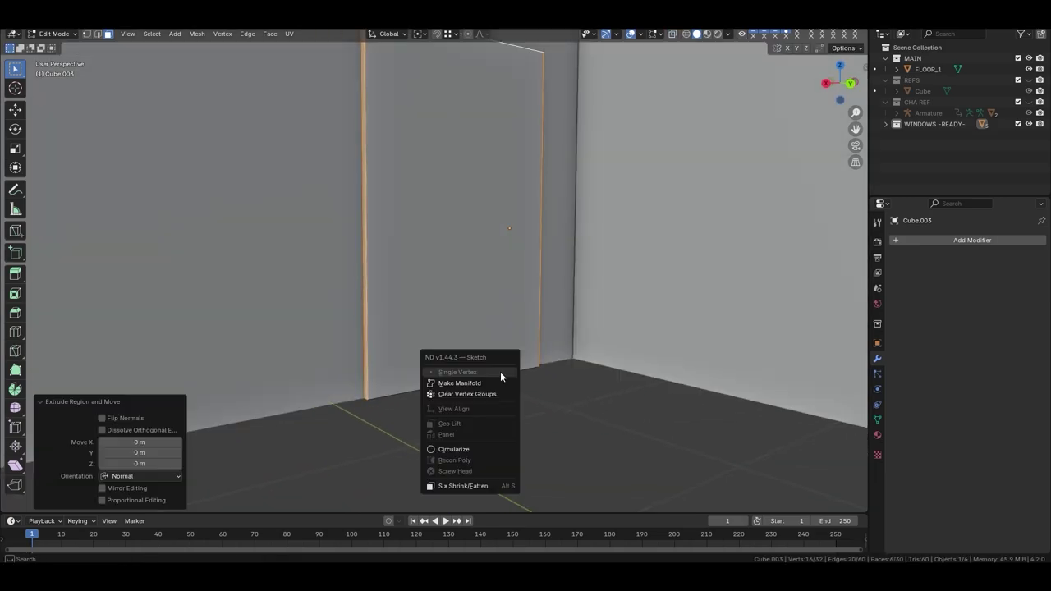
{"action": "left_click", "coordinate": [483, 471]}
{"action": "left_click", "coordinate": [482, 464]}
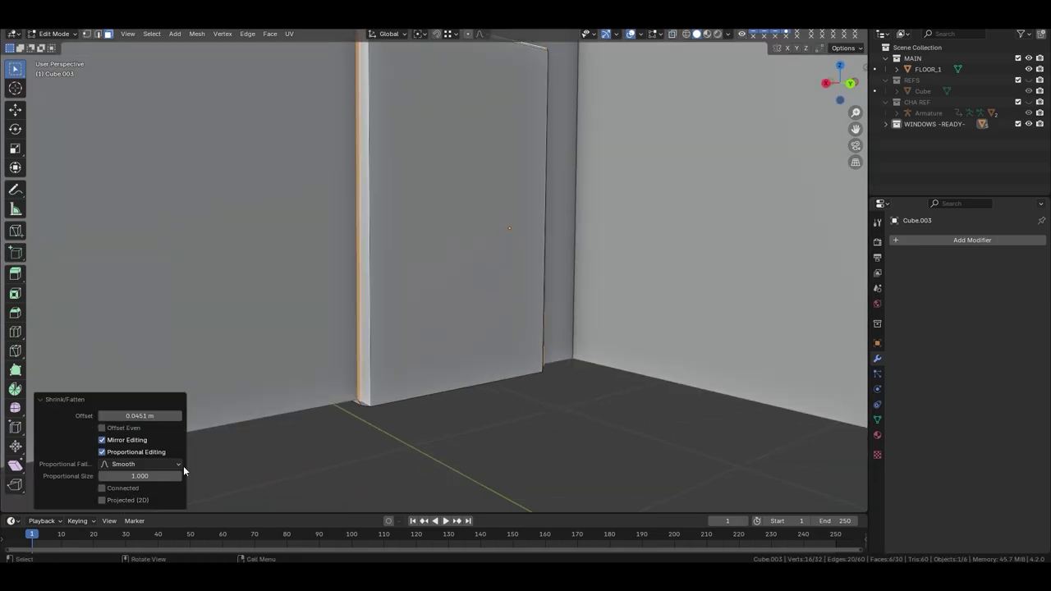
{"action": "left_click", "coordinate": [124, 452]}
{"action": "left_click", "coordinate": [107, 476]}
{"action": "mouse_move", "coordinate": [328, 329]}
{"action": "middle_mouse_down"}
{"action": "mouse_move", "coordinate": [403, 277]}
{"action": "mouse_move", "coordinate": [348, 298]}
{"action": "mouse_move", "coordinate": [468, 273]}
{"action": "mouse_move", "coordinate": [454, 280]}
{"action": "mouse_move", "coordinate": [488, 291]}
{"action": "mouse_move", "coordinate": [471, 231]}
{"action": "middle_mouse_up"}
{"action": "left_click", "coordinate": [455, 280]}
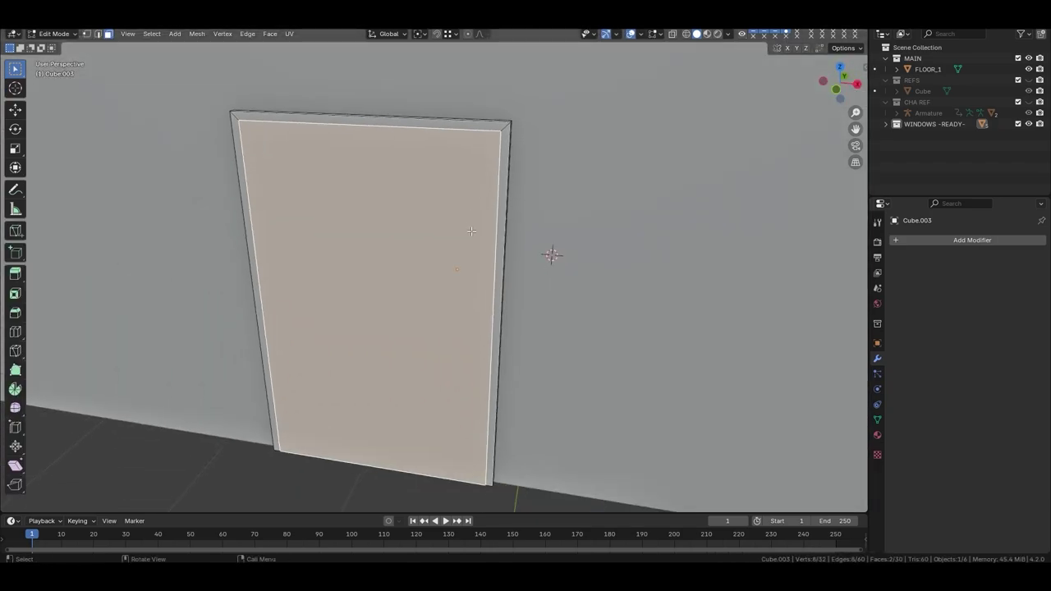
Try insetting the door's front face in front view, then cancel the inset.
{"action": "right_click", "coordinate": [510, 259]}
{"action": "key", "text": "KP_1"}
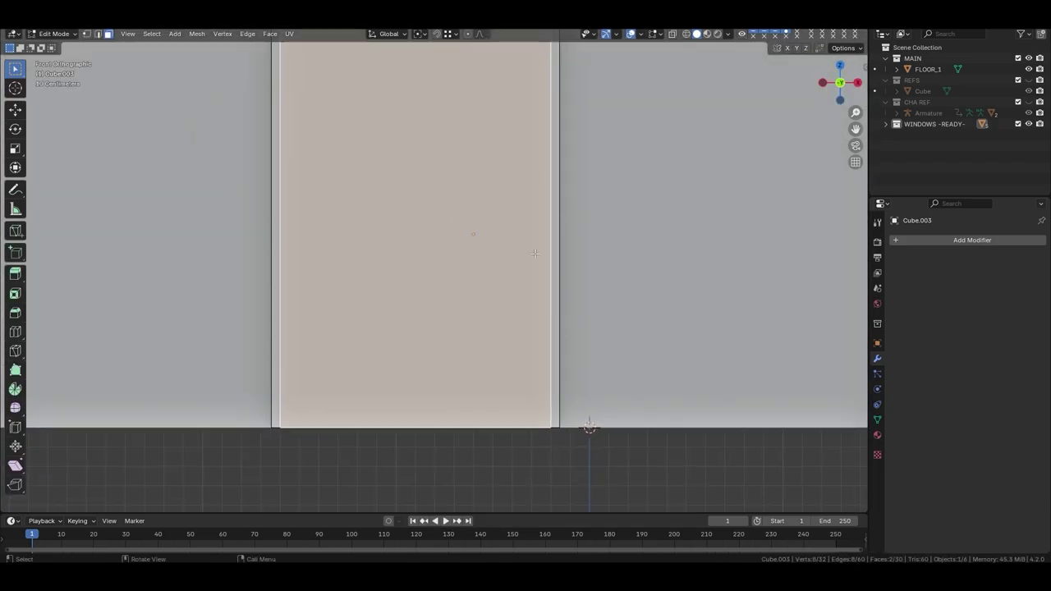
{"action": "key", "text": "i"}
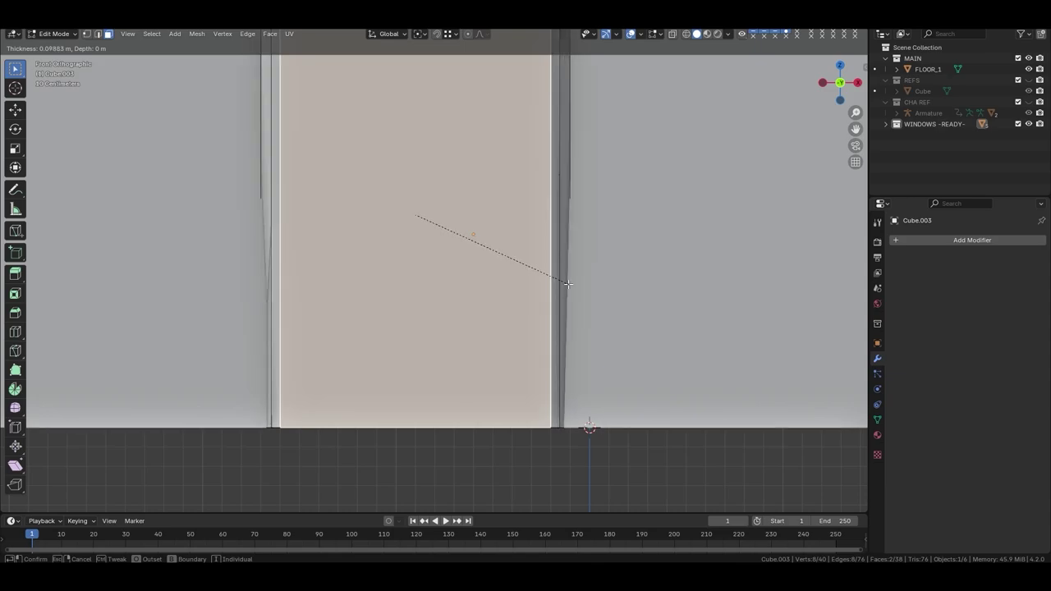
{"action": "middle_click_drag", "start_coordinate": [600, 300], "coordinate": [587, 280]}
{"action": "right_click", "coordinate": [587, 281]}
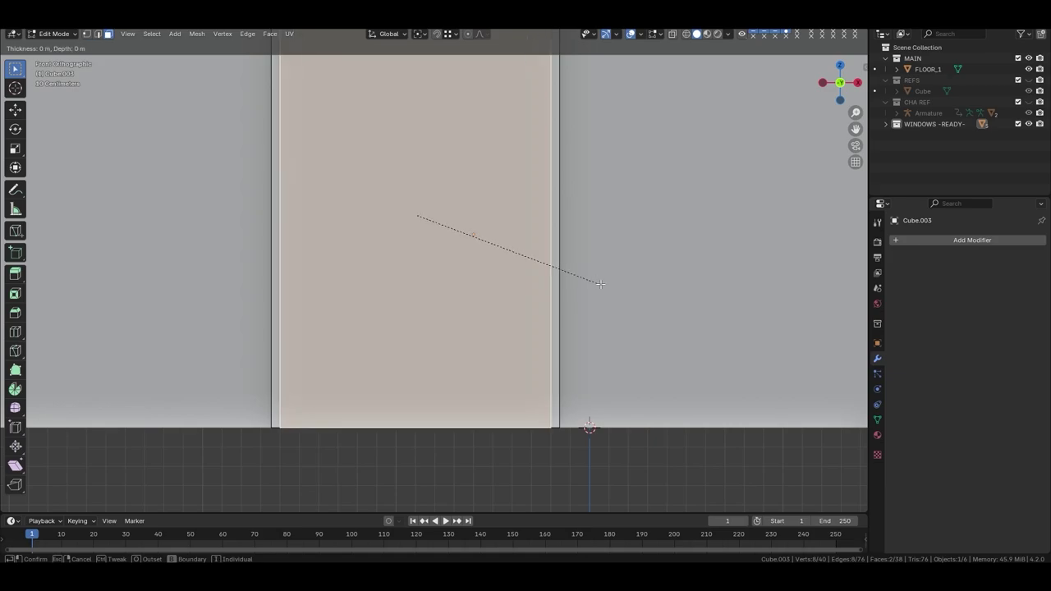
{"action": "right_click", "coordinate": [564, 277]}
{"action": "middle_click_drag", "start_coordinate": [564, 277], "coordinate": [437, 342]}
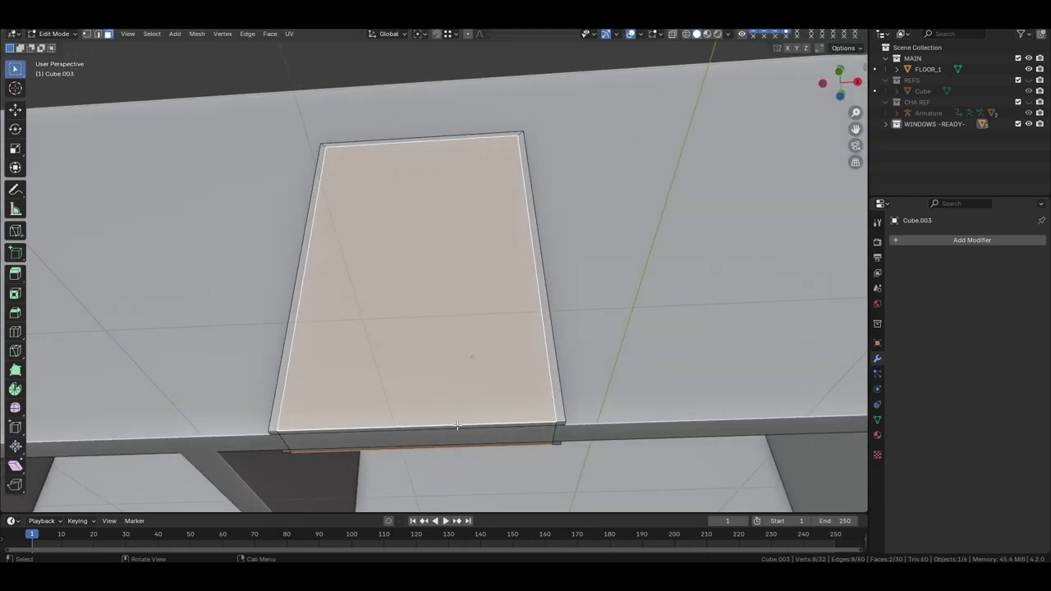
{"action": "key", "text": "alt+z"}
{"action": "key", "text": "alt+z"}
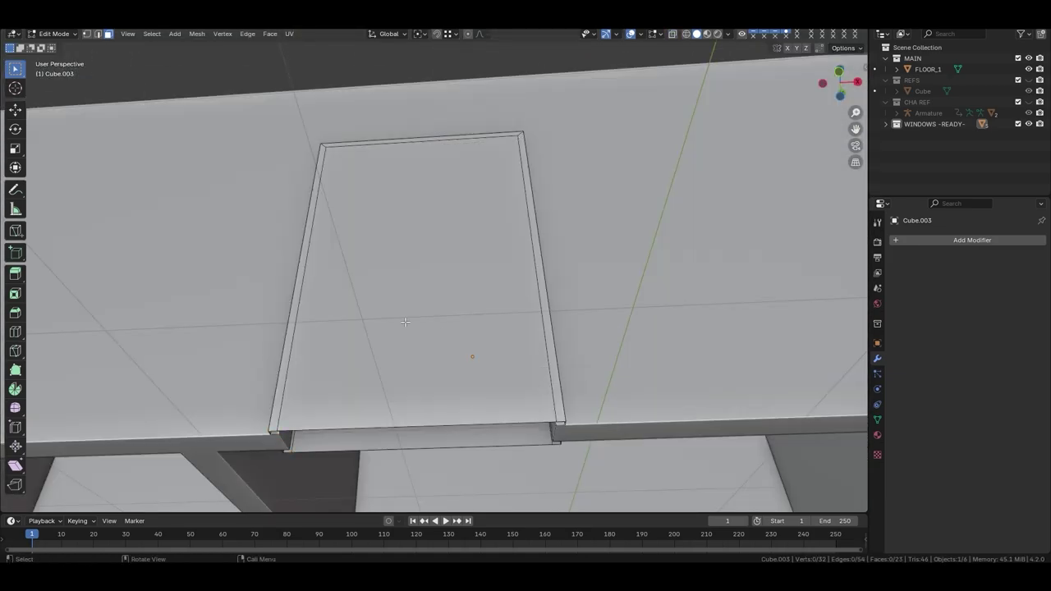
Select the large face and the front strip face and inset them by 4 cm.
{"action": "left_click", "coordinate": [405, 322]}
{"action": "left_click", "coordinate": [381, 436], "text": "shift"}
{"action": "right_click", "coordinate": [574, 394]}
{"action": "key", "text": "grave"}
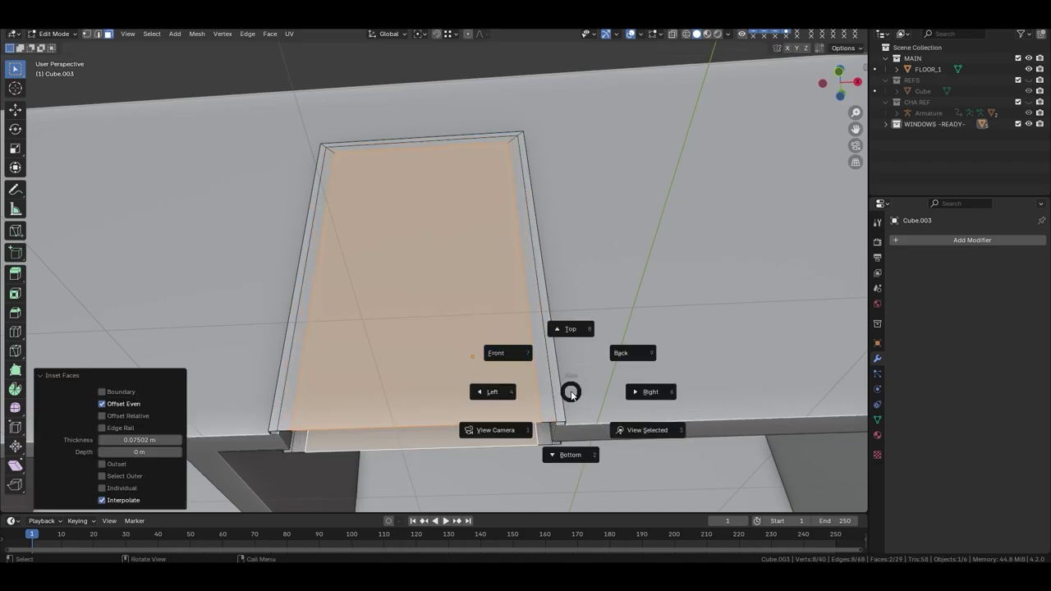
{"action": "key", "text": "KP_1"}
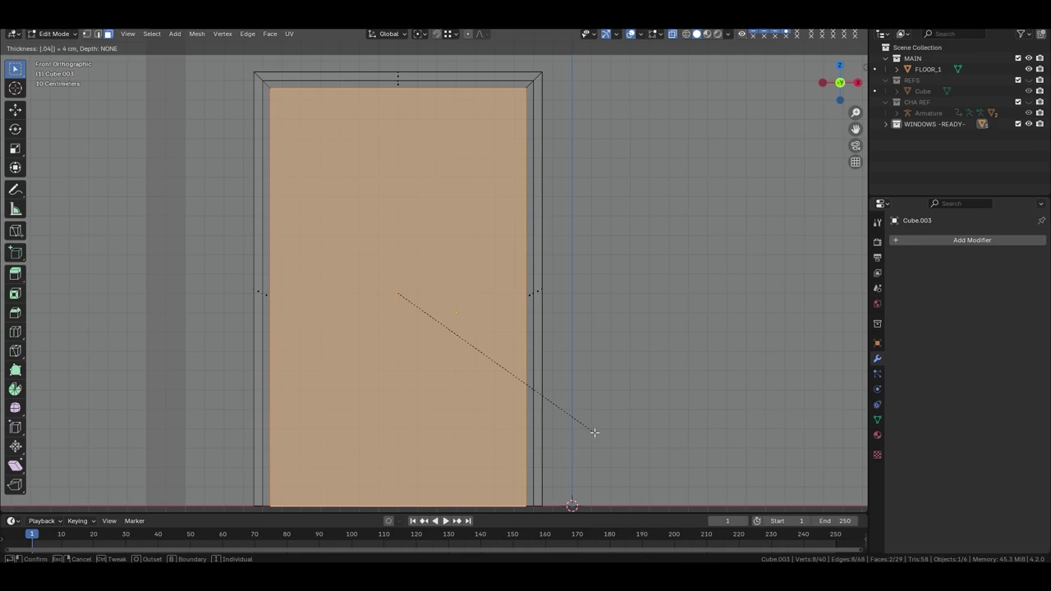
{"action": "left_click", "coordinate": [594, 432]}
Select the bottom sill face of the hollowed doorway.
{"action": "scroll", "coordinate": [556, 429], "scroll_direction": "down", "scroll_amount": 4}
{"action": "middle_click_drag", "start_coordinate": [555, 429], "coordinate": [580, 251]}
{"action": "left_click", "coordinate": [406, 387]}
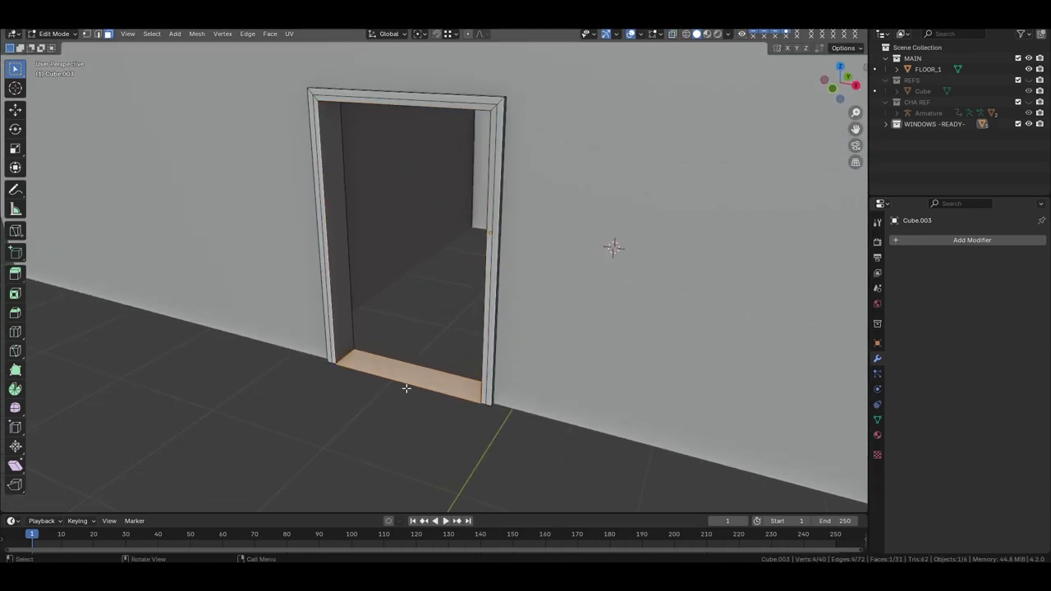
{"action": "scroll", "coordinate": [405, 388], "scroll_direction": "up", "scroll_amount": 4}
Delete the bottom sill face and add two loop cuts along the left jamb.
{"action": "key", "text": "x"}
{"action": "scroll", "coordinate": [493, 342], "scroll_direction": "down", "scroll_amount": 5}
{"action": "mouse_move", "coordinate": [493, 343]}
{"action": "middle_mouse_down"}
{"action": "mouse_move", "coordinate": [411, 389]}
{"action": "mouse_move", "coordinate": [397, 281]}
{"action": "middle_mouse_up"}
{"action": "scroll", "coordinate": [455, 323], "scroll_direction": "up", "scroll_amount": 5}
{"action": "key", "text": "ctrl+r"}
{"action": "scroll", "coordinate": [361, 320], "scroll_direction": "up", "scroll_amount": 1}
{"action": "left_click", "coordinate": [361, 320]}
{"action": "right_click", "coordinate": [361, 320]}
{"action": "scroll", "coordinate": [413, 380], "scroll_direction": "down", "scroll_amount": 4}
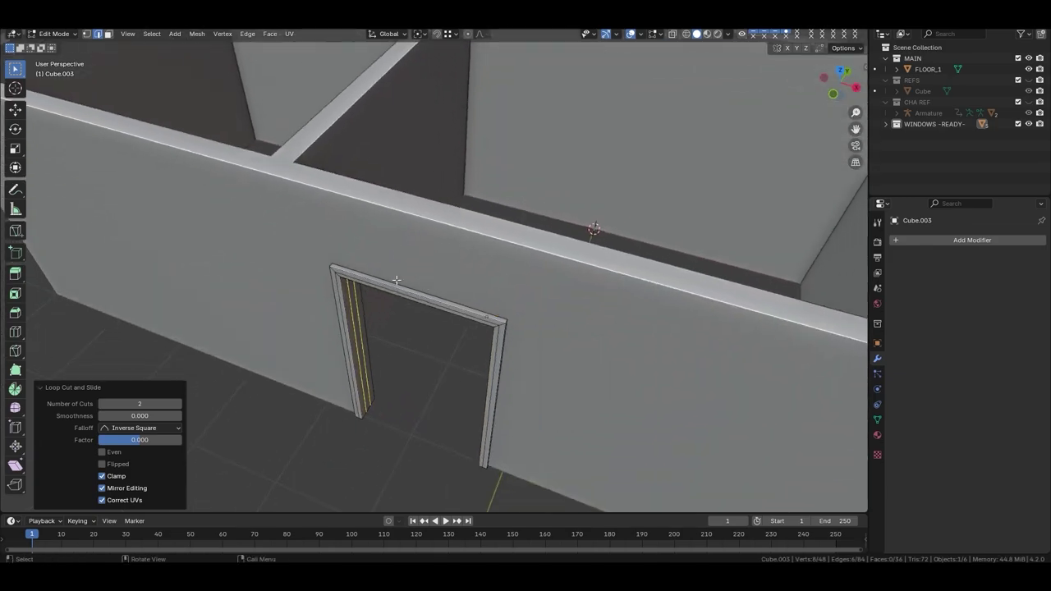
{"action": "scroll", "coordinate": [397, 280], "scroll_direction": "up", "scroll_amount": 3}
Select the middle face strip of the jamb and extrude it outward.
{"action": "key", "text": "3"}
{"action": "left_click", "coordinate": [352, 340]}
{"action": "scroll", "coordinate": [364, 209], "scroll_direction": "up", "scroll_amount": 2}
{"action": "mouse_move", "coordinate": [351, 340]}
{"action": "middle_mouse_down"}
{"action": "mouse_move", "coordinate": [364, 209]}
{"action": "mouse_move", "coordinate": [364, 235]}
{"action": "mouse_move", "coordinate": [342, 159]}
{"action": "middle_mouse_up"}
{"action": "left_click", "coordinate": [357, 186]}
{"action": "scroll", "coordinate": [358, 186], "scroll_direction": "down", "scroll_amount": 2}
{"action": "scroll", "coordinate": [364, 235], "scroll_direction": "up", "scroll_amount": 4}
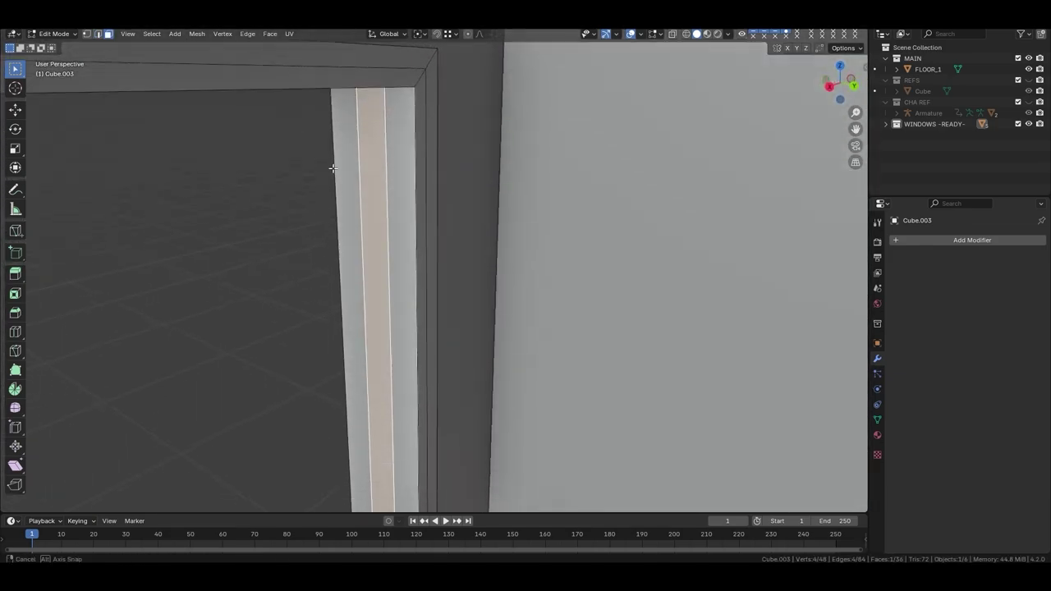
{"action": "scroll", "coordinate": [331, 164], "scroll_direction": "up", "scroll_amount": 2}
{"action": "key", "text": "e"}
{"action": "left_click", "coordinate": [382, 222]}
Square the top corner by scaling the selected edges to zero on X.
{"action": "scroll", "coordinate": [382, 222], "scroll_direction": "down", "scroll_amount": 3}
{"action": "mouse_move", "coordinate": [382, 223]}
{"action": "middle_mouse_down"}
{"action": "mouse_move", "coordinate": [369, 171]}
{"action": "mouse_move", "coordinate": [405, 89]}
{"action": "middle_mouse_up"}
{"action": "left_click", "coordinate": [403, 127]}
{"action": "key", "text": "s"}
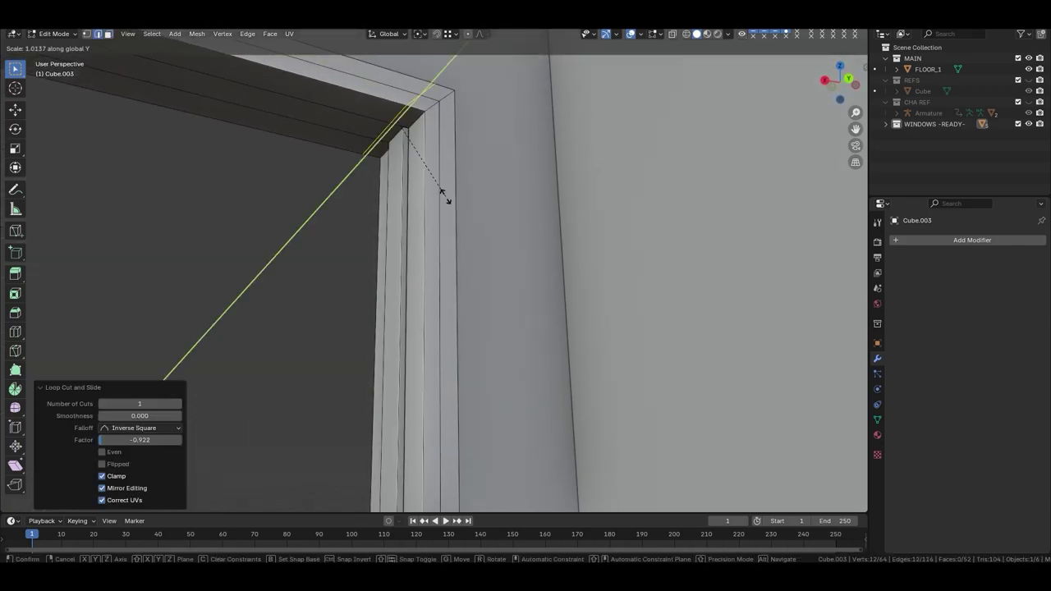
{"action": "key", "text": "0"}
{"action": "key", "text": "Return"}
{"action": "left_click", "coordinate": [404, 128]}
Select the strip at the bottom of the jamb and extrude it.
{"action": "scroll", "coordinate": [404, 127], "scroll_direction": "down", "scroll_amount": 3}
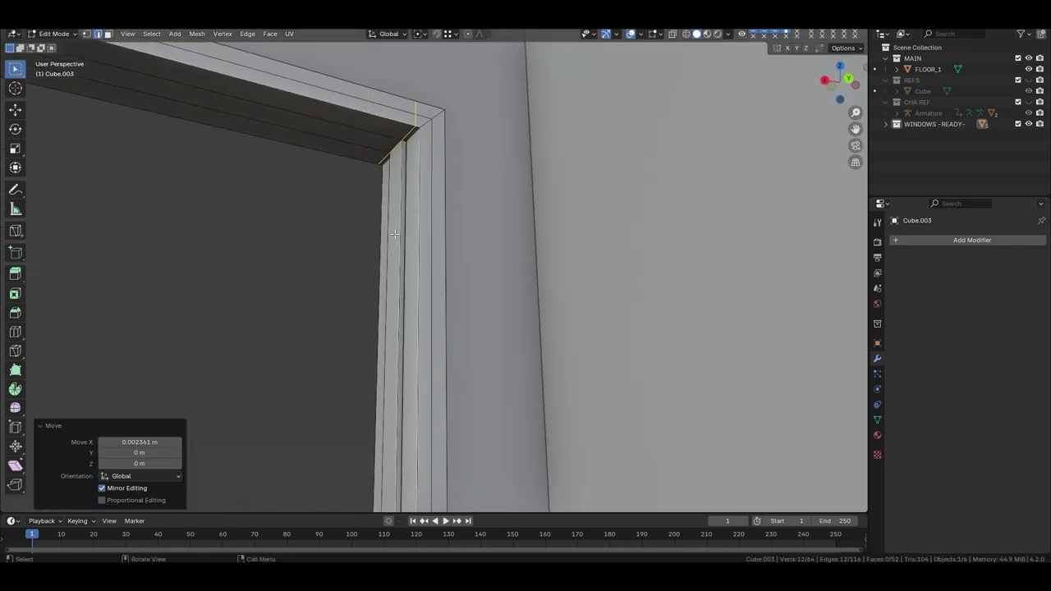
{"action": "mouse_move", "coordinate": [404, 127]}
{"action": "middle_mouse_down"}
{"action": "mouse_move", "coordinate": [430, 295]}
{"action": "mouse_move", "coordinate": [407, 359]}
{"action": "middle_mouse_up"}
{"action": "left_click", "coordinate": [407, 359], "text": "alt"}
{"action": "scroll", "coordinate": [408, 358], "scroll_direction": "up", "scroll_amount": 3}
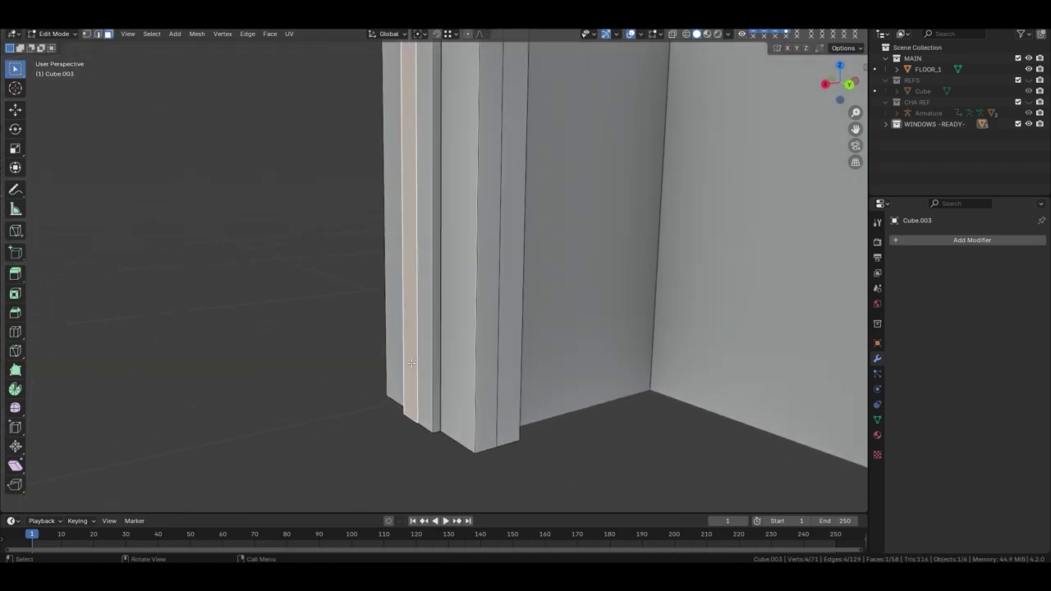
{"action": "left_click", "coordinate": [427, 403]}
Add a loop cut across the frame head, flatten it on X and slide it into place.
{"action": "middle_click_drag", "start_coordinate": [428, 402], "coordinate": [442, 249]}
{"action": "key", "text": "ctrl+r"}
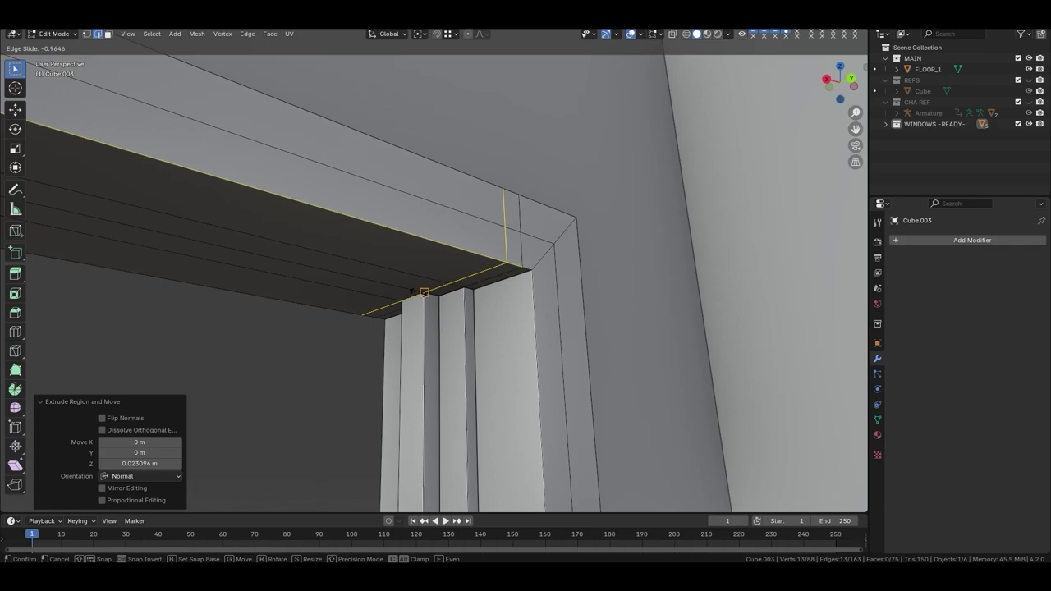
{"action": "left_click", "coordinate": [413, 291]}
{"action": "scroll", "coordinate": [386, 293], "scroll_direction": "down", "scroll_amount": 3}
{"action": "mouse_move", "coordinate": [386, 293]}
{"action": "middle_mouse_down"}
{"action": "mouse_move", "coordinate": [558, 218]}
{"action": "mouse_move", "coordinate": [498, 197]}
{"action": "middle_mouse_up"}
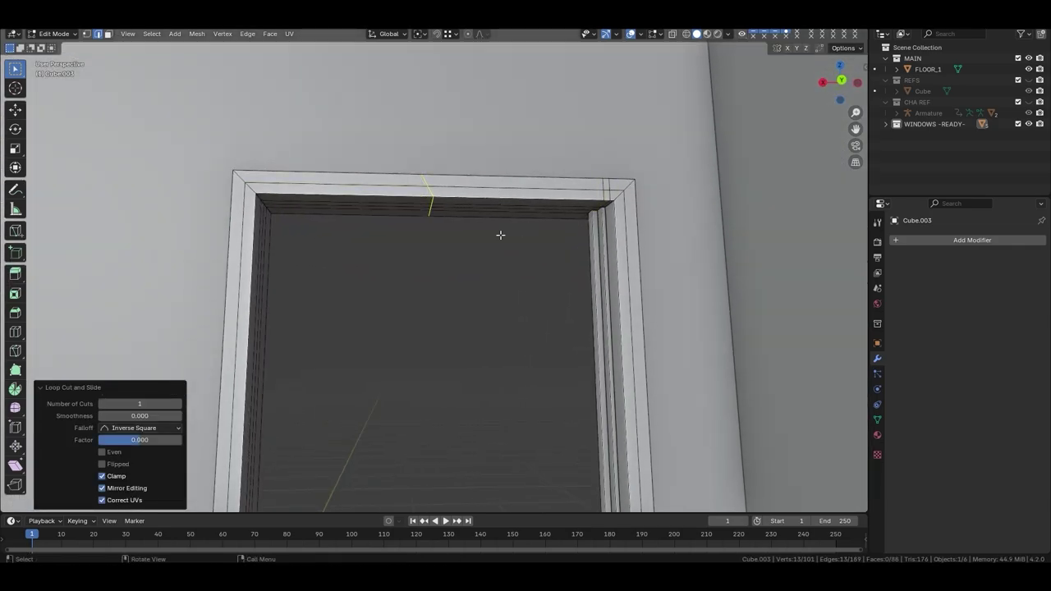
{"action": "key", "text": "x"}
{"action": "key", "text": "0"}
{"action": "key", "text": "Return"}
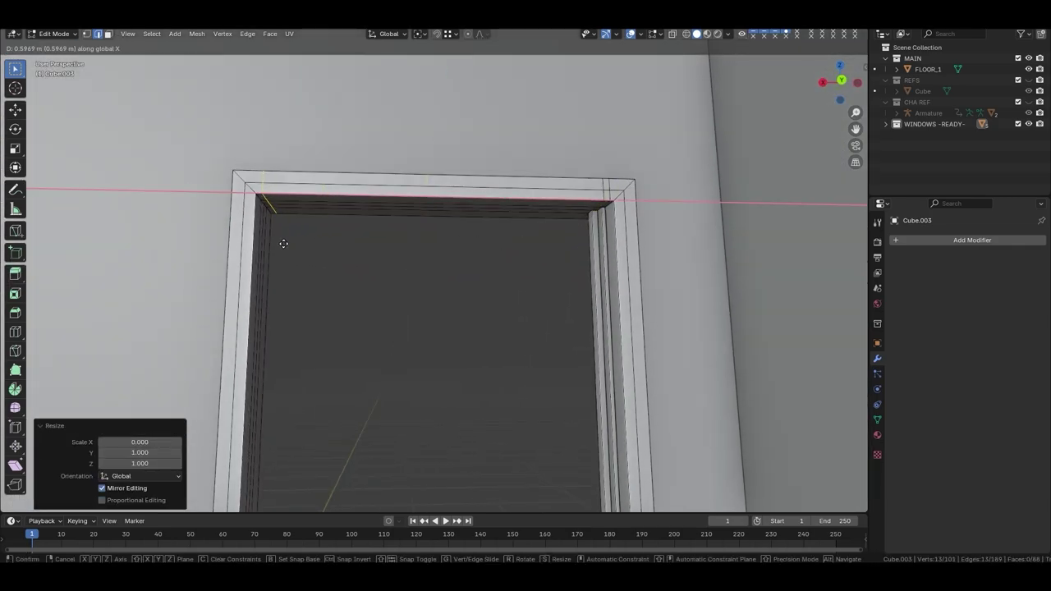
{"action": "left_click", "coordinate": [283, 243]}
{"action": "key", "text": "g"}
{"action": "key", "text": "g"}
{"action": "left_click", "coordinate": [187, 222]}
Select the small hidden face at the frame corner using X-ray view.
{"action": "scroll", "coordinate": [188, 222], "scroll_direction": "up", "scroll_amount": 3}
{"action": "middle_click_drag", "start_coordinate": [188, 222], "coordinate": [396, 176]}
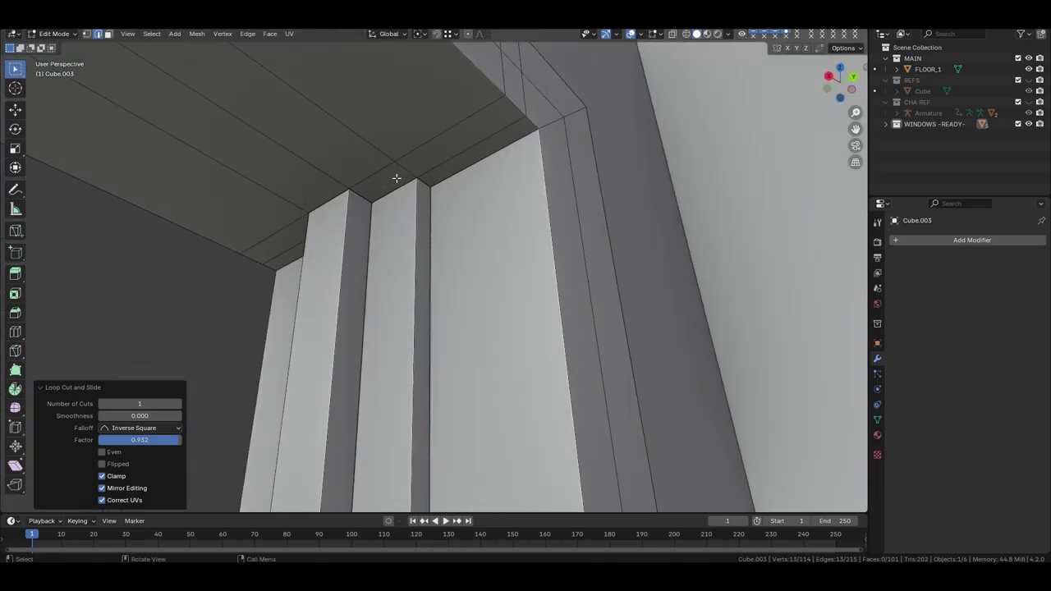
{"action": "key", "text": "3"}
{"action": "key", "text": "alt+z"}
{"action": "left_click", "coordinate": [328, 211], "text": "shift"}
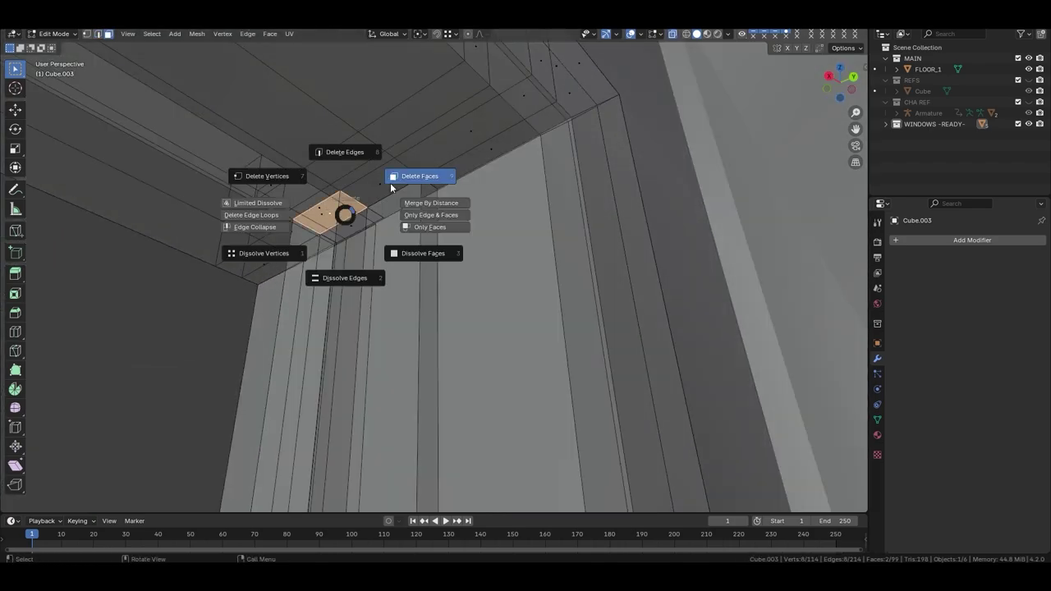
{"action": "key", "text": "alt+z"}
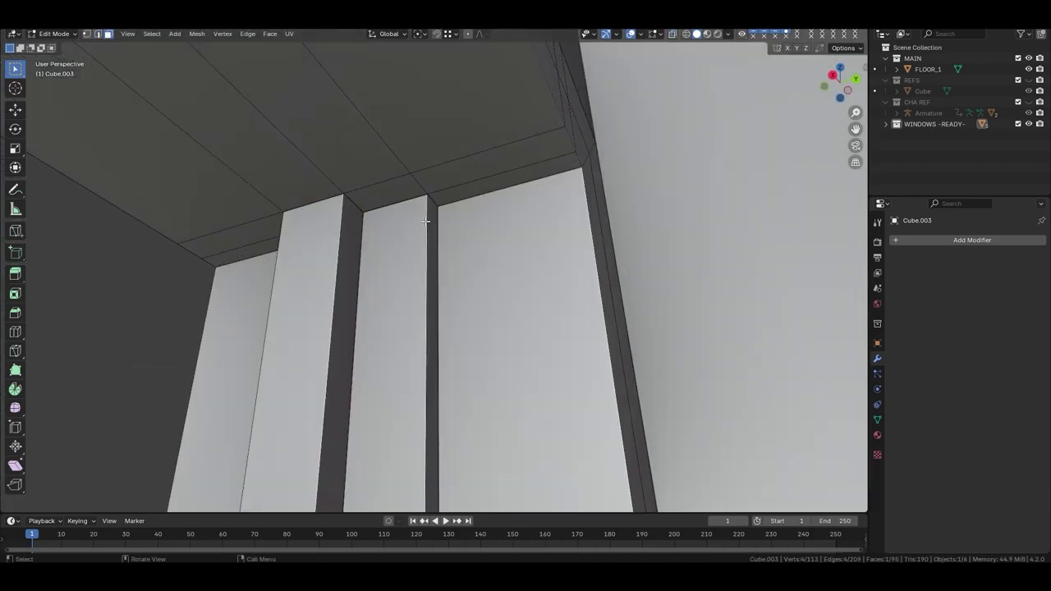
{"action": "middle_click_drag", "start_coordinate": [335, 211], "coordinate": [463, 312]}
Return to object mode and isolate the door frame in local view.
{"action": "key", "text": "Tab"}
{"action": "key", "text": "KP_Divide"}
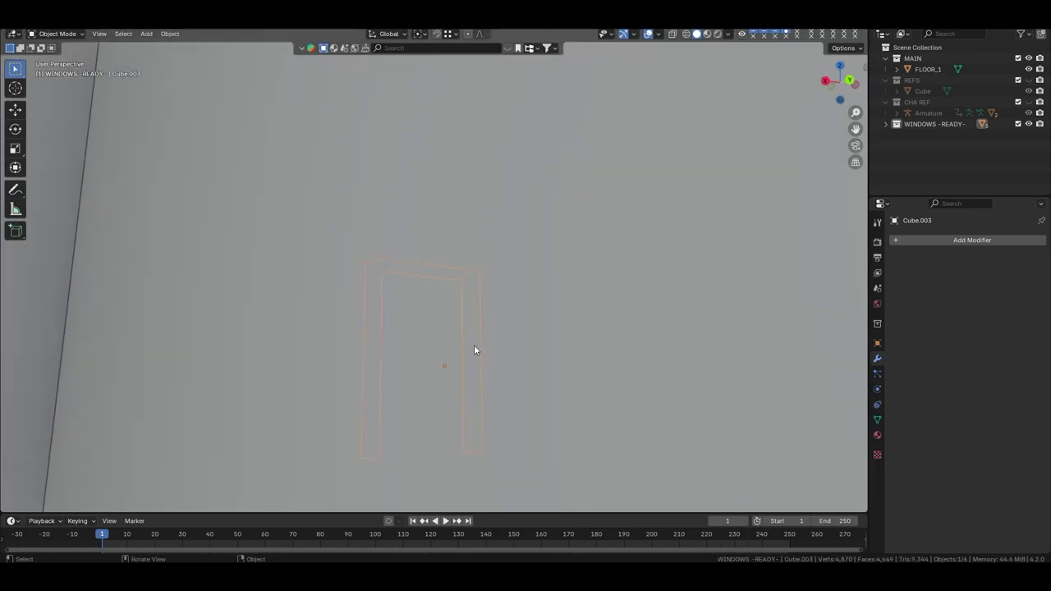
{"action": "mouse_move", "coordinate": [668, 295]}
{"action": "middle_mouse_down"}
{"action": "mouse_move", "coordinate": [570, 315]}
{"action": "mouse_move", "coordinate": [628, 500]}
{"action": "middle_mouse_up"}
Move Cube.003 into a new collection named DOORS.
{"action": "key", "text": "m"}
{"action": "type", "text": "DOORS"}
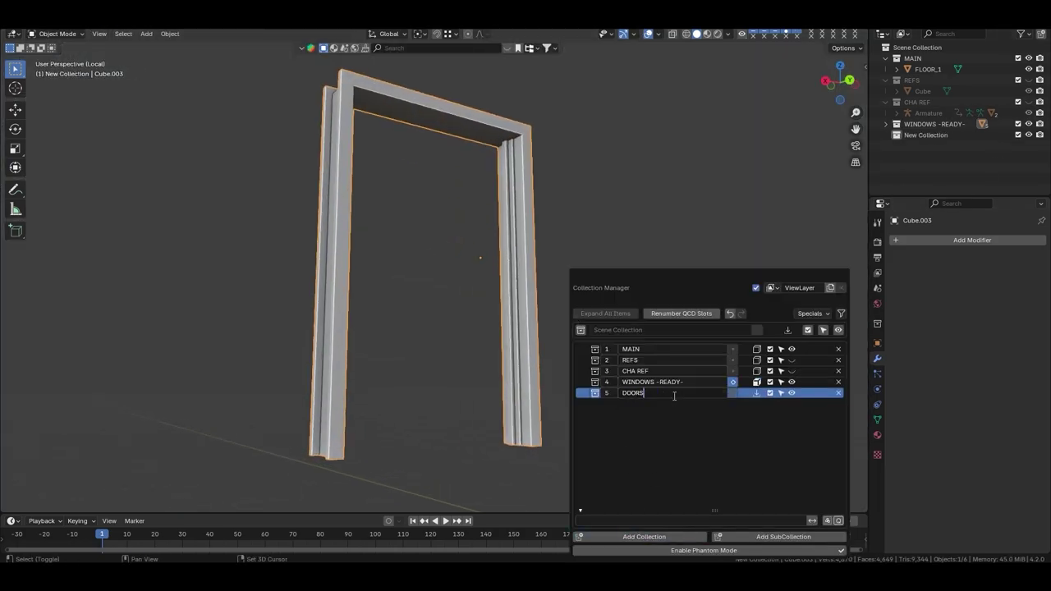
{"action": "key", "text": "Return"}
{"action": "key", "text": "Tab"}
{"action": "mouse_move", "coordinate": [446, 227]}
{"action": "middle_mouse_down"}
{"action": "mouse_move", "coordinate": [357, 277]}
{"action": "mouse_move", "coordinate": [607, 298]}
{"action": "middle_mouse_up"}
{"action": "key", "text": "Tab"}
{"action": "middle_click_drag", "start_coordinate": [484, 312], "coordinate": [618, 330]}
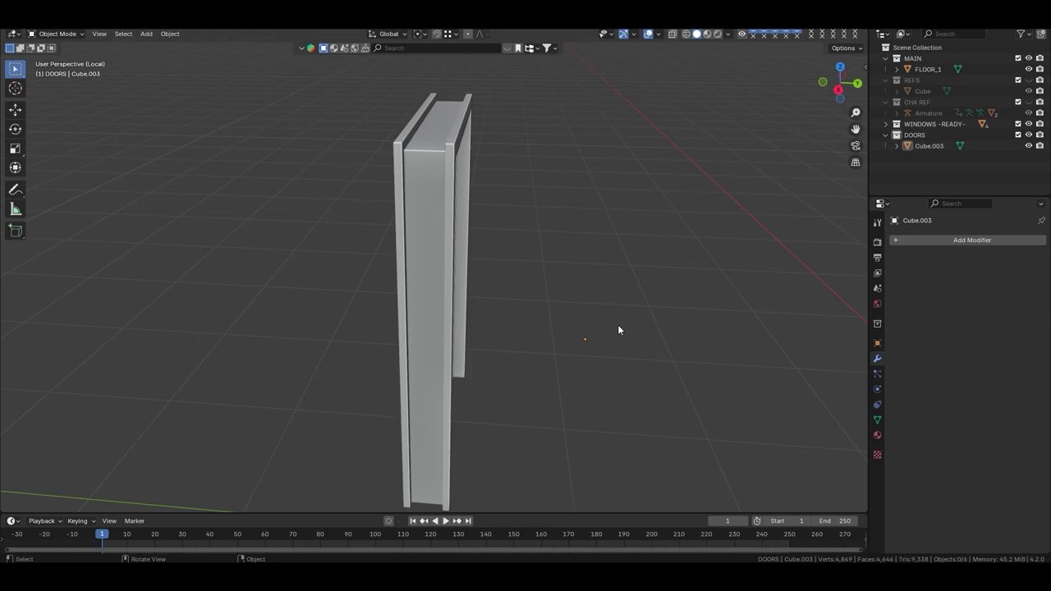
Add a horizontal loop cut on the door post and flatten it level on Z.
{"action": "left_click", "coordinate": [435, 288]}
{"action": "mouse_move", "coordinate": [434, 287]}
{"action": "middle_mouse_down"}
{"action": "mouse_move", "coordinate": [257, 305]}
{"action": "mouse_move", "coordinate": [464, 282]}
{"action": "mouse_move", "coordinate": [364, 230]}
{"action": "middle_mouse_up"}
{"action": "key", "text": "Tab"}
{"action": "scroll", "coordinate": [463, 261], "scroll_direction": "up", "scroll_amount": 5}
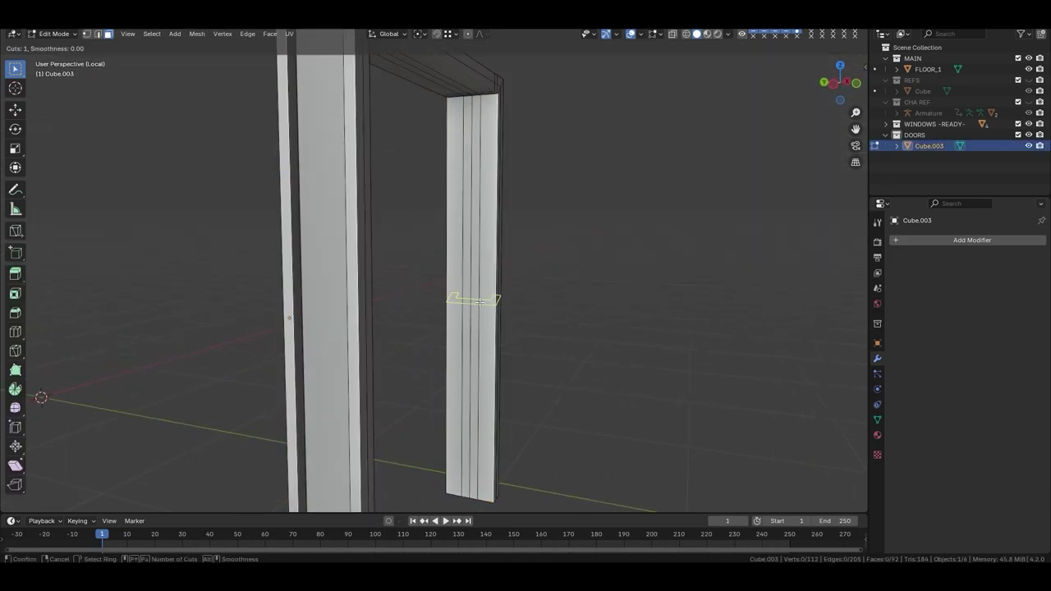
{"action": "left_click", "coordinate": [480, 302]}
{"action": "right_click", "coordinate": [479, 303]}
{"action": "key", "text": "Return"}
{"action": "middle_click_drag", "start_coordinate": [516, 330], "coordinate": [444, 312]}
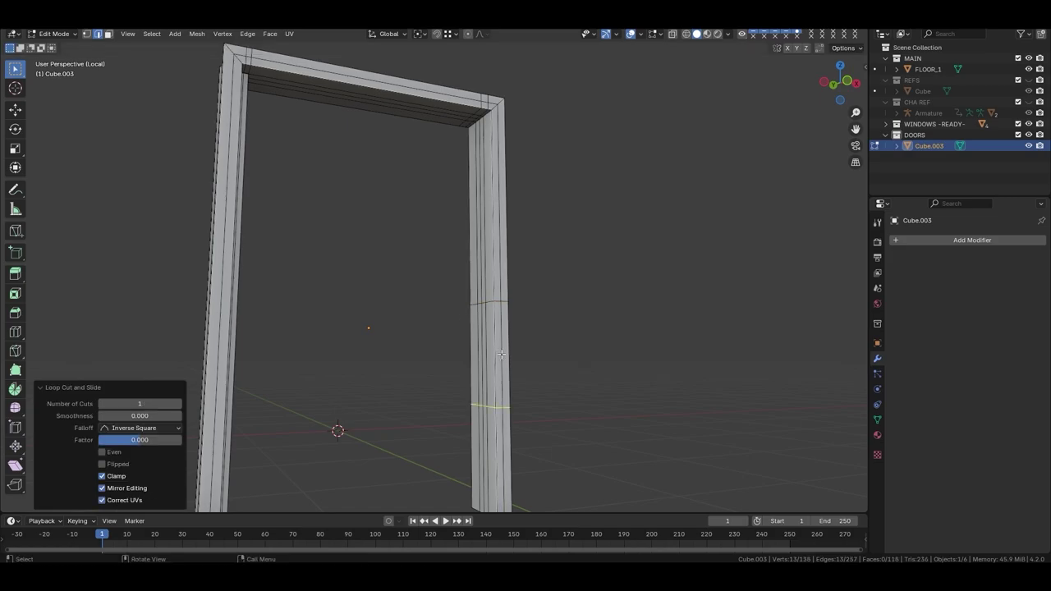
{"action": "key", "text": "0"}
{"action": "key", "text": "Return"}
Add a second loop cut lower on the post and level it with Z scale 0.
{"action": "mouse_move", "coordinate": [458, 183]}
{"action": "middle_mouse_down"}
{"action": "mouse_move", "coordinate": [394, 255]}
{"action": "mouse_move", "coordinate": [355, 193]}
{"action": "middle_mouse_up"}
{"action": "key", "text": "Return"}
{"action": "key", "text": "ctrl+z"}
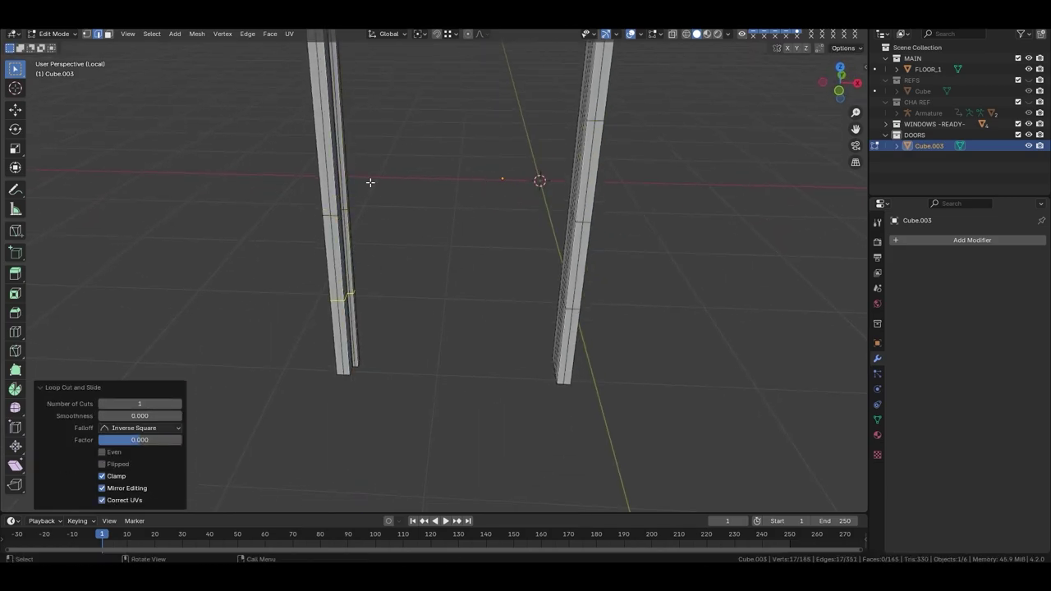
{"action": "key", "text": "z"}
{"action": "key", "text": "0"}
{"action": "key", "text": "Return"}
Select a vertex on the post and add a new cube for the door leaf.
{"action": "mouse_move", "coordinate": [364, 123]}
{"action": "middle_mouse_down"}
{"action": "mouse_move", "coordinate": [432, 232]}
{"action": "mouse_move", "coordinate": [496, 288]}
{"action": "mouse_move", "coordinate": [413, 305]}
{"action": "mouse_move", "coordinate": [364, 403]}
{"action": "middle_mouse_up"}
{"action": "key", "text": "1"}
{"action": "left_click", "coordinate": [305, 450]}
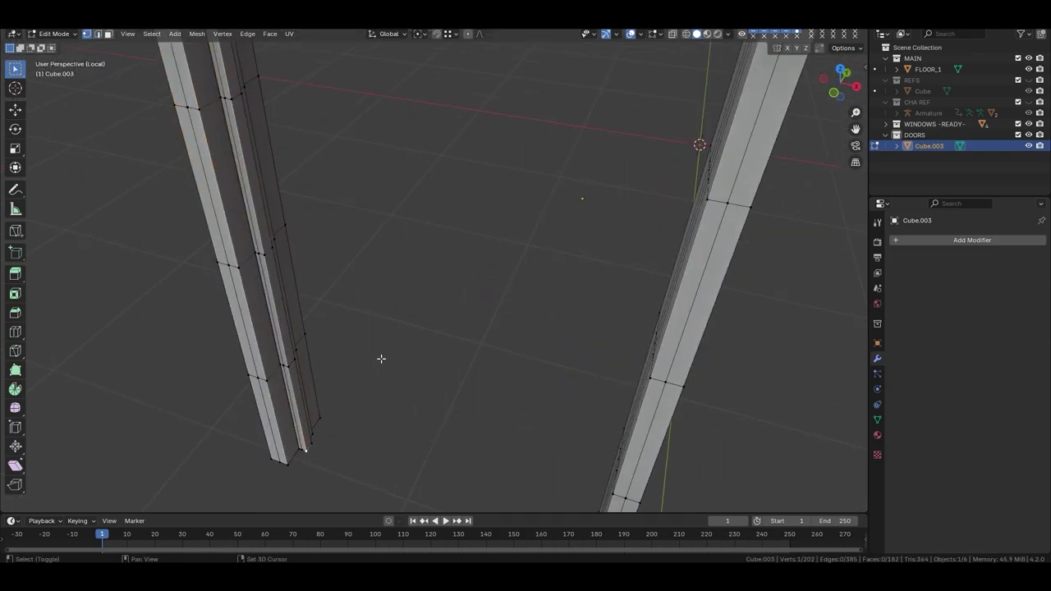
{"action": "scroll", "coordinate": [404, 396], "scroll_direction": "down", "scroll_amount": 8}
{"action": "key", "text": "shift+a"}
Add a cube to the mesh and raise it along Z beside the door posts.
{"action": "left_click", "coordinate": [394, 230]}
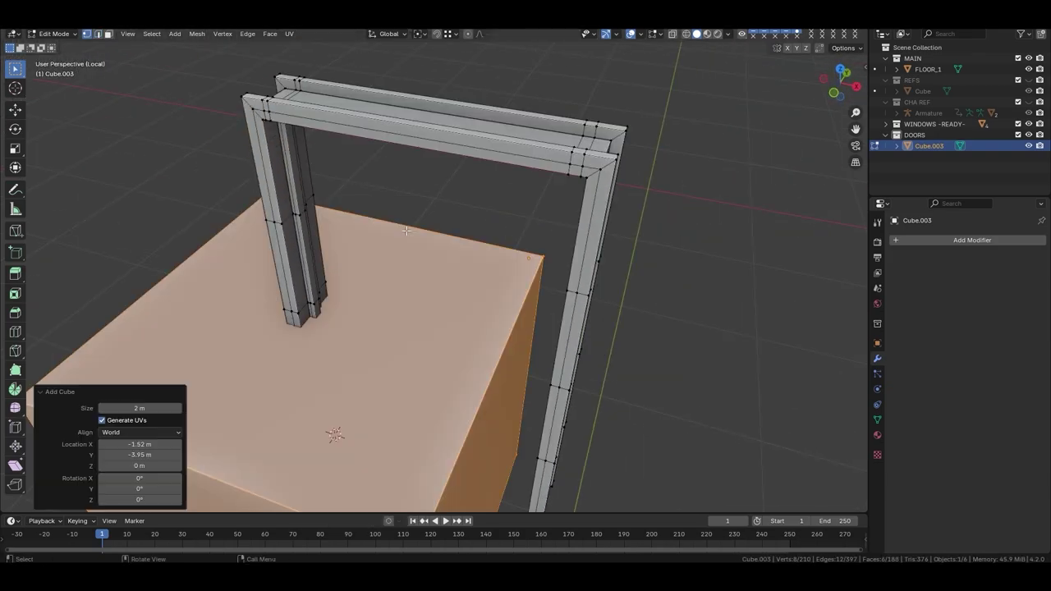
{"action": "scroll", "coordinate": [402, 226], "scroll_direction": "down", "scroll_amount": 3}
{"action": "scroll", "coordinate": [350, 159], "scroll_direction": "up", "scroll_amount": 3}
{"action": "key", "text": "g"}
{"action": "key", "text": "z"}
{"action": "left_click", "coordinate": [350, 158]}
{"action": "mouse_move", "coordinate": [350, 158]}
{"action": "middle_mouse_down"}
{"action": "mouse_move", "coordinate": [323, 349]}
{"action": "mouse_move", "coordinate": [457, 211]}
{"action": "middle_mouse_up"}
Push a face of the new cube along the Y axis to fit the frame.
{"action": "key", "text": "g"}
{"action": "key", "text": "y"}
{"action": "left_click", "coordinate": [448, 249]}
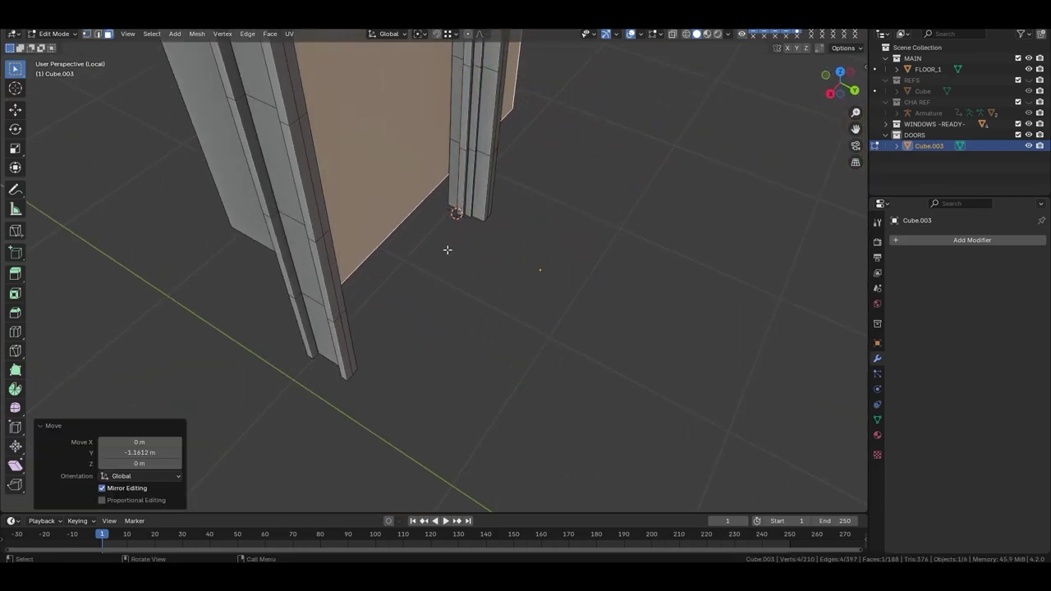
{"action": "mouse_move", "coordinate": [448, 249]}
{"action": "middle_mouse_down"}
{"action": "mouse_move", "coordinate": [464, 294]}
{"action": "mouse_move", "coordinate": [481, 265]}
{"action": "mouse_move", "coordinate": [429, 263]}
{"action": "mouse_move", "coordinate": [356, 419]}
{"action": "mouse_move", "coordinate": [376, 418]}
{"action": "middle_mouse_up"}
{"action": "key", "text": "g"}
{"action": "key", "text": "y"}
{"action": "scroll", "coordinate": [464, 294], "scroll_direction": "down", "scroll_amount": 5}
{"action": "scroll", "coordinate": [437, 263], "scroll_direction": "up", "scroll_amount": 6}
{"action": "left_click", "coordinate": [437, 264]}
Move the selected face along the X axis.
{"action": "scroll", "coordinate": [429, 263], "scroll_direction": "down", "scroll_amount": 5}
{"action": "scroll", "coordinate": [429, 263], "scroll_direction": "up", "scroll_amount": 6}
{"action": "scroll", "coordinate": [376, 418], "scroll_direction": "down", "scroll_amount": 5}
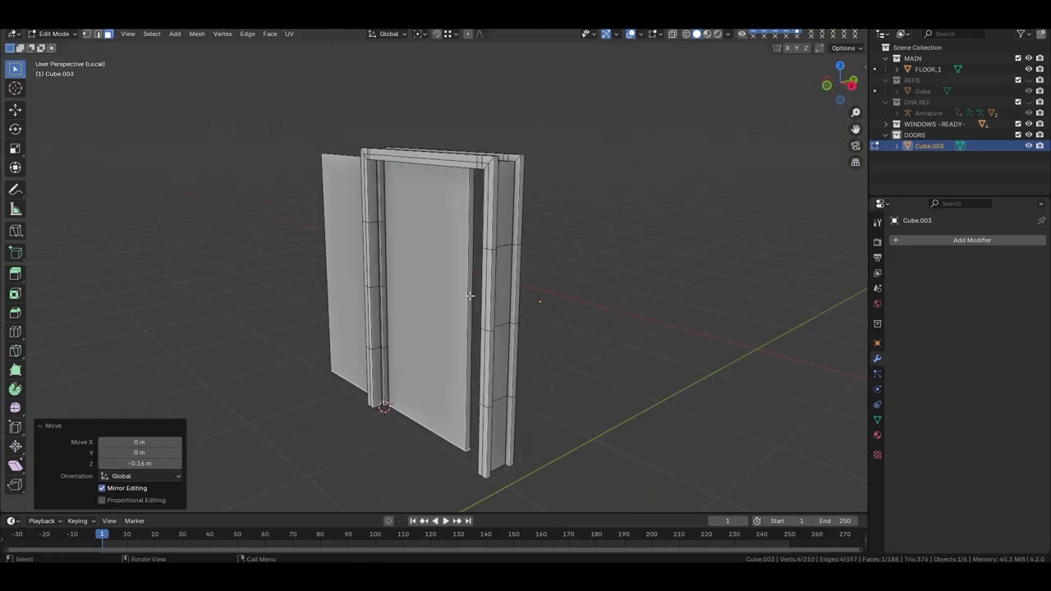
{"action": "key", "text": "g"}
{"action": "left_click", "coordinate": [219, 241]}
In edge mode, select the door's left edge loop and slide it.
{"action": "mouse_move", "coordinate": [218, 241]}
{"action": "middle_mouse_down"}
{"action": "mouse_move", "coordinate": [405, 417]}
{"action": "mouse_move", "coordinate": [315, 270]}
{"action": "middle_mouse_up"}
{"action": "scroll", "coordinate": [385, 351], "scroll_direction": "up", "scroll_amount": 5}
{"action": "mouse_move", "coordinate": [385, 350]}
{"action": "middle_mouse_down"}
{"action": "mouse_move", "coordinate": [333, 436]}
{"action": "mouse_move", "coordinate": [317, 399]}
{"action": "middle_mouse_up"}
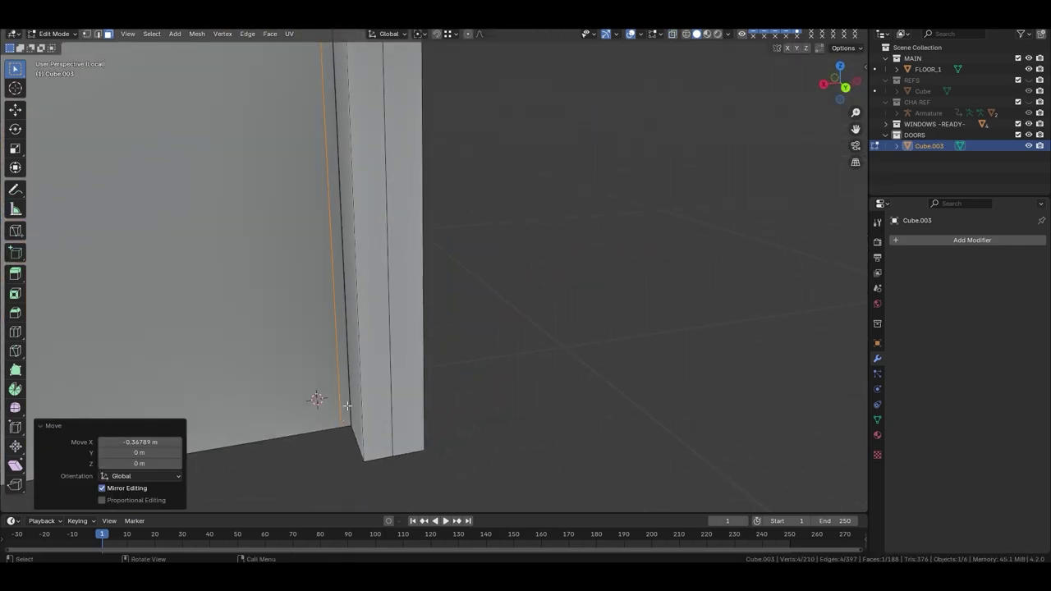
{"action": "scroll", "coordinate": [375, 343], "scroll_direction": "down", "scroll_amount": 5}
{"action": "scroll", "coordinate": [376, 342], "scroll_direction": "up", "scroll_amount": 5}
{"action": "mouse_move", "coordinate": [375, 342]}
{"action": "middle_mouse_down"}
{"action": "mouse_move", "coordinate": [397, 314]}
{"action": "mouse_move", "coordinate": [427, 350]}
{"action": "mouse_move", "coordinate": [443, 325]}
{"action": "middle_mouse_up"}
{"action": "scroll", "coordinate": [427, 350], "scroll_direction": "down", "scroll_amount": 3}
{"action": "key", "text": "alt+a"}
{"action": "scroll", "coordinate": [223, 254], "scroll_direction": "up", "scroll_amount": 6}
{"action": "key", "text": "2"}
{"action": "left_click", "coordinate": [426, 234], "text": "alt"}
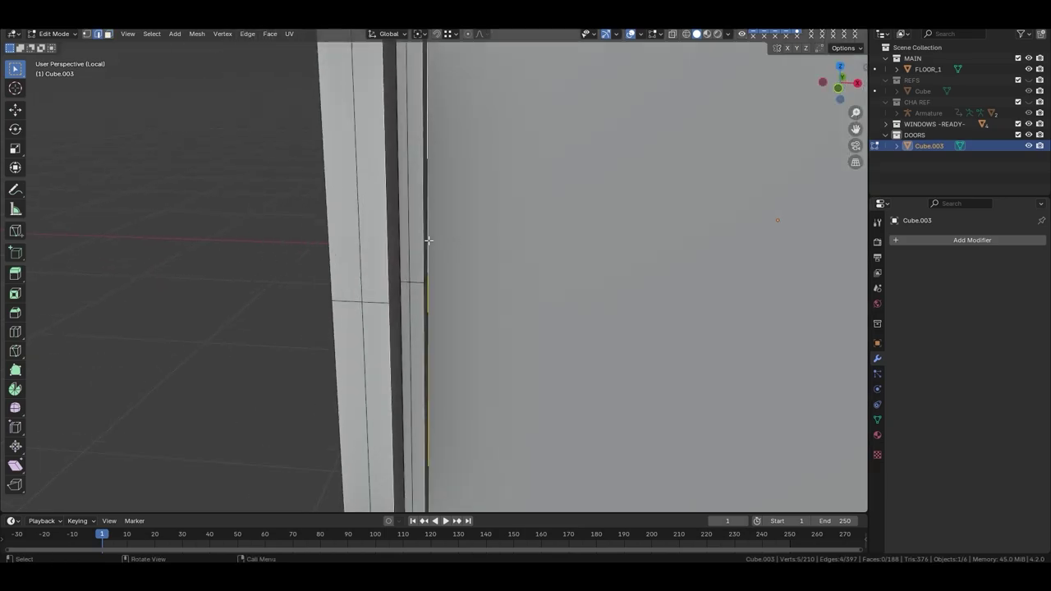
{"action": "scroll", "coordinate": [418, 233], "scroll_direction": "down", "scroll_amount": 5}
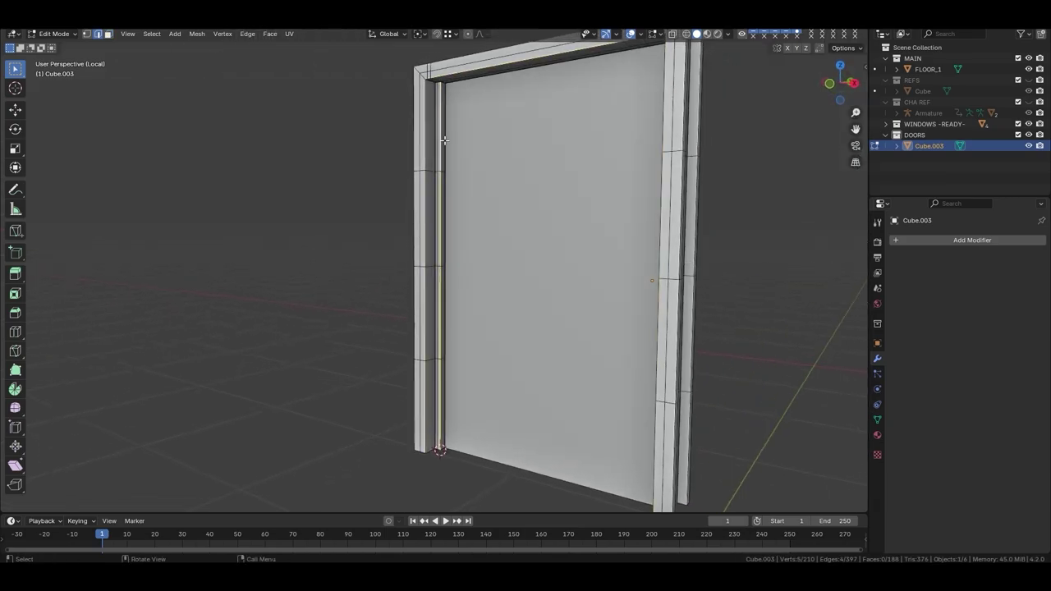
{"action": "scroll", "coordinate": [444, 140], "scroll_direction": "up", "scroll_amount": 4}
{"action": "scroll", "coordinate": [460, 162], "scroll_direction": "up", "scroll_amount": 3}
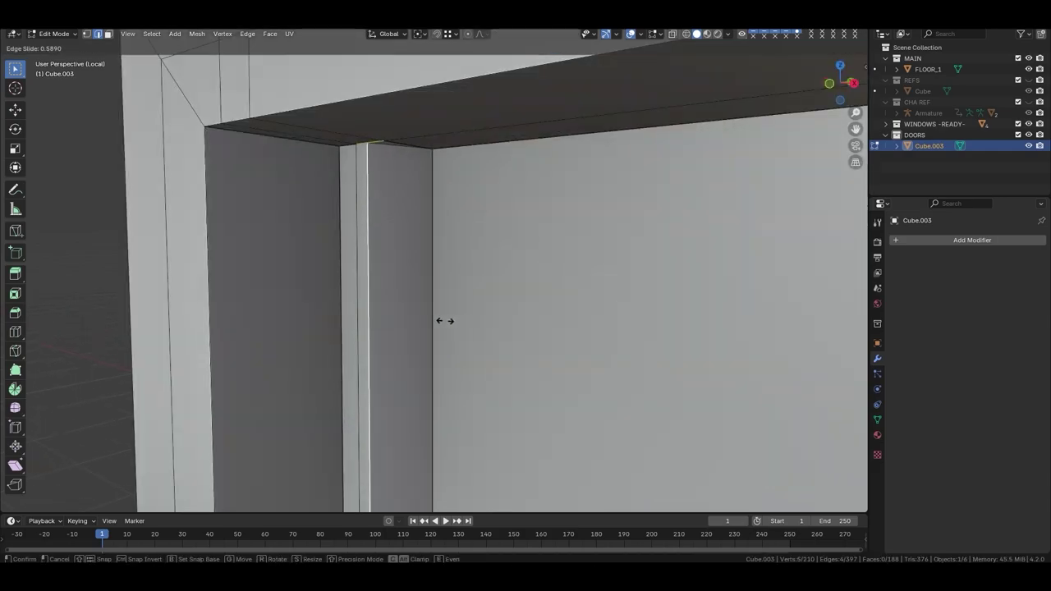
{"action": "key", "text": "Escape"}
Select the connected door frame geometry and merge its duplicate vertices by distance.
{"action": "mouse_move", "coordinate": [452, 321]}
{"action": "middle_mouse_down"}
{"action": "mouse_move", "coordinate": [387, 122]}
{"action": "mouse_move", "coordinate": [423, 196]}
{"action": "middle_mouse_up"}
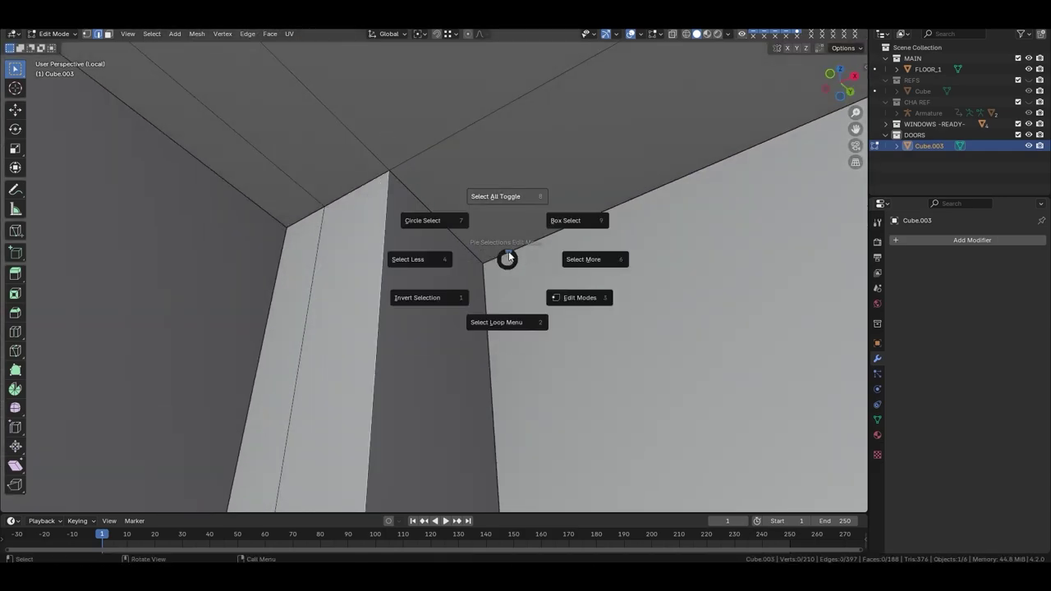
{"action": "left_click", "coordinate": [507, 215]}
{"action": "scroll", "coordinate": [509, 246], "scroll_direction": "down", "scroll_amount": 3}
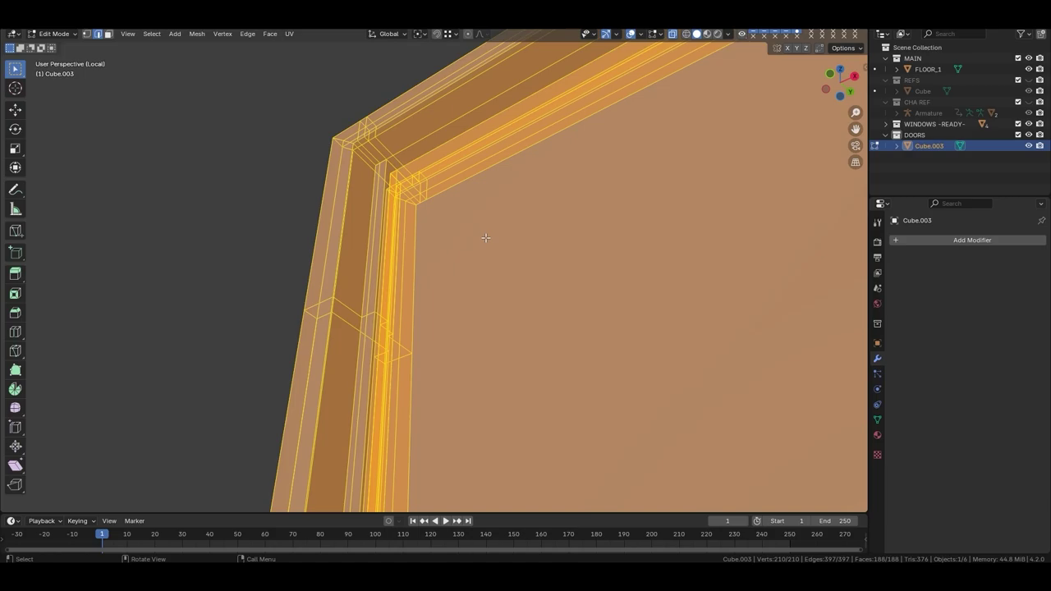
{"action": "scroll", "coordinate": [509, 247], "scroll_direction": "down", "scroll_amount": 3}
{"action": "middle_click_drag", "start_coordinate": [509, 270], "coordinate": [509, 305]}
{"action": "scroll", "coordinate": [509, 305], "scroll_direction": "up", "scroll_amount": 5}
{"action": "key", "text": "alt+a"}
{"action": "key", "text": "l"}
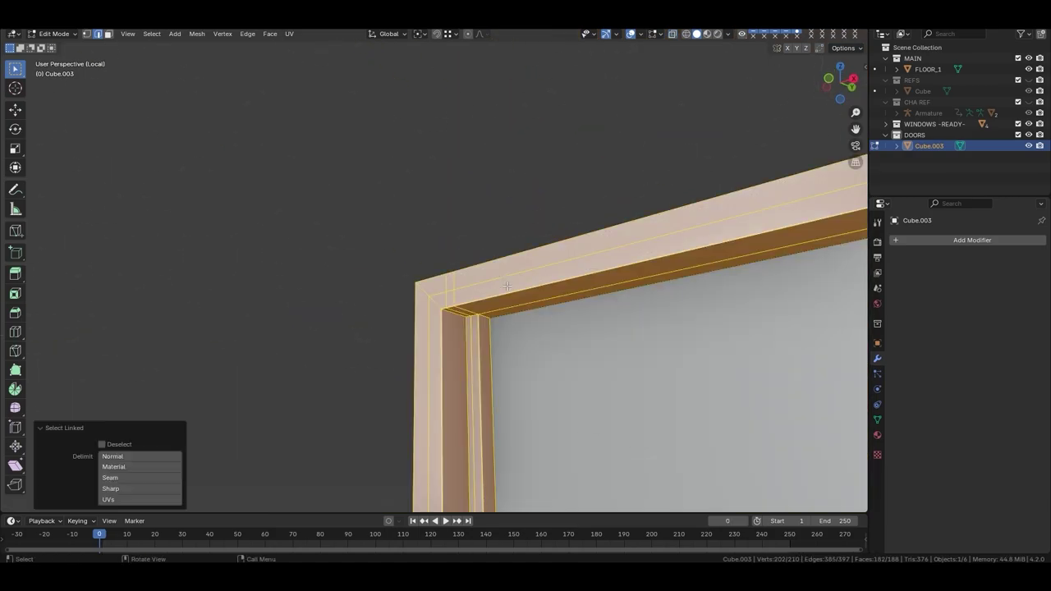
{"action": "left_click", "coordinate": [477, 337]}
{"action": "mouse_move", "coordinate": [478, 337]}
{"action": "middle_mouse_down"}
{"action": "mouse_move", "coordinate": [469, 251]}
{"action": "mouse_move", "coordinate": [471, 326]}
{"action": "mouse_move", "coordinate": [459, 272]}
{"action": "middle_mouse_up"}
{"action": "key", "text": "alt+a"}
{"action": "scroll", "coordinate": [458, 271], "scroll_direction": "up", "scroll_amount": 4}
{"action": "scroll", "coordinate": [460, 246], "scroll_direction": "down", "scroll_amount": 2}
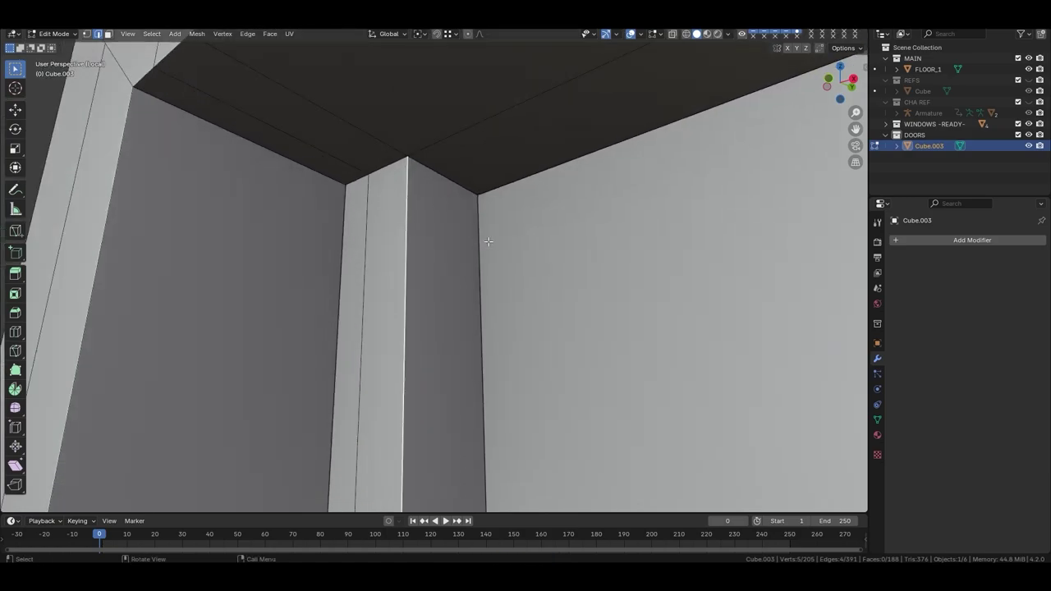
Move the jamb edge loop and return to object mode to inspect the door.
{"action": "left_click", "coordinate": [413, 246], "text": "alt"}
{"action": "key", "text": "g"}
{"action": "key", "text": "g"}
{"action": "left_click", "coordinate": [460, 242]}
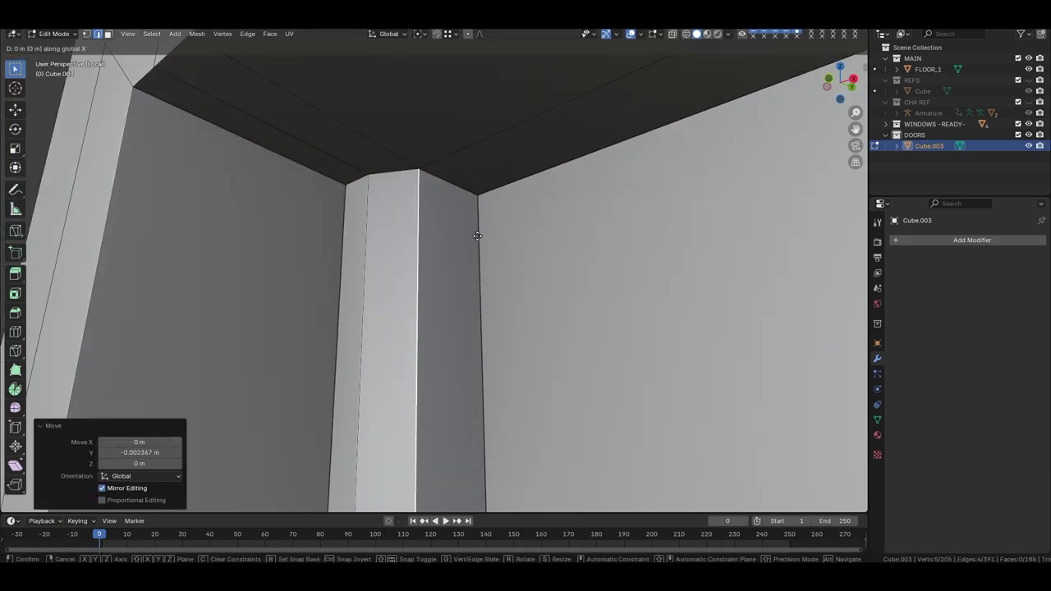
{"action": "left_click", "coordinate": [473, 235]}
{"action": "key", "text": "Tab"}
{"action": "scroll", "coordinate": [475, 248], "scroll_direction": "down", "scroll_amount": 5}
{"action": "scroll", "coordinate": [454, 307], "scroll_direction": "down", "scroll_amount": 3}
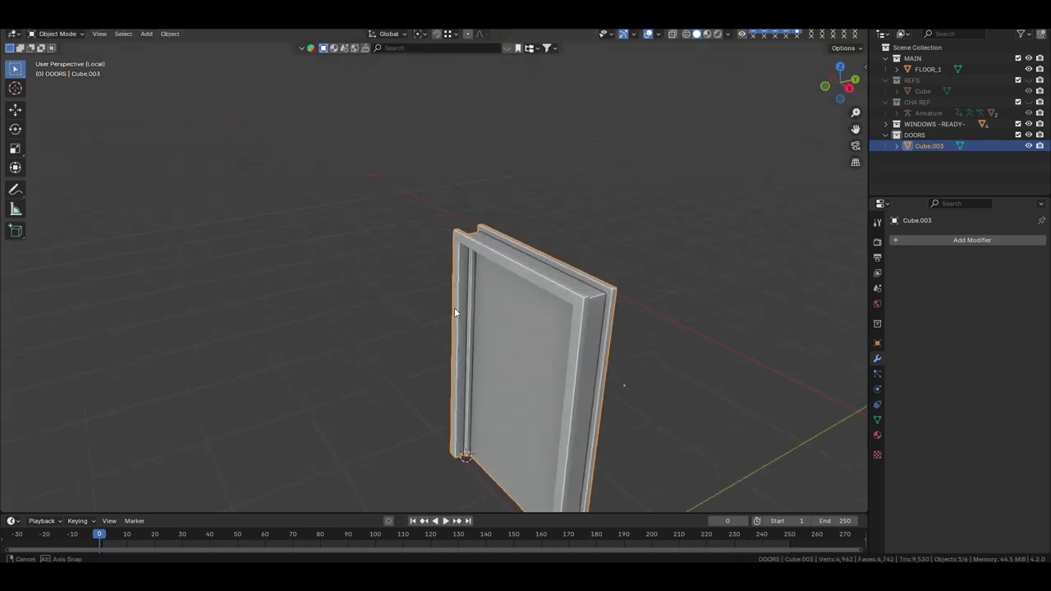
{"action": "scroll", "coordinate": [454, 307], "scroll_direction": "up", "scroll_amount": 5}
{"action": "scroll", "coordinate": [446, 227], "scroll_direction": "down", "scroll_amount": 6}
{"action": "scroll", "coordinate": [508, 204], "scroll_direction": "up", "scroll_amount": 5}
{"action": "scroll", "coordinate": [622, 247], "scroll_direction": "down", "scroll_amount": 3}
{"action": "mouse_move", "coordinate": [623, 246]}
{"action": "middle_mouse_down"}
{"action": "mouse_move", "coordinate": [477, 181]}
{"action": "mouse_move", "coordinate": [511, 145]}
{"action": "middle_mouse_up"}
{"action": "scroll", "coordinate": [559, 113], "scroll_direction": "up", "scroll_amount": 3}
{"action": "scroll", "coordinate": [559, 113], "scroll_direction": "down", "scroll_amount": 4}
Select the door leaf with L and separate it into its own object, Cube.004.
{"action": "key", "text": "Tab"}
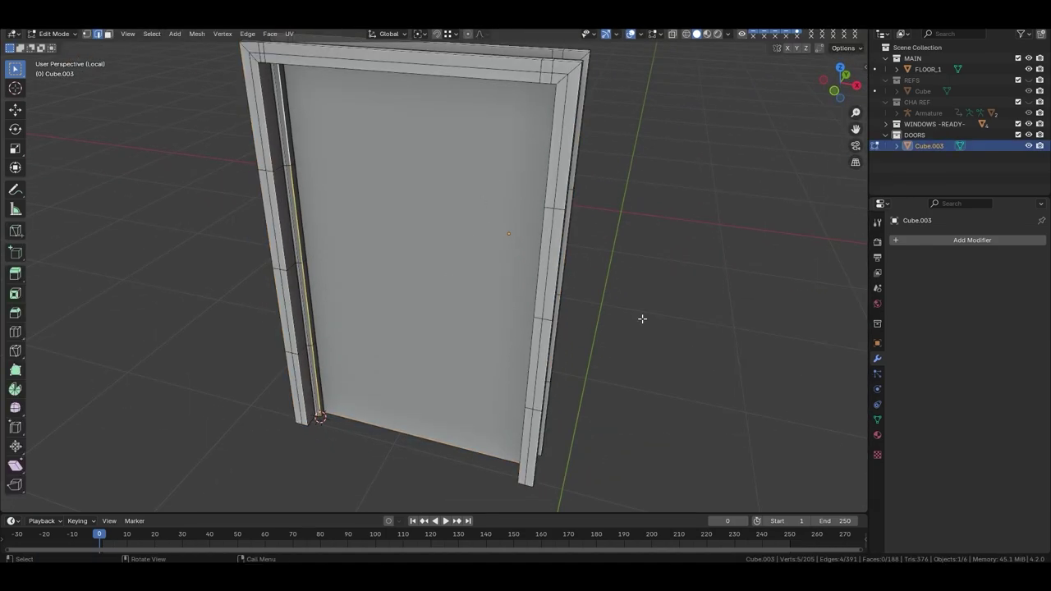
{"action": "key", "text": "l"}
{"action": "key", "text": "p"}
{"action": "left_click", "coordinate": [435, 309]}
{"action": "key", "text": "Tab"}
Add a vertical centre loop cut and horizontal loop cuts across the door leaf.
{"action": "scroll", "coordinate": [527, 284], "scroll_direction": "down", "scroll_amount": 3}
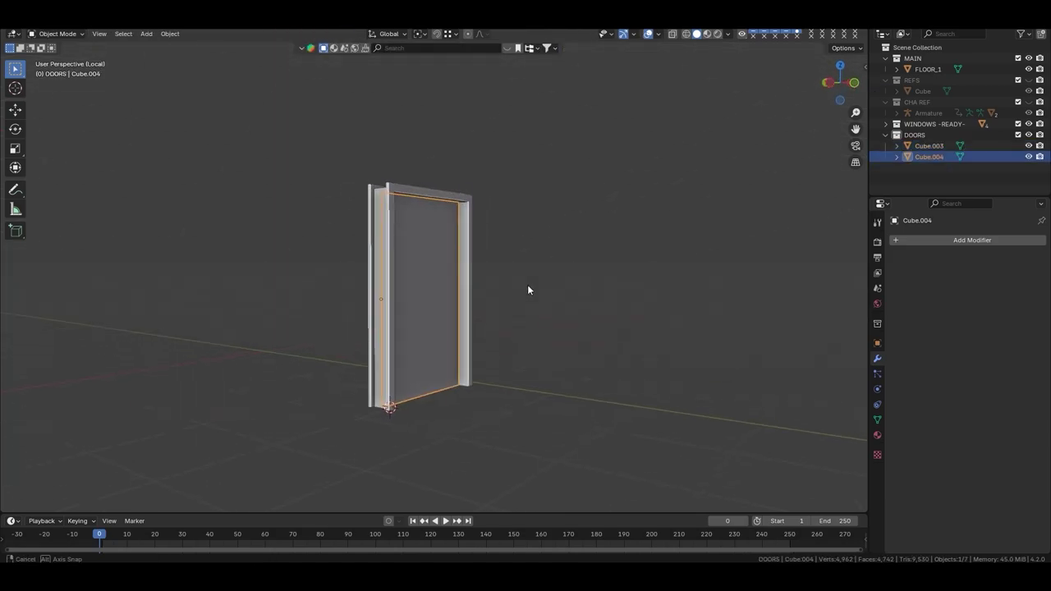
{"action": "key", "text": "Tab"}
{"action": "key", "text": "ctrl+r"}
{"action": "left_click", "coordinate": [472, 299]}
{"action": "right_click", "coordinate": [471, 299]}
{"action": "key", "text": "KP_1"}
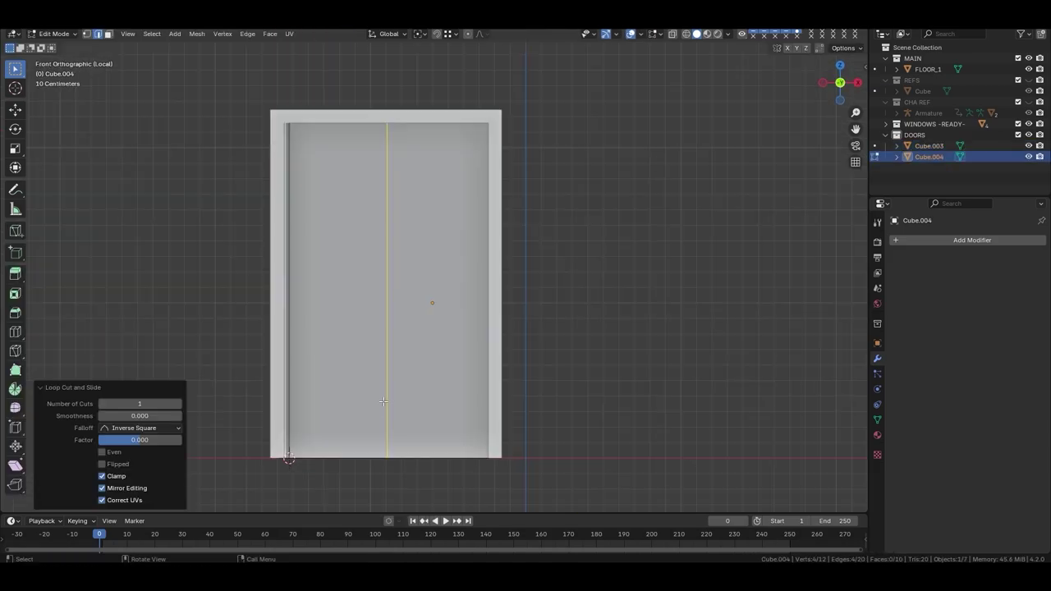
{"action": "key", "text": "alt+z"}
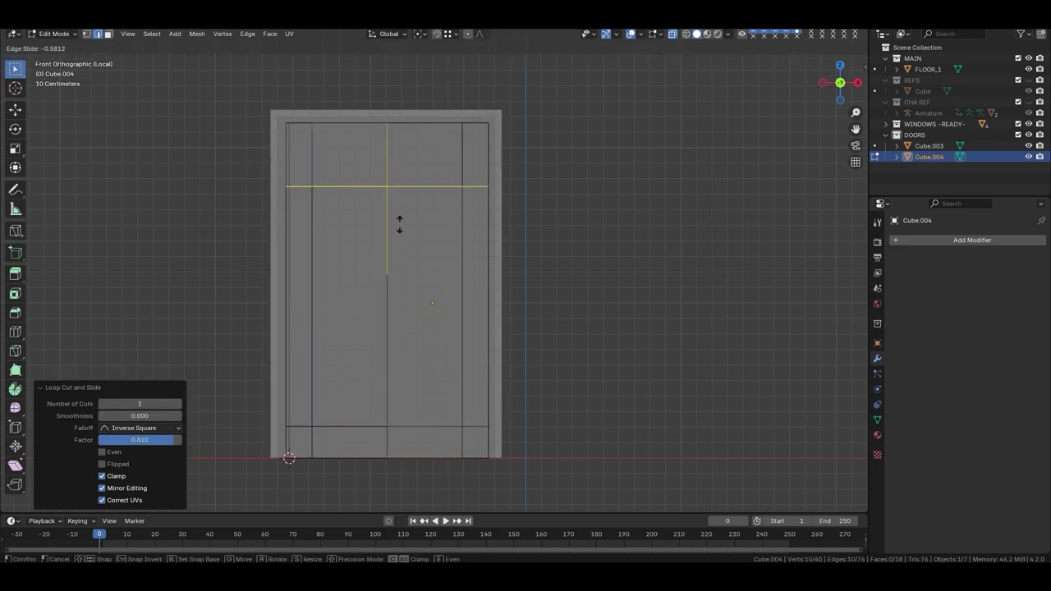
{"action": "left_click", "coordinate": [397, 313]}
{"action": "right_click", "coordinate": [397, 314]}
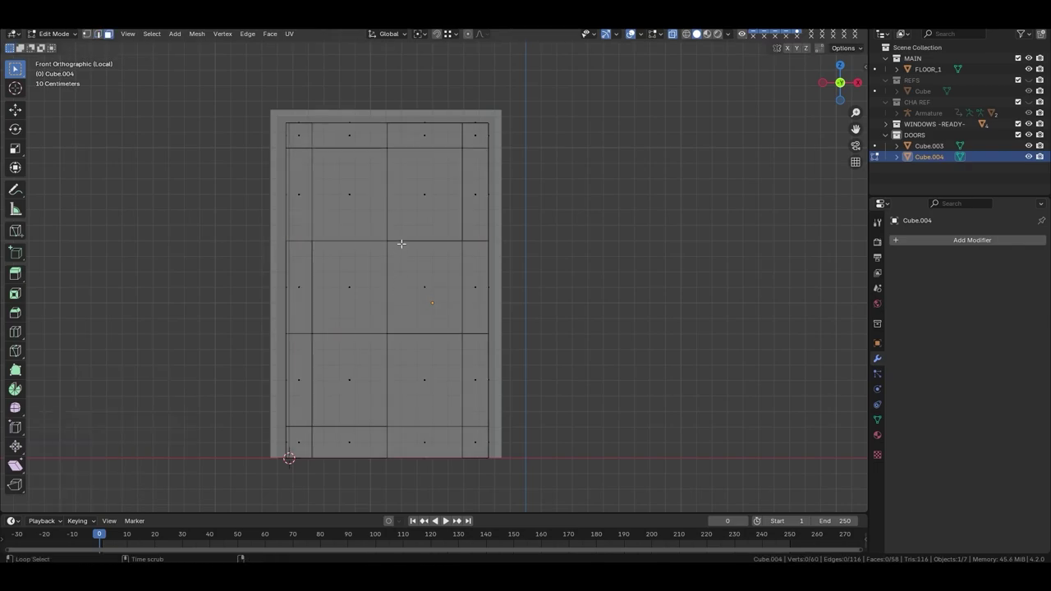
Select the right column of faces and inset them to form the panel border.
{"action": "key", "text": "alt+z"}
{"action": "left_click", "coordinate": [445, 180]}
{"action": "left_click", "coordinate": [424, 378], "text": "ctrl"}
{"action": "middle_click_drag", "start_coordinate": [425, 377], "coordinate": [420, 320]}
{"action": "key", "text": "alt+z"}
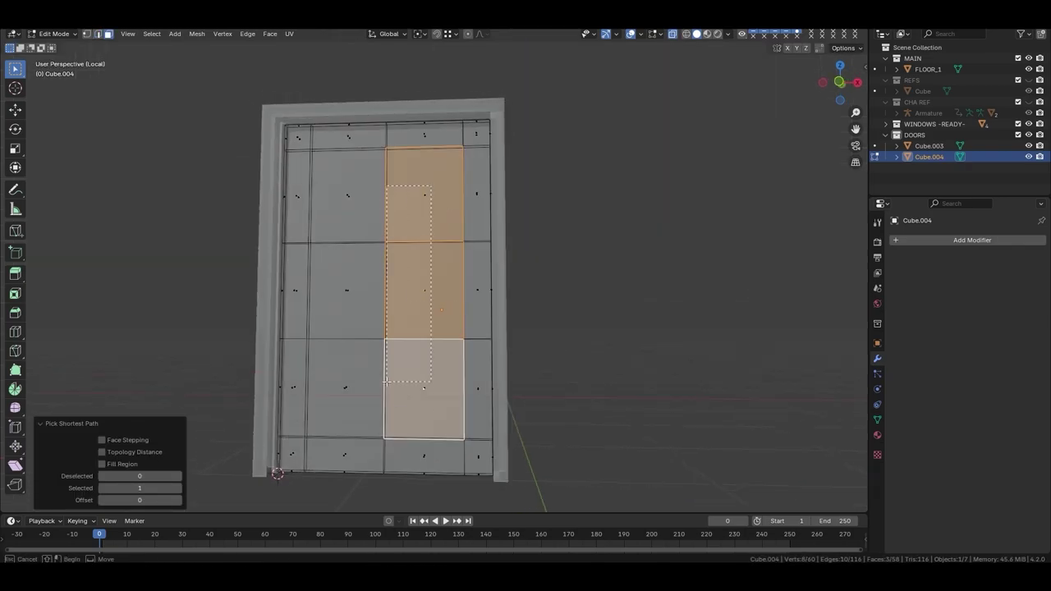
{"action": "key", "text": "alt+z"}
{"action": "scroll", "coordinate": [505, 379], "scroll_direction": "up", "scroll_amount": 3}
{"action": "left_click", "coordinate": [492, 364]}
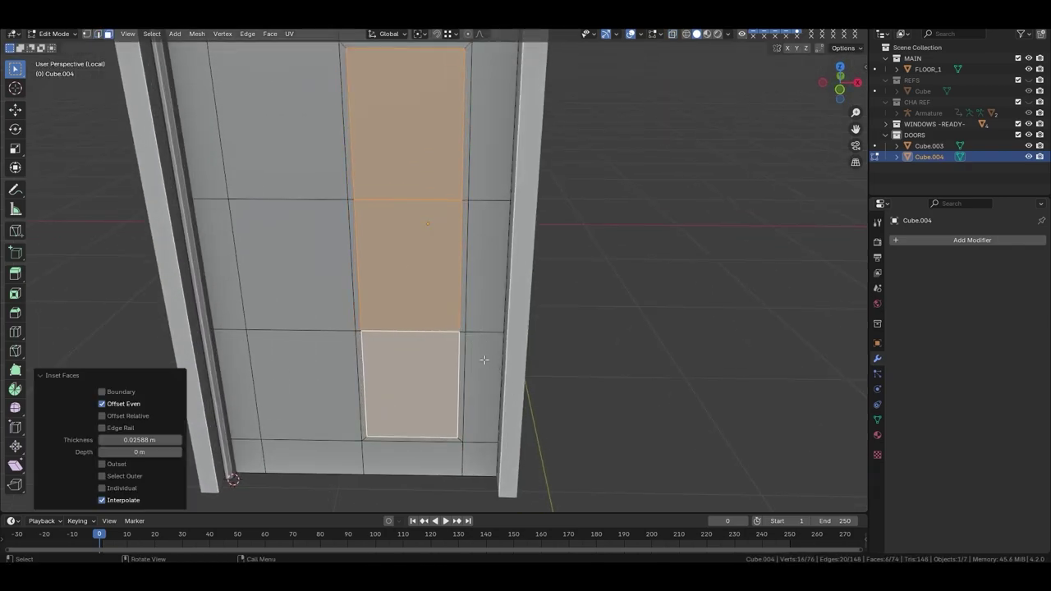
Extrude the panel along its normals to push it inward.
{"action": "middle_click_drag", "start_coordinate": [484, 363], "coordinate": [445, 368]}
{"action": "key", "text": "alt+e"}
{"action": "left_click", "coordinate": [445, 370]}
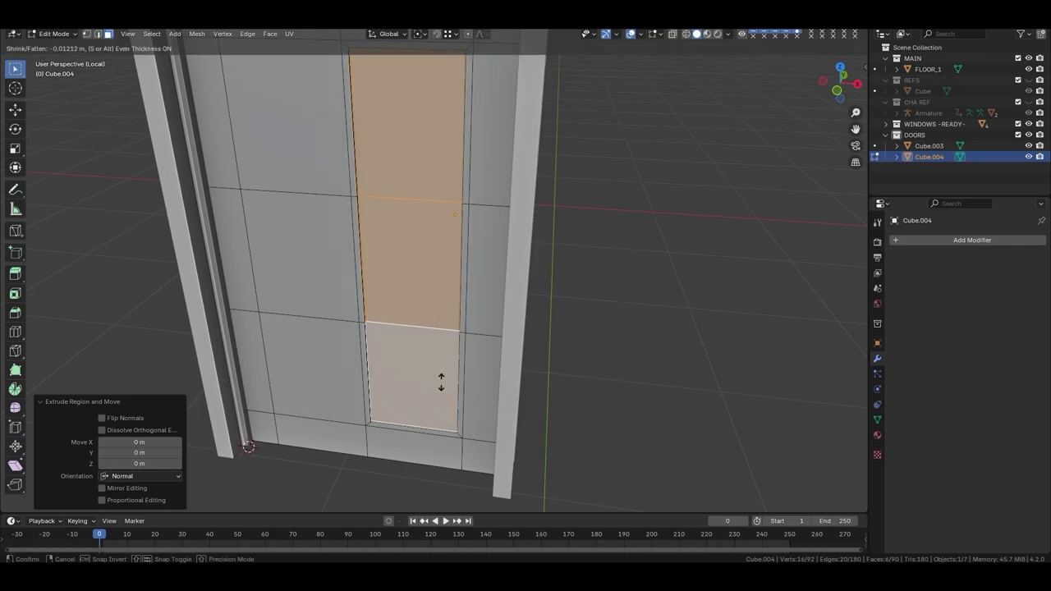
{"action": "left_click", "coordinate": [436, 391]}
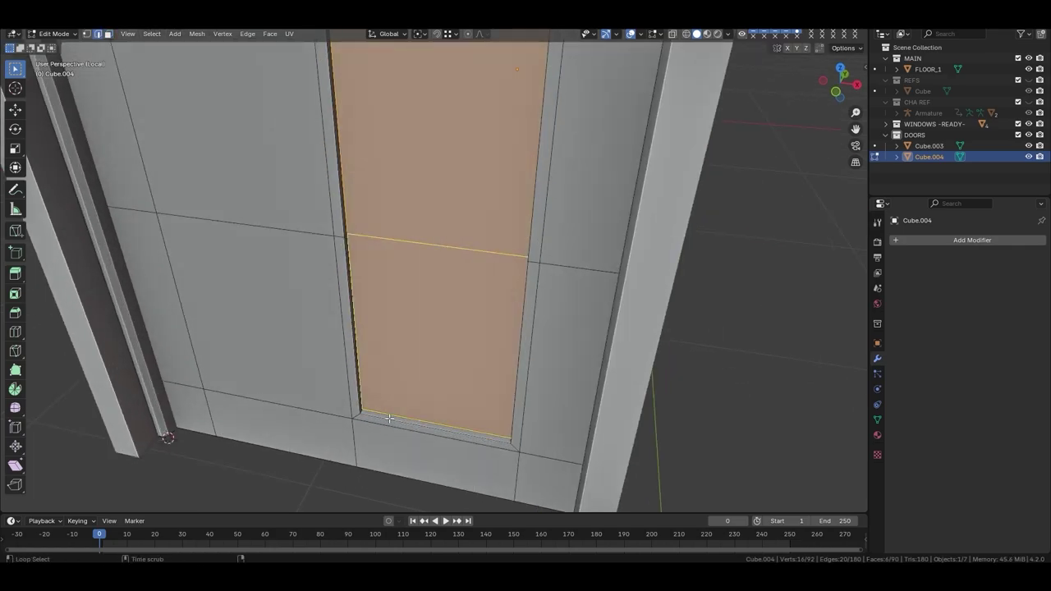
Select the panel's edge loops and bevel them by 0.0127 m.
{"action": "key", "text": "alt+a"}
{"action": "scroll", "coordinate": [436, 329], "scroll_direction": "down", "scroll_amount": 5}
{"action": "key", "text": "2"}
{"action": "scroll", "coordinate": [443, 180], "scroll_direction": "up", "scroll_amount": 5}
{"action": "scroll", "coordinate": [443, 181], "scroll_direction": "up", "scroll_amount": 3}
{"action": "left_click", "coordinate": [443, 177], "text": "alt"}
{"action": "middle_click_drag", "start_coordinate": [444, 177], "coordinate": [424, 275]}
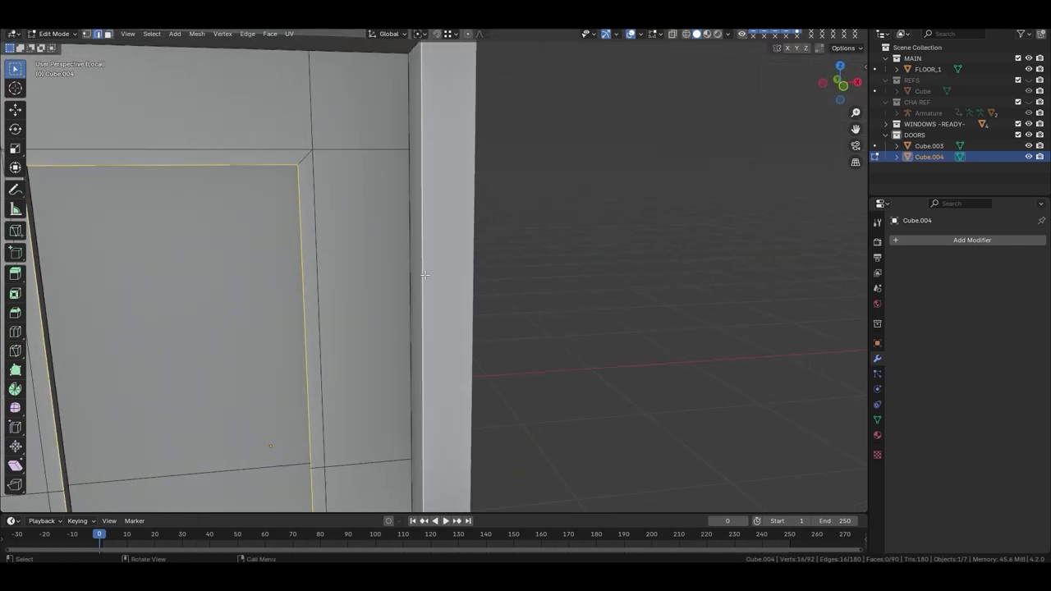
{"action": "left_click", "coordinate": [412, 328]}
{"action": "middle_click_drag", "start_coordinate": [412, 327], "coordinate": [460, 298]}
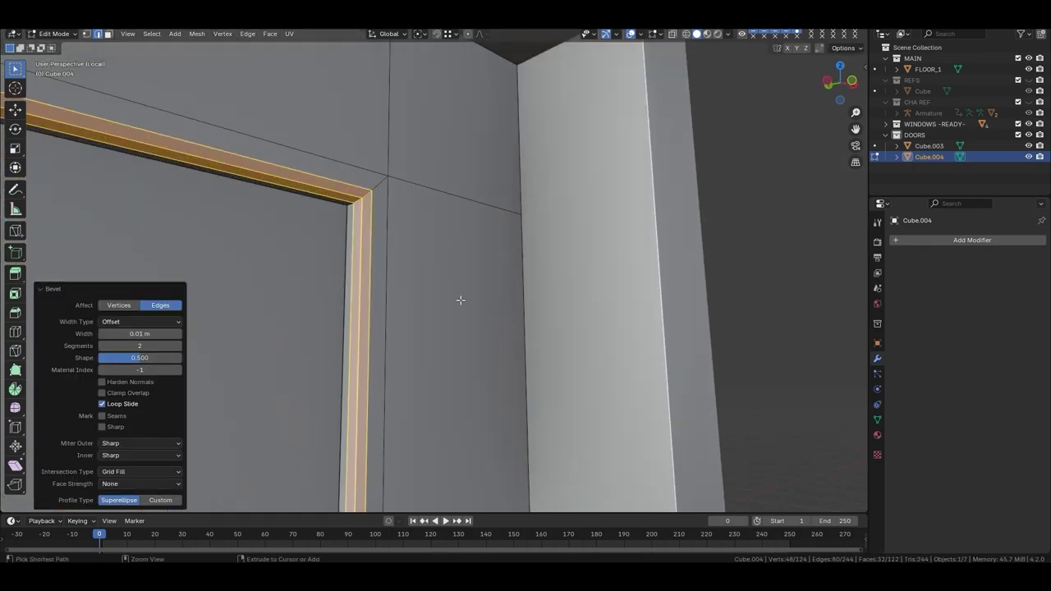
{"action": "key", "text": "ctrl+b"}
{"action": "left_click", "coordinate": [514, 335]}
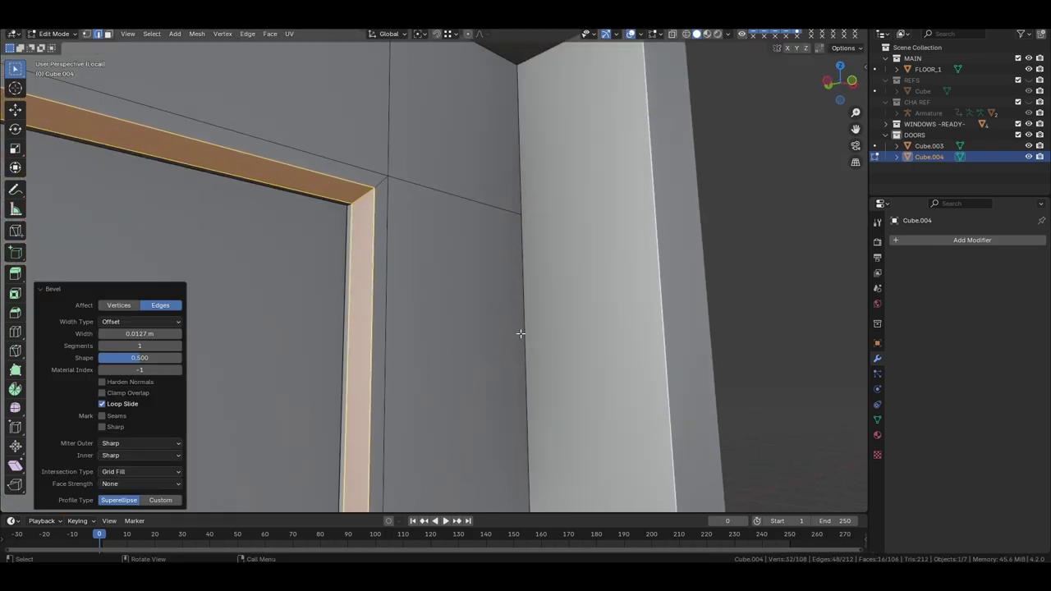
Check the whole door in object mode, then view the leaf from the side.
{"action": "key", "text": "Tab"}
{"action": "scroll", "coordinate": [492, 345], "scroll_direction": "down", "scroll_amount": 6}
{"action": "mouse_move", "coordinate": [470, 362]}
{"action": "middle_mouse_down"}
{"action": "mouse_move", "coordinate": [421, 253]}
{"action": "mouse_move", "coordinate": [350, 268]}
{"action": "mouse_move", "coordinate": [375, 227]}
{"action": "middle_mouse_up"}
{"action": "key", "text": "alt+a"}
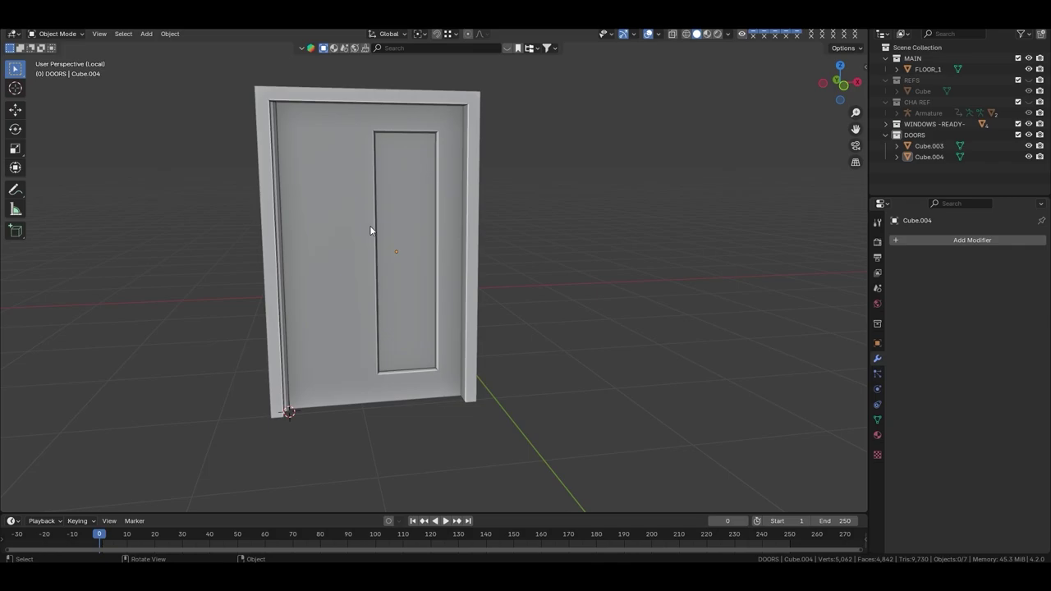
{"action": "key", "text": "Tab"}
{"action": "key", "text": "KP_3"}
In front view, shift the panel's left-side edges left along X.
{"action": "key", "text": "KP_1"}
{"action": "scroll", "coordinate": [370, 286], "scroll_direction": "up", "scroll_amount": 3}
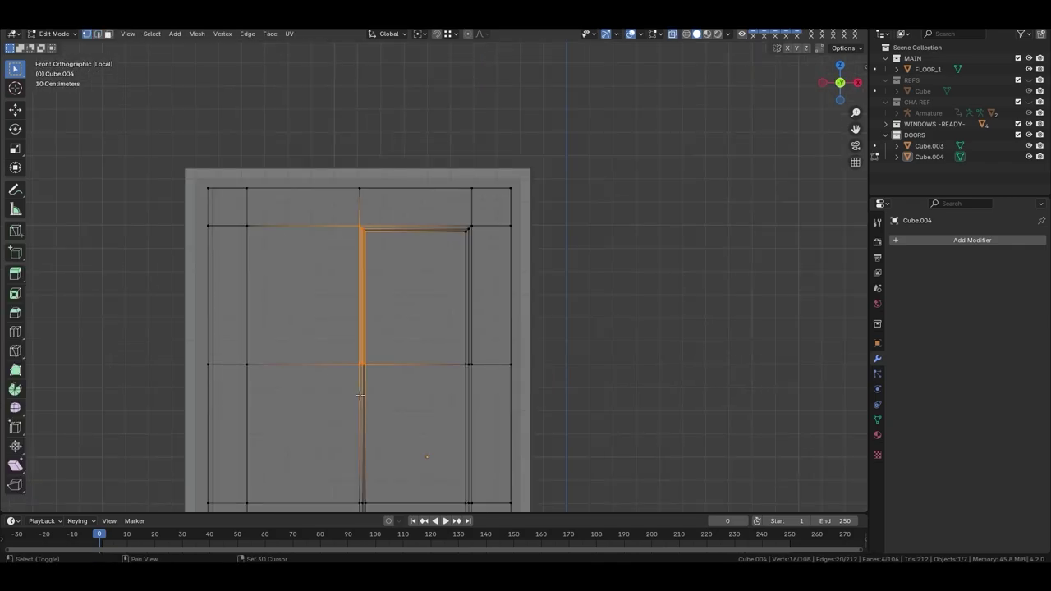
{"action": "middle_click_drag", "start_coordinate": [359, 395], "coordinate": [381, 316], "text": "shift"}
{"action": "key", "text": "g"}
{"action": "key", "text": "x"}
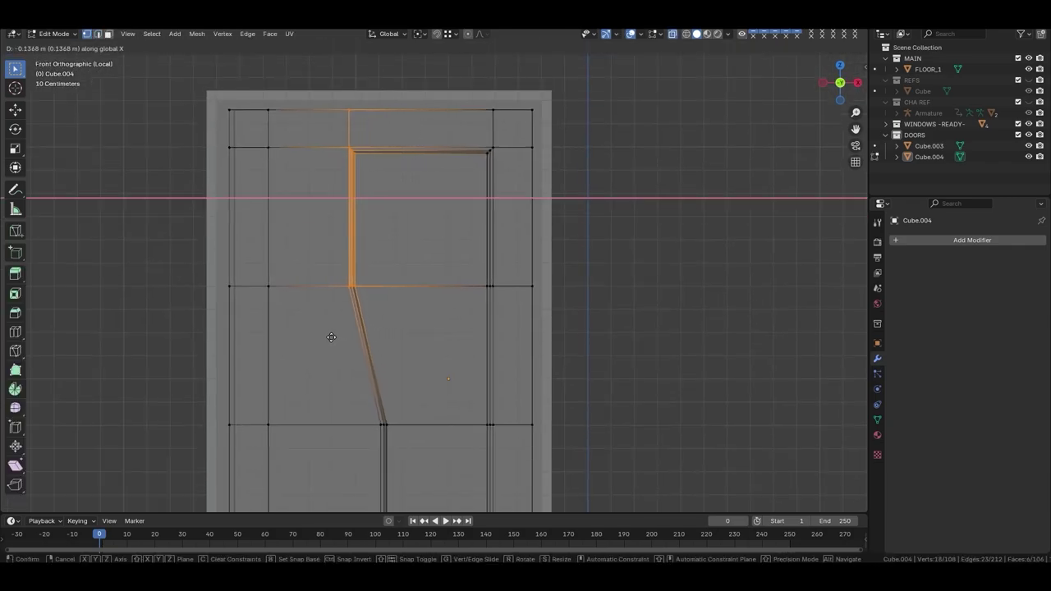
{"action": "left_click", "coordinate": [293, 334]}
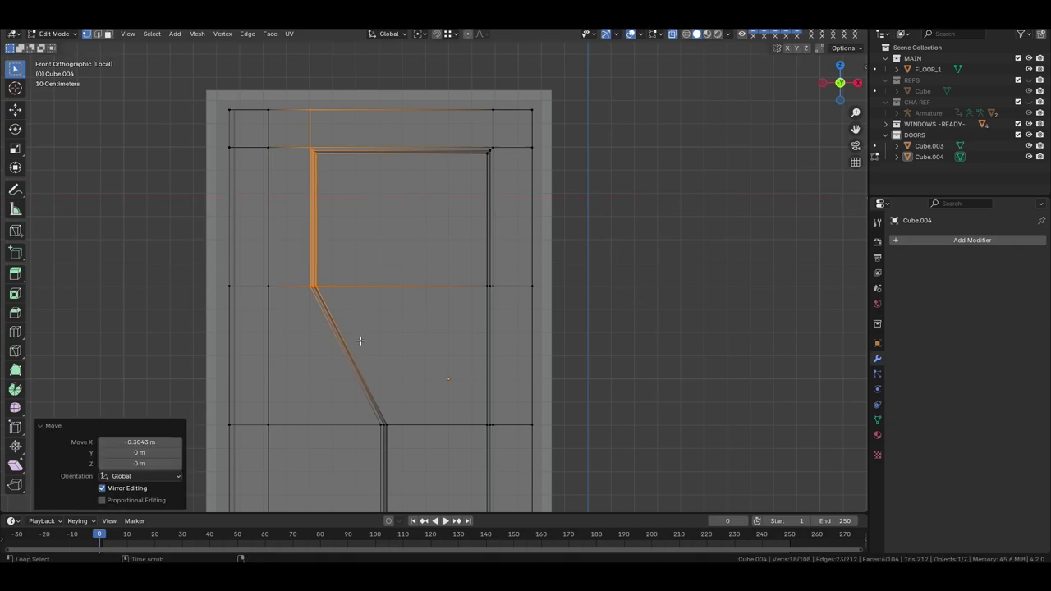
{"action": "key", "text": "Tab"}
Slide the panel's edge loop and its lower edges sideways along X to form the slanted jog.
{"action": "scroll", "coordinate": [452, 296], "scroll_direction": "down", "scroll_amount": 4}
{"action": "mouse_move", "coordinate": [452, 296]}
{"action": "middle_mouse_down"}
{"action": "mouse_move", "coordinate": [528, 296]}
{"action": "mouse_move", "coordinate": [379, 291]}
{"action": "middle_mouse_up"}
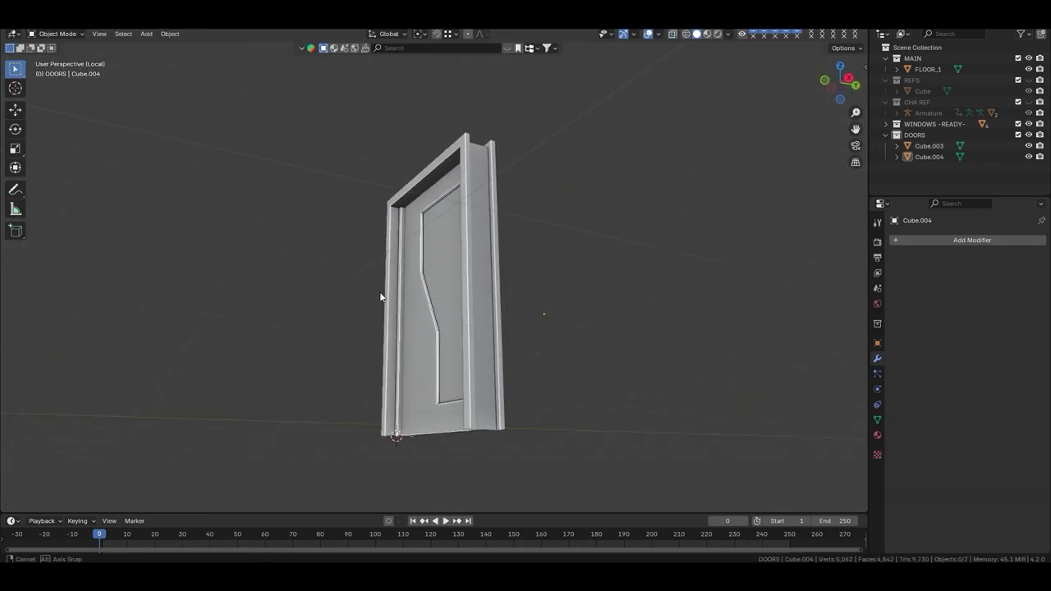
{"action": "scroll", "coordinate": [360, 305], "scroll_direction": "up", "scroll_amount": 4}
{"action": "key", "text": "Tab"}
{"action": "key", "text": "g"}
{"action": "key", "text": "x"}
{"action": "left_click", "coordinate": [354, 304]}
{"action": "key", "text": "grave"}
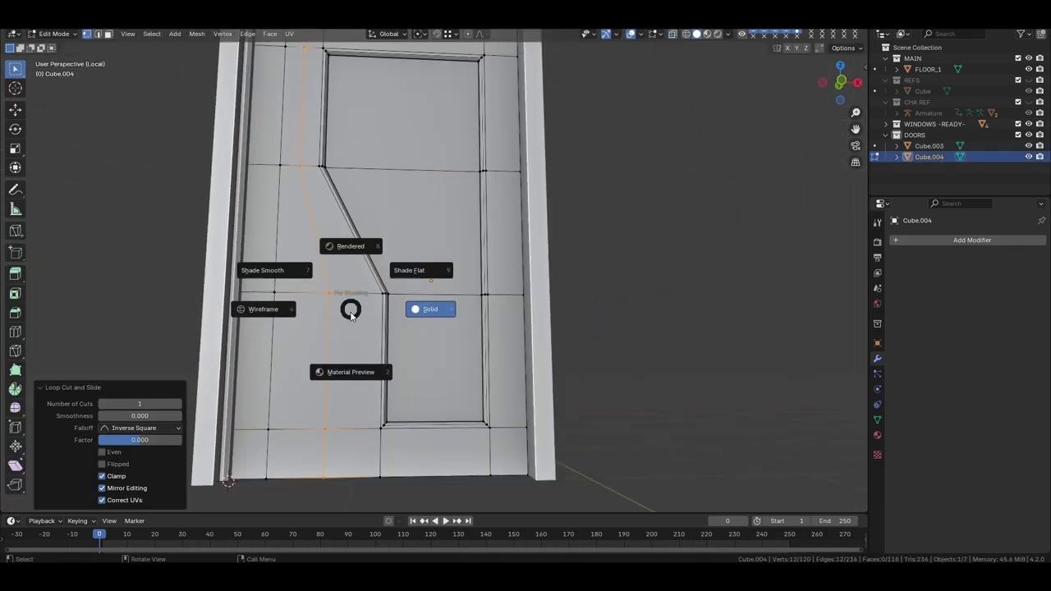
{"action": "key", "text": "Escape"}
{"action": "key", "text": "KP_1"}
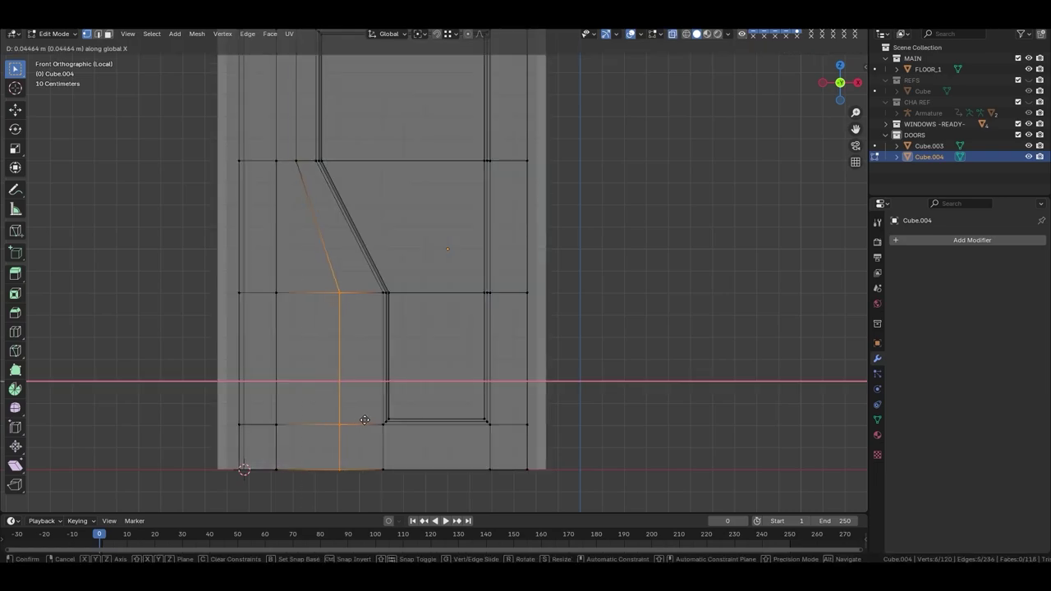
{"action": "left_click", "coordinate": [382, 418]}
Select the strip of faces along the angle and raise it along its normal.
{"action": "key", "text": "3"}
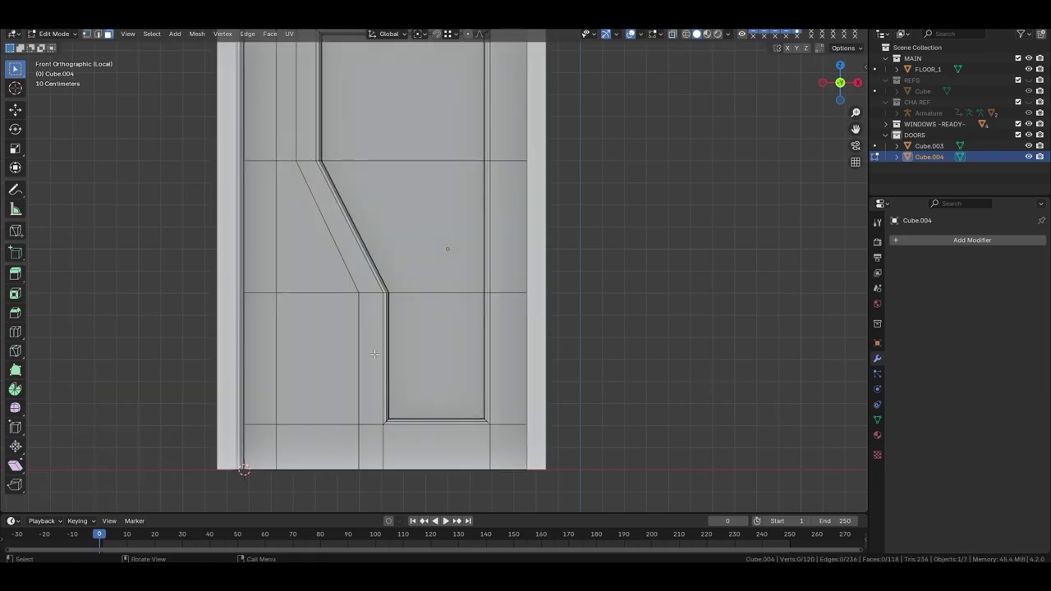
{"action": "scroll", "coordinate": [383, 419], "scroll_direction": "down", "scroll_amount": 2}
{"action": "left_click", "coordinate": [379, 460]}
{"action": "left_click", "coordinate": [312, 177], "text": "ctrl"}
{"action": "middle_click_drag", "start_coordinate": [312, 176], "coordinate": [321, 390]}
{"action": "scroll", "coordinate": [321, 390], "scroll_direction": "up", "scroll_amount": 3}
{"action": "key", "text": "g"}
{"action": "key", "text": "z"}
{"action": "key", "text": "z"}
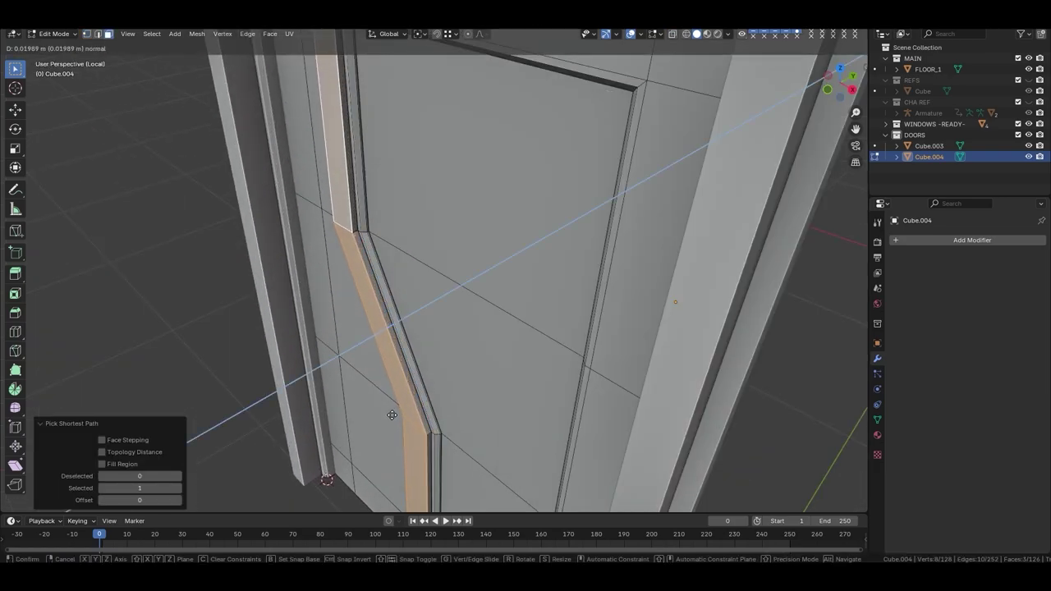
{"action": "left_click", "coordinate": [391, 415]}
Bevel the raised angled strip's edges by 0.0121 m.
{"action": "key", "text": "2"}
{"action": "left_click", "coordinate": [413, 404], "text": "alt"}
{"action": "mouse_move", "coordinate": [357, 47]}
{"action": "middle_mouse_down"}
{"action": "mouse_move", "coordinate": [411, 246]}
{"action": "mouse_move", "coordinate": [417, 375]}
{"action": "middle_mouse_up"}
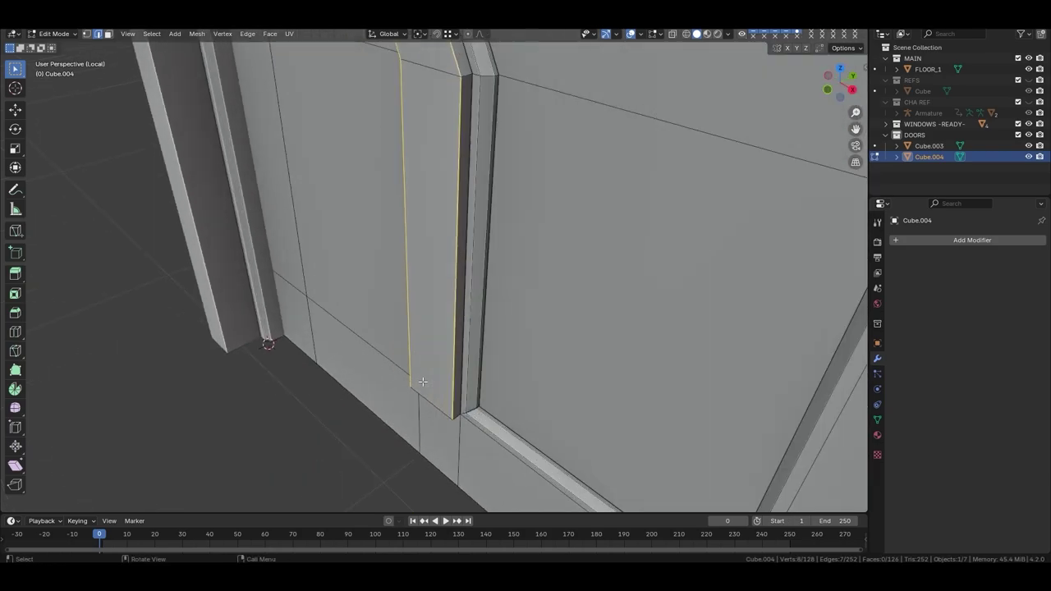
{"action": "scroll", "coordinate": [492, 345], "scroll_direction": "up", "scroll_amount": 3}
{"action": "key", "text": "ctrl+b"}
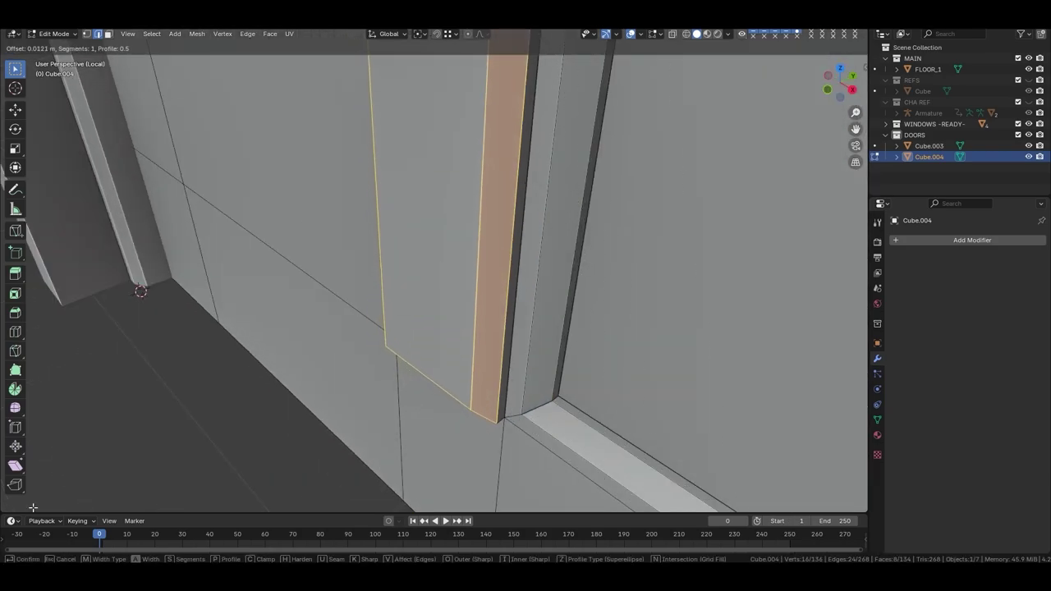
{"action": "left_click", "coordinate": [246, 188]}
Pick a face on the bevelled strip, return to object mode and reselect the door.
{"action": "scroll", "coordinate": [246, 188], "scroll_direction": "down", "scroll_amount": 3}
{"action": "key", "text": "3"}
{"action": "middle_click_drag", "start_coordinate": [247, 188], "coordinate": [353, 230]}
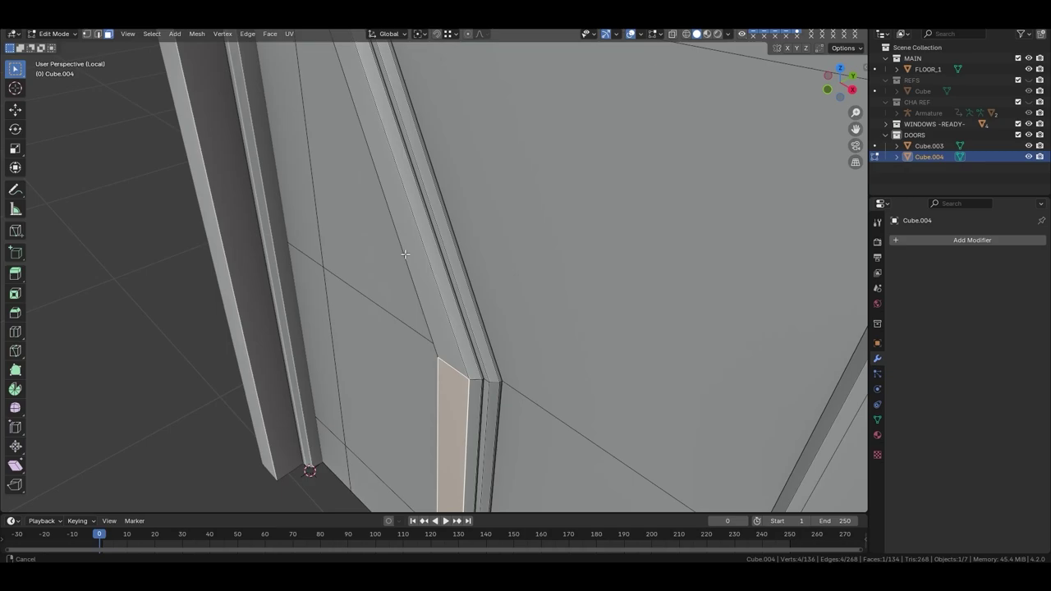
{"action": "left_click", "coordinate": [357, 229], "text": "ctrl"}
{"action": "key", "text": "Tab"}
{"action": "scroll", "coordinate": [485, 329], "scroll_direction": "down", "scroll_amount": 5}
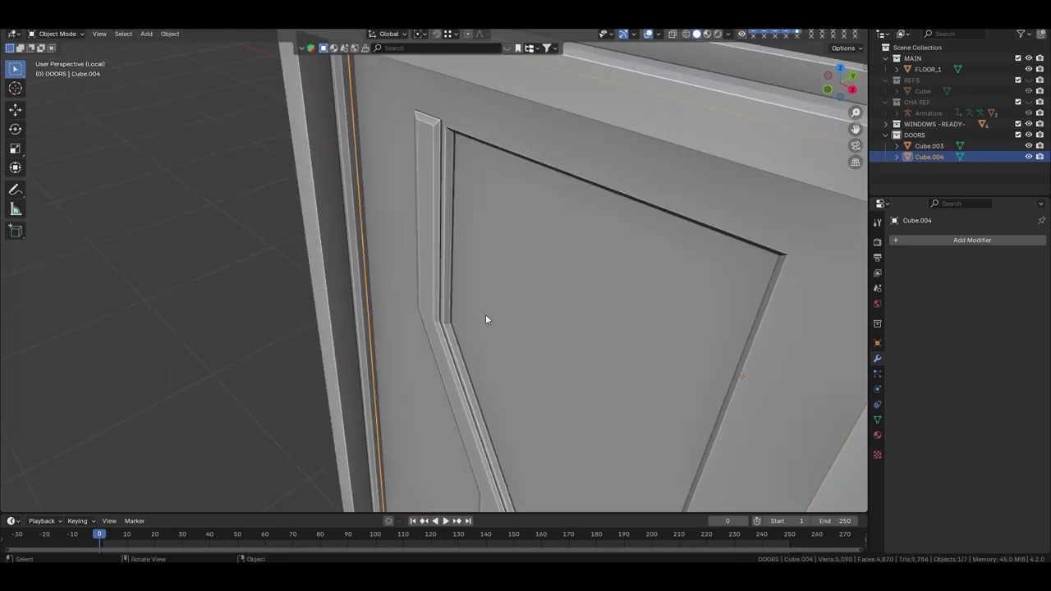
{"action": "mouse_move", "coordinate": [485, 313]}
{"action": "middle_mouse_down"}
{"action": "mouse_move", "coordinate": [587, 260]}
{"action": "mouse_move", "coordinate": [720, 325]}
{"action": "mouse_move", "coordinate": [663, 273]}
{"action": "middle_mouse_up"}
{"action": "left_click", "coordinate": [720, 324]}
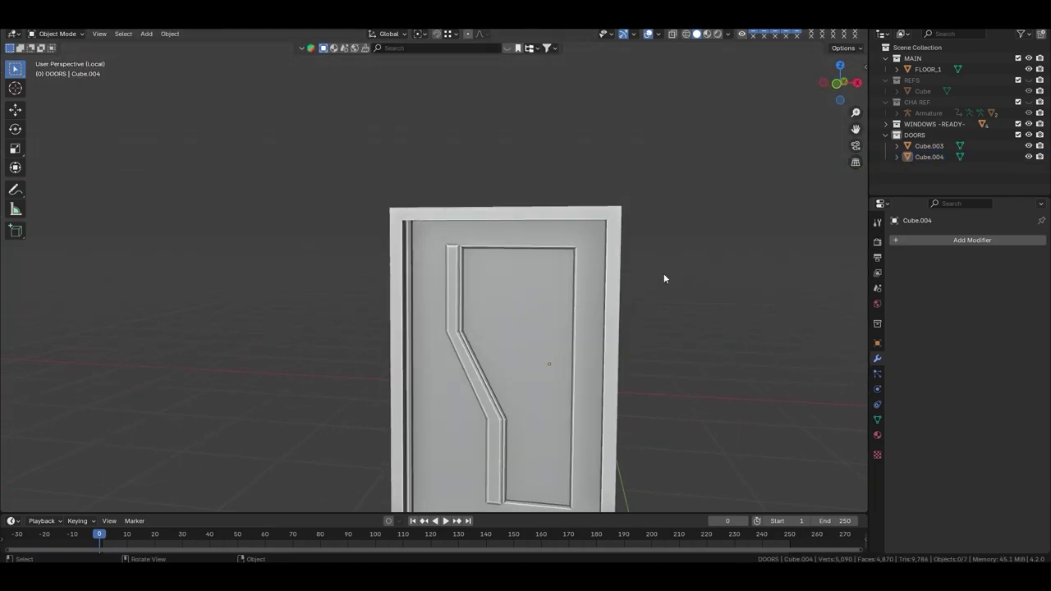
{"action": "left_click", "coordinate": [499, 361]}
Select the face below the angled strip, the narrow strip and the lower rectangle, and inset them.
{"action": "key", "text": "Tab"}
{"action": "scroll", "coordinate": [495, 297], "scroll_direction": "up", "scroll_amount": 4}
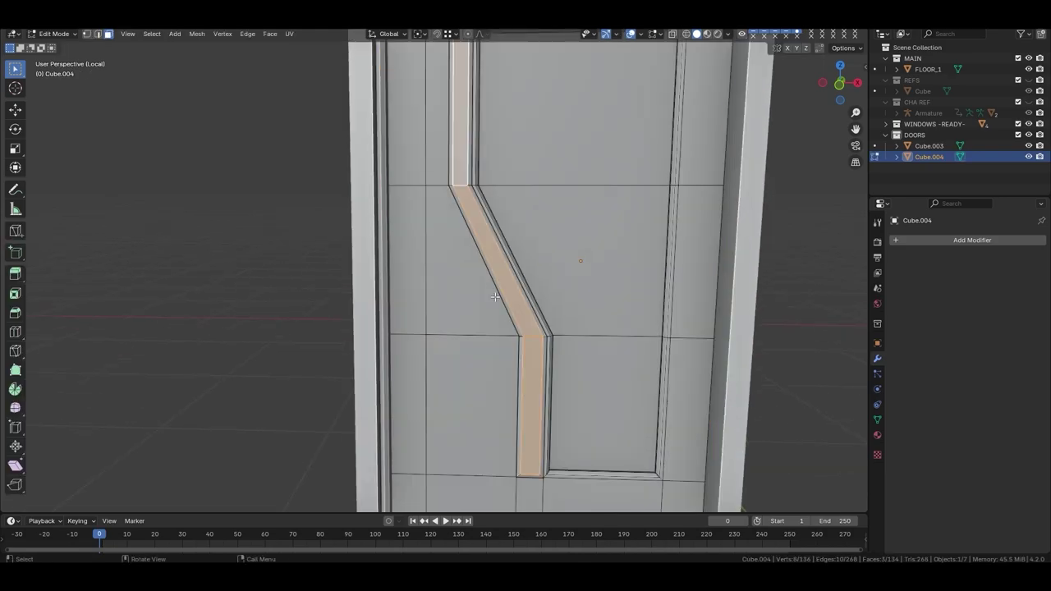
{"action": "left_click", "coordinate": [472, 394], "text": "shift"}
{"action": "scroll", "coordinate": [472, 394], "scroll_direction": "down", "scroll_amount": 3}
{"action": "left_click", "coordinate": [429, 230], "text": "shift"}
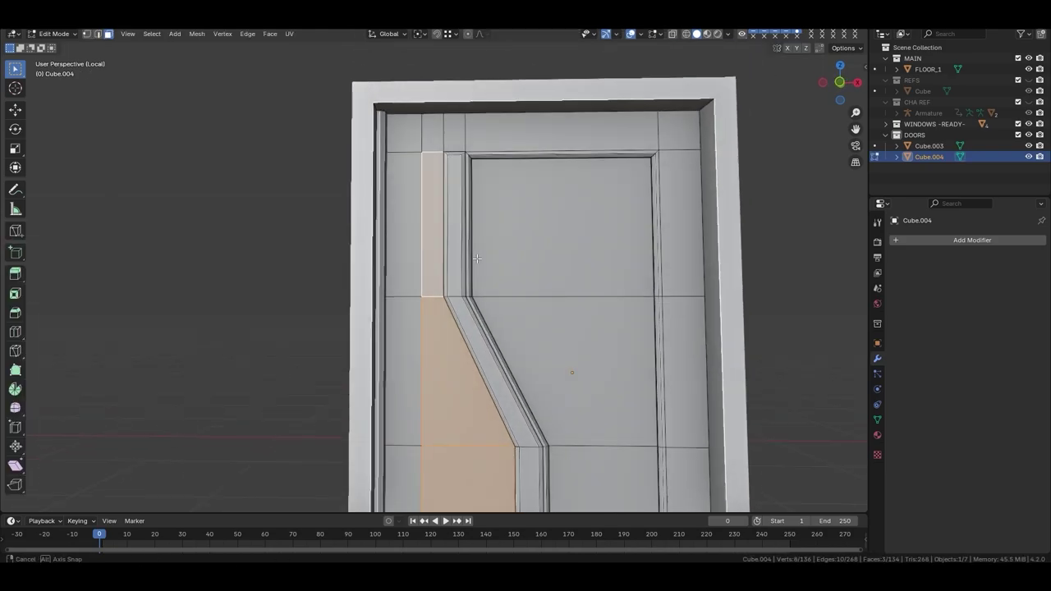
{"action": "mouse_move", "coordinate": [429, 230]}
{"action": "middle_mouse_down"}
{"action": "mouse_move", "coordinate": [421, 322]}
{"action": "mouse_move", "coordinate": [492, 206]}
{"action": "middle_mouse_up"}
{"action": "scroll", "coordinate": [509, 180], "scroll_direction": "up", "scroll_amount": 2}
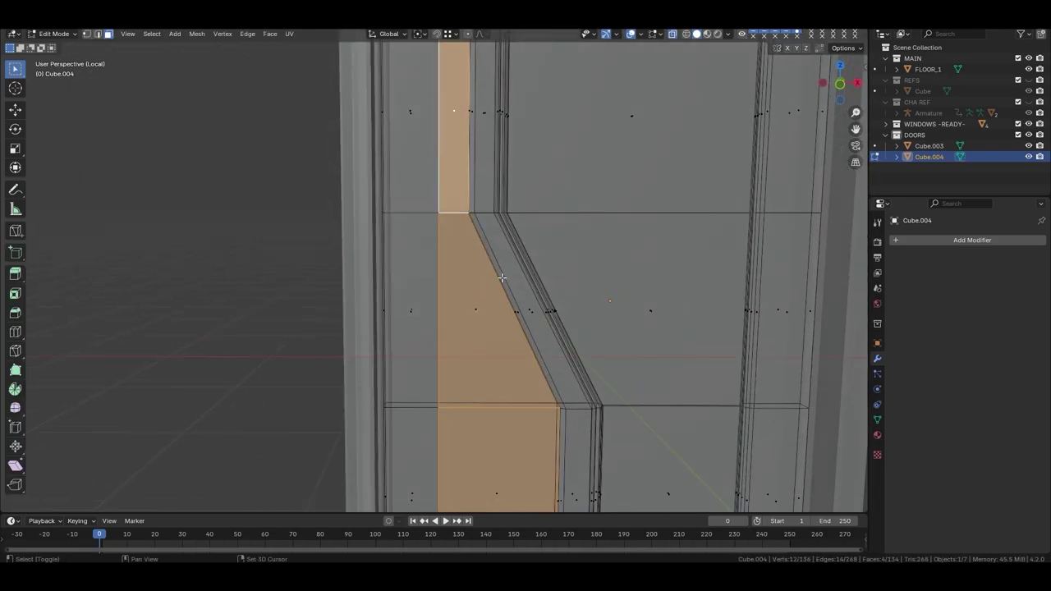
{"action": "middle_click_drag", "start_coordinate": [501, 277], "coordinate": [470, 117], "text": "shift"}
{"action": "left_click", "coordinate": [468, 337], "text": "shift"}
{"action": "key", "text": "alt+z"}
{"action": "left_click", "coordinate": [587, 330]}
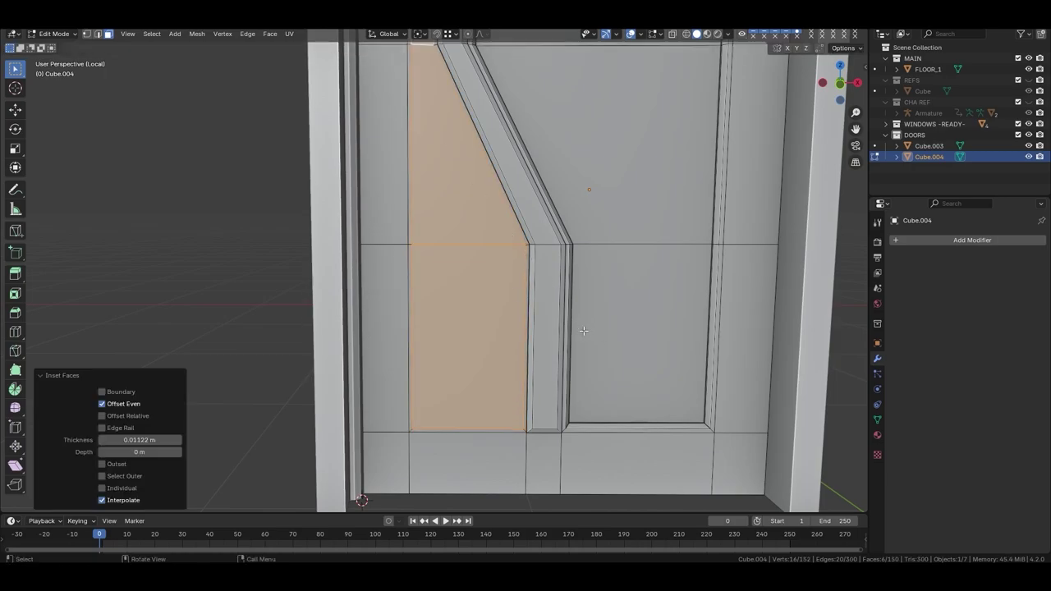
Push the inset panel faces inward along their normals and bevel the panel's edge loop.
{"action": "mouse_move", "coordinate": [587, 330]}
{"action": "middle_mouse_down"}
{"action": "mouse_move", "coordinate": [493, 307]}
{"action": "mouse_move", "coordinate": [542, 246]}
{"action": "middle_mouse_up"}
{"action": "key", "text": "alt+e"}
{"action": "left_click", "coordinate": [490, 312]}
{"action": "left_click", "coordinate": [491, 337]}
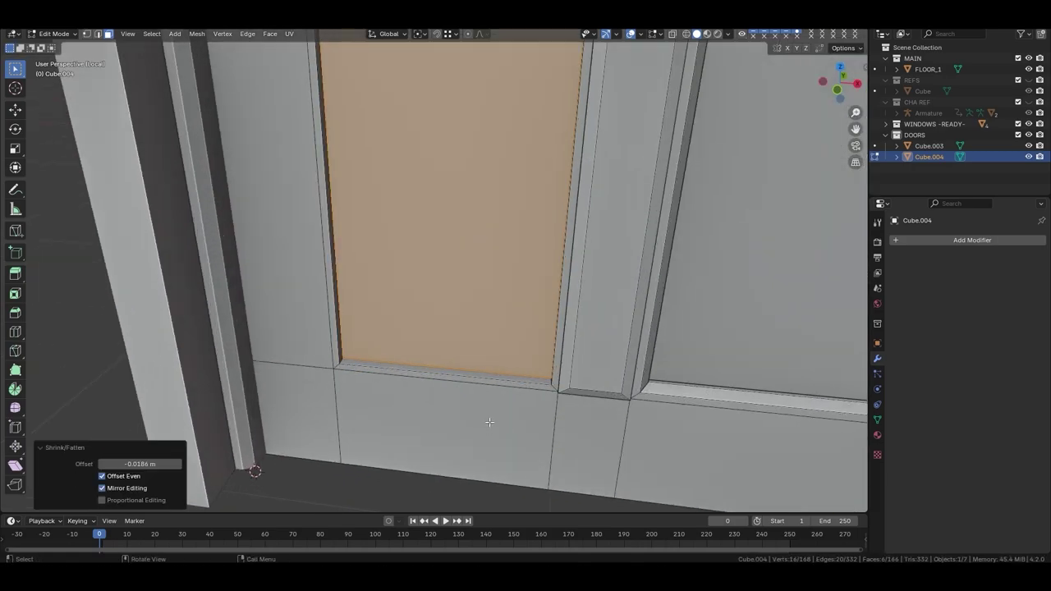
{"action": "key", "text": "2"}
{"action": "left_click", "coordinate": [542, 246], "text": "alt"}
{"action": "key", "text": "ctrl+b"}
{"action": "left_click", "coordinate": [595, 425]}
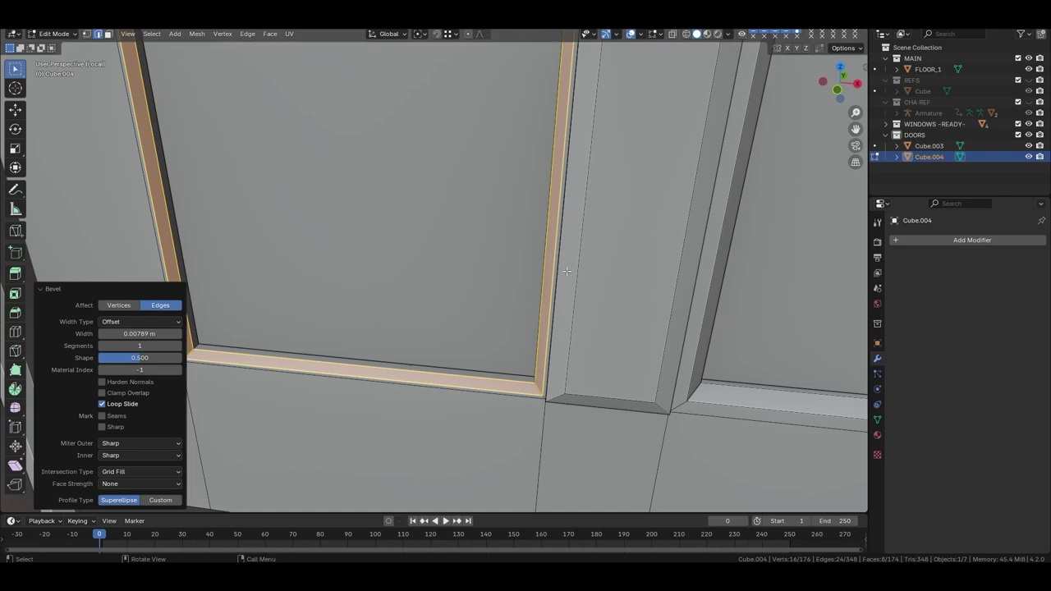
Return to object mode and save 2024.08.02.Building.blend.
{"action": "scroll", "coordinate": [566, 271], "scroll_direction": "down", "scroll_amount": 8}
{"action": "key", "text": "Tab"}
{"action": "middle_click_drag", "start_coordinate": [492, 211], "coordinate": [586, 295]}
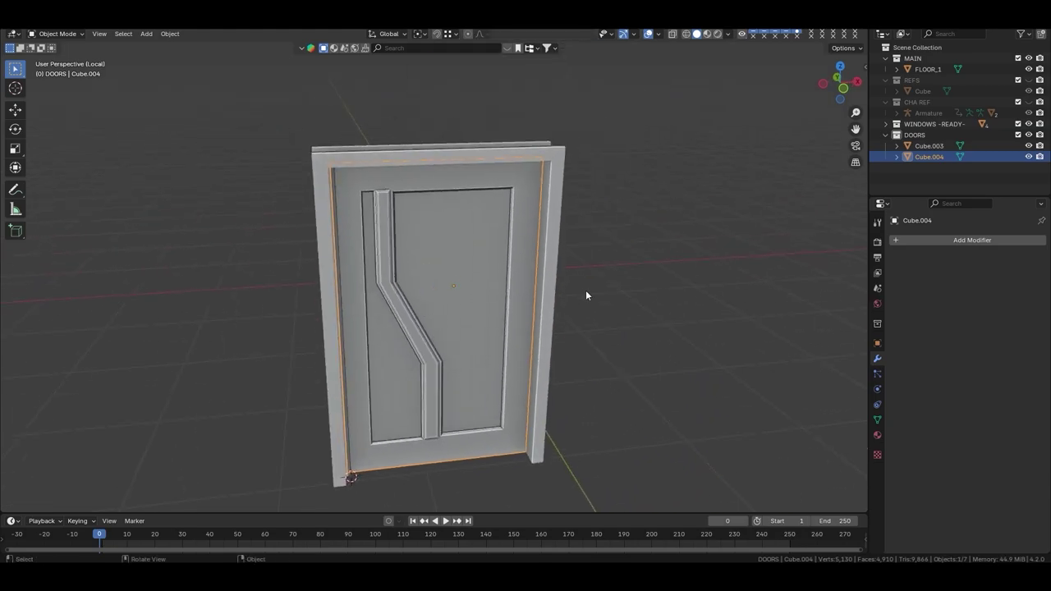
{"action": "mouse_move", "coordinate": [504, 333]}
{"action": "middle_mouse_down"}
{"action": "mouse_move", "coordinate": [335, 275]}
{"action": "mouse_move", "coordinate": [434, 263]}
{"action": "mouse_move", "coordinate": [309, 315]}
{"action": "mouse_move", "coordinate": [360, 334]}
{"action": "middle_mouse_up"}
{"action": "key", "text": "ctrl+s"}
{"action": "left_click", "coordinate": [327, 306]}
{"action": "middle_click_drag", "start_coordinate": [285, 245], "coordinate": [520, 263]}
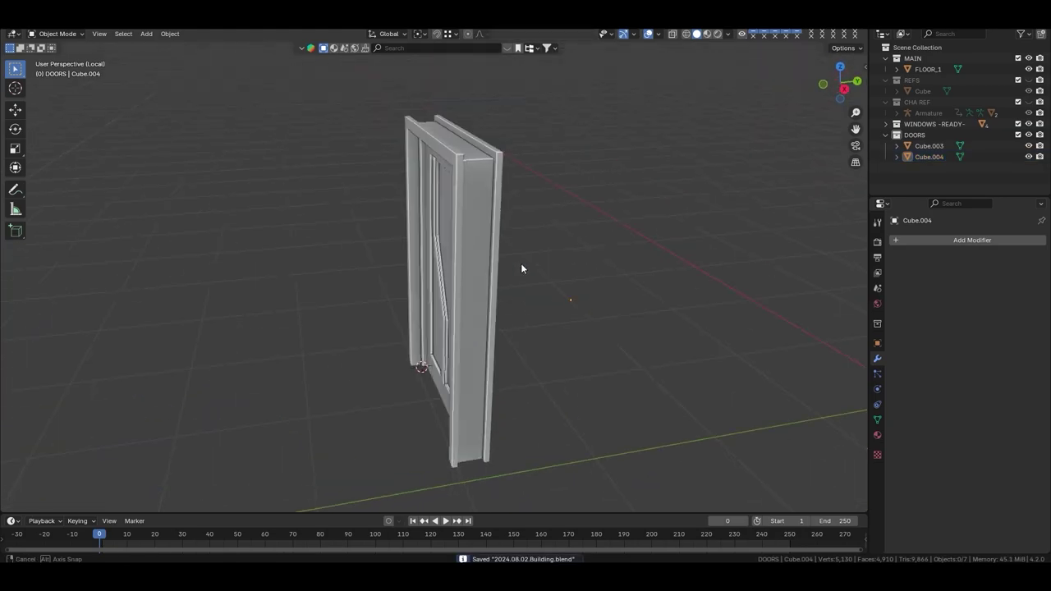
{"action": "scroll", "coordinate": [501, 253], "scroll_direction": "up", "scroll_amount": 5}
Add a 24-vertex cylinder and rotate it 90 degrees on X.
{"action": "key", "text": "shift+a"}
{"action": "left_click", "coordinate": [509, 304]}
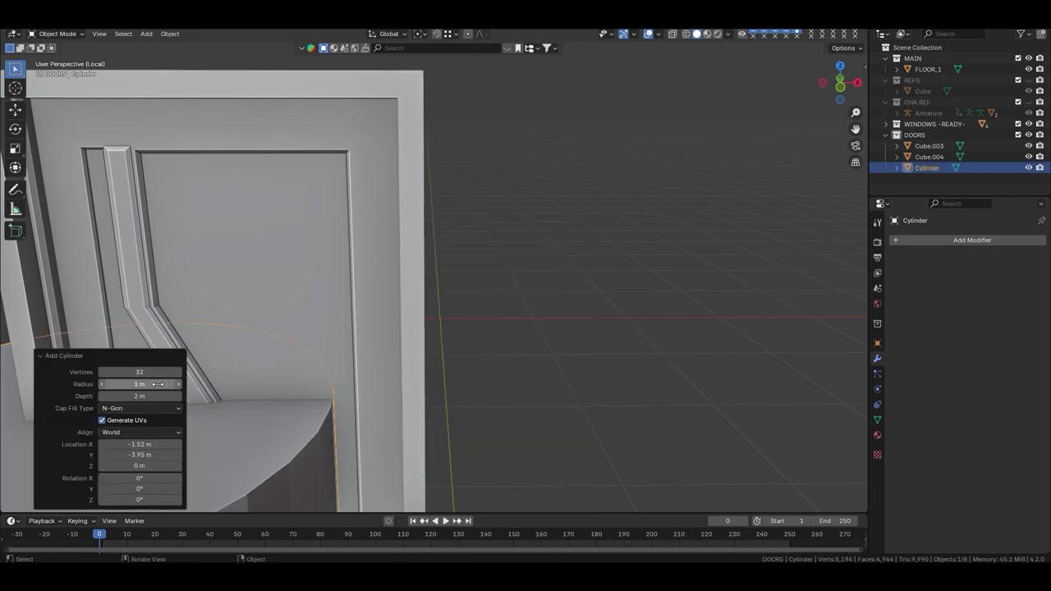
{"action": "key", "text": "Return"}
{"action": "scroll", "coordinate": [361, 338], "scroll_direction": "down", "scroll_amount": 4}
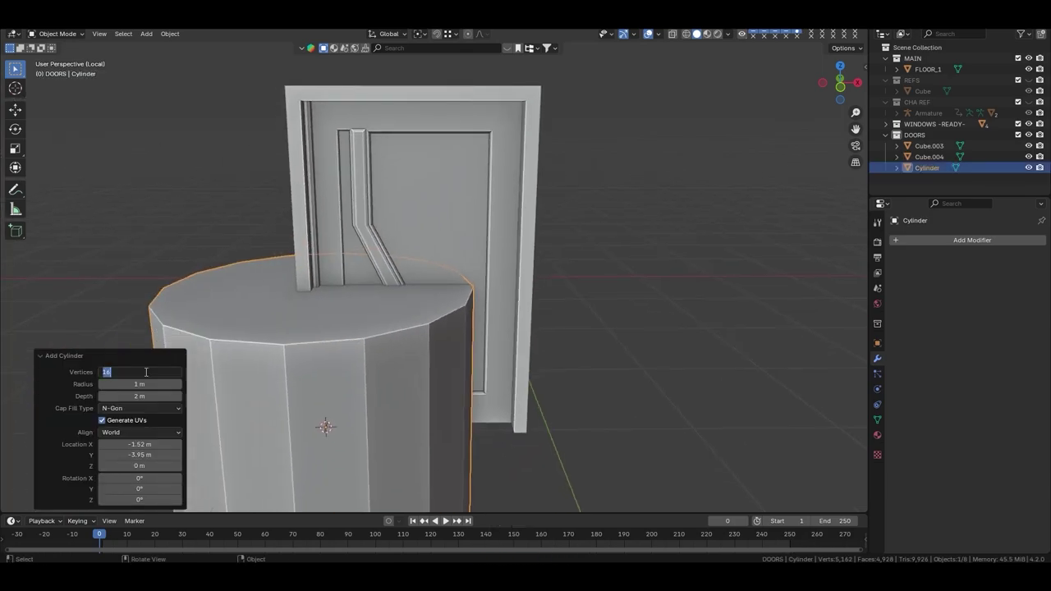
{"action": "key", "text": "r"}
{"action": "key", "text": "x"}
{"action": "key", "text": "9"}
{"action": "key", "text": "0"}
{"action": "key", "text": "Return"}
Shrink the cylinder into a small disc and place it at handle height near the door edge.
{"action": "key", "text": "KP_1"}
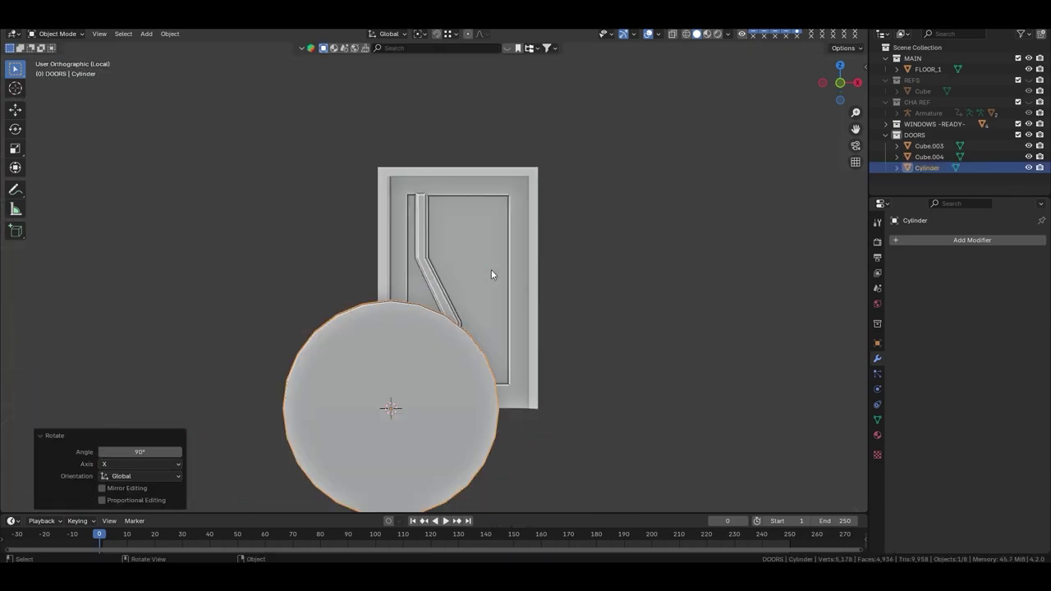
{"action": "key", "text": "s"}
{"action": "left_click", "coordinate": [410, 394]}
{"action": "scroll", "coordinate": [403, 408], "scroll_direction": "up", "scroll_amount": 4}
{"action": "left_click", "coordinate": [671, 168]}
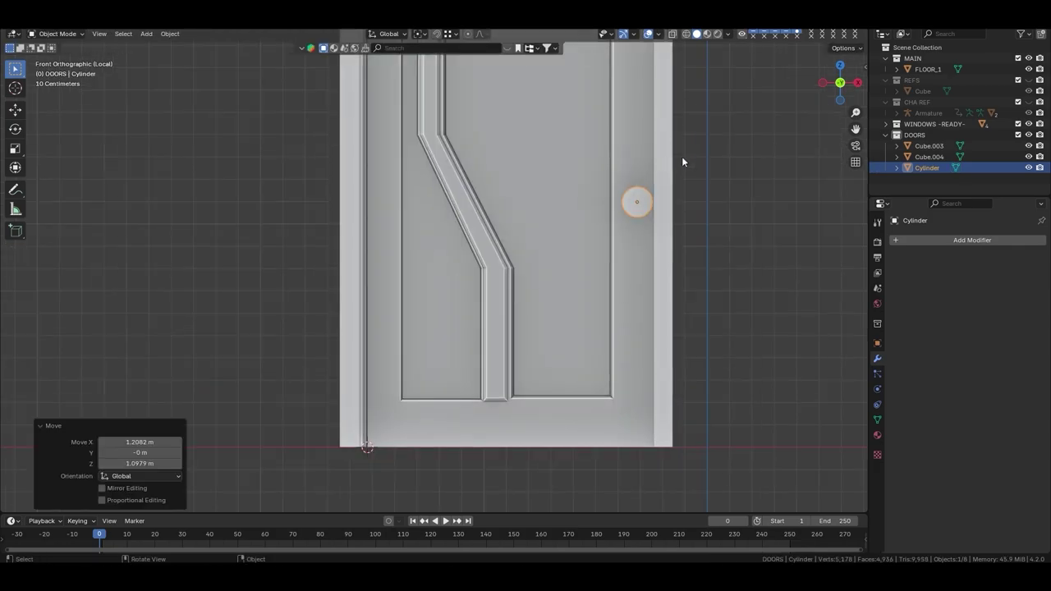
{"action": "key", "text": "grave"}
{"action": "mouse_move", "coordinate": [681, 159]}
{"action": "middle_mouse_down"}
{"action": "mouse_move", "coordinate": [556, 299]}
{"action": "mouse_move", "coordinate": [547, 381]}
{"action": "middle_mouse_up"}
{"action": "left_click", "coordinate": [600, 321]}
Flatten the disc along Y against the door face and frame the view on it.
{"action": "key", "text": "Tab"}
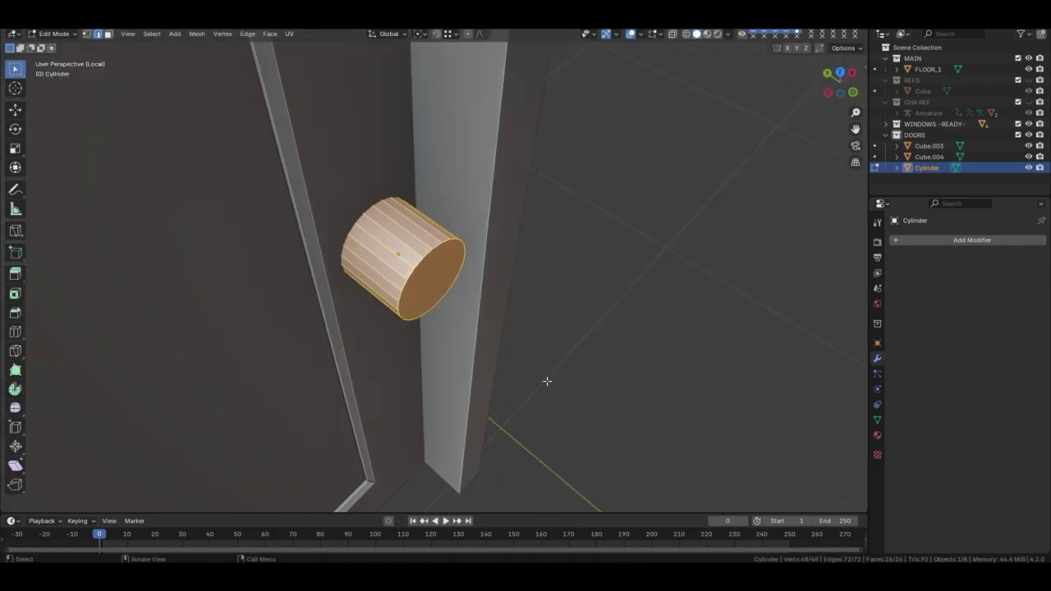
{"action": "left_click", "coordinate": [436, 297]}
{"action": "key", "text": "Tab"}
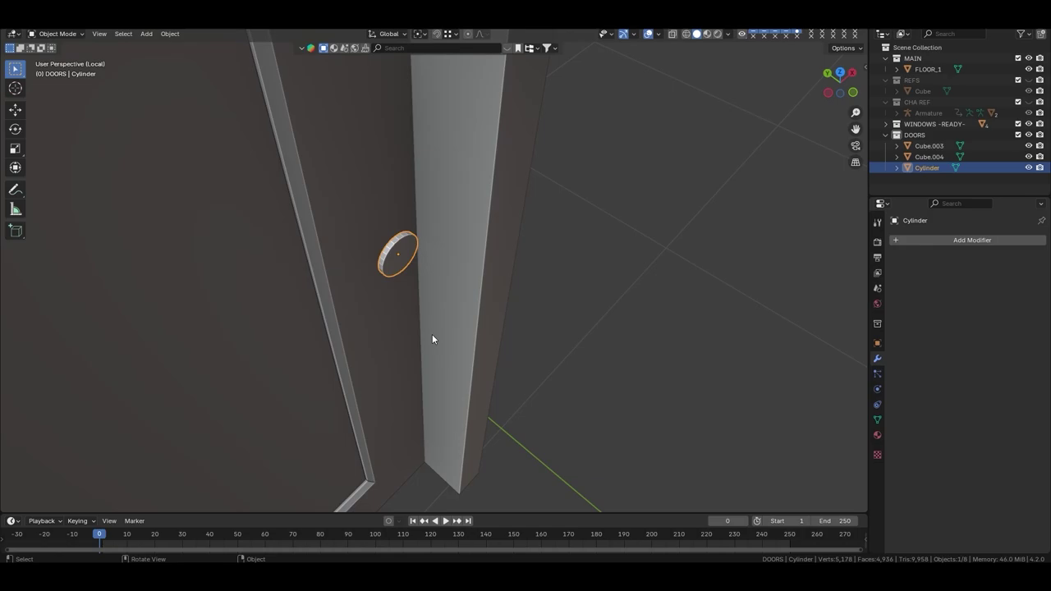
{"action": "left_click", "coordinate": [410, 309]}
{"action": "key", "text": "Home"}
{"action": "key", "text": "KP_Decimal"}
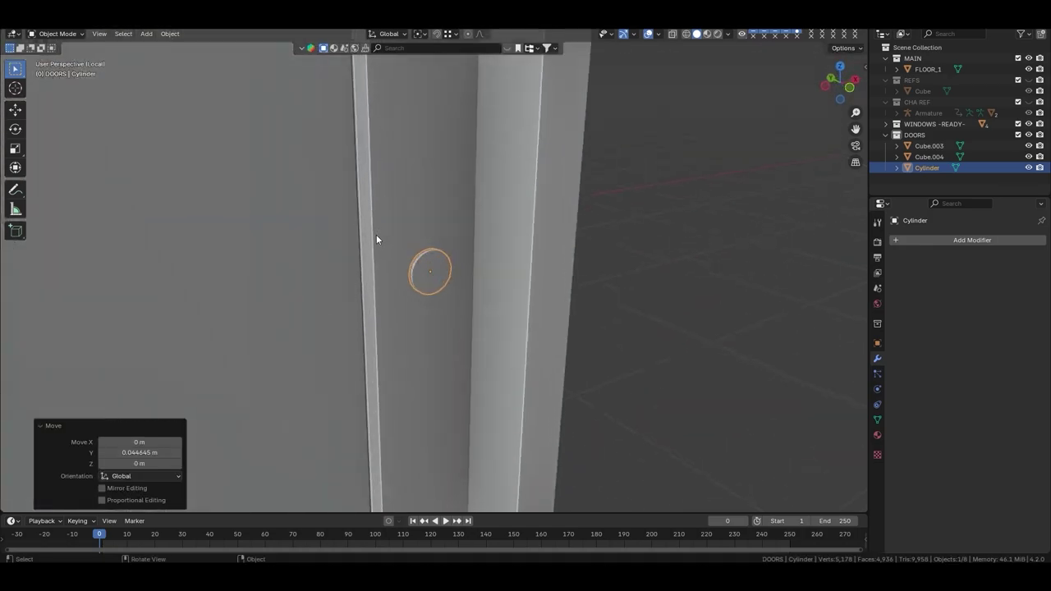
{"action": "key", "text": "Tab"}
{"action": "mouse_move", "coordinate": [376, 234]}
{"action": "middle_mouse_down"}
{"action": "mouse_move", "coordinate": [458, 301]}
{"action": "mouse_move", "coordinate": [509, 304]}
{"action": "middle_mouse_up"}
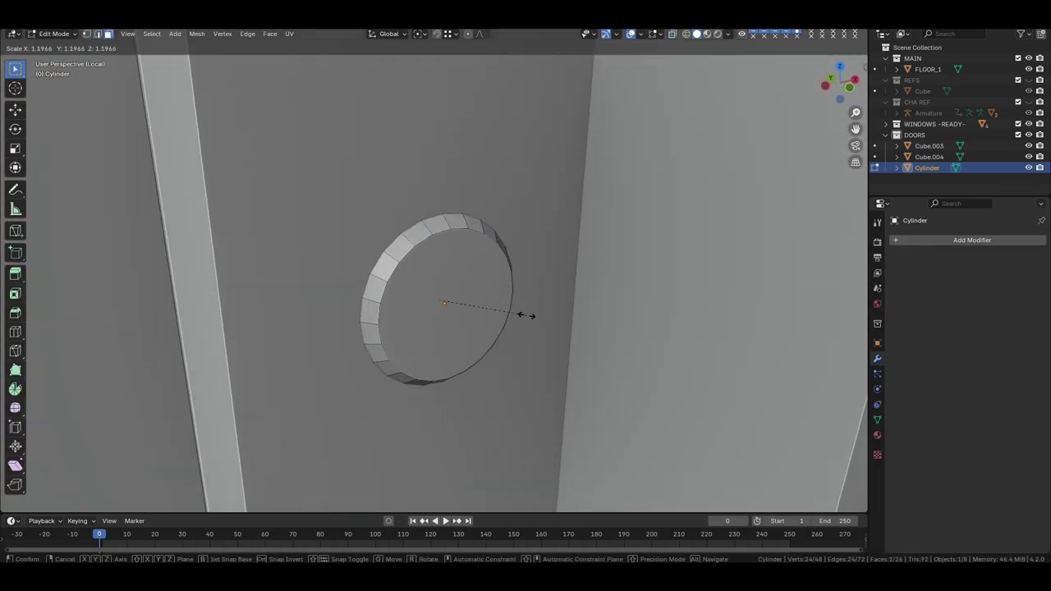
Extrude and scale the disc's outer cap inward to form a rim, then select the ring around the cap.
{"action": "left_click", "coordinate": [507, 291]}
{"action": "key", "text": "e"}
{"action": "key", "text": "s"}
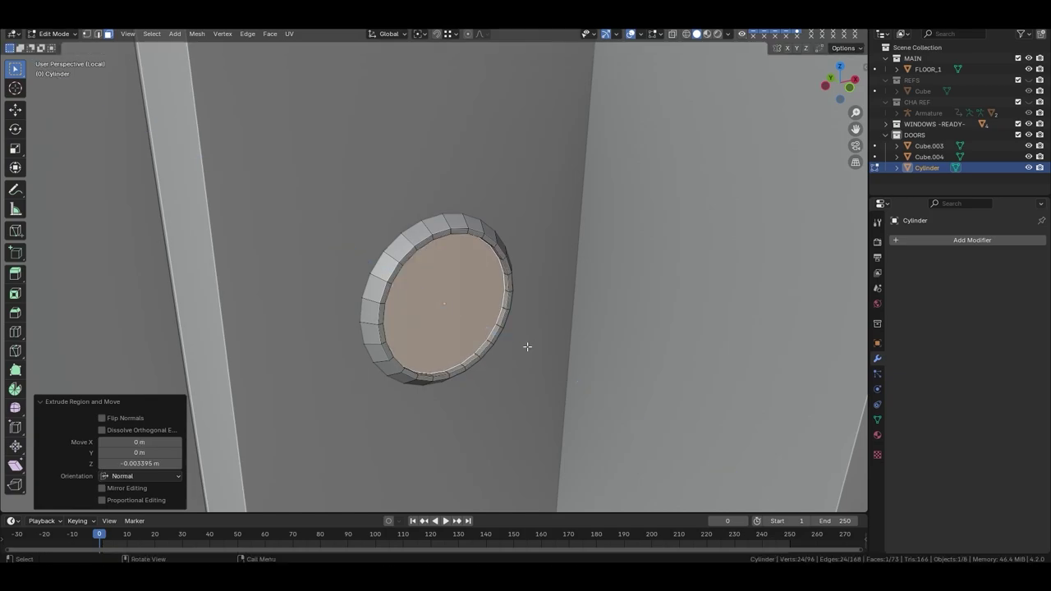
{"action": "left_click", "coordinate": [521, 342]}
{"action": "scroll", "coordinate": [517, 313], "scroll_direction": "down", "scroll_amount": 5}
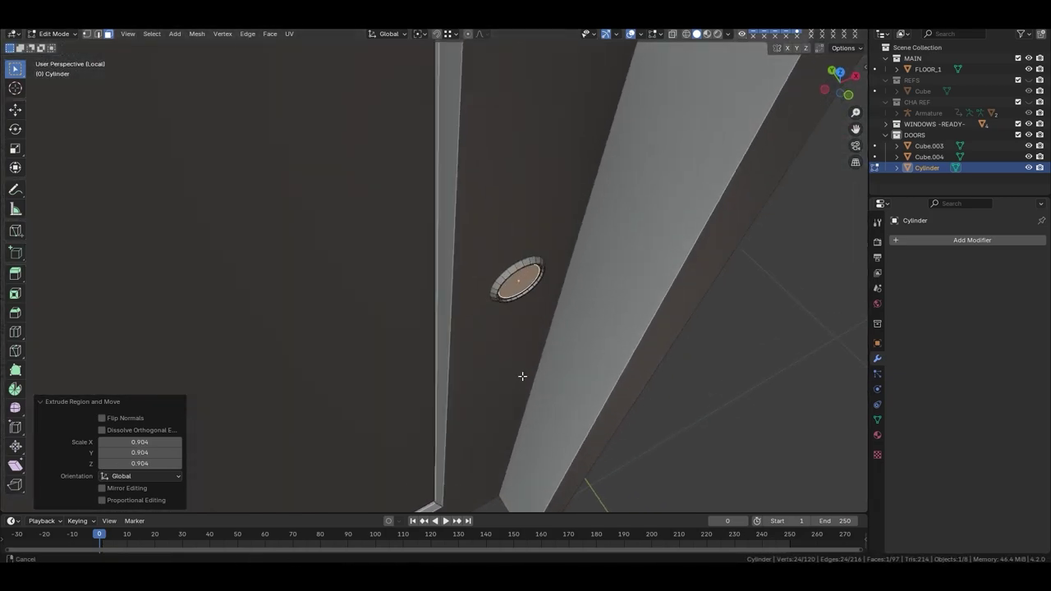
{"action": "middle_click_drag", "start_coordinate": [517, 313], "coordinate": [504, 324]}
{"action": "key", "text": "alt+a"}
{"action": "key", "text": "a"}
{"action": "left_click", "coordinate": [509, 267]}
Extrude the upper ring outward into a stem and grid-fill its open cap.
{"action": "key", "text": "e"}
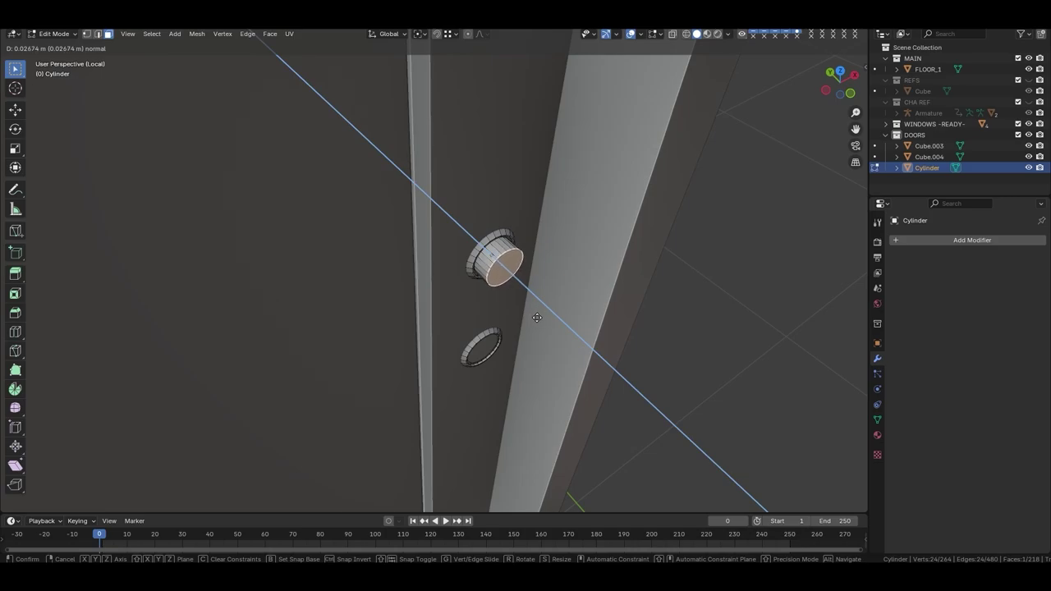
{"action": "left_click", "coordinate": [536, 318]}
{"action": "middle_click_drag", "start_coordinate": [536, 318], "coordinate": [481, 290]}
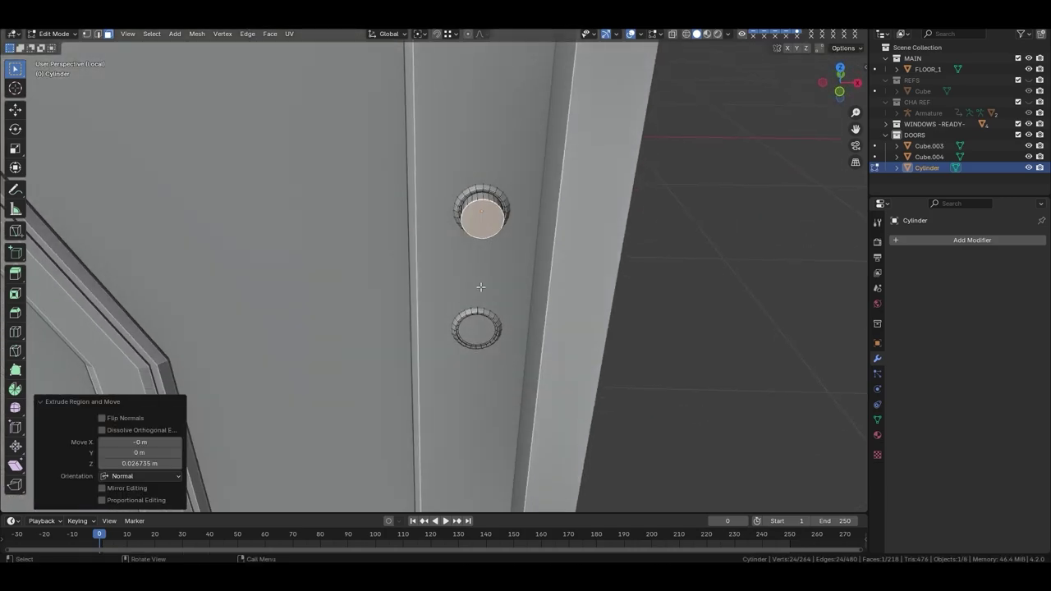
{"action": "scroll", "coordinate": [497, 232], "scroll_direction": "up", "scroll_amount": 2}
{"action": "key", "text": "ctrl+f"}
{"action": "left_click", "coordinate": [465, 365]}
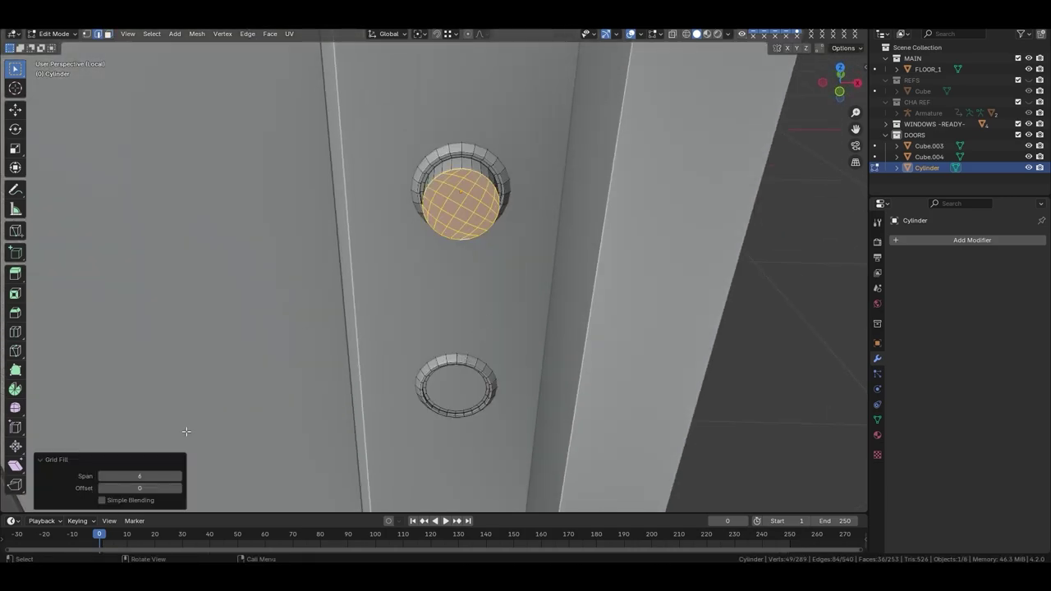
Box-select the central cap faces, then cancel and undo a trial extrusion.
{"action": "middle_click_drag", "start_coordinate": [514, 304], "coordinate": [449, 279]}
{"action": "key", "text": "b"}
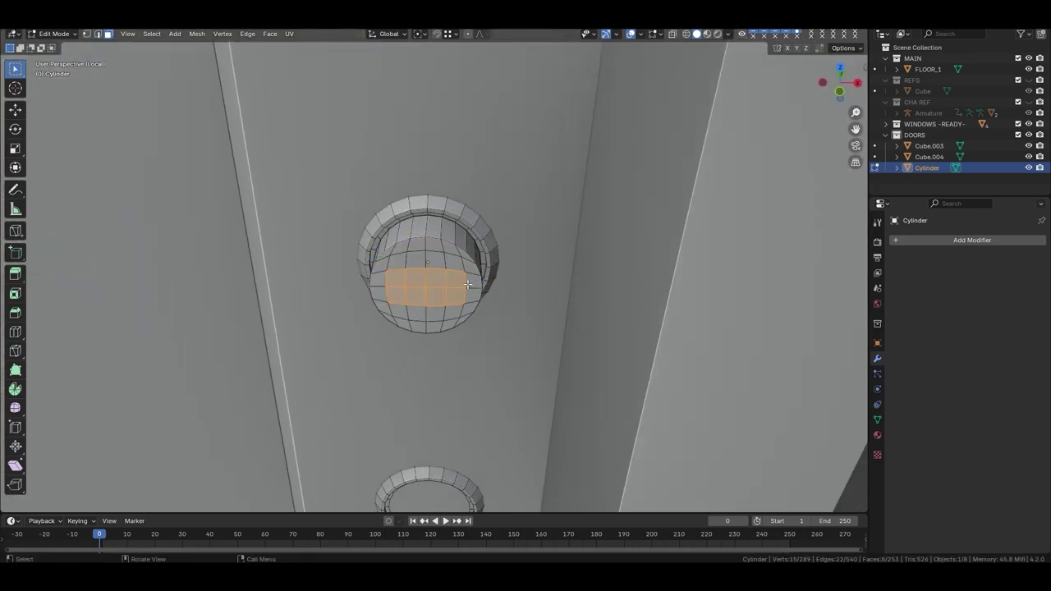
{"action": "left_click_drag", "start_coordinate": [458, 284], "coordinate": [446, 305], "text": "ctrl"}
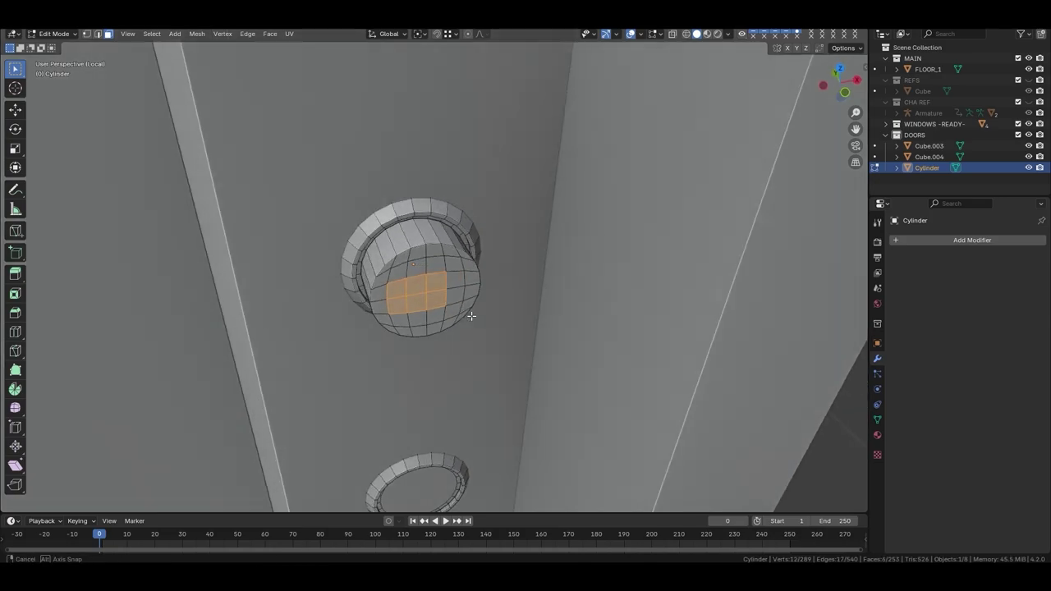
{"action": "middle_click_drag", "start_coordinate": [446, 306], "coordinate": [465, 320]}
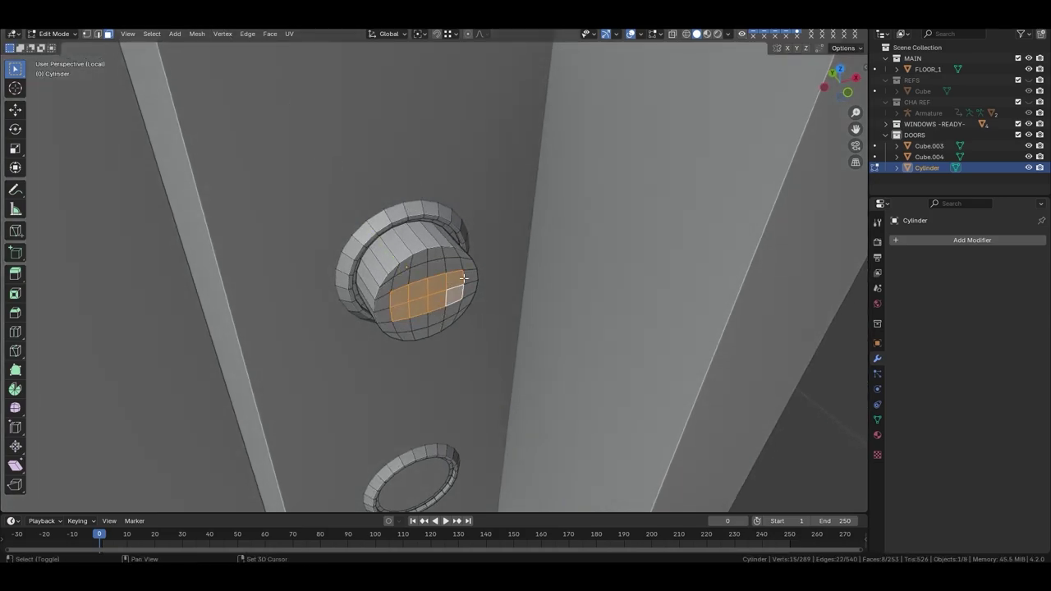
{"action": "key", "text": "e"}
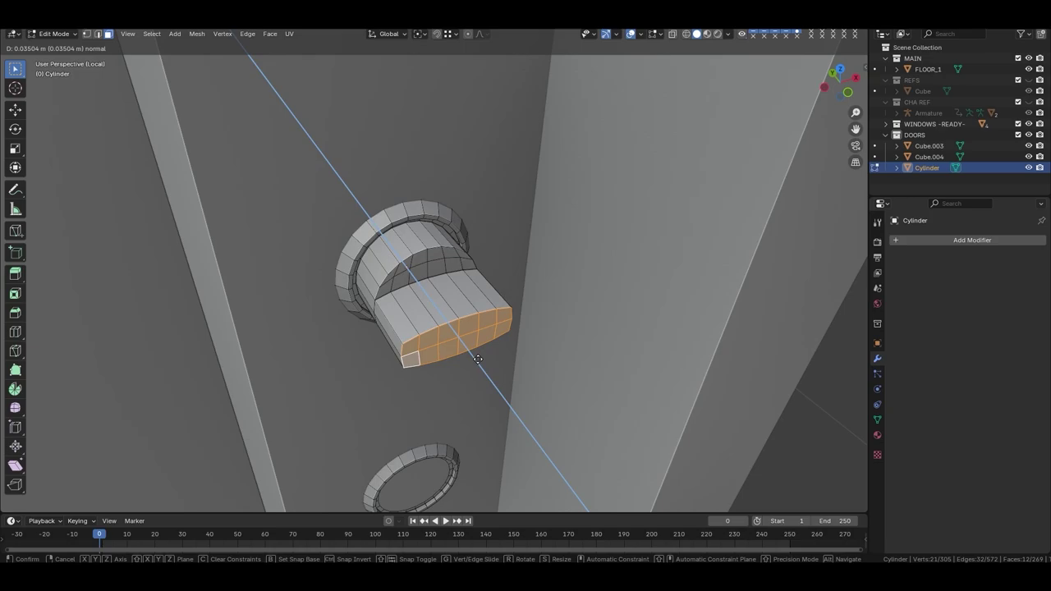
{"action": "right_click", "coordinate": [477, 359]}
{"action": "key", "text": "ctrl+z"}
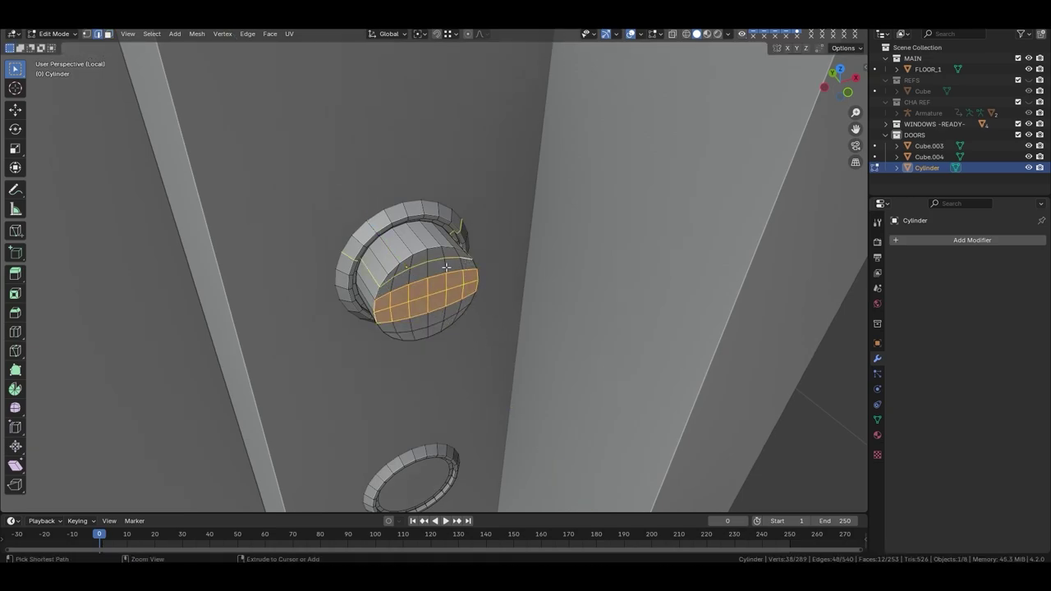
Add an edge path along the rim, nudge it along Y, and extrude the faces outward.
{"action": "left_click", "coordinate": [441, 270], "text": "ctrl"}
{"action": "key", "text": "g"}
{"action": "key", "text": "y"}
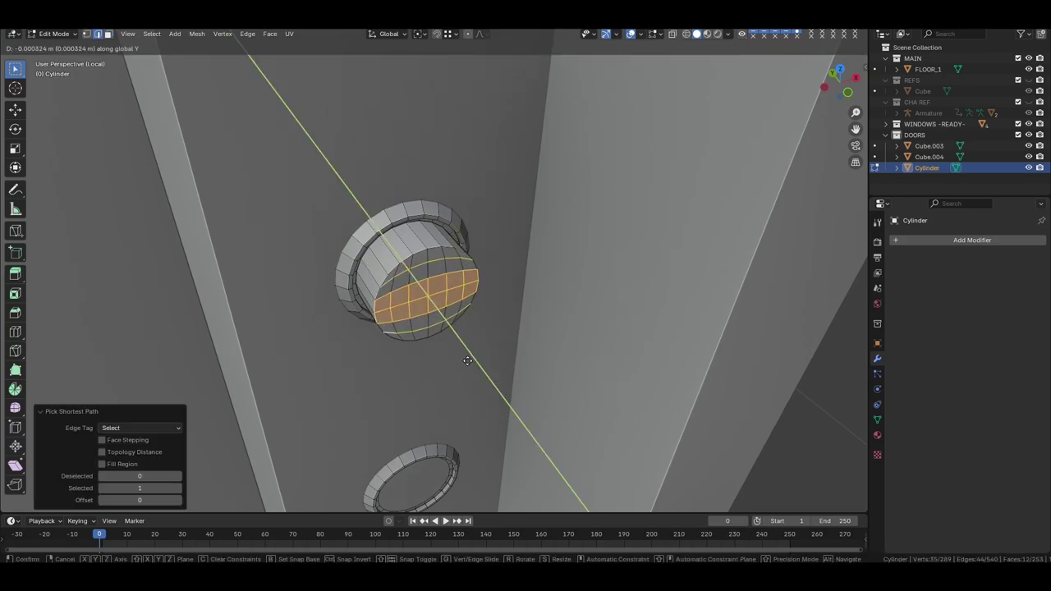
{"action": "left_click", "coordinate": [469, 360]}
{"action": "key", "text": "3"}
{"action": "key", "text": "e"}
{"action": "left_click", "coordinate": [481, 358]}
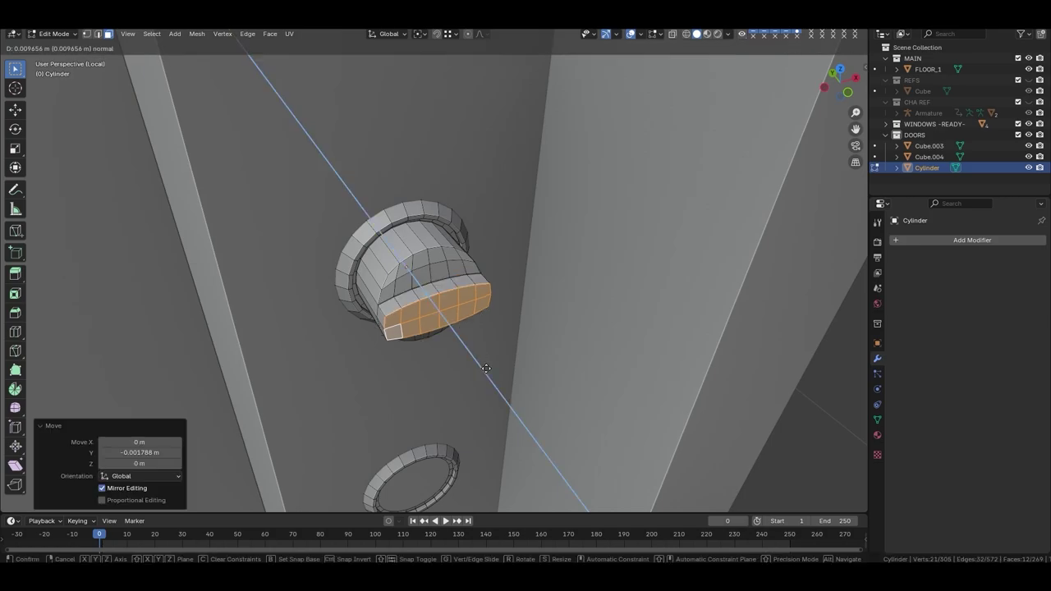
Move the lever block 0.16663 m sideways along Y and select one of its side faces.
{"action": "scroll", "coordinate": [484, 365], "scroll_direction": "down", "scroll_amount": 5}
{"action": "middle_click_drag", "start_coordinate": [496, 374], "coordinate": [512, 381]}
{"action": "scroll", "coordinate": [486, 375], "scroll_direction": "up", "scroll_amount": 4}
{"action": "key", "text": "g"}
{"action": "key", "text": "y"}
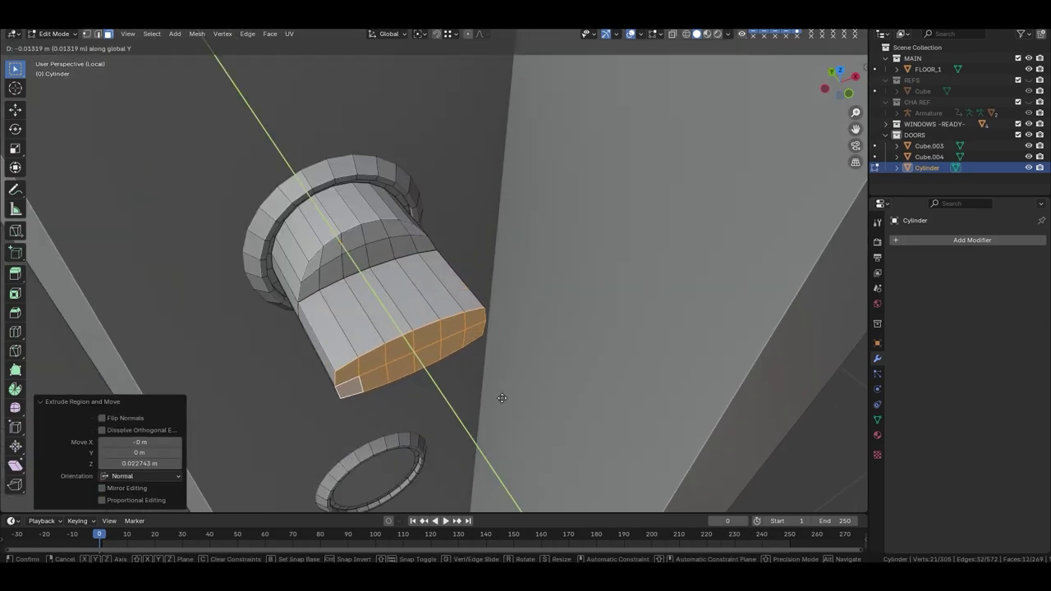
{"action": "left_click", "coordinate": [505, 390]}
{"action": "scroll", "coordinate": [515, 380], "scroll_direction": "down", "scroll_amount": 8}
{"action": "scroll", "coordinate": [515, 380], "scroll_direction": "up", "scroll_amount": 5}
{"action": "left_click", "coordinate": [425, 355], "text": "ctrl"}
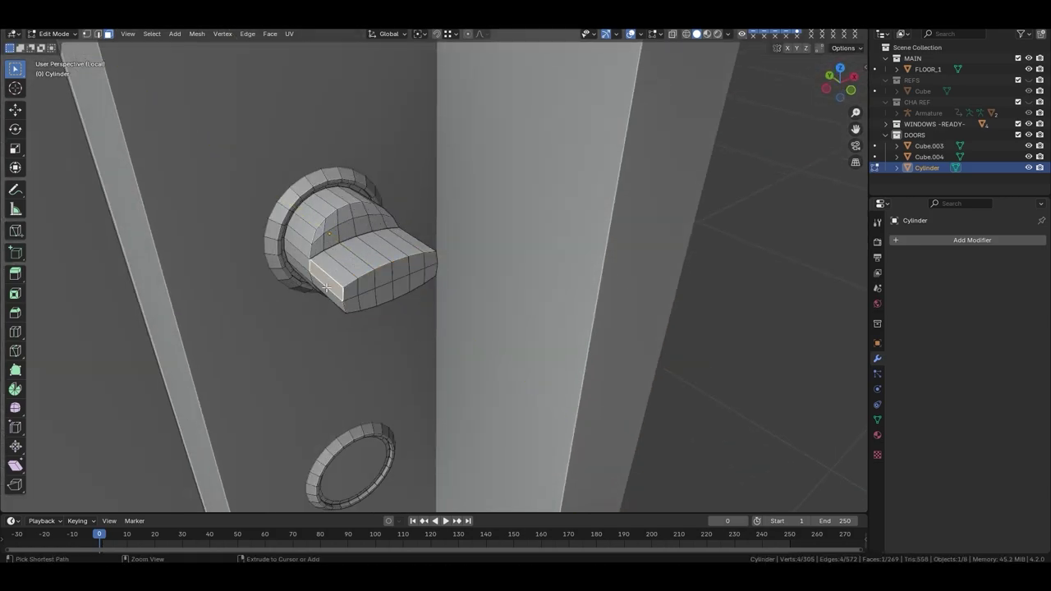
{"action": "scroll", "coordinate": [414, 311], "scroll_direction": "down", "scroll_amount": 3}
{"action": "middle_click_drag", "start_coordinate": [415, 311], "coordinate": [386, 328]}
Extrude the handle face outward into a long lever.
{"action": "key", "text": "e"}
{"action": "left_click", "coordinate": [259, 328]}
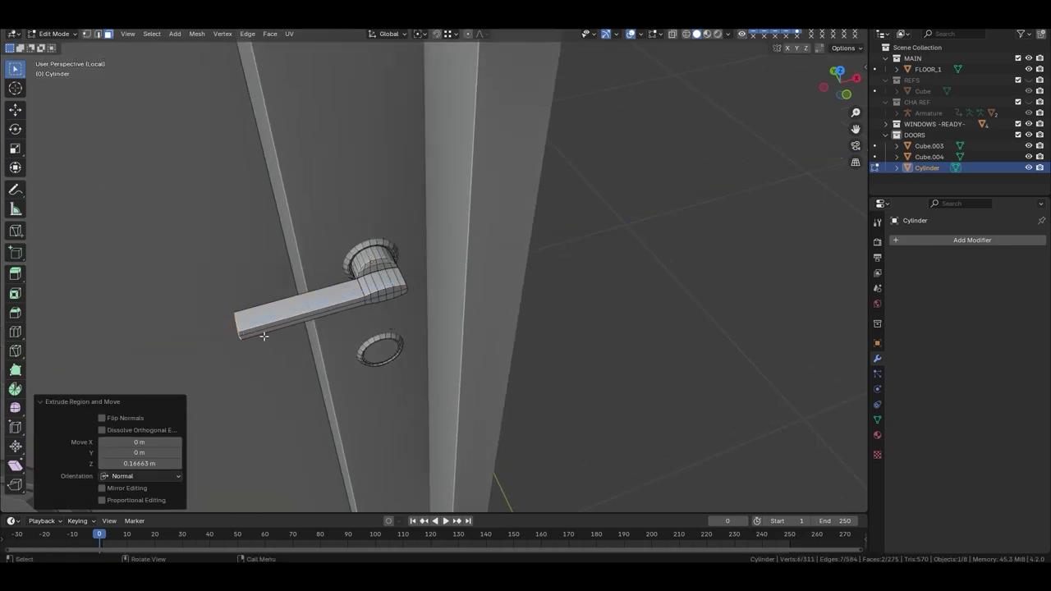
{"action": "key", "text": "KP_1"}
{"action": "scroll", "coordinate": [364, 301], "scroll_direction": "up", "scroll_amount": 3}
Extrude the lever's end, then add an angled segment to start the curl.
{"action": "key", "text": "g"}
{"action": "key", "text": "Escape"}
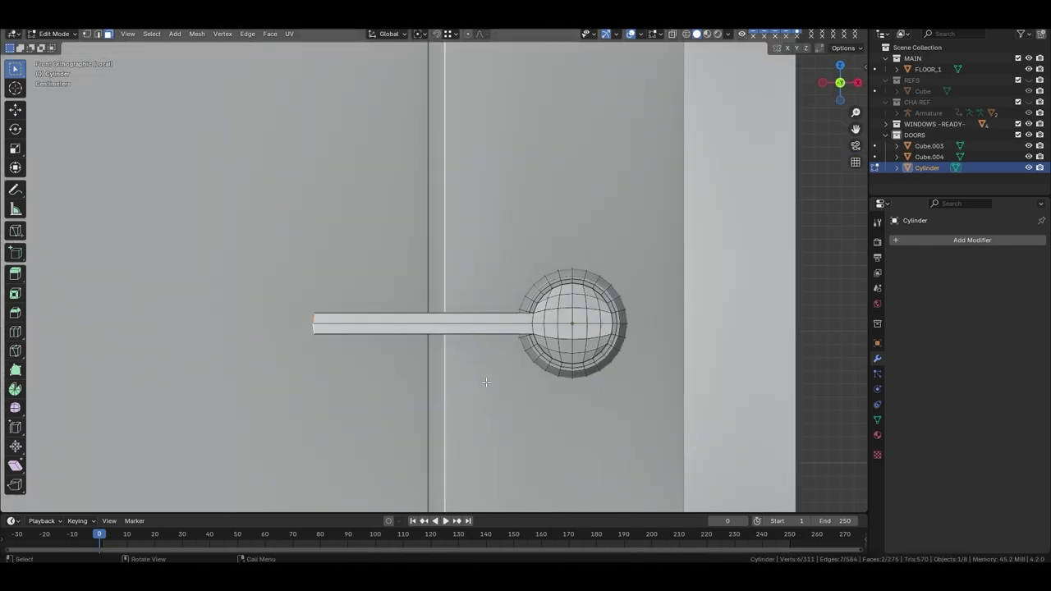
{"action": "key", "text": "e"}
{"action": "left_click", "coordinate": [421, 375]}
{"action": "scroll", "coordinate": [395, 335], "scroll_direction": "up", "scroll_amount": 3}
{"action": "right_click", "coordinate": [353, 343], "text": "ctrl"}
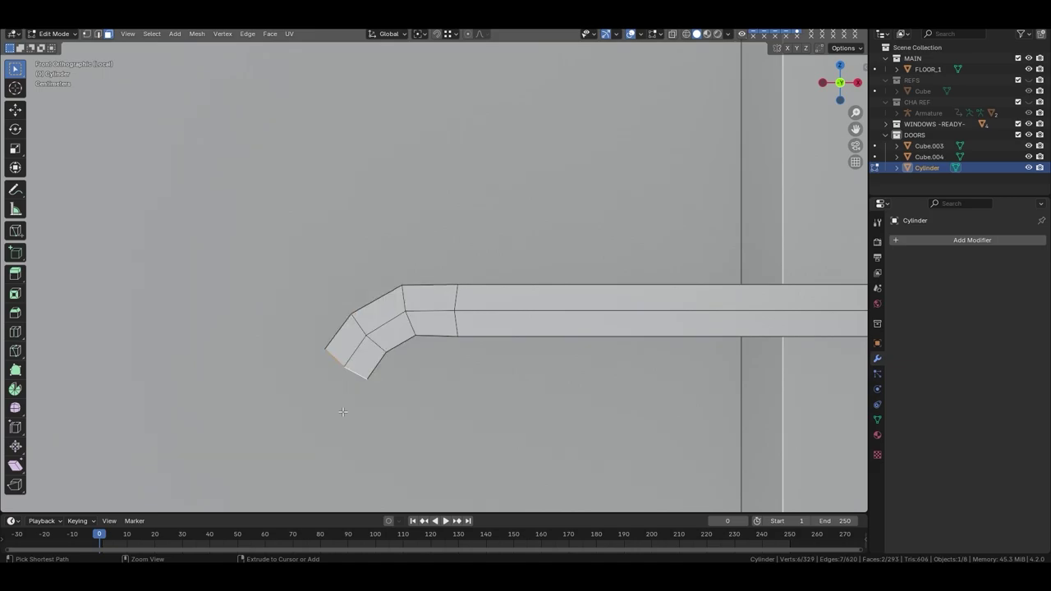
Add an edge loop and slide it along the handle's curved end.
{"action": "middle_click_drag", "start_coordinate": [362, 382], "coordinate": [410, 394]}
{"action": "scroll", "coordinate": [432, 408], "scroll_direction": "up", "scroll_amount": 2}
{"action": "key", "text": "2"}
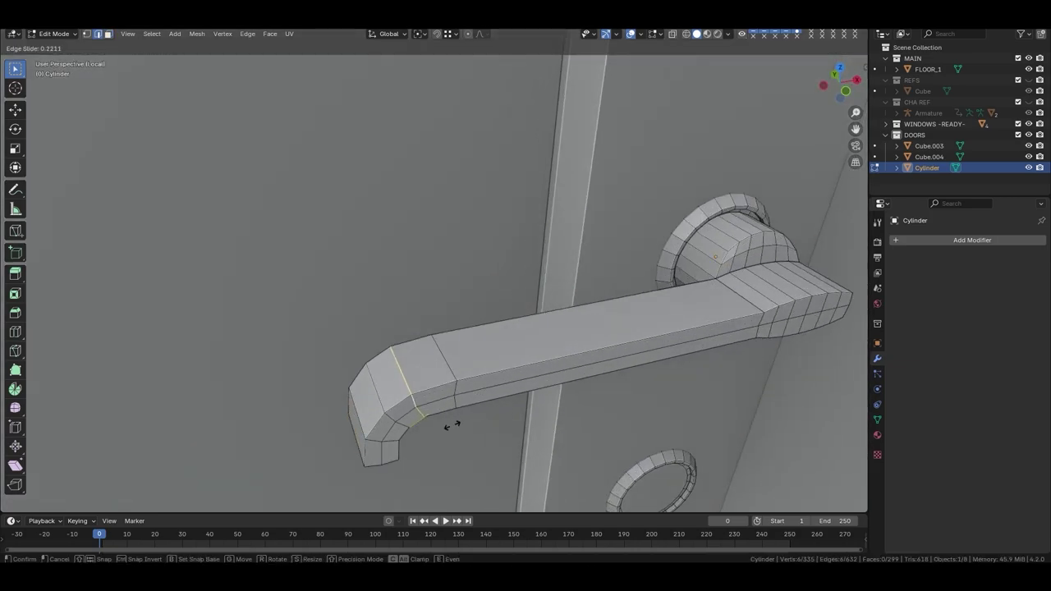
{"action": "left_click", "coordinate": [452, 424]}
{"action": "scroll", "coordinate": [468, 414], "scroll_direction": "down", "scroll_amount": 5}
{"action": "middle_click_drag", "start_coordinate": [486, 406], "coordinate": [420, 399]}
{"action": "scroll", "coordinate": [421, 399], "scroll_direction": "up", "scroll_amount": 3}
{"action": "scroll", "coordinate": [346, 354], "scroll_direction": "up", "scroll_amount": 2}
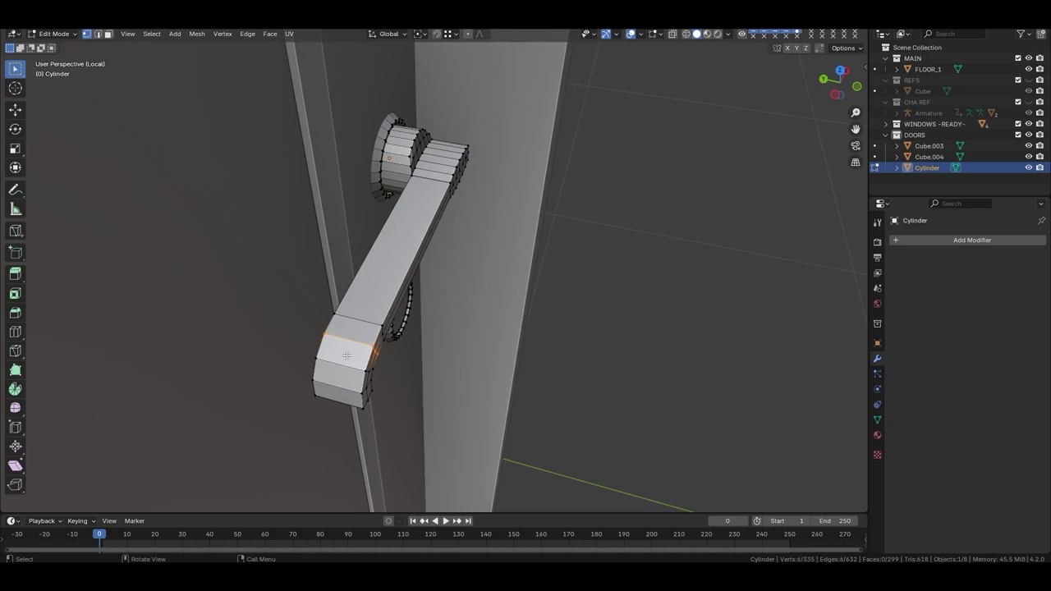
Select the curled end and move it 0.01375 m along Y.
{"action": "key", "text": "alt+z"}
{"action": "middle_click_drag", "start_coordinate": [346, 354], "coordinate": [312, 329]}
{"action": "left_click_drag", "start_coordinate": [300, 291], "coordinate": [440, 401]}
{"action": "left_click", "coordinate": [458, 257]}
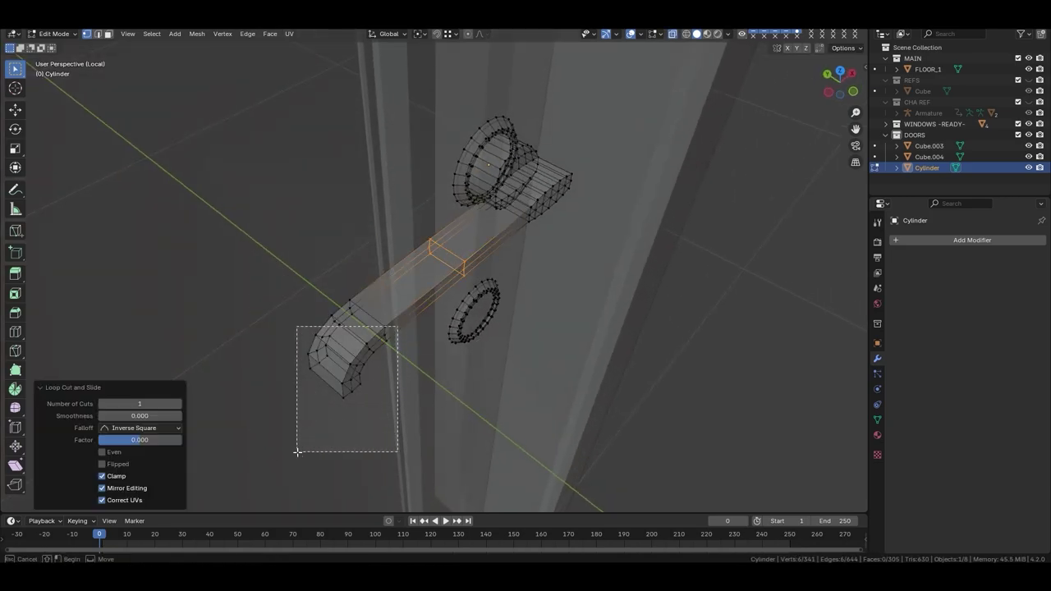
{"action": "left_click_drag", "start_coordinate": [399, 326], "coordinate": [304, 480]}
{"action": "key", "text": "alt+z"}
{"action": "key", "text": "g"}
{"action": "left_click", "coordinate": [426, 461]}
Slide two edge loops near the handle base to shape its length.
{"action": "middle_click_drag", "start_coordinate": [425, 460], "coordinate": [439, 291]}
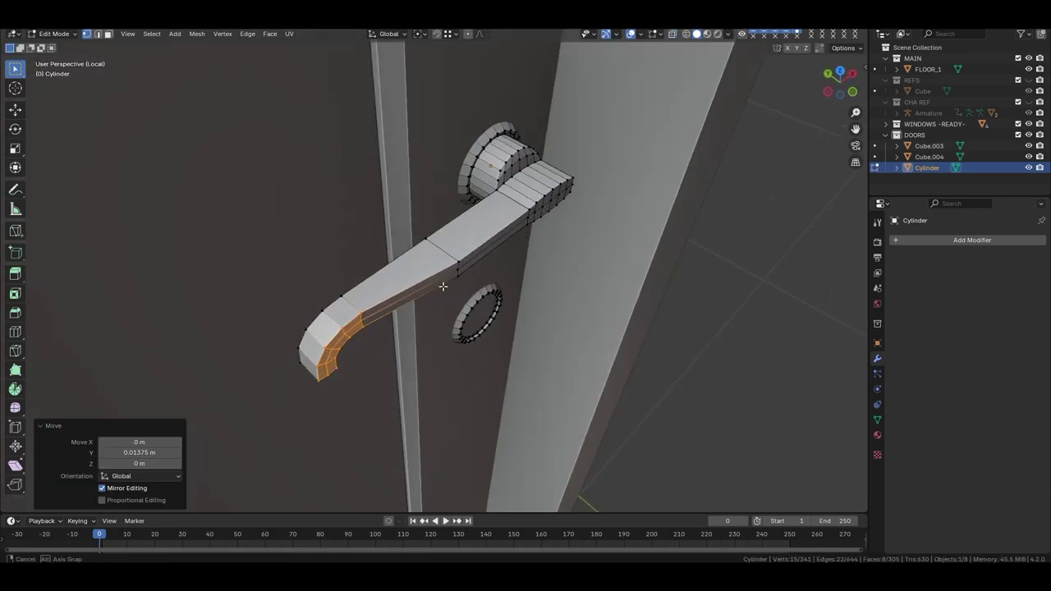
{"action": "scroll", "coordinate": [430, 328], "scroll_direction": "up", "scroll_amount": 4}
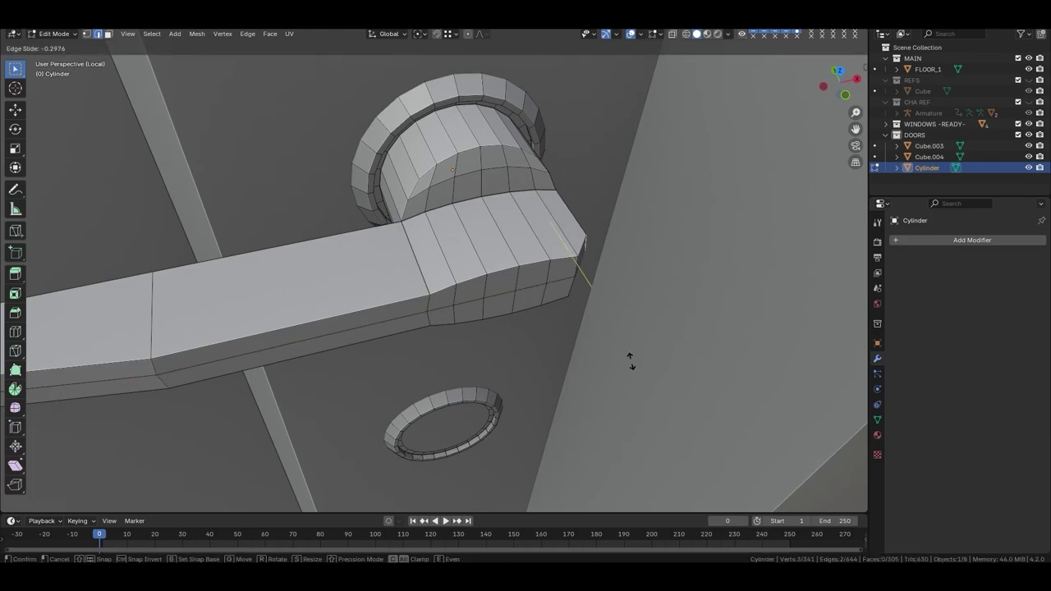
{"action": "left_click", "coordinate": [587, 265]}
{"action": "middle_click_drag", "start_coordinate": [586, 265], "coordinate": [549, 283]}
{"action": "key", "text": "g"}
{"action": "key", "text": "g"}
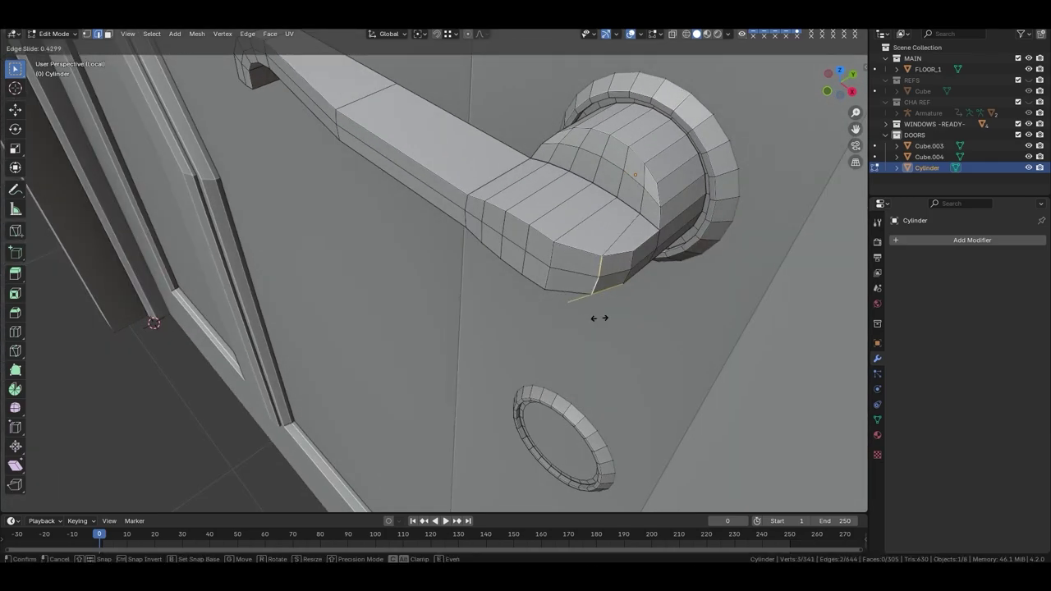
{"action": "left_click", "coordinate": [594, 317]}
{"action": "key", "text": "g"}
{"action": "key", "text": "g"}
{"action": "left_click", "coordinate": [562, 297]}
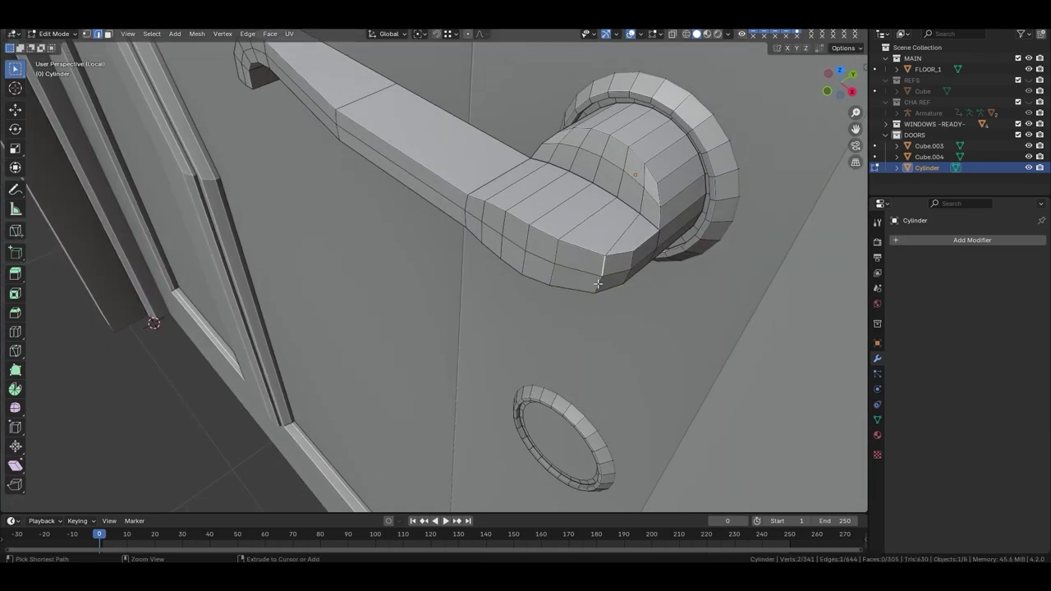
Check the whole door, then move the curled end along X.
{"action": "key", "text": "Tab"}
{"action": "scroll", "coordinate": [581, 303], "scroll_direction": "down", "scroll_amount": 8}
{"action": "scroll", "coordinate": [399, 296], "scroll_direction": "up", "scroll_amount": 8}
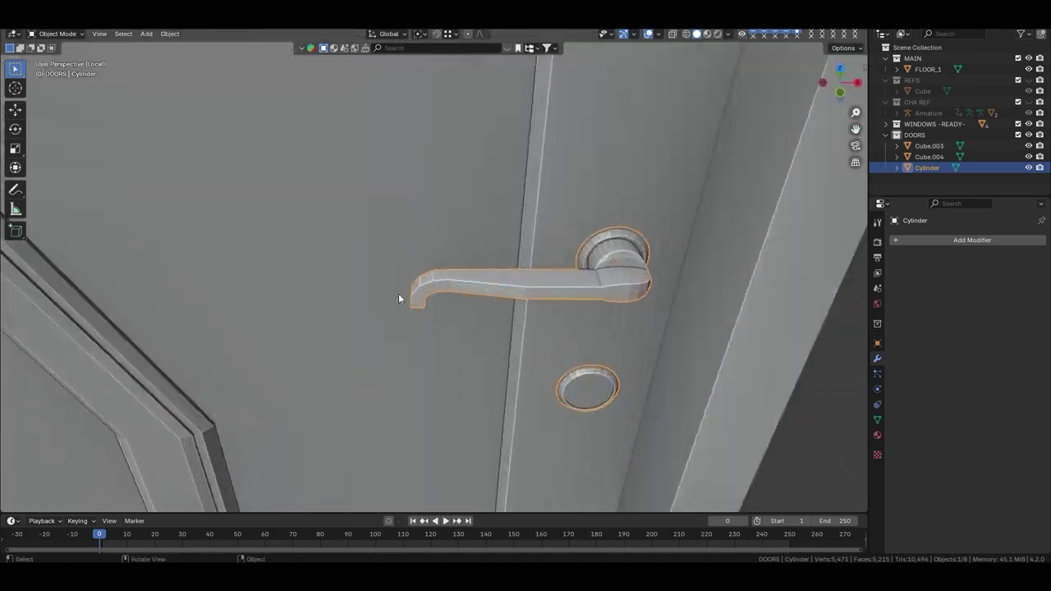
{"action": "key", "text": "Tab"}
{"action": "key", "text": "g"}
{"action": "left_click", "coordinate": [450, 363]}
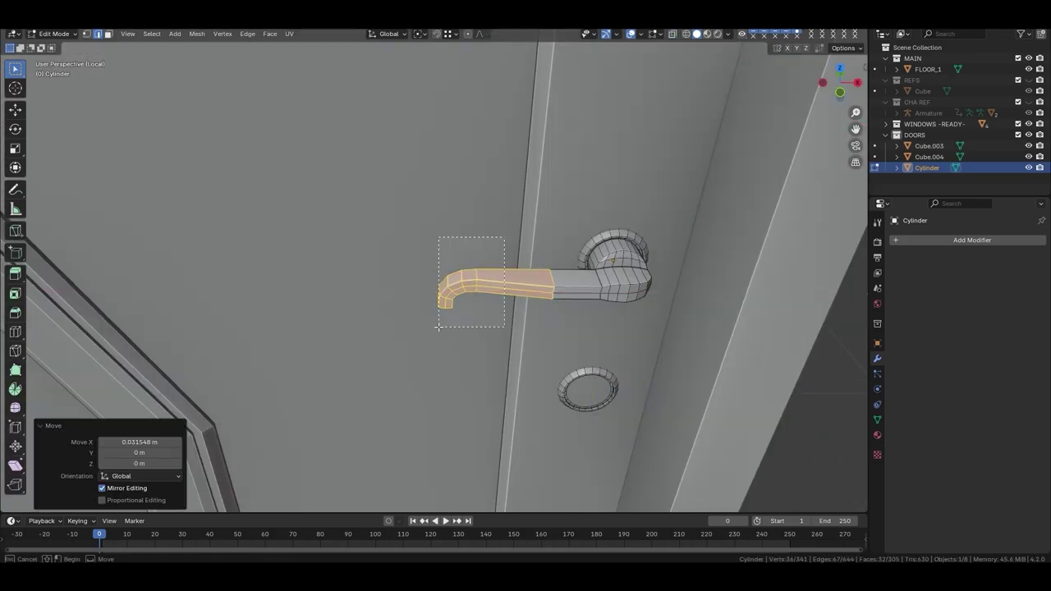
Reposition the curled end further along X.
{"action": "key", "text": "g"}
{"action": "key", "text": "x"}
{"action": "key", "text": "Escape"}
{"action": "scroll", "coordinate": [418, 361], "scroll_direction": "up", "scroll_amount": 4}
{"action": "key", "text": "alt+z"}
{"action": "key", "text": "alt+z"}
{"action": "key", "text": "g"}
{"action": "key", "text": "x"}
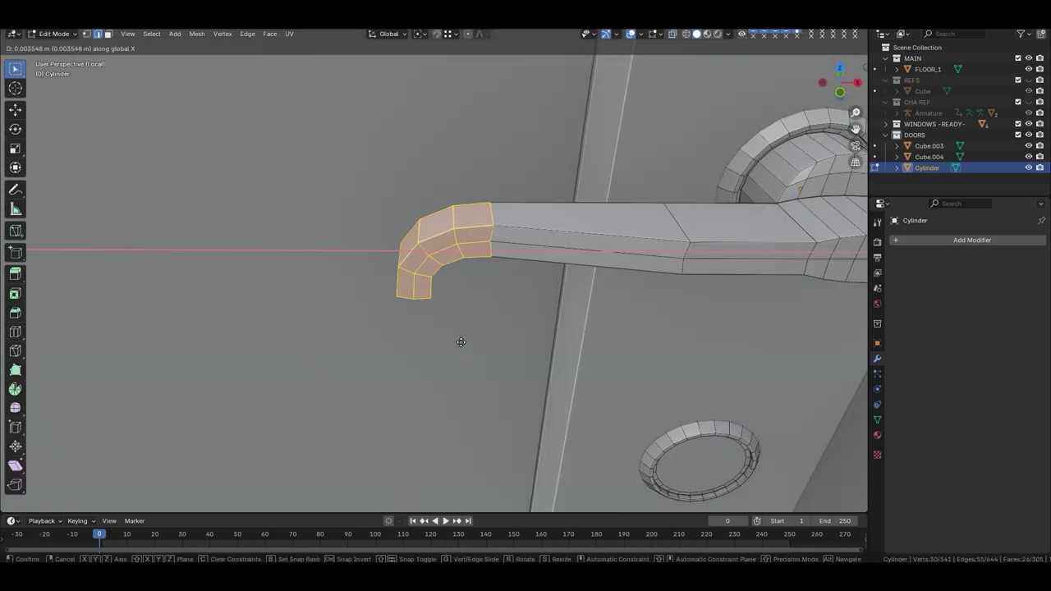
{"action": "left_click", "coordinate": [435, 274], "text": "ctrl"}
Move the end faces along Y and inspect the whole door.
{"action": "key", "text": "g"}
{"action": "key", "text": "y"}
{"action": "key", "text": "Return"}
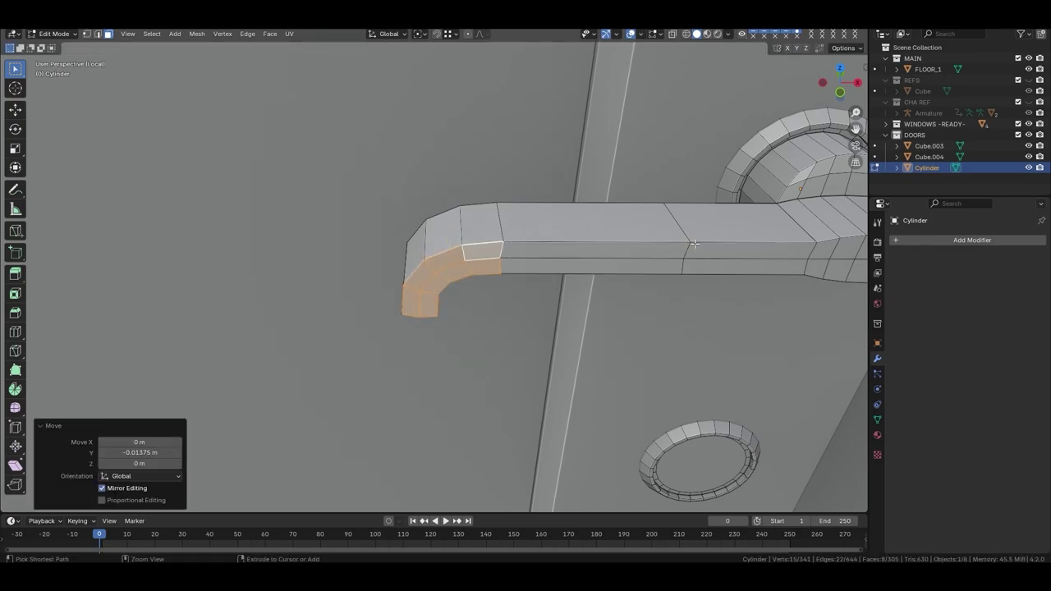
{"action": "key", "text": "Tab"}
{"action": "key", "text": "Home"}
{"action": "mouse_move", "coordinate": [688, 387]}
{"action": "middle_mouse_down"}
{"action": "mouse_move", "coordinate": [617, 343]}
{"action": "mouse_move", "coordinate": [545, 382]}
{"action": "mouse_move", "coordinate": [535, 158]}
{"action": "mouse_move", "coordinate": [539, 175]}
{"action": "middle_mouse_up"}
Add a tip edge to the selection and pull the handle tip back along Y.
{"action": "key", "text": "Tab"}
{"action": "key", "text": "KP_Decimal"}
{"action": "key", "text": "alt+z"}
{"action": "key", "text": "2"}
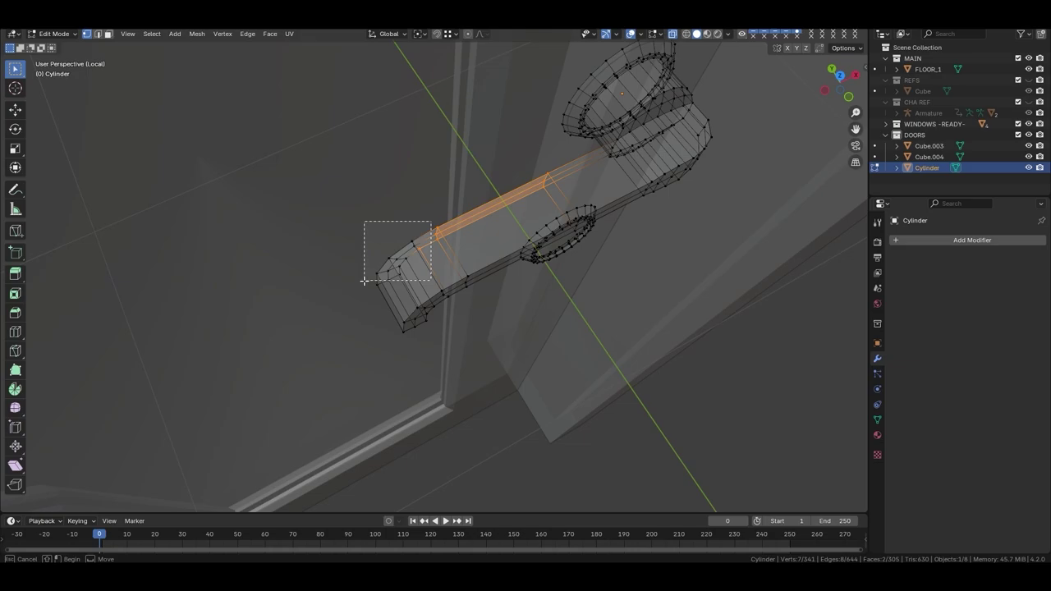
{"action": "left_click", "coordinate": [405, 267], "text": "shift"}
{"action": "key", "text": "alt+z"}
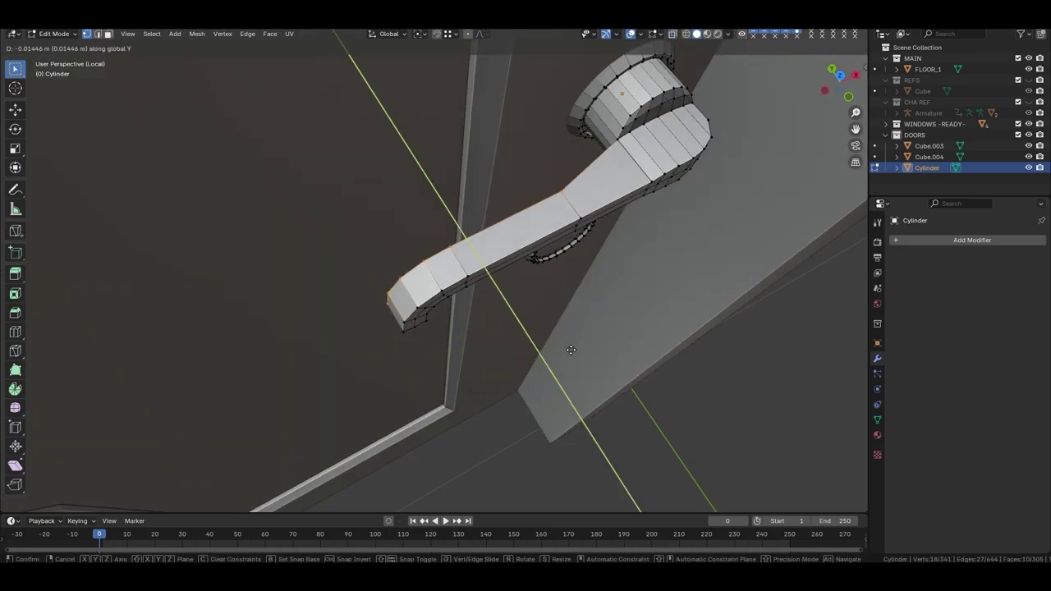
{"action": "left_click", "coordinate": [571, 349]}
{"action": "mouse_move", "coordinate": [571, 350]}
{"action": "middle_mouse_down"}
{"action": "mouse_move", "coordinate": [433, 375]}
{"action": "mouse_move", "coordinate": [415, 415]}
{"action": "middle_mouse_up"}
{"action": "key", "text": "Tab"}
{"action": "key", "text": "Tab"}
{"action": "scroll", "coordinate": [416, 416], "scroll_direction": "up", "scroll_amount": 4}
Select the round escutcheon and move its face 0.0671 m up.
{"action": "key", "text": "l"}
{"action": "key", "text": "grave"}
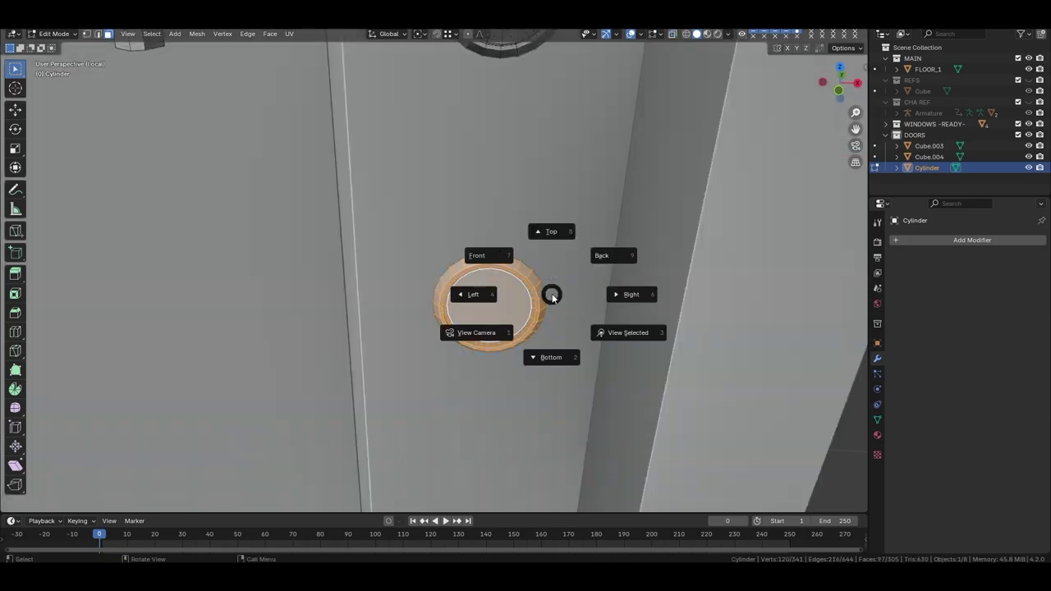
{"action": "middle_click_drag", "start_coordinate": [552, 298], "coordinate": [534, 404]}
{"action": "key", "text": "g"}
{"action": "key", "text": "z"}
{"action": "left_click", "coordinate": [528, 347]}
{"action": "mouse_move", "coordinate": [527, 348]}
{"action": "middle_mouse_down"}
{"action": "mouse_move", "coordinate": [517, 315]}
{"action": "mouse_move", "coordinate": [493, 362]}
{"action": "middle_mouse_up"}
{"action": "key", "text": "alt+z"}
{"action": "left_click", "coordinate": [571, 342]}
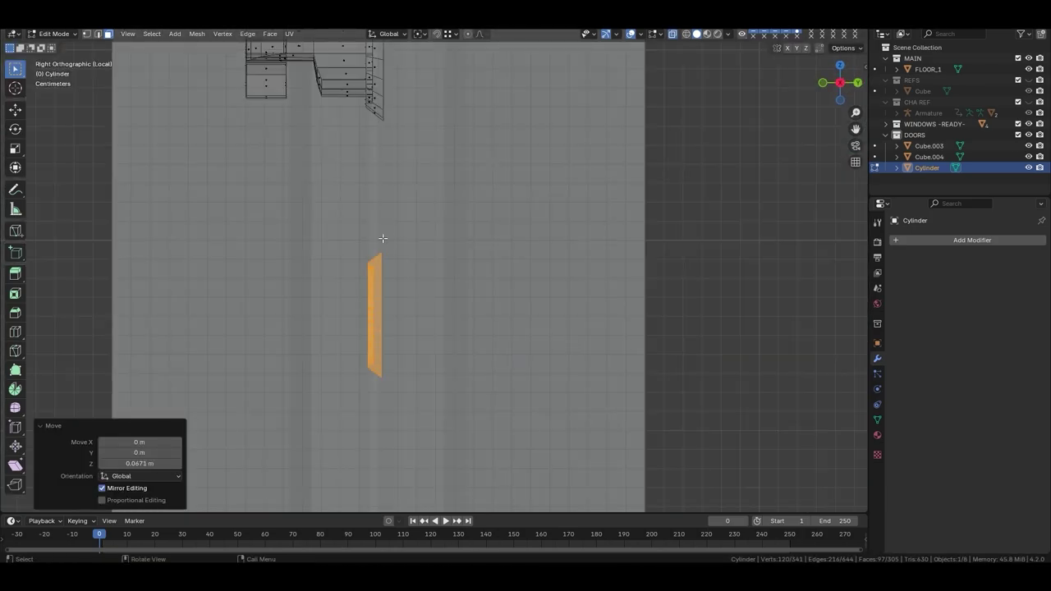
Nudge the face along Y and push the inner face in slightly.
{"action": "key", "text": "g"}
{"action": "key", "text": "y"}
{"action": "left_click", "coordinate": [359, 377]}
{"action": "mouse_move", "coordinate": [358, 377]}
{"action": "middle_mouse_down"}
{"action": "mouse_move", "coordinate": [484, 261]}
{"action": "mouse_move", "coordinate": [465, 403]}
{"action": "middle_mouse_up"}
{"action": "key", "text": "KP_Decimal"}
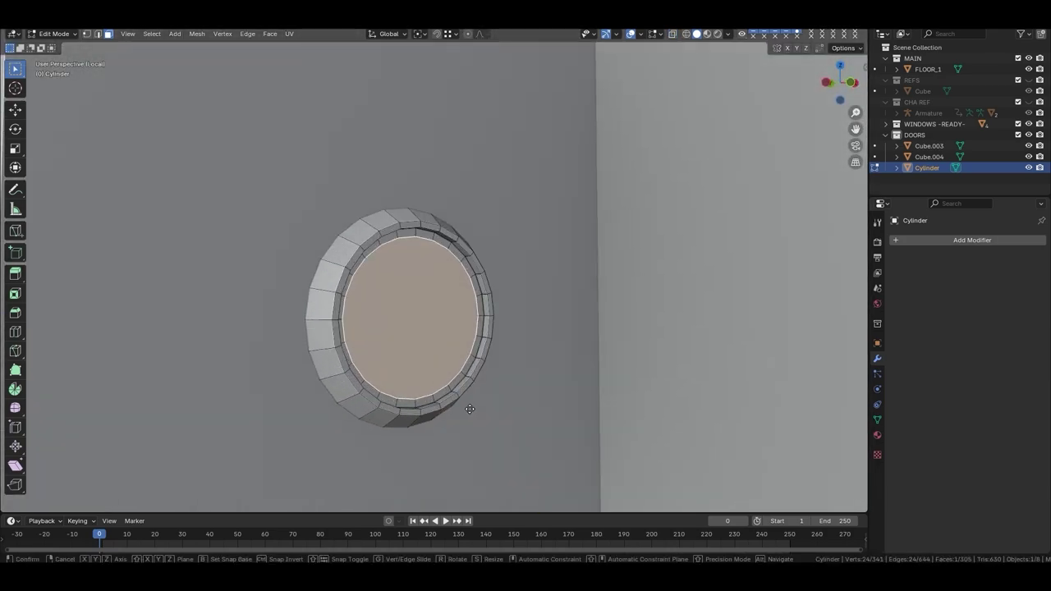
{"action": "key", "text": "g"}
{"action": "key", "text": "y"}
{"action": "left_click", "coordinate": [474, 409]}
Shrink the inner face to 0.787, then squash it along X into a narrow ellipse.
{"action": "key", "text": "s"}
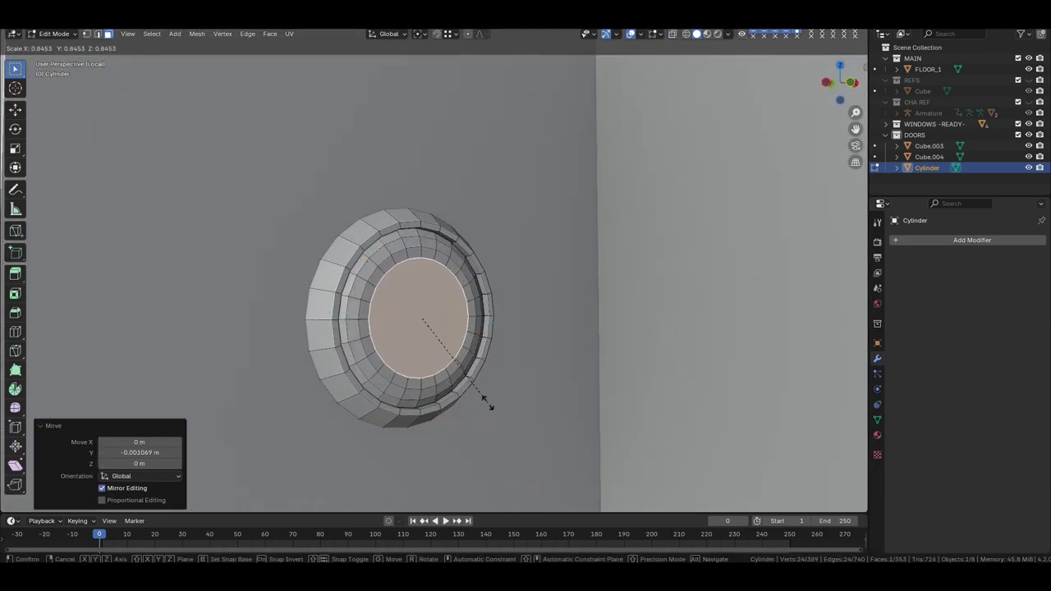
{"action": "left_click", "coordinate": [486, 402]}
{"action": "key", "text": "s"}
{"action": "key", "text": "x"}
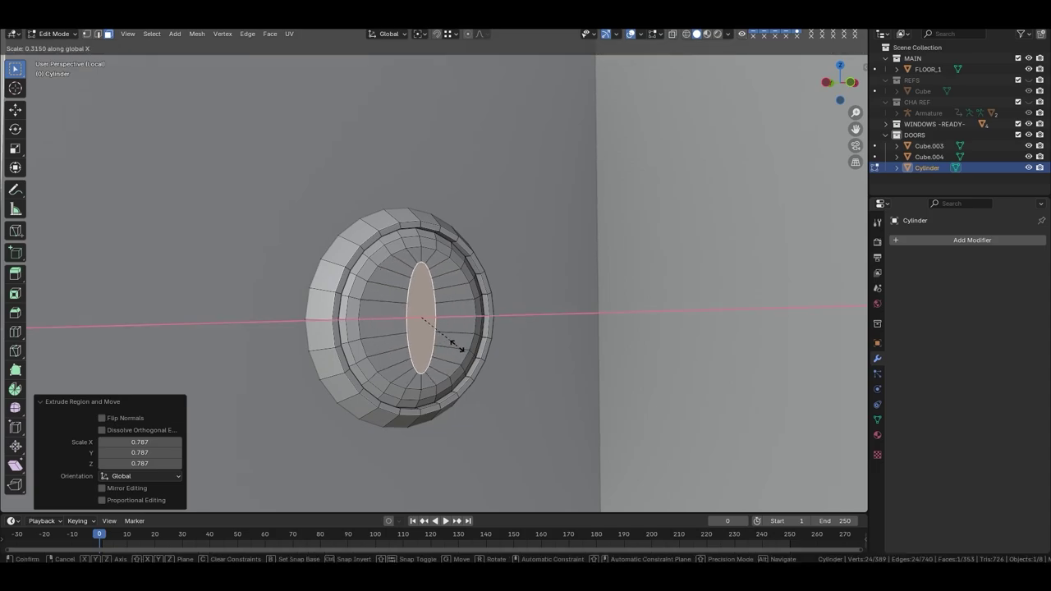
{"action": "left_click", "coordinate": [452, 344]}
{"action": "middle_click_drag", "start_coordinate": [453, 344], "coordinate": [438, 251]}
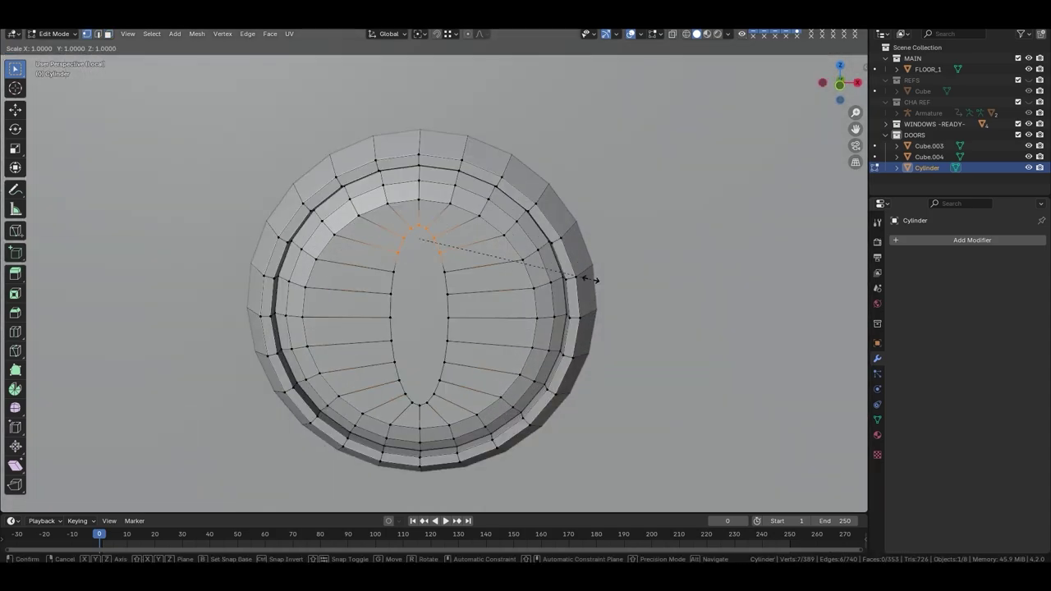
{"action": "left_click", "coordinate": [680, 279]}
Widen the keyhole's round top by scaling along X.
{"action": "key", "text": "s"}
{"action": "left_click", "coordinate": [481, 305]}
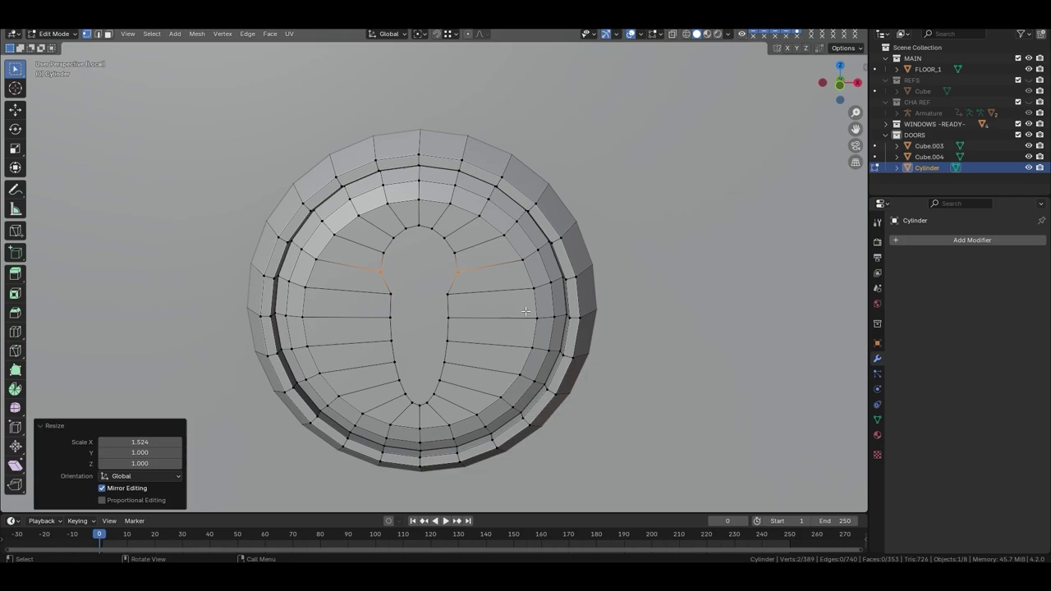
{"action": "key", "text": "s"}
{"action": "left_click", "coordinate": [496, 318]}
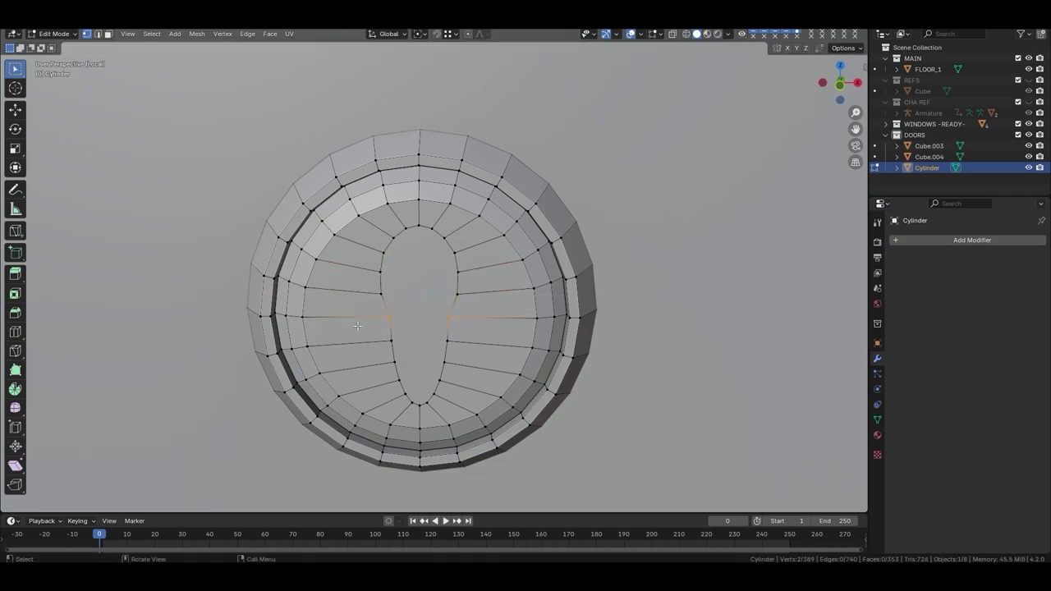
Select the lower vertices and narrow them along X into the keyhole slot.
{"action": "left_click_drag", "start_coordinate": [380, 390], "coordinate": [381, 389]}
{"action": "key", "text": "s"}
{"action": "key", "text": "x"}
{"action": "left_click", "coordinate": [476, 355]}
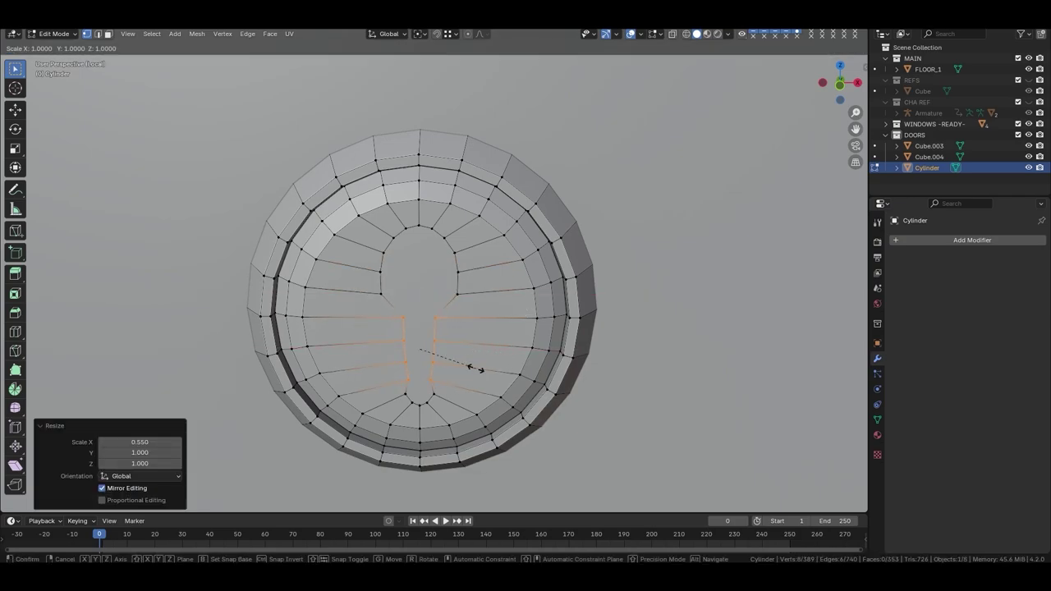
{"action": "right_click", "coordinate": [474, 369]}
{"action": "key", "text": "s"}
{"action": "key", "text": "x"}
{"action": "left_click", "coordinate": [475, 368]}
Straighten the slot's left side into a vertical line.
{"action": "left_click", "coordinate": [409, 395]}
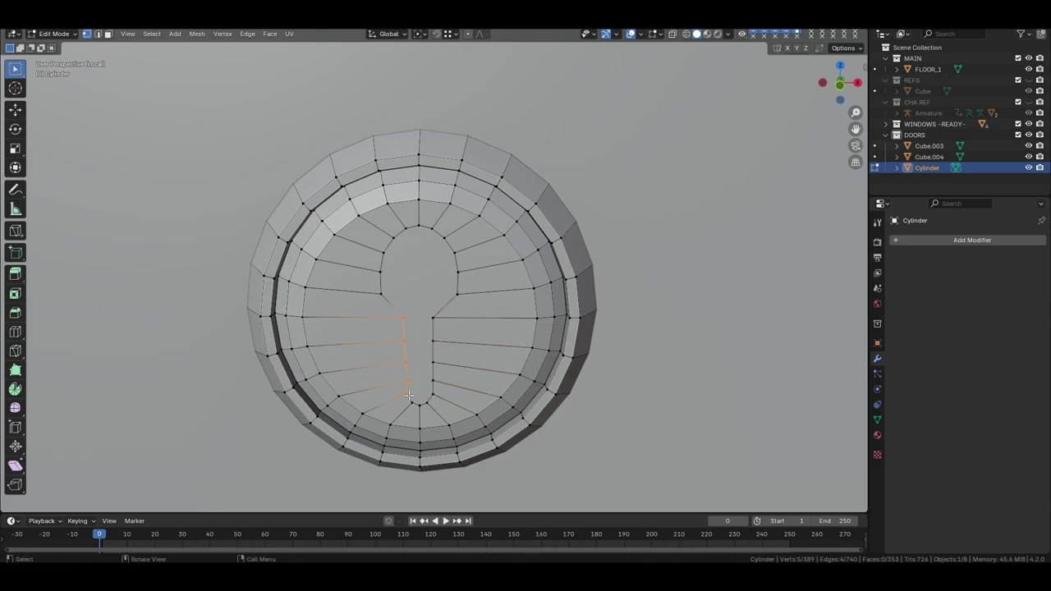
{"action": "key", "text": "s"}
{"action": "key", "text": "x"}
{"action": "key", "text": "Return"}
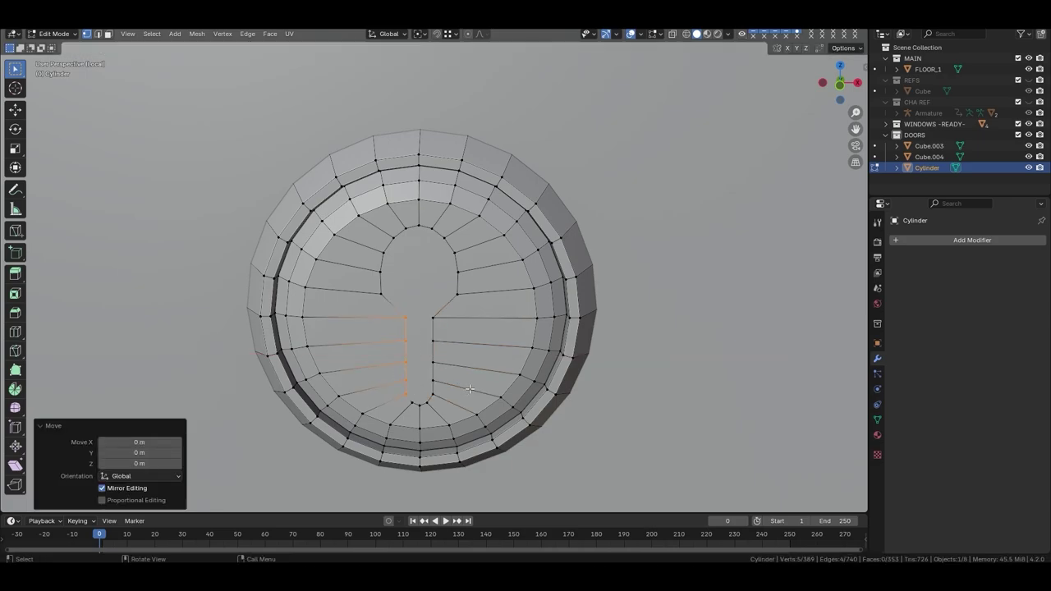
Resize the rim vertices of the keyhole's round top.
{"action": "left_click", "coordinate": [457, 293]}
{"action": "left_click", "coordinate": [380, 293], "text": "shift"}
{"action": "left_click", "coordinate": [490, 313]}
{"action": "key", "text": "s"}
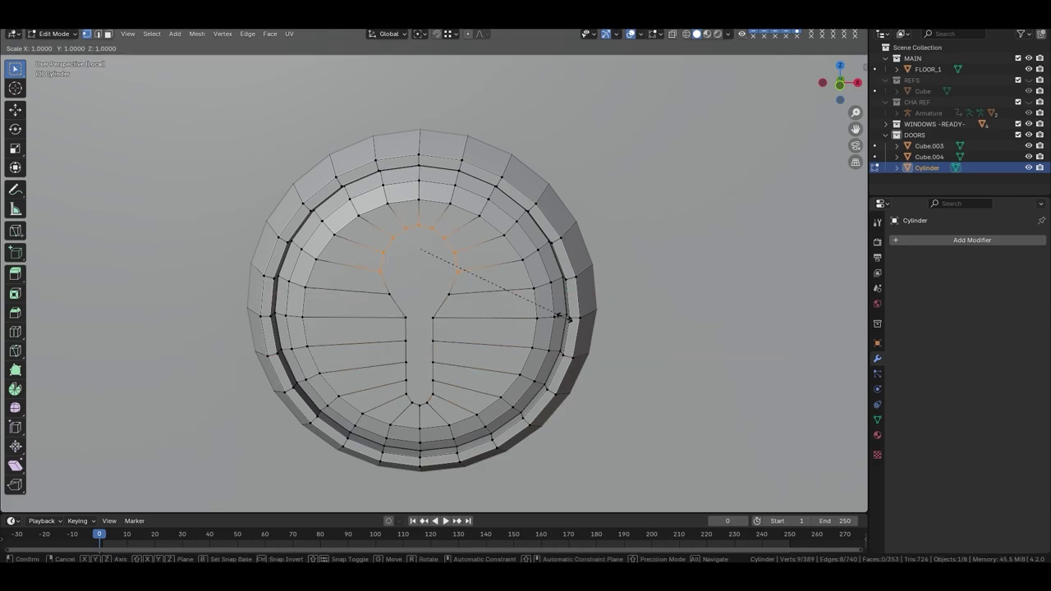
{"action": "left_click", "coordinate": [517, 299]}
Narrow the keyhole waist vertices along X.
{"action": "left_click", "coordinate": [397, 293]}
{"action": "left_click", "coordinate": [444, 293], "text": "shift"}
{"action": "key", "text": "s"}
{"action": "key", "text": "x"}
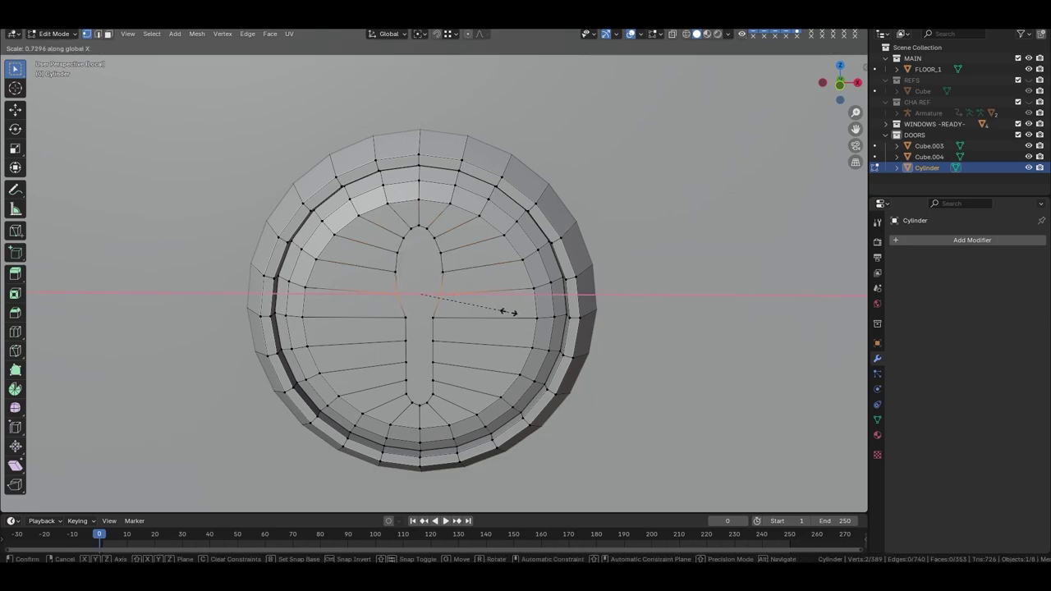
{"action": "left_click", "coordinate": [509, 312]}
{"action": "scroll", "coordinate": [410, 249], "scroll_direction": "up", "scroll_amount": 3}
Select the keyhole boundary loop and fill the opening with faces.
{"action": "middle_click_drag", "start_coordinate": [409, 249], "coordinate": [410, 249]}
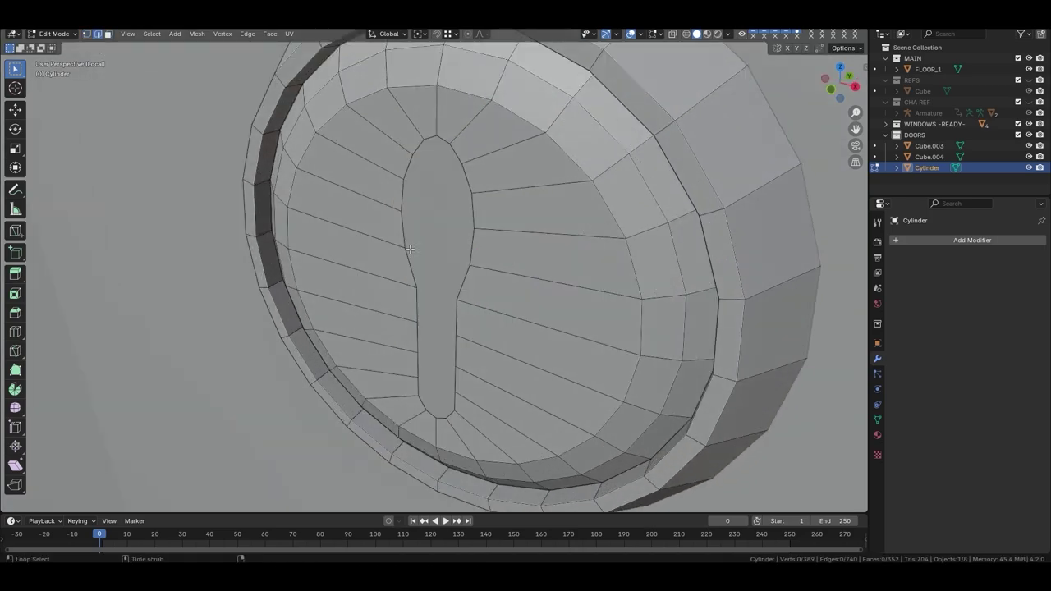
{"action": "left_click", "coordinate": [410, 249], "text": "alt"}
{"action": "key", "text": "ctrl+f"}
{"action": "left_click", "coordinate": [452, 252]}
{"action": "left_click", "coordinate": [179, 488]}
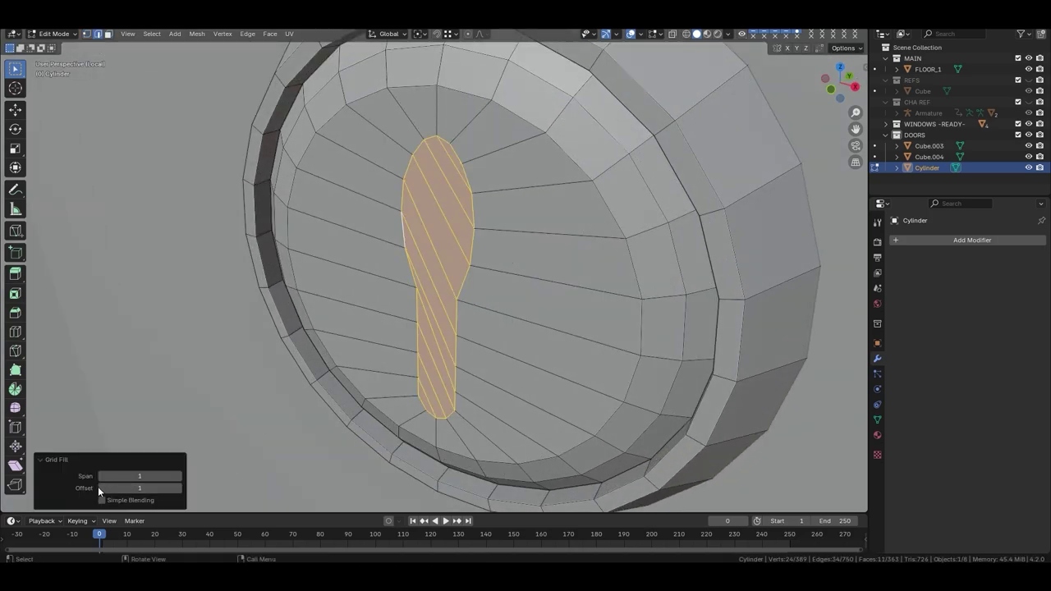
{"action": "key", "text": "ctrl+z"}
{"action": "key", "text": "ctrl+f"}
{"action": "left_click", "coordinate": [461, 246]}
{"action": "middle_click_drag", "start_coordinate": [493, 288], "coordinate": [514, 305]}
Extrude the keyhole faces, inset a 0.00045 m rim, and extrude inward to recess them.
{"action": "key", "text": "e"}
{"action": "left_click", "coordinate": [583, 344]}
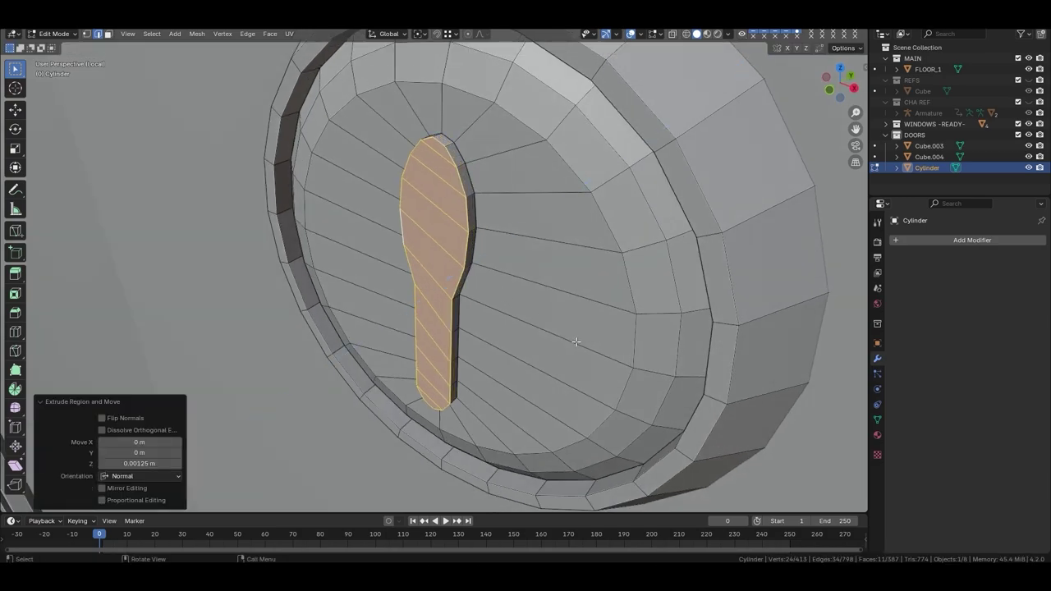
{"action": "key", "text": "i"}
{"action": "key", "text": "Escape"}
{"action": "key", "text": "i"}
{"action": "left_click", "coordinate": [546, 333]}
{"action": "key", "text": "e"}
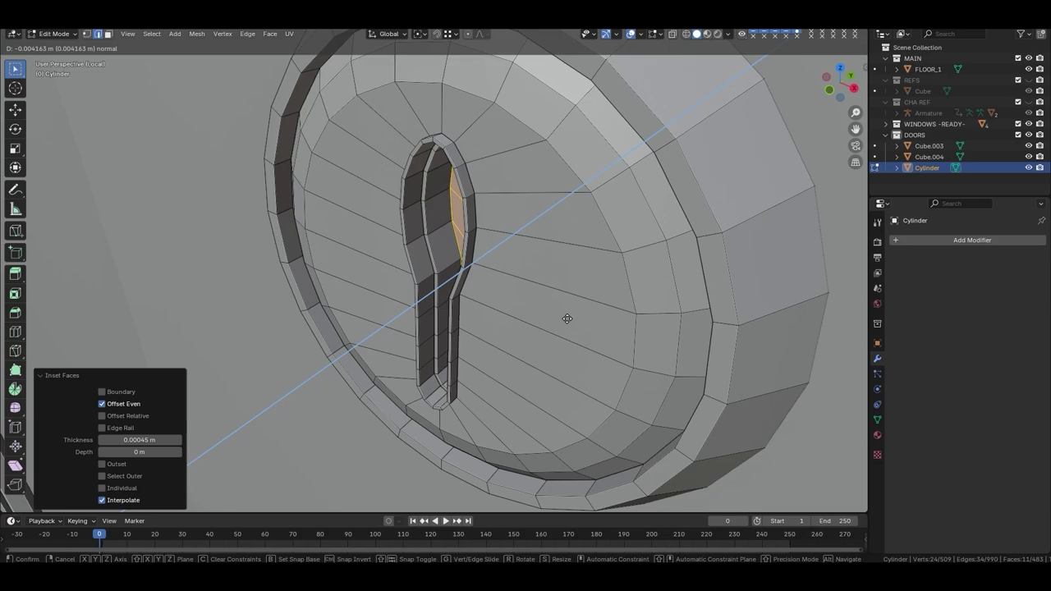
{"action": "left_click", "coordinate": [567, 319]}
Review the recessed keyhole in object mode, then resume editing the fittings mesh.
{"action": "middle_click_drag", "start_coordinate": [553, 305], "coordinate": [575, 256]}
{"action": "key", "text": "Tab"}
{"action": "scroll", "coordinate": [539, 310], "scroll_direction": "down", "scroll_amount": 3}
{"action": "scroll", "coordinate": [555, 302], "scroll_direction": "down", "scroll_amount": 6}
{"action": "key", "text": "Tab"}
{"action": "scroll", "coordinate": [492, 205], "scroll_direction": "up", "scroll_amount": 5}
Select the rosette and escutcheon ring faces, try a bridge between them, then undo it.
{"action": "left_click", "coordinate": [332, 147], "text": "ctrl"}
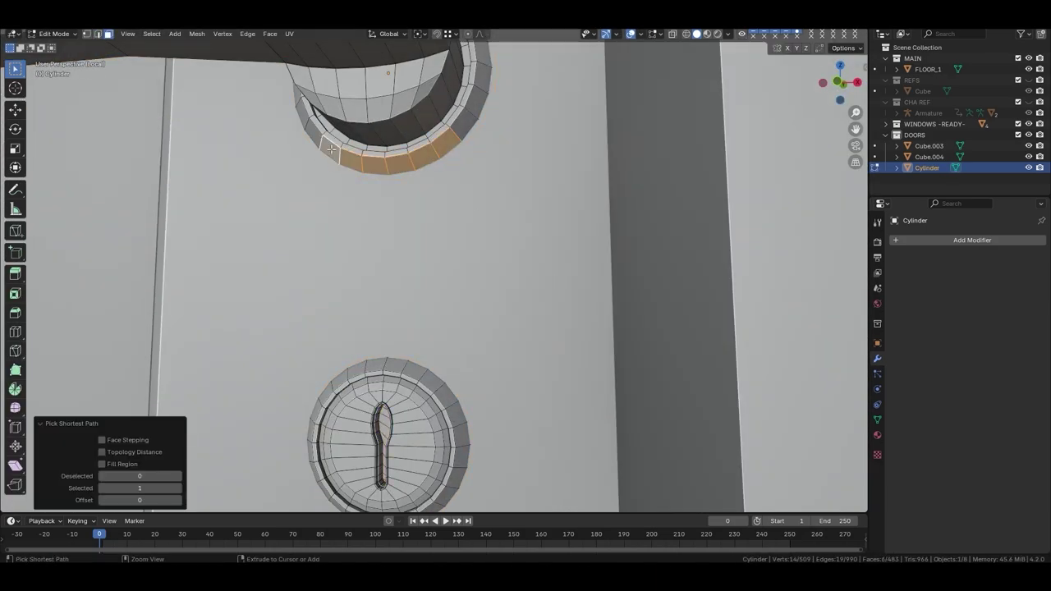
{"action": "middle_click_drag", "start_coordinate": [401, 332], "coordinate": [444, 353]}
{"action": "left_click", "coordinate": [474, 384], "text": "shift"}
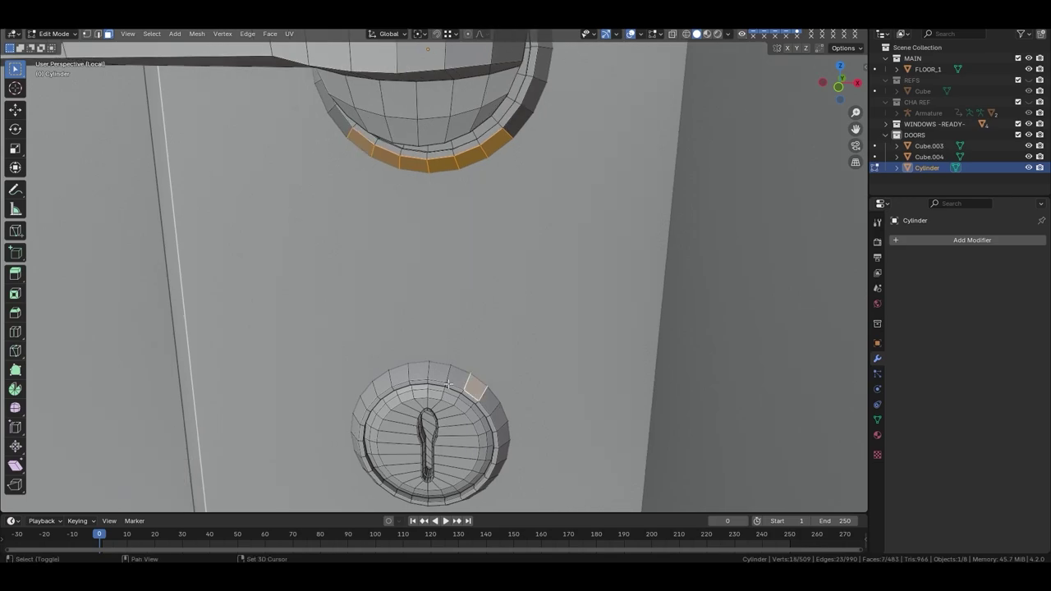
{"action": "left_click", "coordinate": [375, 386], "text": "ctrl"}
{"action": "key", "text": "ctrl+e"}
{"action": "key", "text": "ctrl+z"}
Add more escutcheon ring faces and bridge the rosette and escutcheon loops into a backplate strip.
{"action": "middle_click_drag", "start_coordinate": [374, 386], "coordinate": [475, 281]}
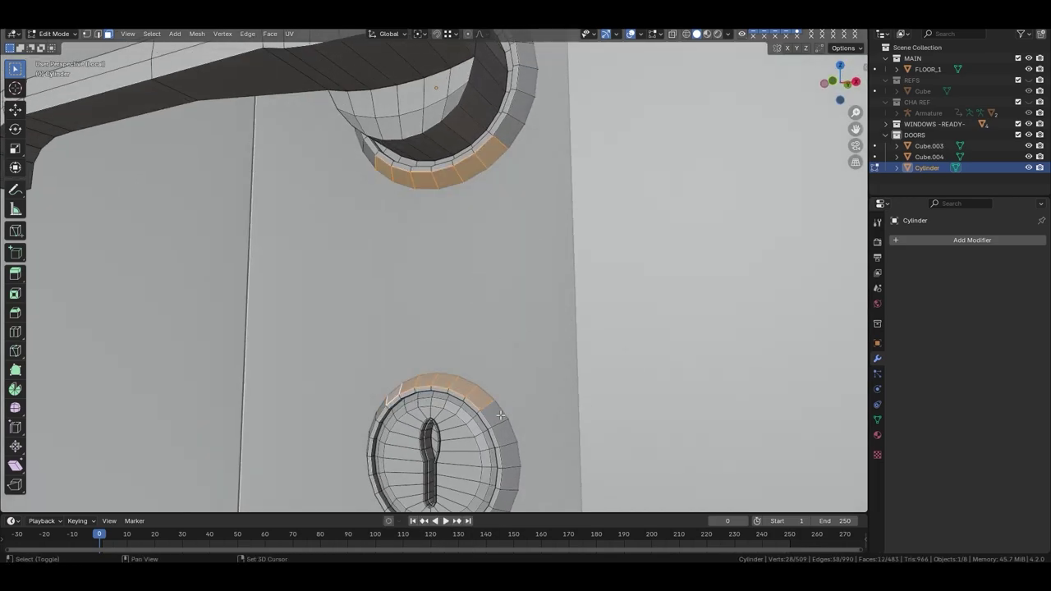
{"action": "middle_click_drag", "start_coordinate": [500, 415], "coordinate": [503, 420]}
{"action": "left_click", "coordinate": [502, 421], "text": "ctrl"}
{"action": "key", "text": "ctrl+e"}
{"action": "key", "text": "ctrl+z"}
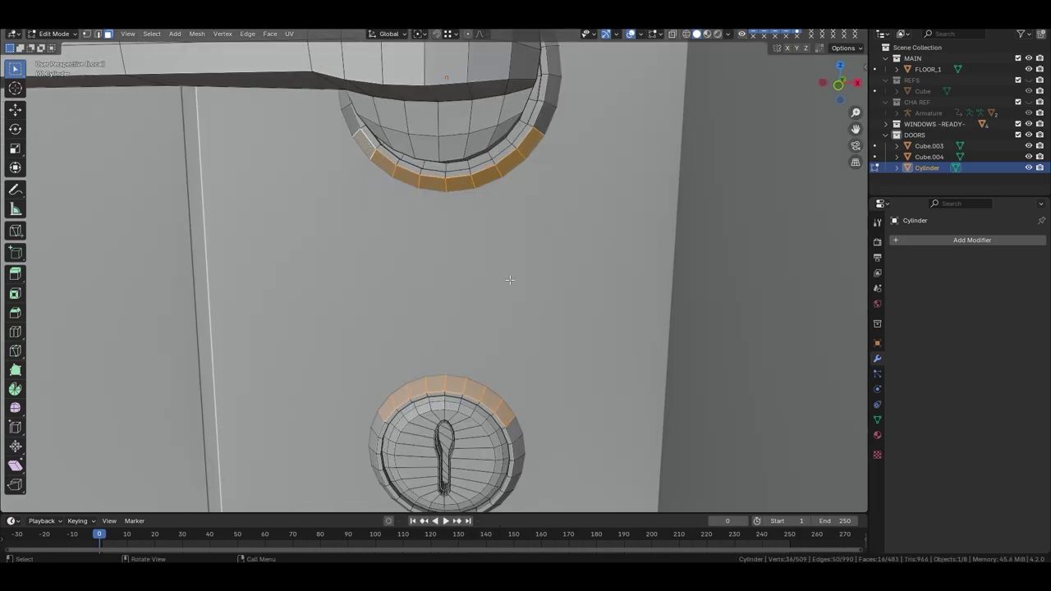
{"action": "key", "text": "ctrl+e"}
Zoom out to view the whole door and deselect everything.
{"action": "middle_click_drag", "start_coordinate": [509, 280], "coordinate": [594, 281]}
{"action": "scroll", "coordinate": [482, 316], "scroll_direction": "down", "scroll_amount": 2}
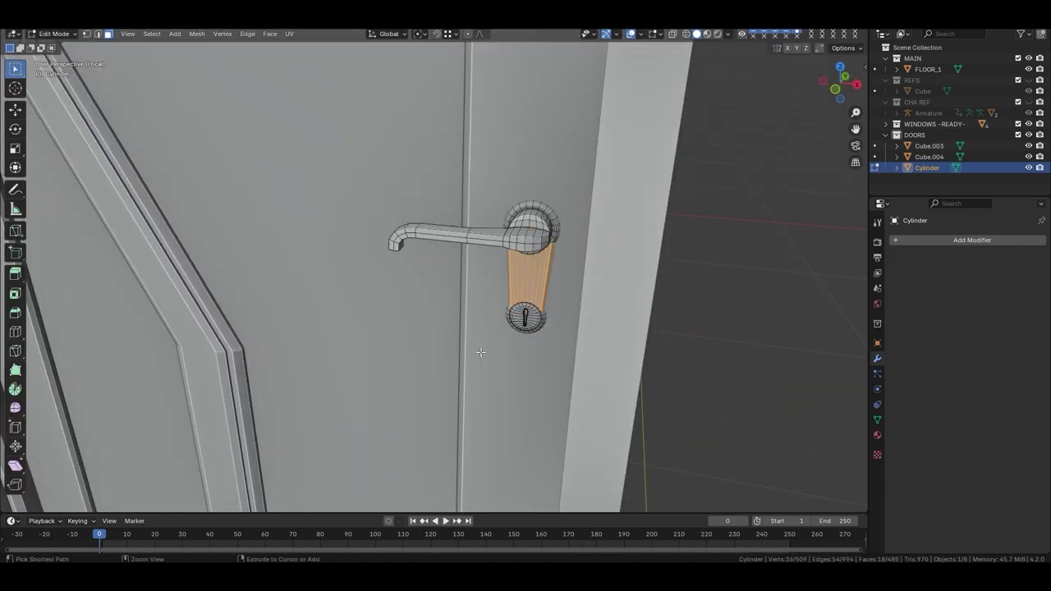
{"action": "scroll", "coordinate": [575, 316], "scroll_direction": "down", "scroll_amount": 5}
{"action": "left_click", "coordinate": [705, 318]}
Select the handle object, view the door from the front, and enter Edit Mode.
{"action": "left_click", "coordinate": [647, 300]}
{"action": "scroll", "coordinate": [646, 300], "scroll_direction": "up", "scroll_amount": 3}
{"action": "key", "text": "grave"}
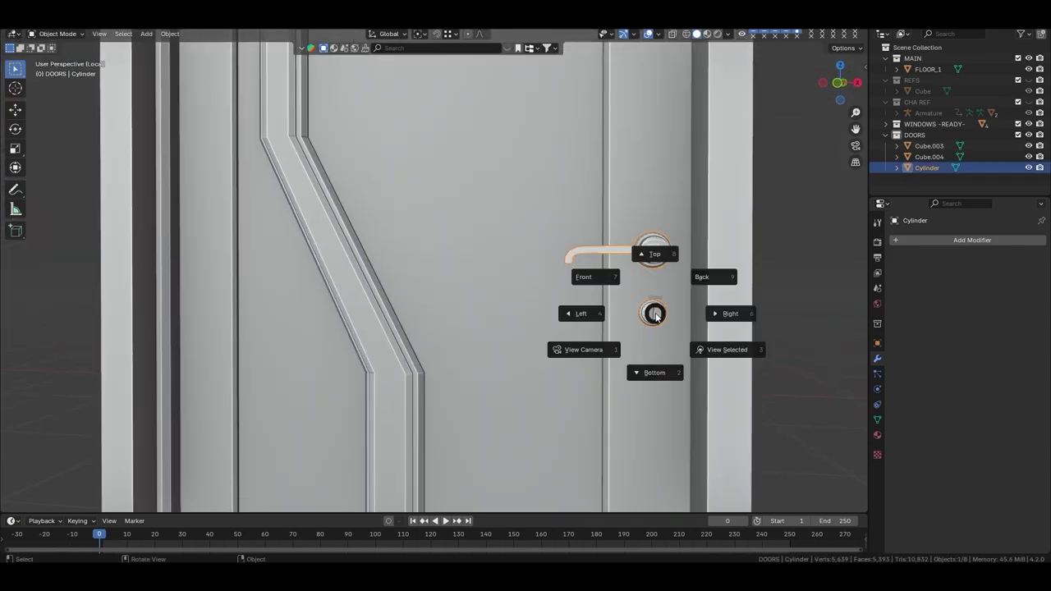
{"action": "left_click", "coordinate": [579, 277]}
{"action": "key", "text": "Tab"}
Duplicate the round fitting higher up the door edge and scale the copy to 0.741.
{"action": "key", "text": "g"}
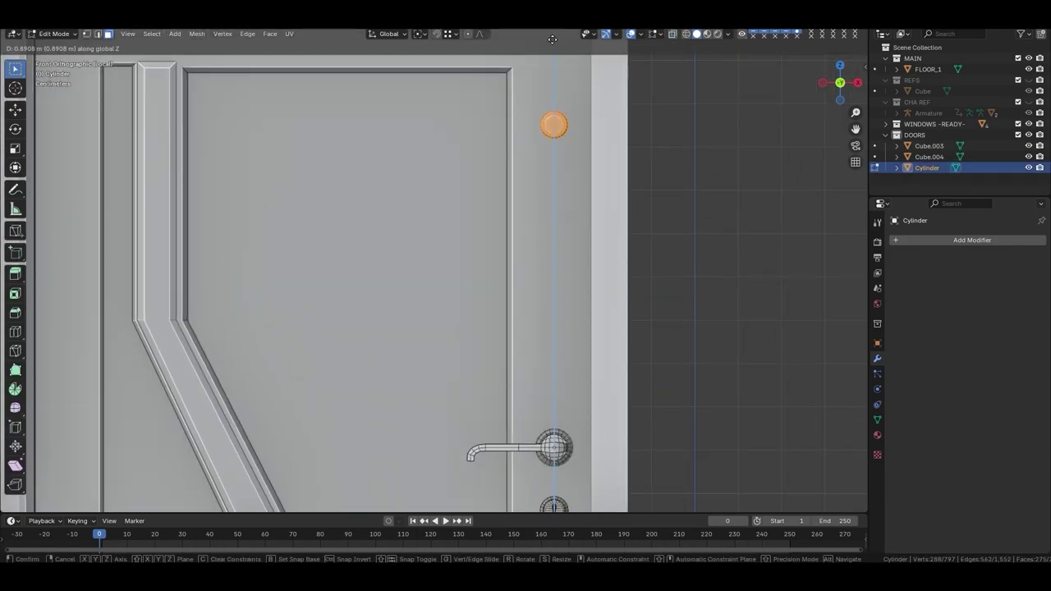
{"action": "left_click", "coordinate": [587, 256]}
{"action": "scroll", "coordinate": [588, 256], "scroll_direction": "up", "scroll_amount": 2}
{"action": "scroll", "coordinate": [588, 256], "scroll_direction": "up", "scroll_amount": 2}
{"action": "key", "text": "s"}
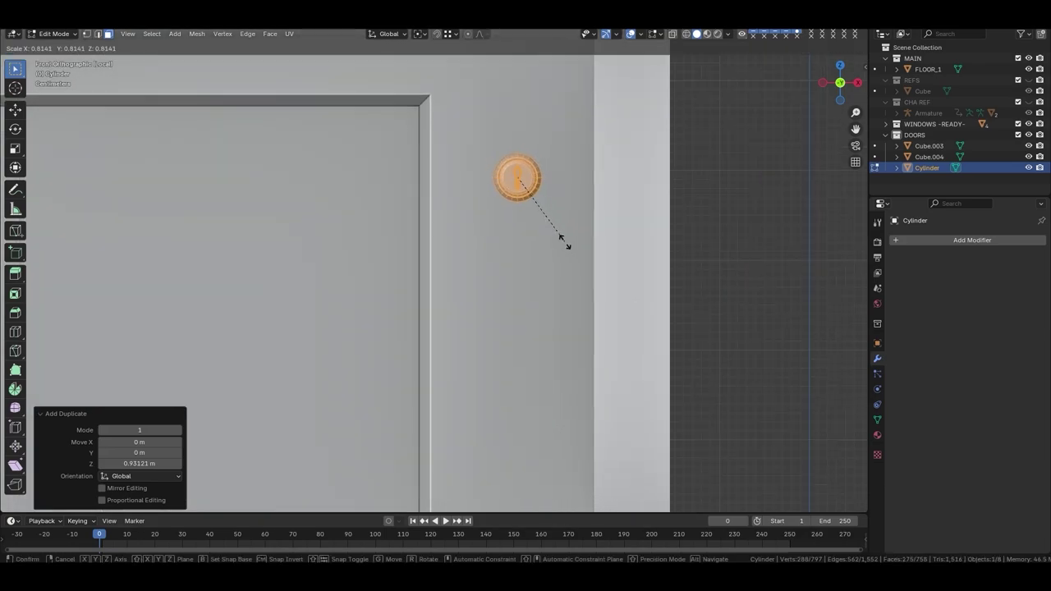
{"action": "left_click", "coordinate": [565, 242]}
Position the small fitting by moving it in depth and then vertically along Z.
{"action": "middle_click_drag", "start_coordinate": [566, 242], "coordinate": [583, 293]}
{"action": "key", "text": "g"}
{"action": "key", "text": "x"}
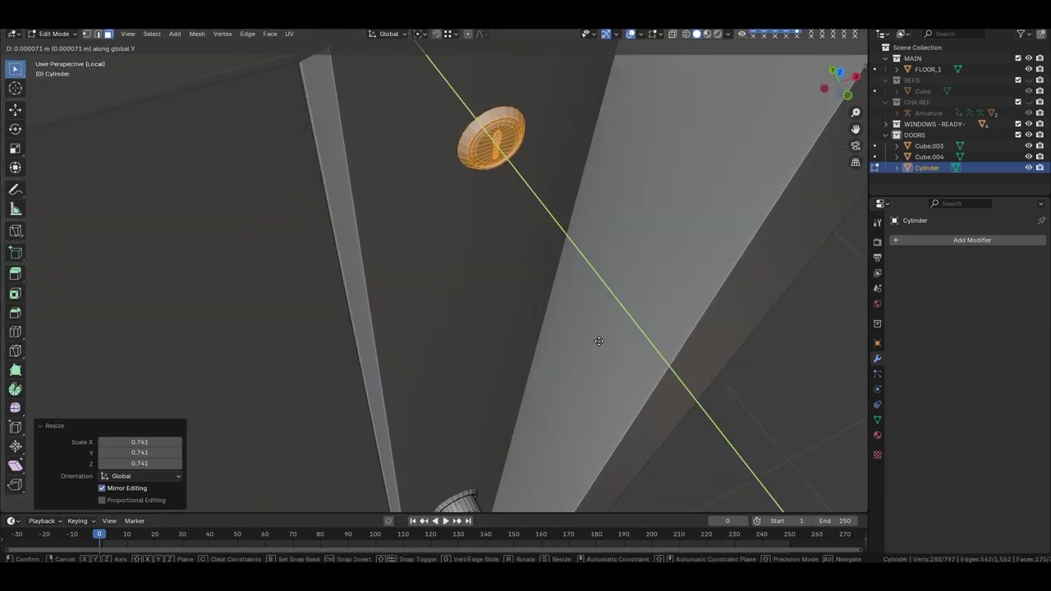
{"action": "left_click", "coordinate": [599, 341]}
{"action": "middle_click_drag", "start_coordinate": [599, 341], "coordinate": [482, 190]}
{"action": "key", "text": "g"}
{"action": "key", "text": "z"}
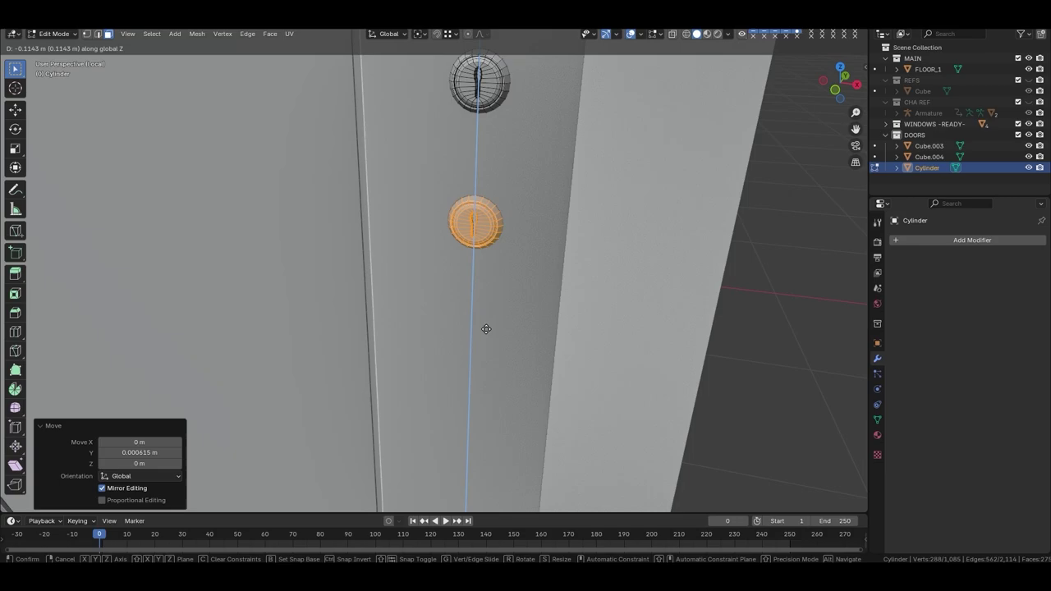
{"action": "left_click", "coordinate": [486, 328]}
Return to Object Mode and orbit toward the handle side of the door.
{"action": "scroll", "coordinate": [492, 328], "scroll_direction": "down", "scroll_amount": 5}
{"action": "key", "text": "Tab"}
{"action": "scroll", "coordinate": [553, 326], "scroll_direction": "down", "scroll_amount": 3}
{"action": "middle_click_drag", "start_coordinate": [532, 319], "coordinate": [631, 318]}
{"action": "scroll", "coordinate": [512, 317], "scroll_direction": "up", "scroll_amount": 2}
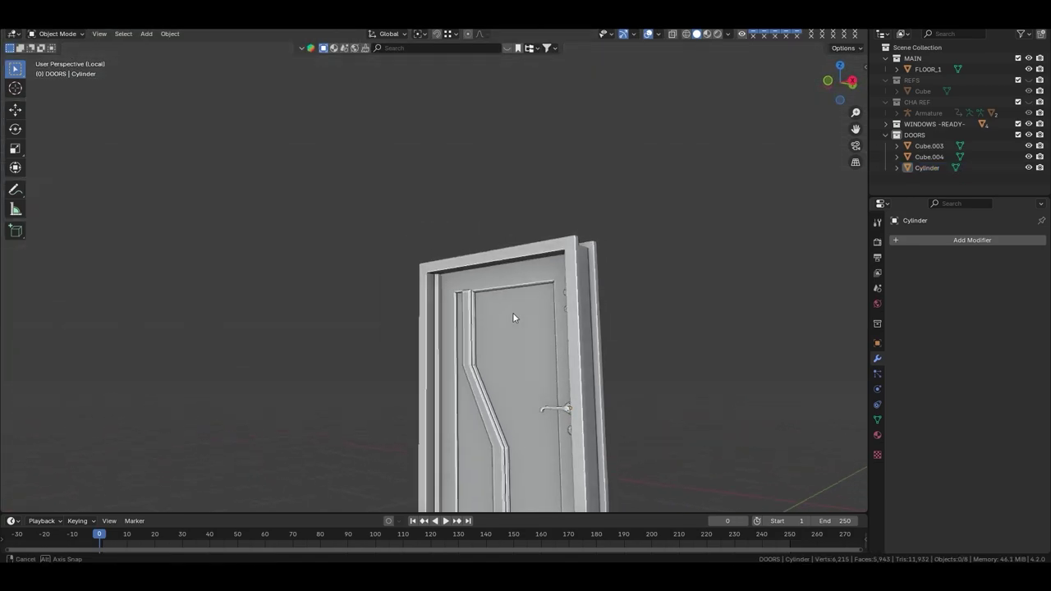
{"action": "middle_click_drag", "start_coordinate": [514, 318], "coordinate": [526, 325]}
Select the handle object and edit its mesh with X-ray see-through enabled.
{"action": "scroll", "coordinate": [525, 325], "scroll_direction": "up", "scroll_amount": 6}
{"action": "left_click", "coordinate": [517, 340]}
{"action": "key", "text": "Tab"}
{"action": "key", "text": "alt+z"}
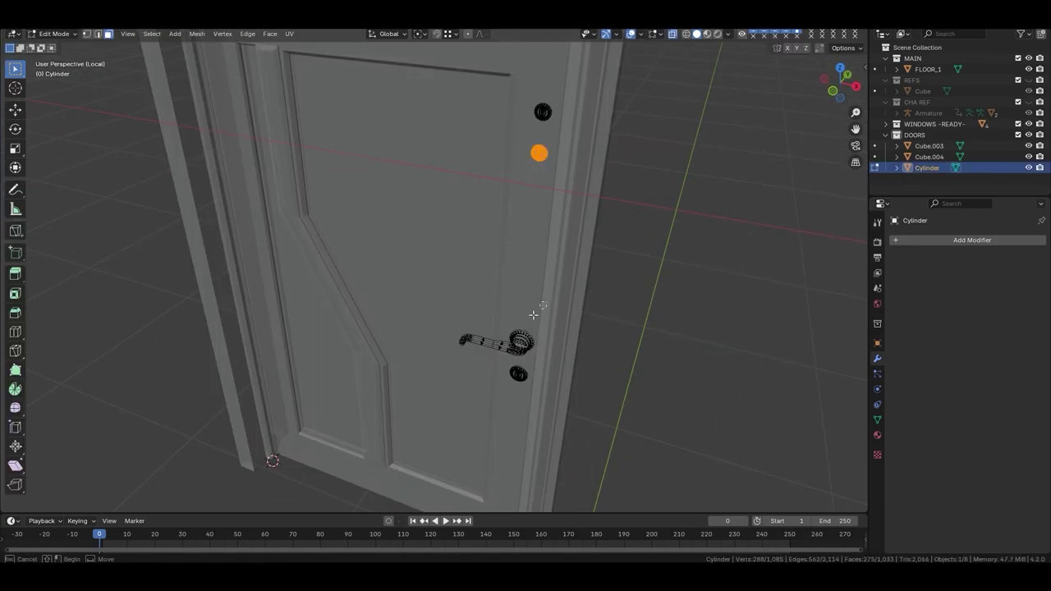
{"action": "mouse_move", "coordinate": [427, 360]}
{"action": "middle_mouse_down"}
{"action": "mouse_move", "coordinate": [401, 331]}
{"action": "mouse_move", "coordinate": [460, 353]}
{"action": "middle_mouse_up"}
Duplicate the handle along Y behind the door and mirror the copy across Y Global.
{"action": "key", "text": "shift+d"}
{"action": "key", "text": "y"}
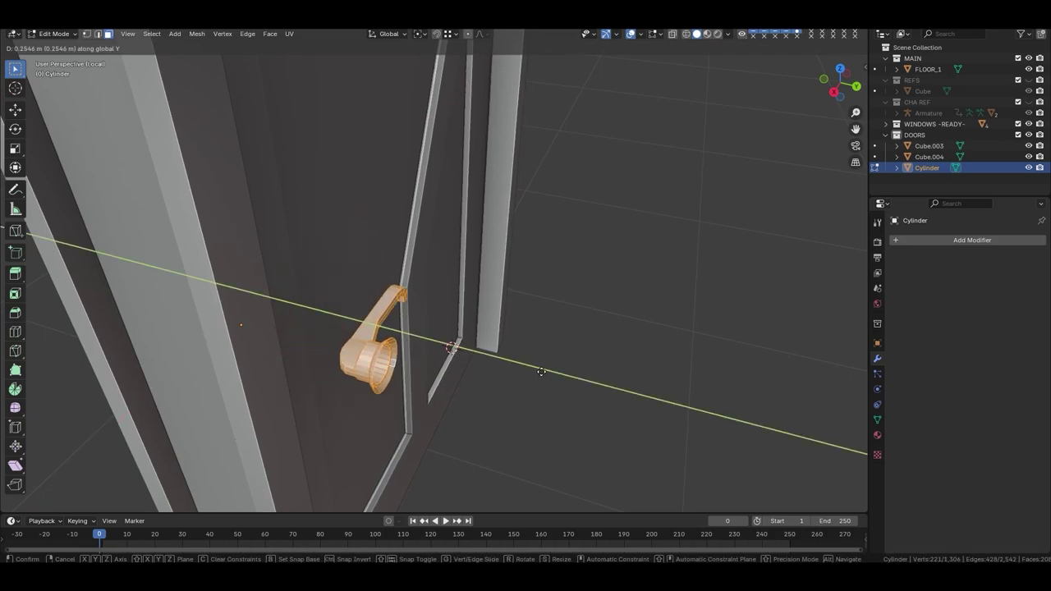
{"action": "left_click", "coordinate": [465, 435]}
{"action": "right_click", "coordinate": [465, 435]}
{"action": "left_click", "coordinate": [197, 34]}
{"action": "mouse_move", "coordinate": [212, 83]}
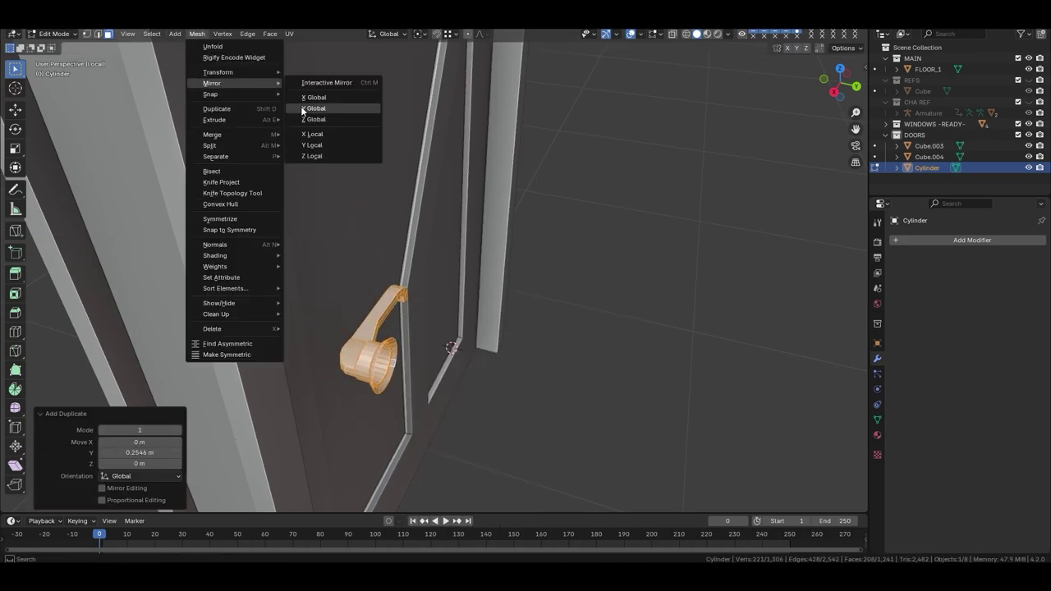
{"action": "left_click", "coordinate": [303, 110]}
Slide the mirrored handle along Y onto the door's back face.
{"action": "middle_click_drag", "start_coordinate": [329, 179], "coordinate": [247, 351]}
{"action": "key", "text": "g"}
{"action": "key", "text": "y"}
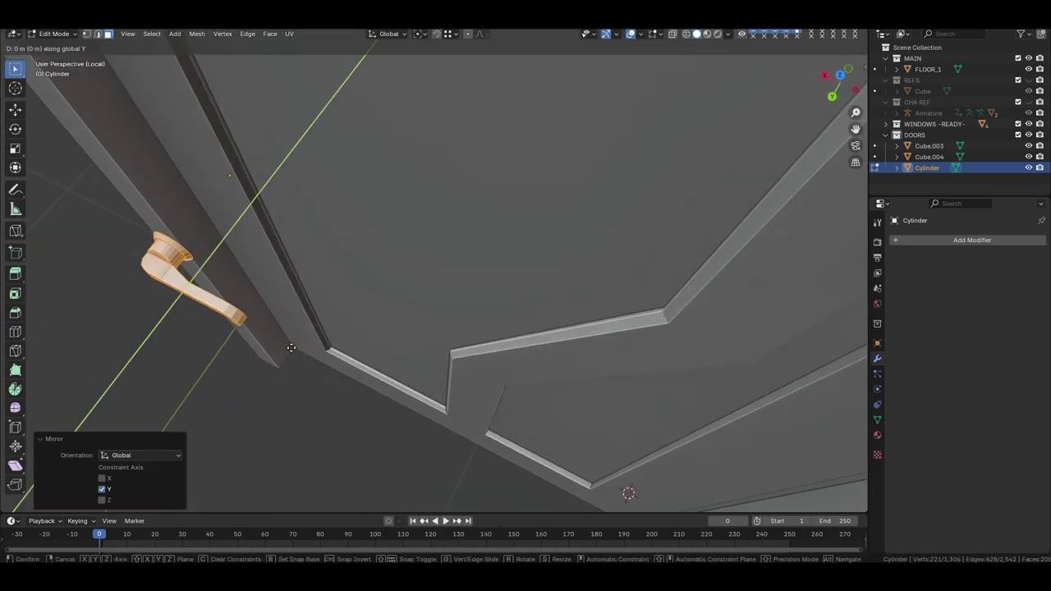
{"action": "scroll", "coordinate": [242, 127], "scroll_direction": "up", "scroll_amount": 3}
{"action": "scroll", "coordinate": [345, 293], "scroll_direction": "down", "scroll_amount": 5}
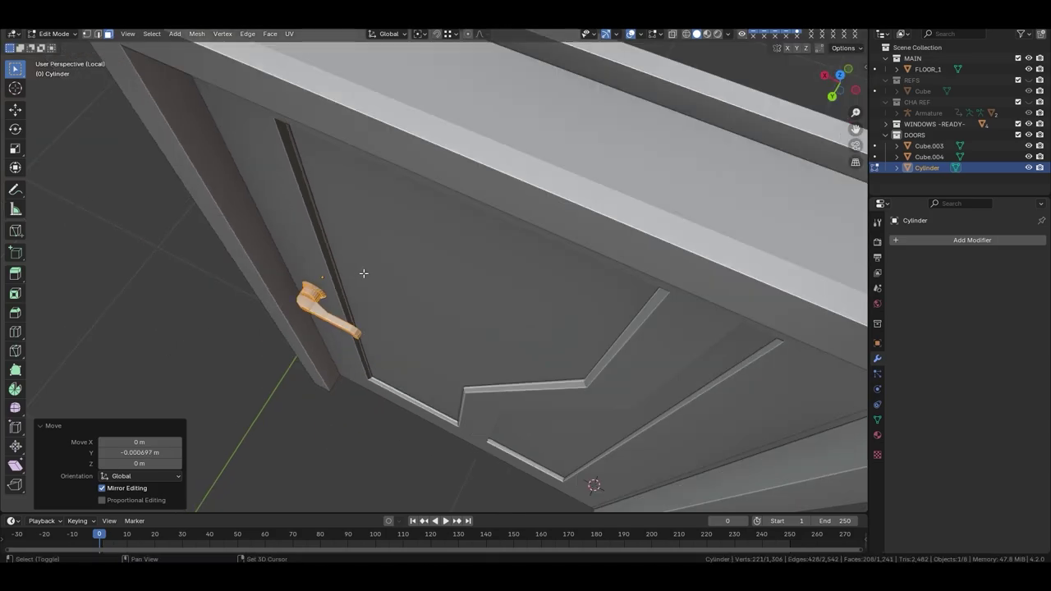
Recalculate the handle normals and verify them with the Face Orientation overlay.
{"action": "key", "text": "shift+n"}
{"action": "left_click", "coordinate": [640, 34]}
{"action": "left_click", "coordinate": [574, 245]}
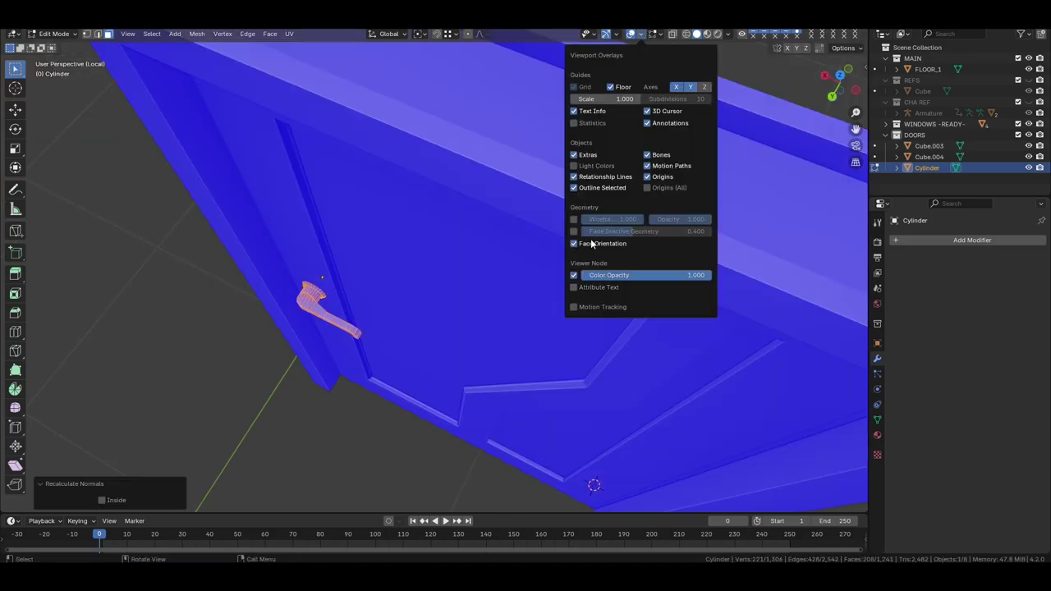
{"action": "left_click", "coordinate": [575, 245]}
{"action": "scroll", "coordinate": [460, 271], "scroll_direction": "down", "scroll_amount": 5}
{"action": "middle_click_drag", "start_coordinate": [460, 271], "coordinate": [498, 155]}
{"action": "scroll", "coordinate": [498, 155], "scroll_direction": "up", "scroll_amount": 2}
Select all fittings, duplicate them, and mirror the copy across Y Global.
{"action": "key", "text": "a"}
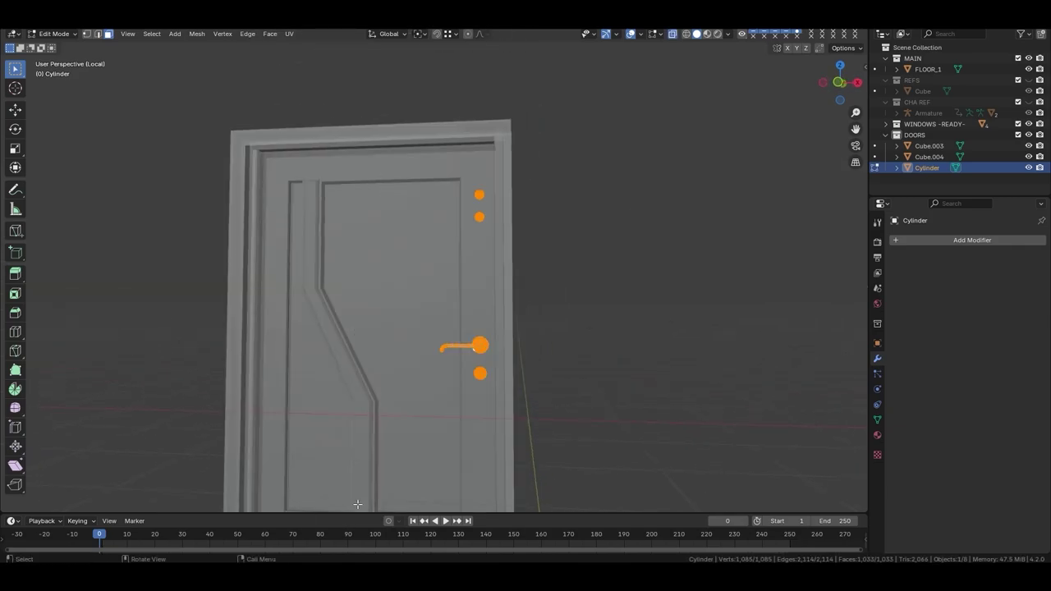
{"action": "middle_click_drag", "start_coordinate": [532, 64], "coordinate": [492, 246]}
{"action": "scroll", "coordinate": [478, 396], "scroll_direction": "up", "scroll_amount": 5}
{"action": "key", "text": "shift+d"}
{"action": "left_click", "coordinate": [369, 246]}
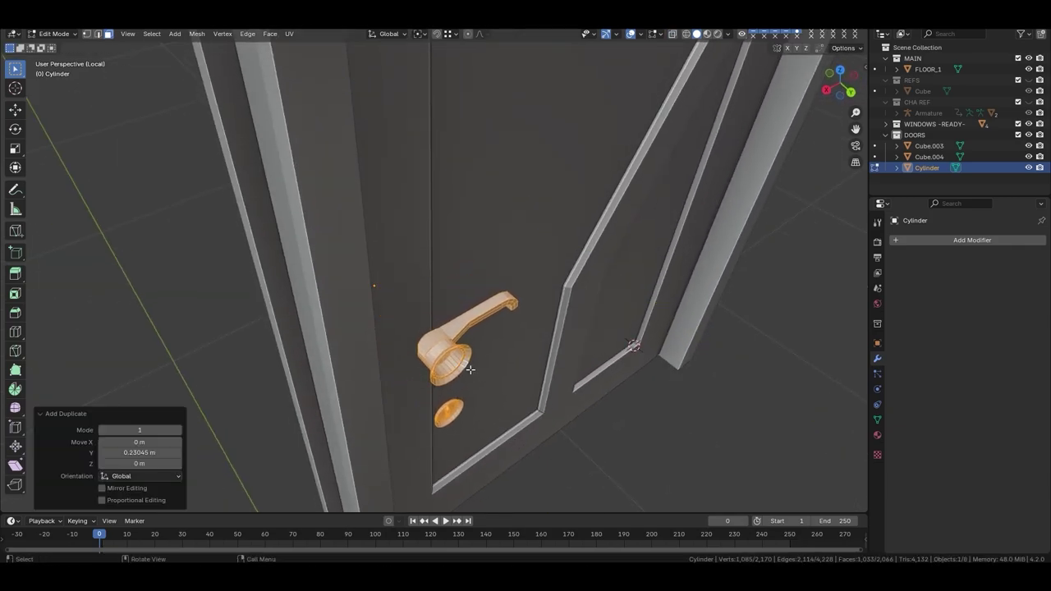
{"action": "left_click", "coordinate": [197, 34]}
{"action": "left_click", "coordinate": [316, 106]}
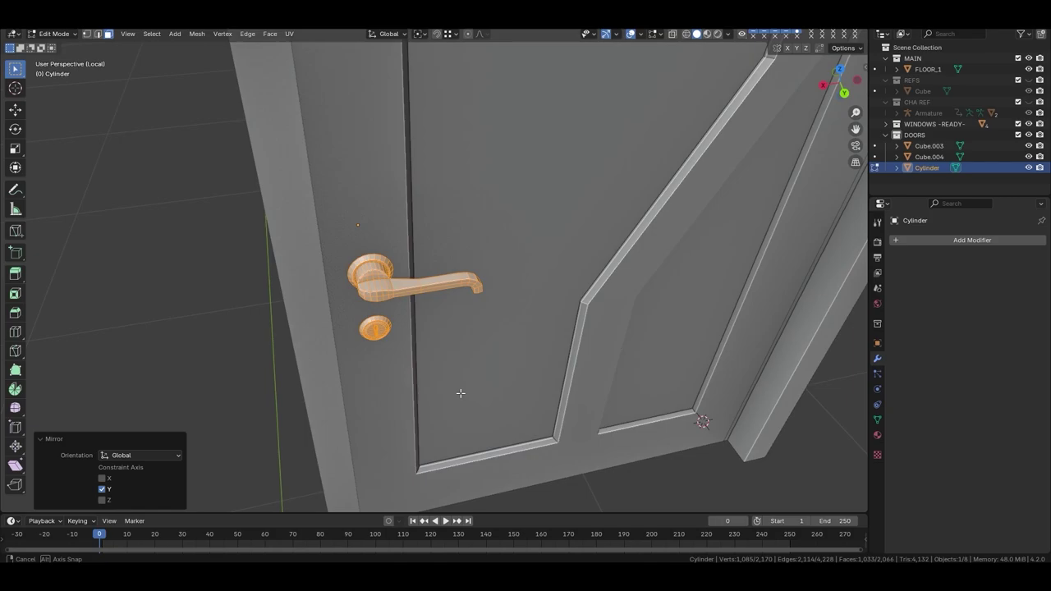
Move the mirrored fittings along Y to sit flush on the door's back face at -0.1154 m.
{"action": "middle_click_drag", "start_coordinate": [460, 399], "coordinate": [410, 154]}
{"action": "key", "text": "g"}
{"action": "key", "text": "y"}
{"action": "left_click", "coordinate": [410, 153]}
{"action": "scroll", "coordinate": [409, 153], "scroll_direction": "up", "scroll_amount": 5}
{"action": "key", "text": "g"}
{"action": "key", "text": "y"}
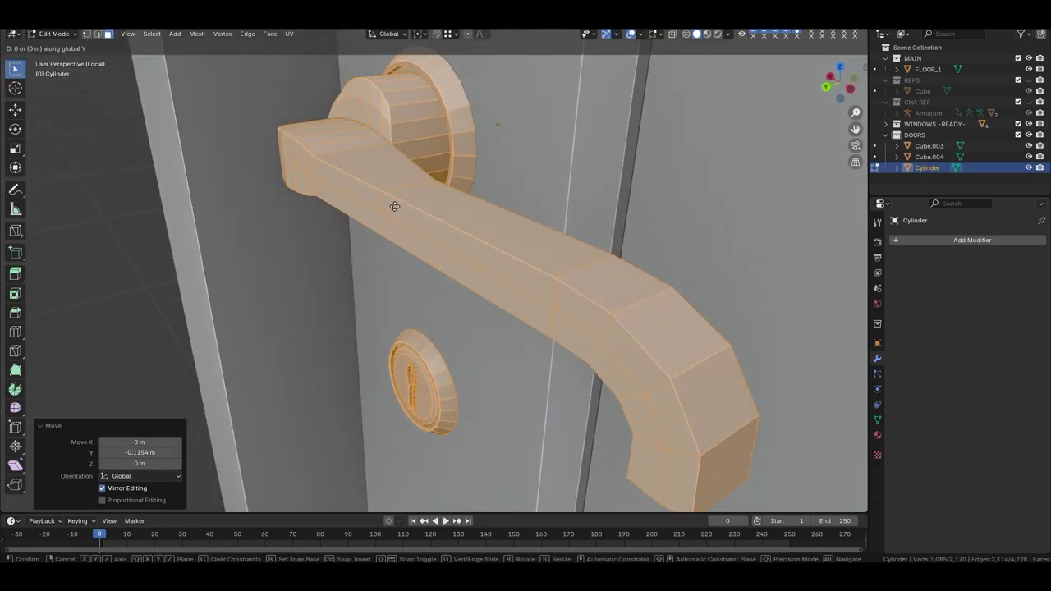
{"action": "left_click", "coordinate": [418, 195]}
{"action": "scroll", "coordinate": [418, 195], "scroll_direction": "down", "scroll_amount": 5}
{"action": "mouse_move", "coordinate": [418, 195]}
{"action": "middle_mouse_down"}
{"action": "mouse_move", "coordinate": [386, 246]}
{"action": "mouse_move", "coordinate": [443, 175]}
{"action": "middle_mouse_up"}
{"action": "scroll", "coordinate": [385, 246], "scroll_direction": "up", "scroll_amount": 4}
{"action": "scroll", "coordinate": [380, 264], "scroll_direction": "down", "scroll_amount": 4}
{"action": "scroll", "coordinate": [380, 264], "scroll_direction": "up", "scroll_amount": 3}
Recalculate the fittings' normals, check Face Orientation, and return to Object Mode.
{"action": "key", "text": "shift+n"}
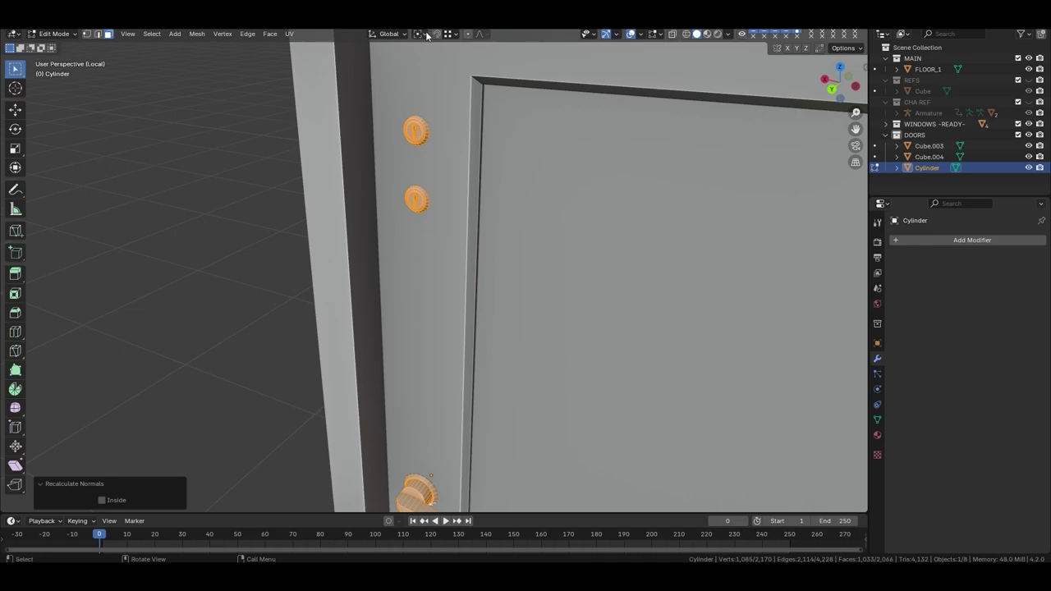
{"action": "left_click", "coordinate": [614, 34]}
{"action": "left_click", "coordinate": [598, 242]}
{"action": "left_click", "coordinate": [599, 242]}
{"action": "scroll", "coordinate": [492, 271], "scroll_direction": "down", "scroll_amount": 5}
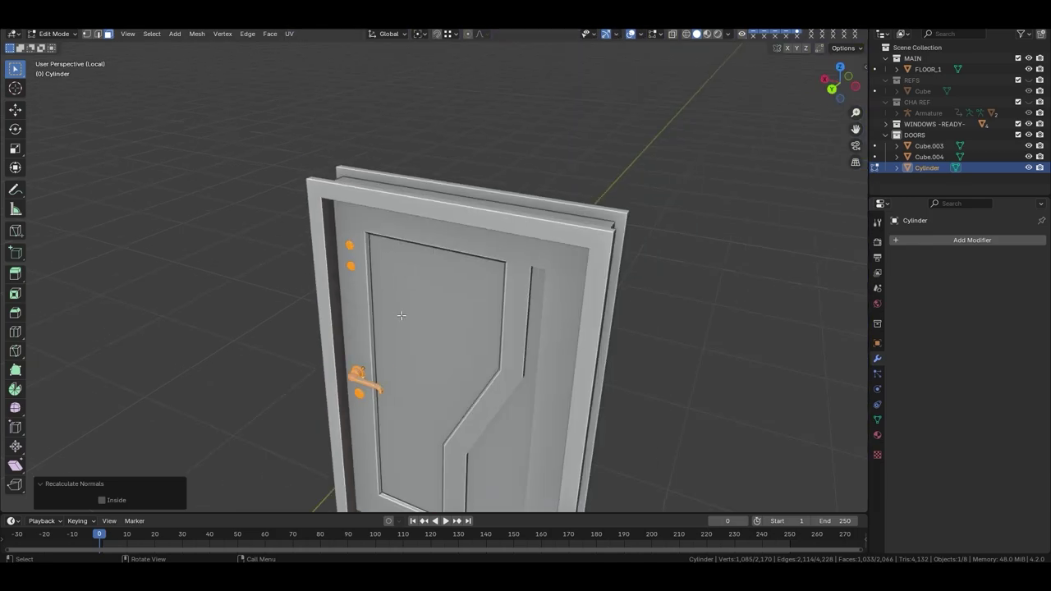
{"action": "key", "text": "Tab"}
{"action": "mouse_move", "coordinate": [493, 271]}
{"action": "middle_mouse_down"}
{"action": "mouse_move", "coordinate": [304, 261]}
{"action": "mouse_move", "coordinate": [205, 301]}
{"action": "mouse_move", "coordinate": [424, 352]}
{"action": "mouse_move", "coordinate": [417, 263]}
{"action": "middle_mouse_up"}
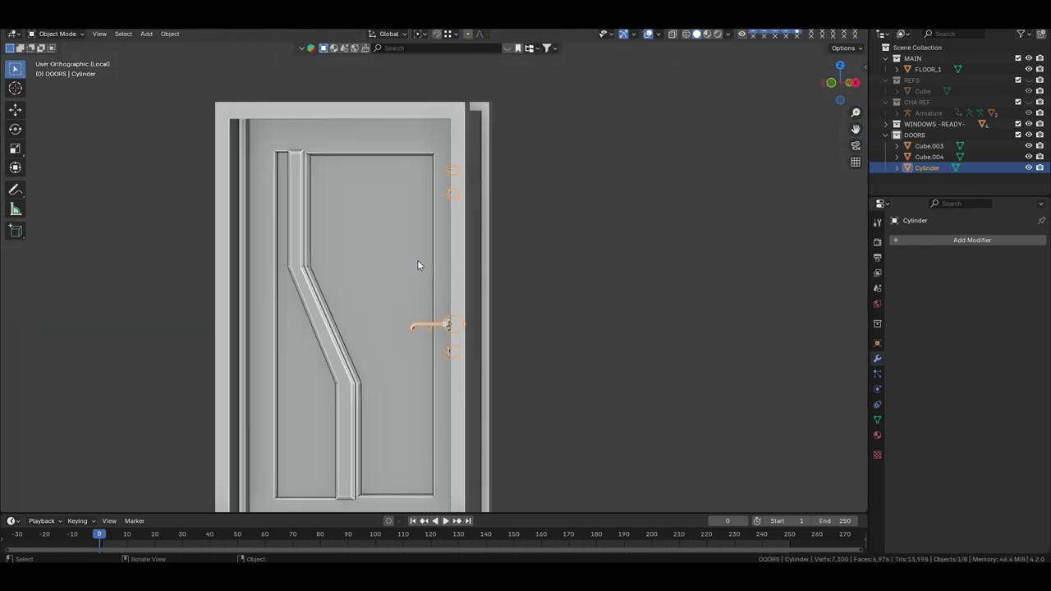
Show the CHA REF collection, box-select the door with its parts, and isolate it in local view.
{"action": "key", "text": "alt+a"}
{"action": "left_click", "coordinate": [1028, 103]}
{"action": "scroll", "coordinate": [537, 337], "scroll_direction": "down", "scroll_amount": 6}
{"action": "left_click_drag", "start_coordinate": [216, 165], "coordinate": [587, 504]}
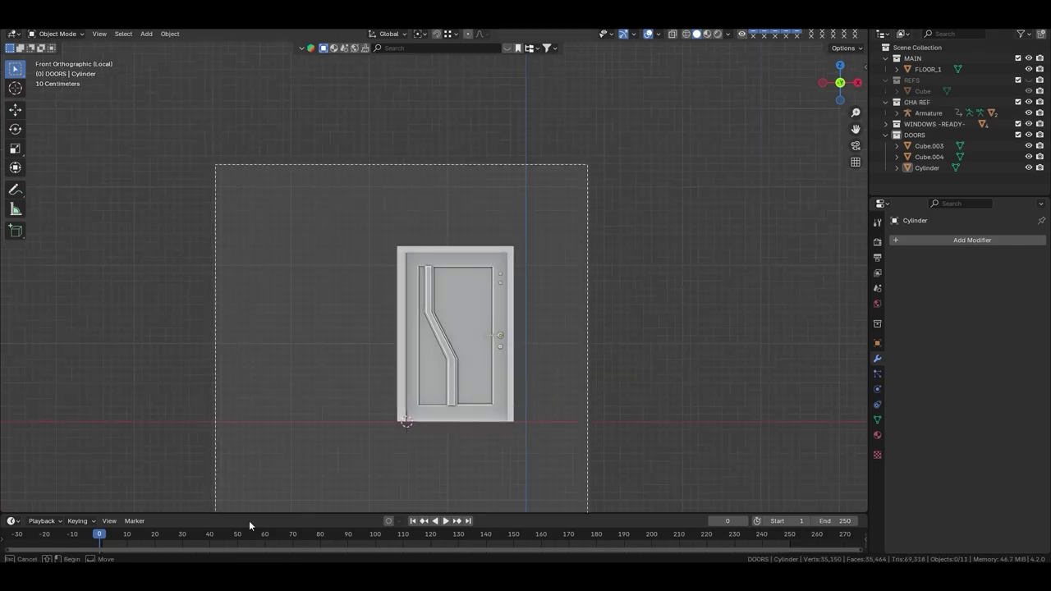
{"action": "key", "text": "KP_Decimal"}
{"action": "mouse_move", "coordinate": [561, 311]}
{"action": "middle_mouse_down"}
{"action": "mouse_move", "coordinate": [511, 373]}
{"action": "mouse_move", "coordinate": [471, 316]}
{"action": "mouse_move", "coordinate": [455, 248]}
{"action": "middle_mouse_up"}
{"action": "key", "text": "KP_Divide"}
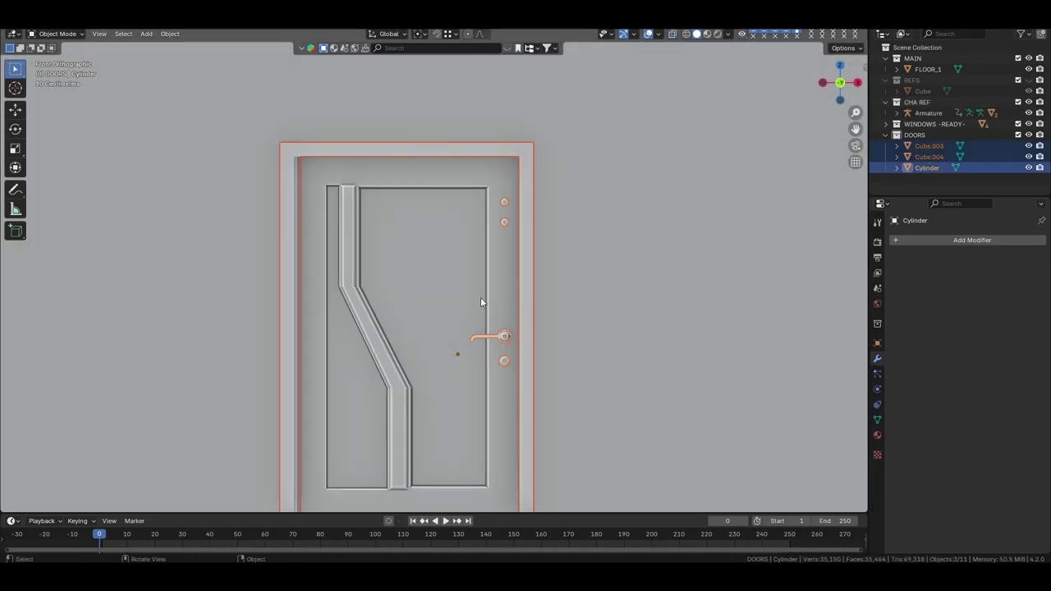
{"action": "middle_click_drag", "start_coordinate": [480, 297], "coordinate": [516, 282]}
In Edit Mode, lower the escutcheon along Z by 0.01454 m in front view.
{"action": "key", "text": "Tab"}
{"action": "scroll", "coordinate": [515, 282], "scroll_direction": "up", "scroll_amount": 5}
{"action": "key", "text": "a"}
{"action": "key", "text": "KP_1"}
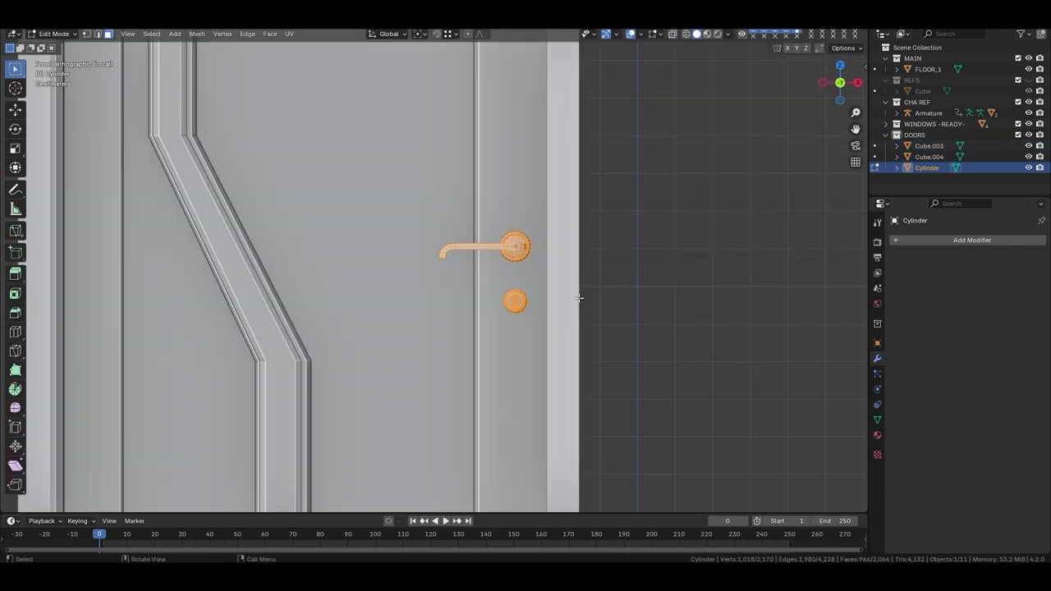
{"action": "key", "text": "g"}
{"action": "key", "text": "z"}
{"action": "left_click", "coordinate": [574, 321]}
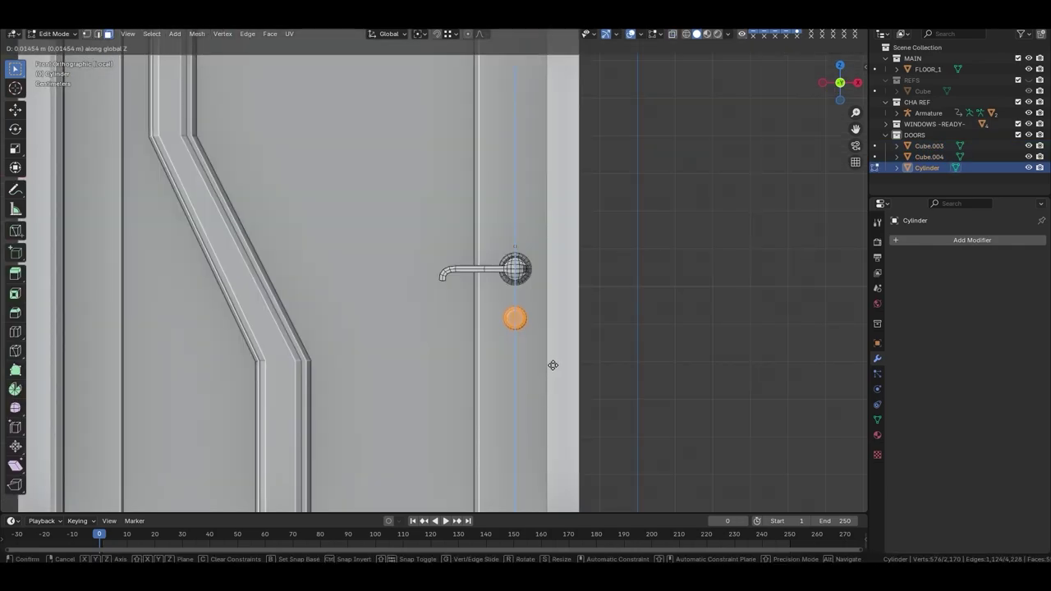
Return to Object Mode and orbit to show the door in perspective.
{"action": "key", "text": "Tab"}
{"action": "scroll", "coordinate": [607, 336], "scroll_direction": "down", "scroll_amount": 8}
{"action": "mouse_move", "coordinate": [601, 354]}
{"action": "middle_mouse_down"}
{"action": "mouse_move", "coordinate": [564, 350]}
{"action": "mouse_move", "coordinate": [601, 367]}
{"action": "middle_mouse_up"}
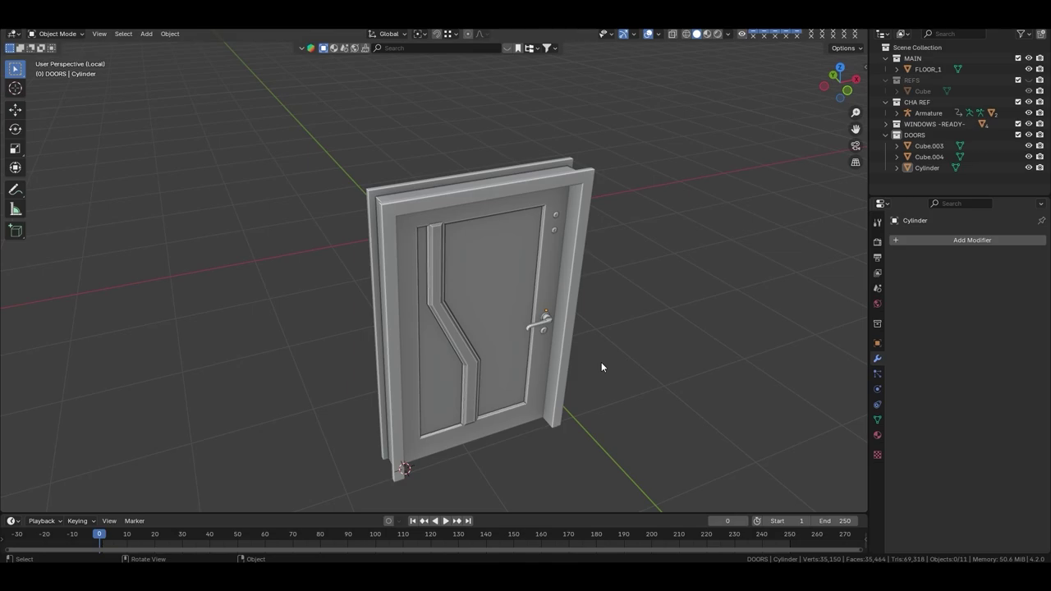
Select the bolts-and-handle object and view the door straight from the front.
{"action": "key", "text": "1"}
{"action": "scroll", "coordinate": [534, 219], "scroll_direction": "up", "scroll_amount": 4}
{"action": "left_click", "coordinate": [570, 229]}
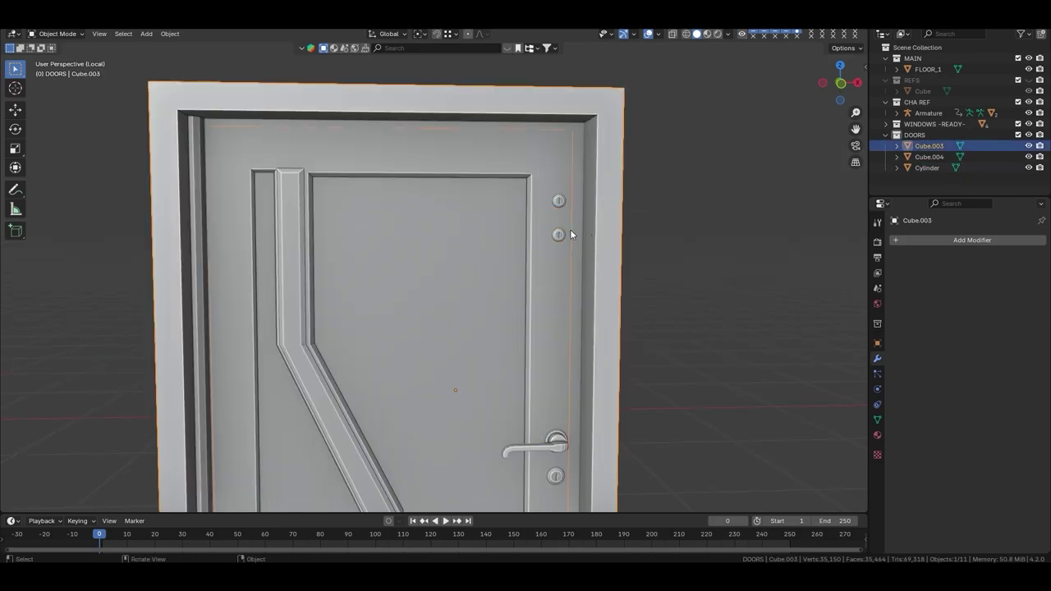
{"action": "left_click", "coordinate": [572, 229]}
{"action": "left_click", "coordinate": [573, 228]}
{"action": "left_click", "coordinate": [577, 227]}
{"action": "key", "text": "grave"}
{"action": "left_click", "coordinate": [550, 204]}
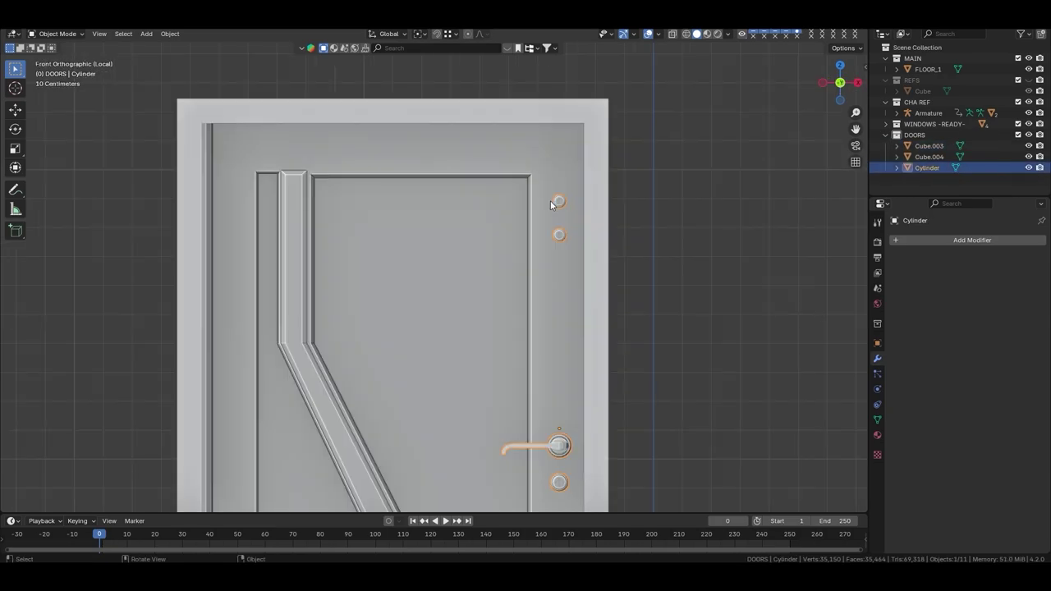
In Edit Mode, move the two upper bolts slightly along Z, then return to Object Mode.
{"action": "key", "text": "Tab"}
{"action": "left_click_drag", "start_coordinate": [583, 184], "coordinate": [497, 298]}
{"action": "scroll", "coordinate": [498, 298], "scroll_direction": "up", "scroll_amount": 4}
{"action": "key", "text": "g"}
{"action": "key", "text": "z"}
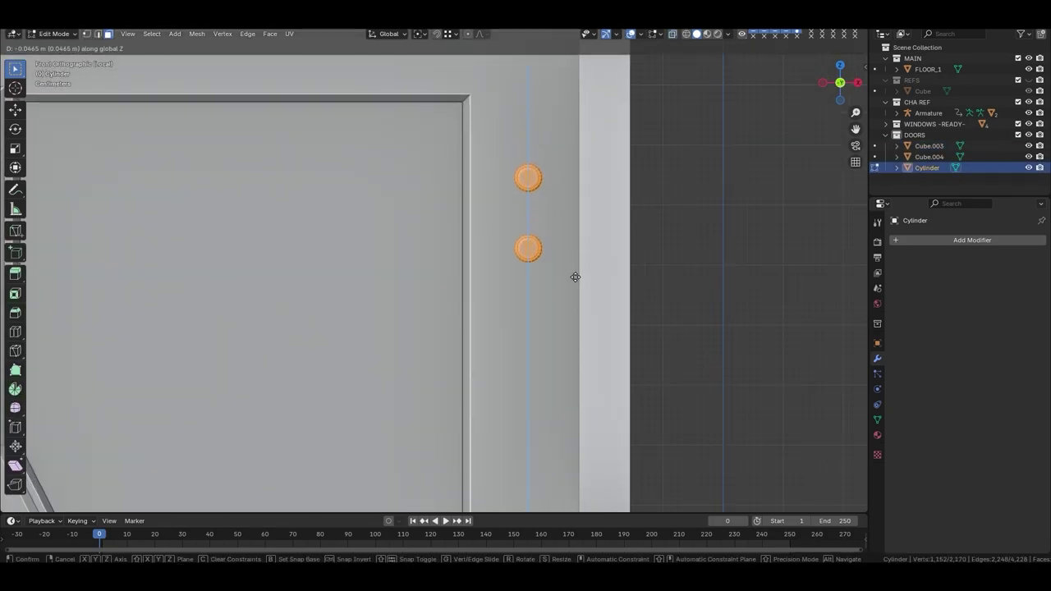
{"action": "left_click", "coordinate": [575, 276]}
{"action": "scroll", "coordinate": [563, 298], "scroll_direction": "down", "scroll_amount": 5}
{"action": "key", "text": "Tab"}
Deselect everything, orbit around the door and select the door panel.
{"action": "middle_click_drag", "start_coordinate": [563, 298], "coordinate": [486, 313]}
{"action": "key", "text": "alt+a"}
{"action": "scroll", "coordinate": [347, 231], "scroll_direction": "up", "scroll_amount": 4}
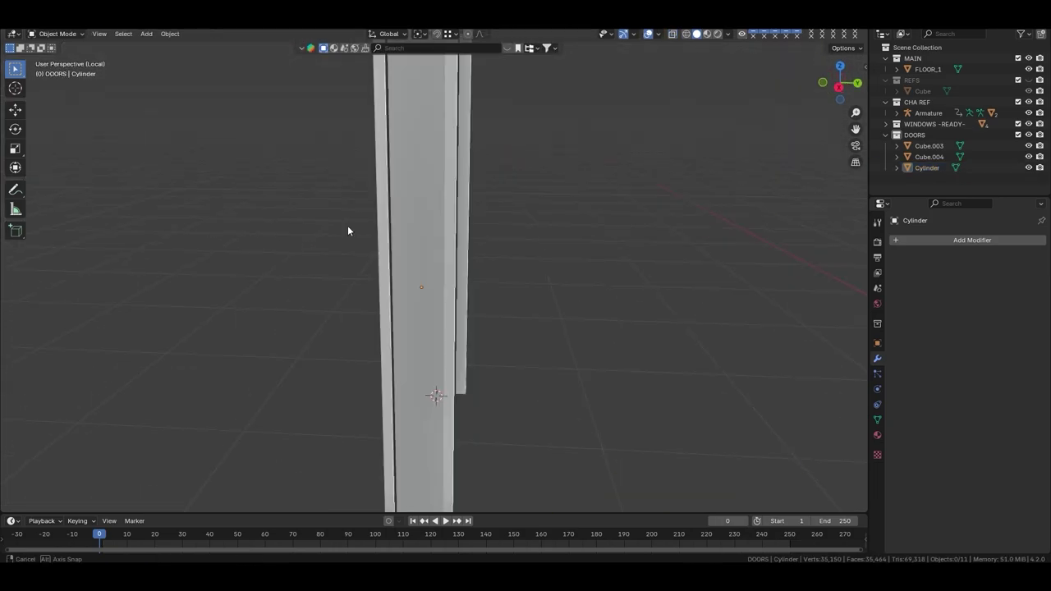
{"action": "scroll", "coordinate": [348, 231], "scroll_direction": "down", "scroll_amount": 5}
{"action": "middle_click_drag", "start_coordinate": [174, 237], "coordinate": [234, 283]}
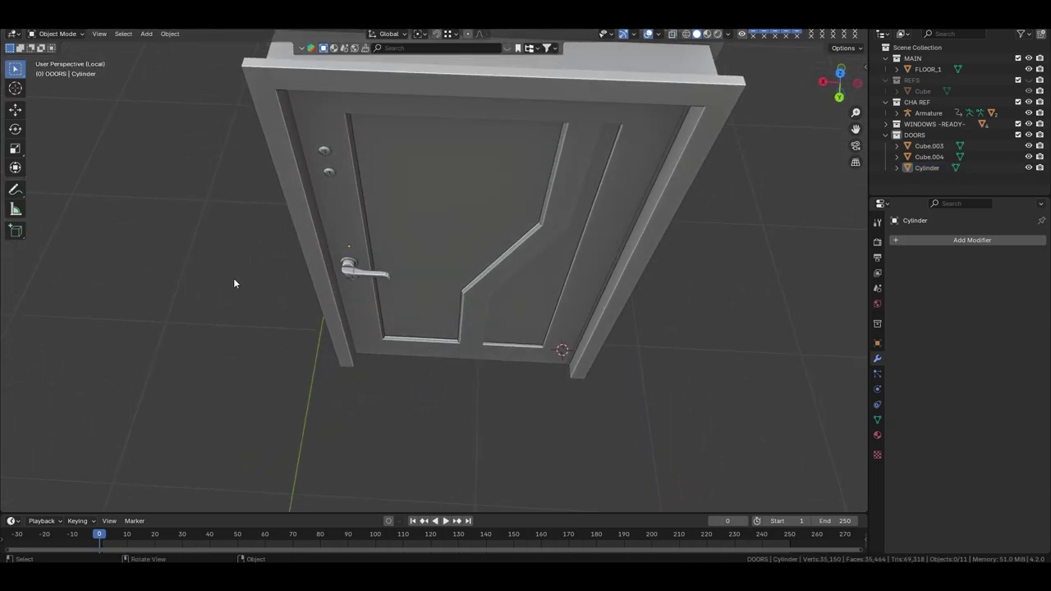
{"action": "left_click", "coordinate": [516, 315]}
{"action": "scroll", "coordinate": [526, 336], "scroll_direction": "up", "scroll_amount": 4}
{"action": "scroll", "coordinate": [662, 369], "scroll_direction": "up", "scroll_amount": 3}
Snap the 3D cursor to the door-corner vertex and add a 16-sided cylinder there.
{"action": "key", "text": "Tab"}
{"action": "key", "text": "grave"}
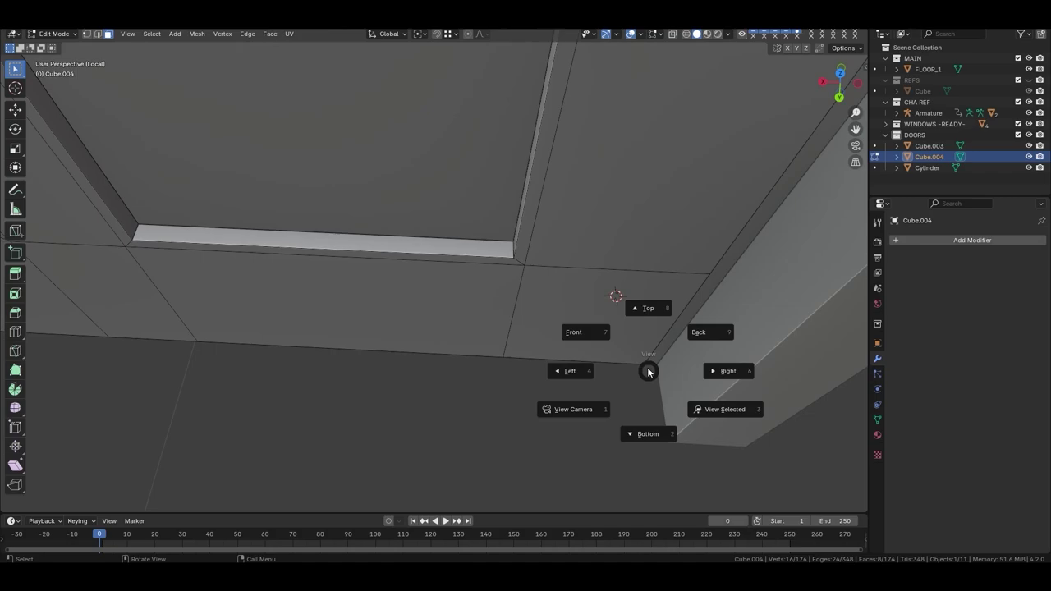
{"action": "left_click", "coordinate": [648, 371]}
{"action": "right_click", "coordinate": [645, 364], "text": "shift"}
{"action": "key", "text": "shift+a"}
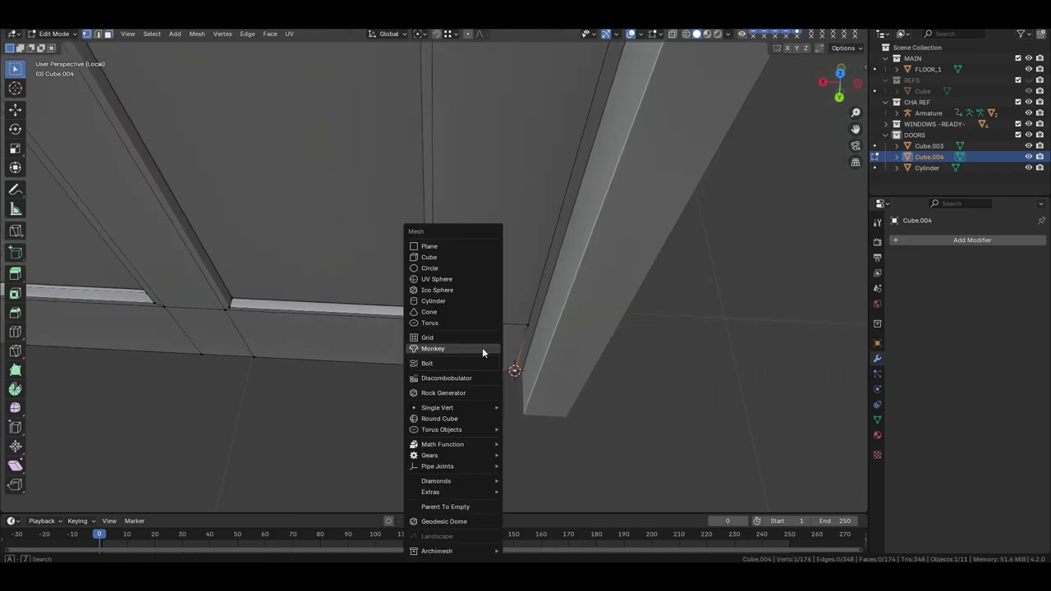
{"action": "left_click", "coordinate": [481, 347]}
{"action": "key", "text": "Return"}
{"action": "scroll", "coordinate": [473, 387], "scroll_direction": "down", "scroll_amount": 5}
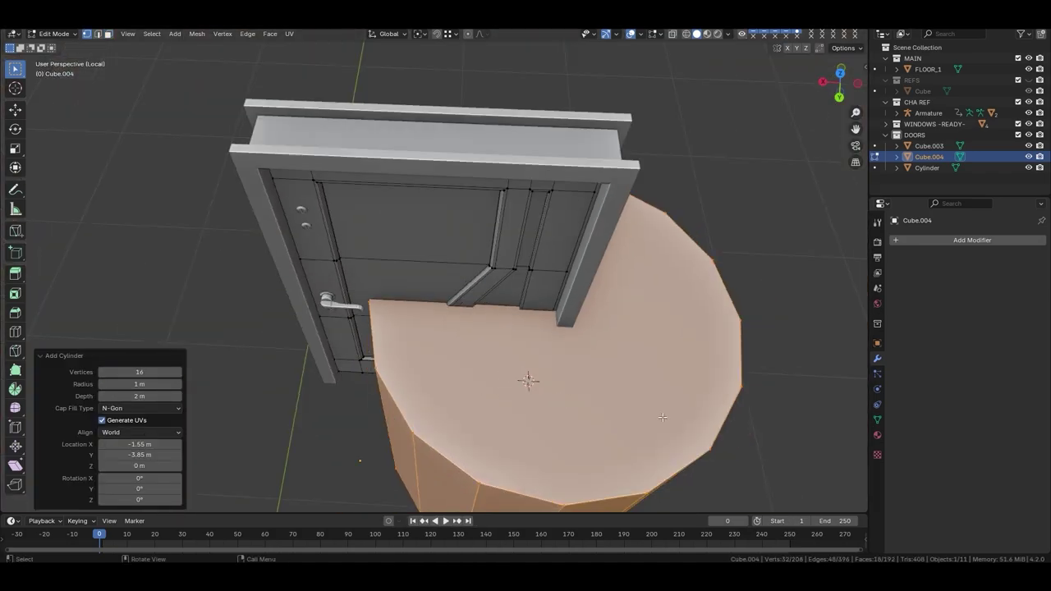
Shrink the cylinder to a small size and raise it about 0.31 m along Z.
{"action": "key", "text": "s"}
{"action": "left_click", "coordinate": [493, 378]}
{"action": "scroll", "coordinate": [558, 371], "scroll_direction": "up", "scroll_amount": 5}
{"action": "middle_click_drag", "start_coordinate": [559, 370], "coordinate": [457, 220]}
{"action": "scroll", "coordinate": [457, 221], "scroll_direction": "up", "scroll_amount": 5}
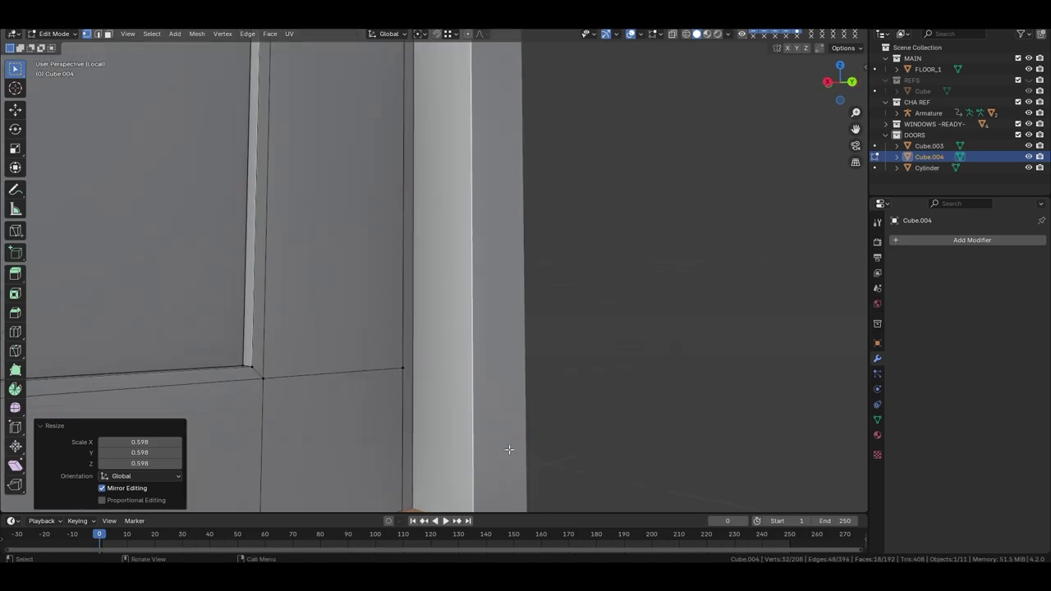
{"action": "middle_click_drag", "start_coordinate": [509, 446], "coordinate": [481, 457]}
{"action": "key", "text": "s"}
{"action": "left_click", "coordinate": [460, 451]}
{"action": "key", "text": "g"}
{"action": "key", "text": "z"}
{"action": "left_click", "coordinate": [427, 385]}
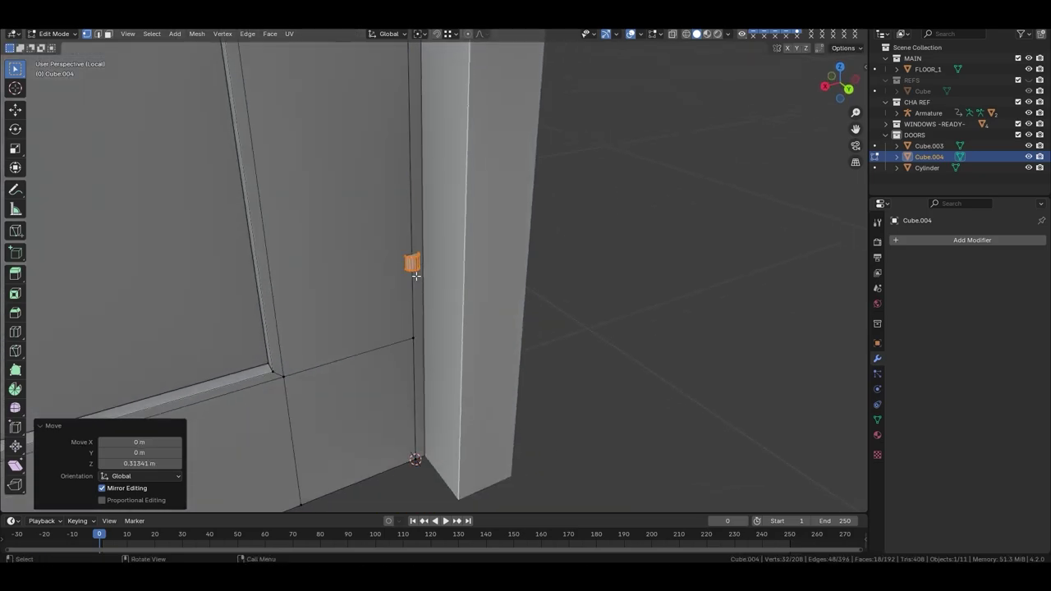
{"action": "middle_click_drag", "start_coordinate": [427, 385], "coordinate": [427, 298]}
{"action": "scroll", "coordinate": [413, 258], "scroll_direction": "up", "scroll_amount": 4}
Scale the cylinder to about 0.46 and stretch it along Z into a tall hinge pin.
{"action": "key", "text": "s"}
{"action": "left_click", "coordinate": [443, 346]}
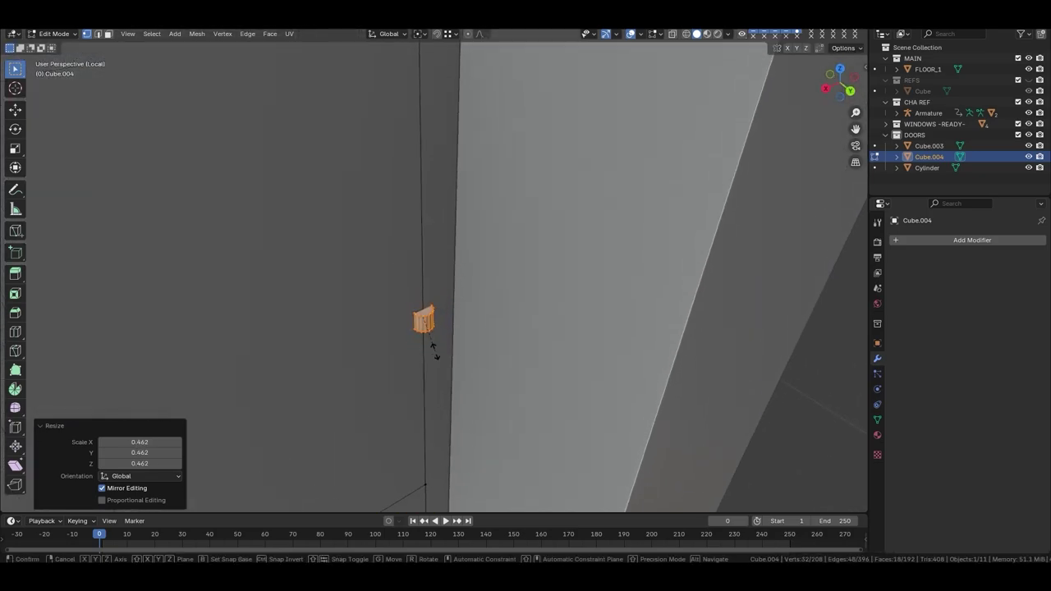
{"action": "key", "text": "s"}
{"action": "key", "text": "z"}
{"action": "left_click", "coordinate": [562, 97]}
{"action": "scroll", "coordinate": [491, 267], "scroll_direction": "down", "scroll_amount": 8}
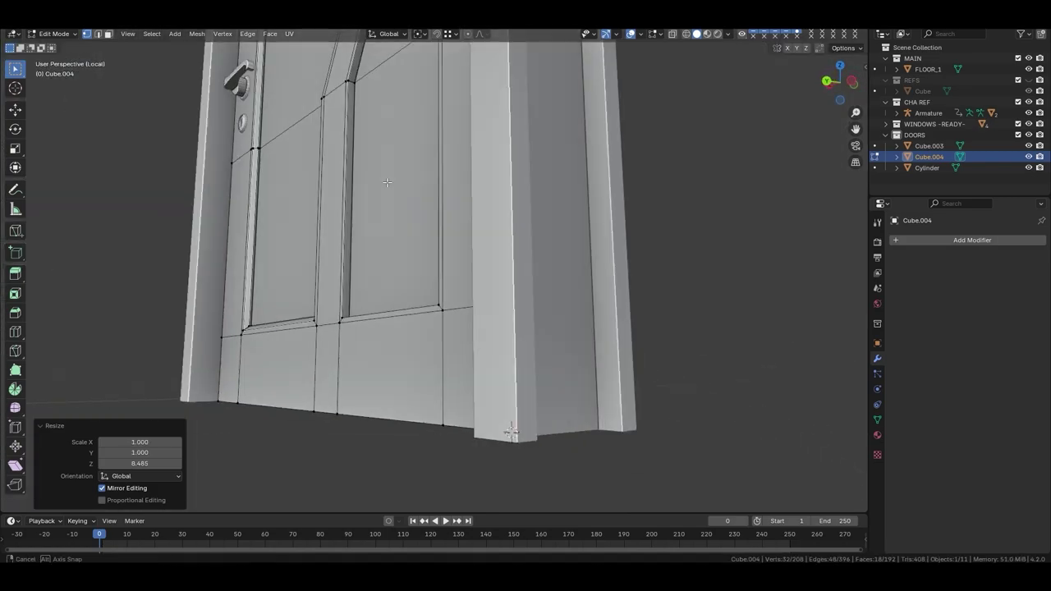
{"action": "scroll", "coordinate": [491, 266], "scroll_direction": "up", "scroll_amount": 5}
{"action": "mouse_move", "coordinate": [491, 267]}
{"action": "middle_mouse_down"}
{"action": "mouse_move", "coordinate": [465, 260]}
{"action": "mouse_move", "coordinate": [477, 328]}
{"action": "mouse_move", "coordinate": [462, 285]}
{"action": "middle_mouse_up"}
{"action": "key", "text": "s"}
{"action": "left_click", "coordinate": [494, 266]}
{"action": "key", "text": "s"}
{"action": "key", "text": "z"}
{"action": "left_click", "coordinate": [490, 326]}
Add loop cuts around the hinge and spread them toward the ends to form bands.
{"action": "key", "text": "ctrl+r"}
{"action": "left_click", "coordinate": [461, 285]}
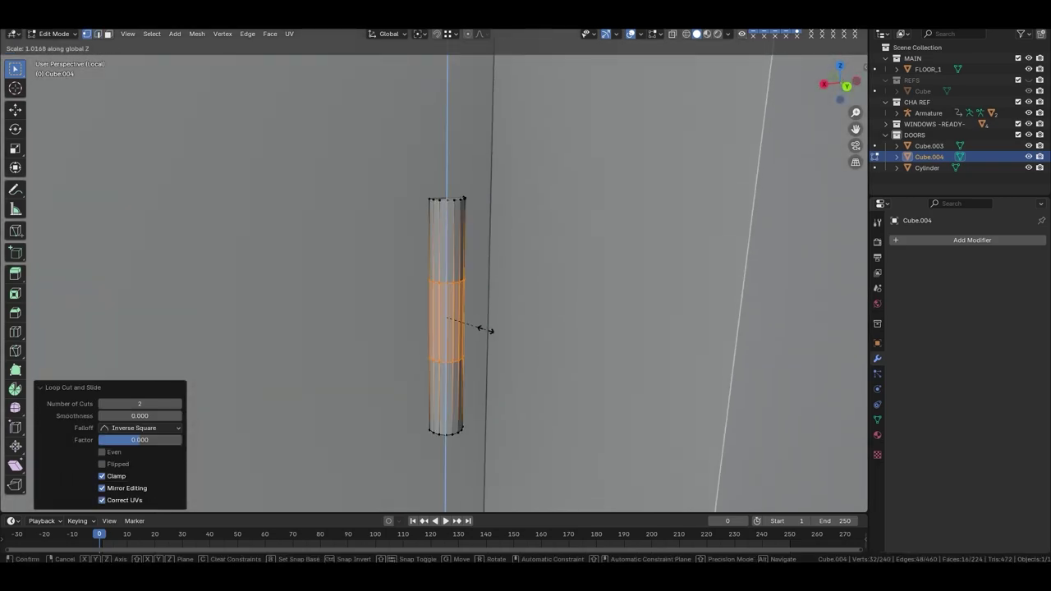
{"action": "key", "text": "s"}
{"action": "key", "text": "z"}
{"action": "left_click", "coordinate": [453, 422], "text": "alt"}
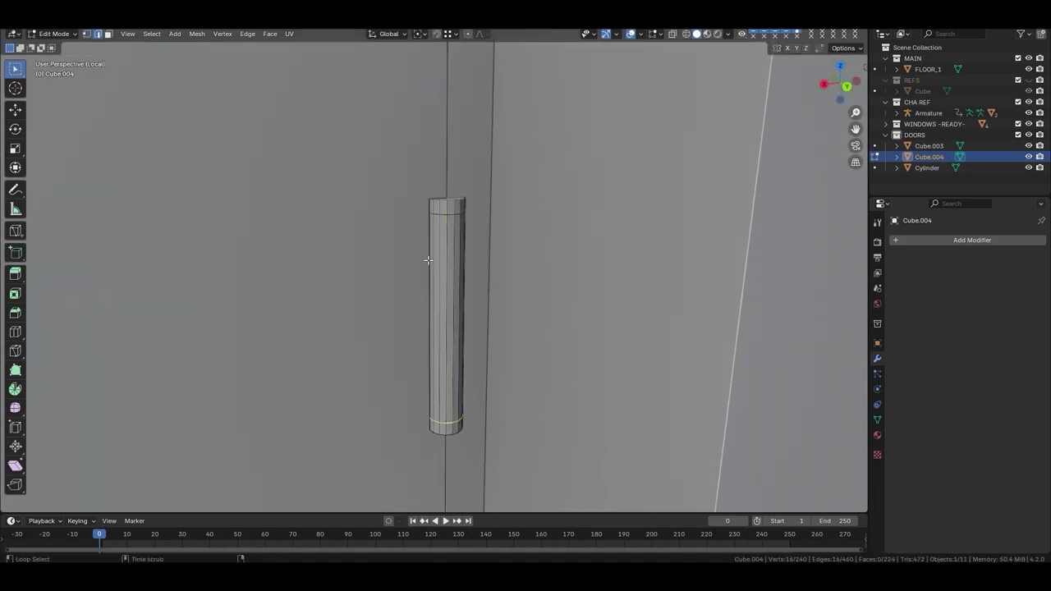
{"action": "key", "text": "ctrl+r"}
{"action": "left_click", "coordinate": [444, 212]}
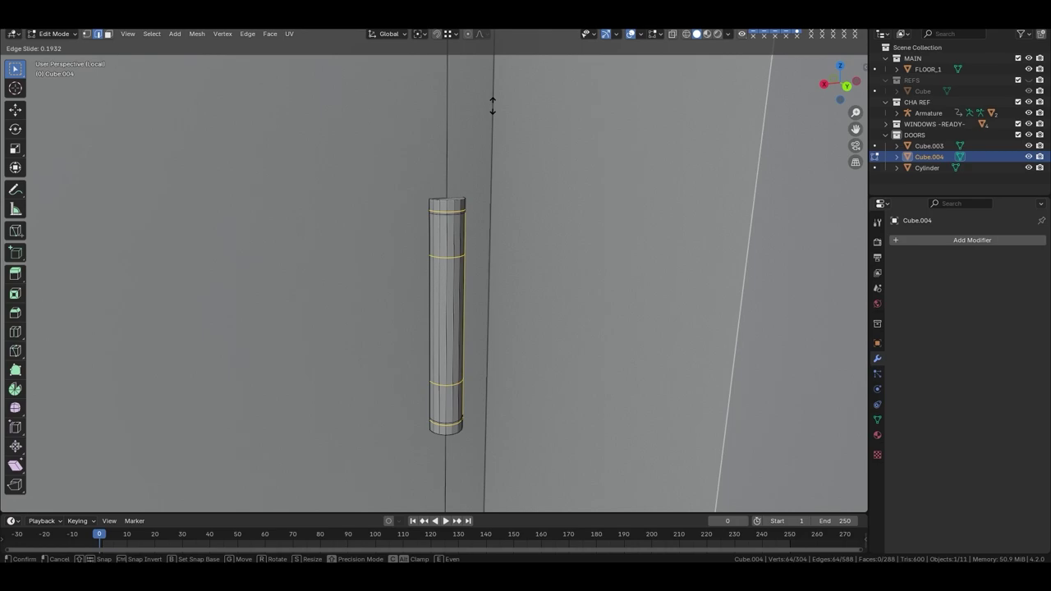
{"action": "left_click", "coordinate": [492, 107]}
{"action": "scroll", "coordinate": [442, 226], "scroll_direction": "up", "scroll_amount": 1}
Select the thin bands and push them inward along their normals as grooves.
{"action": "key", "text": "3"}
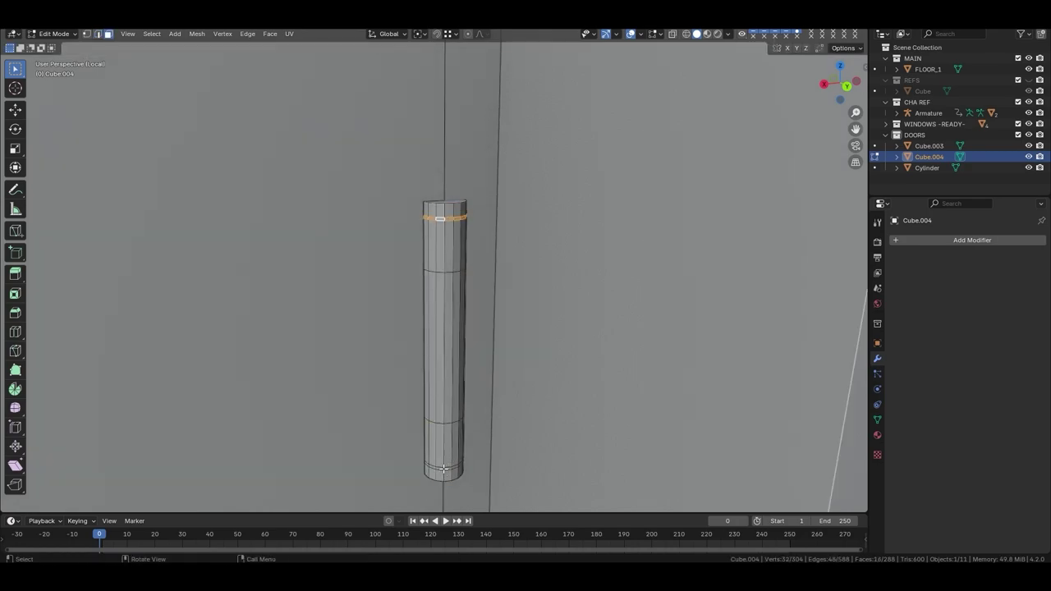
{"action": "left_click", "coordinate": [443, 469], "text": "alt+shift"}
{"action": "key", "text": "e"}
{"action": "right_click", "coordinate": [536, 441]}
{"action": "key", "text": "alt+s"}
{"action": "left_click", "coordinate": [541, 445]}
{"action": "middle_click_drag", "start_coordinate": [542, 446], "coordinate": [449, 200]}
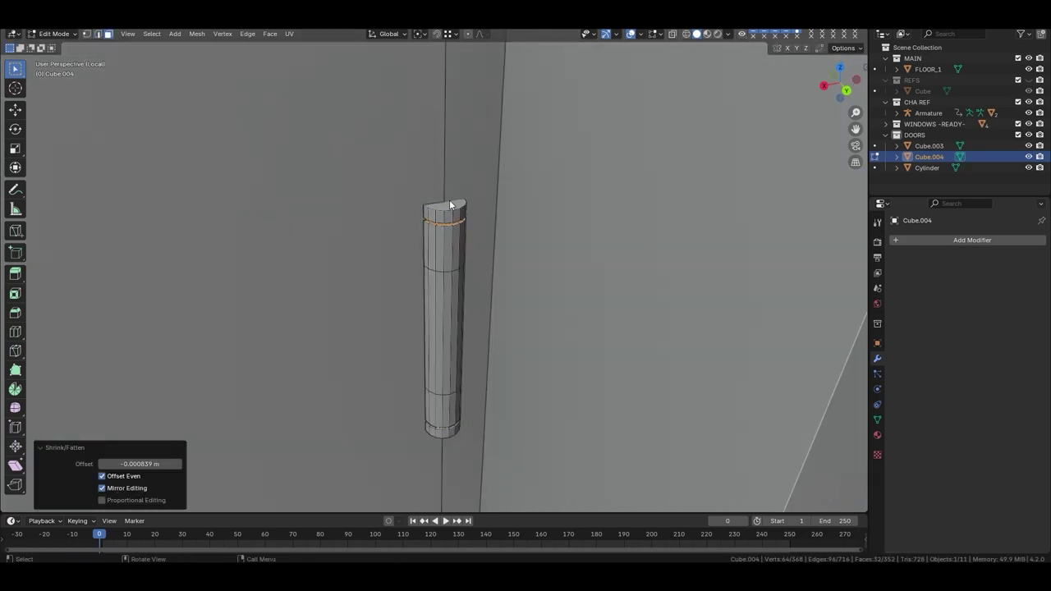
{"action": "left_click", "coordinate": [449, 204]}
Grid Fill the hinge's bottom and top openings to cap both ends.
{"action": "mouse_move", "coordinate": [462, 353]}
{"action": "middle_mouse_down"}
{"action": "mouse_move", "coordinate": [472, 391]}
{"action": "mouse_move", "coordinate": [406, 407]}
{"action": "middle_mouse_up"}
{"action": "left_click", "coordinate": [405, 404], "text": "shift"}
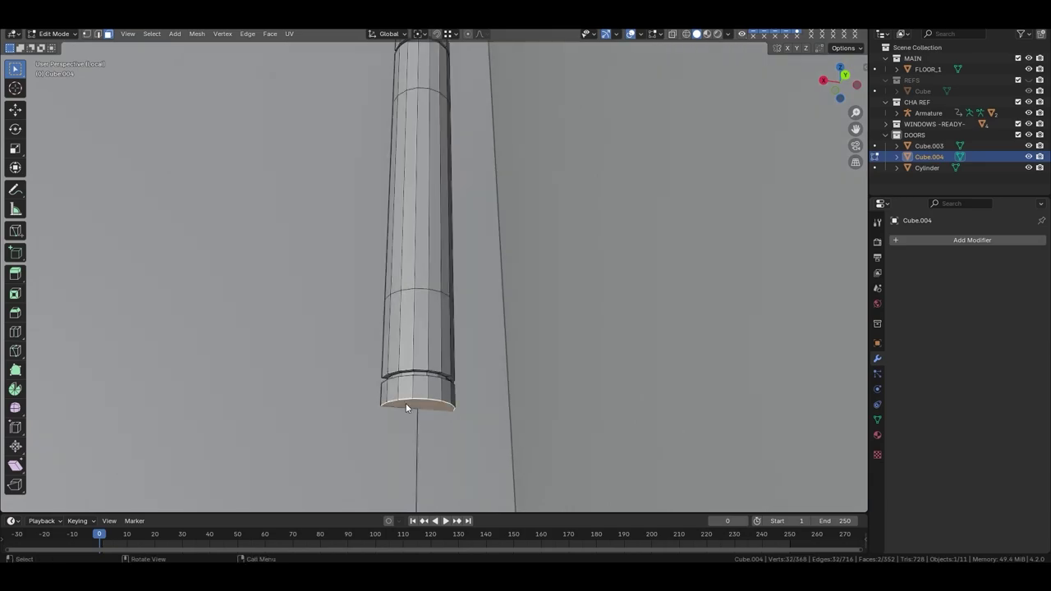
{"action": "left_click", "coordinate": [417, 396], "text": "alt"}
{"action": "right_click", "coordinate": [533, 344]}
{"action": "left_click", "coordinate": [560, 344]}
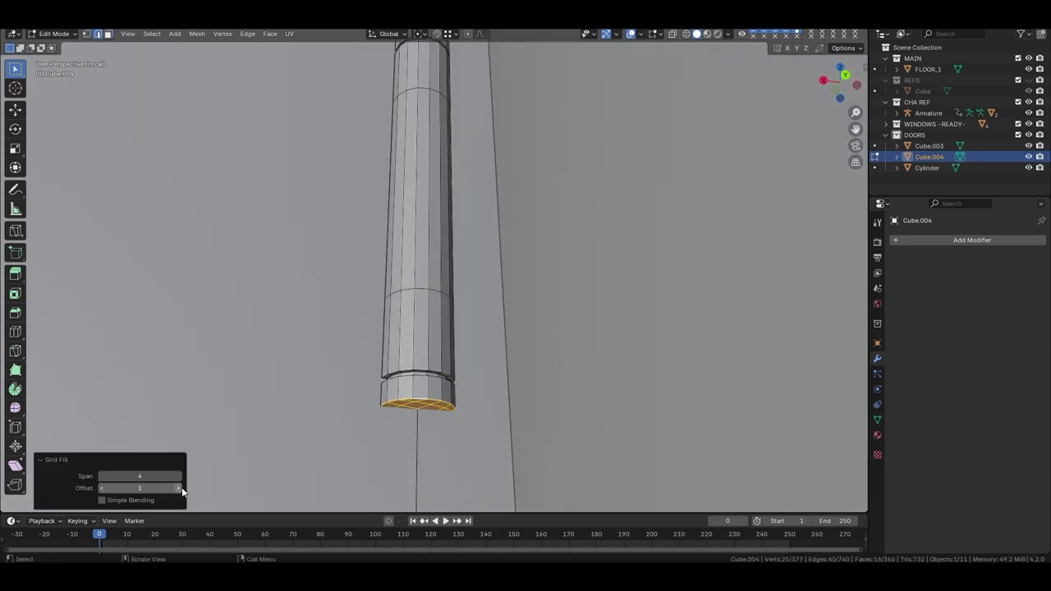
{"action": "middle_click_drag", "start_coordinate": [411, 287], "coordinate": [418, 162]}
{"action": "left_click", "coordinate": [418, 163], "text": "alt"}
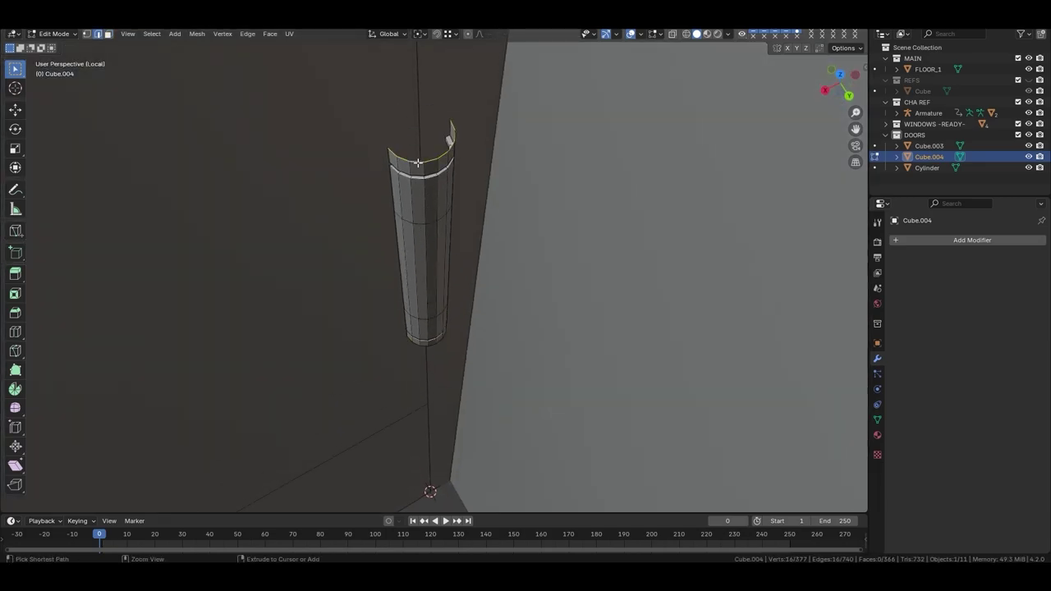
{"action": "key", "text": "shift+r"}
{"action": "mouse_move", "coordinate": [235, 369]}
{"action": "middle_mouse_down"}
{"action": "mouse_move", "coordinate": [472, 239]}
{"action": "mouse_move", "coordinate": [506, 487]}
{"action": "middle_mouse_up"}
Duplicate the whole hinge and move the copy 0.8044 m up along Z.
{"action": "key", "text": "l"}
{"action": "key", "text": "ctrl+KP_1"}
{"action": "key", "text": "g"}
{"action": "key", "text": "z"}
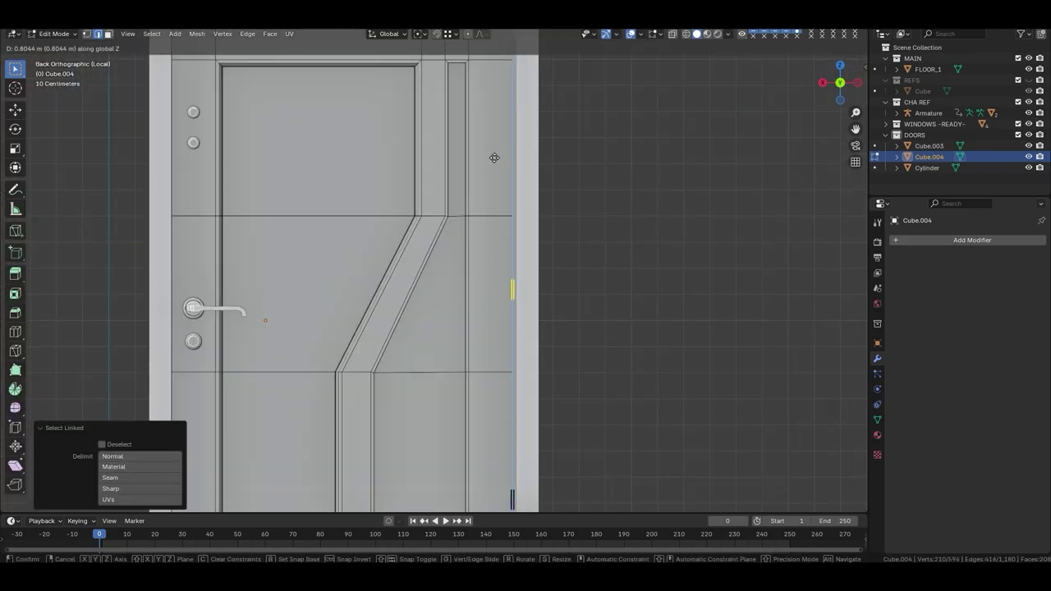
{"action": "left_click", "coordinate": [493, 158]}
{"action": "middle_click_drag", "start_coordinate": [502, 170], "coordinate": [537, 204]}
Back in Object Mode, select the door frame, bolts-and-handle object and door panel.
{"action": "key", "text": "Tab"}
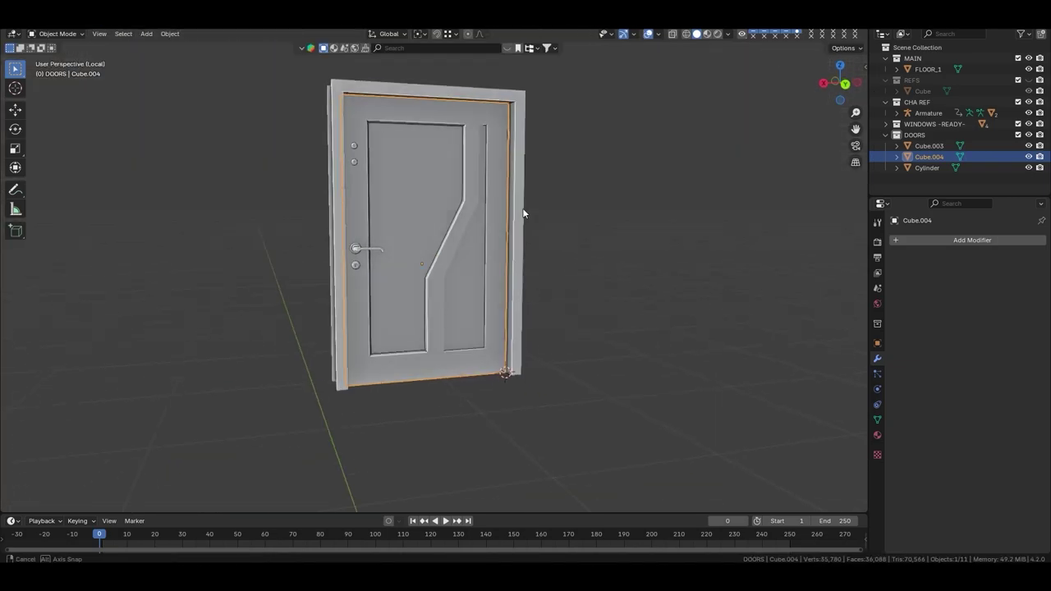
{"action": "key", "text": "alt+a"}
{"action": "scroll", "coordinate": [481, 259], "scroll_direction": "up", "scroll_amount": 5}
{"action": "mouse_move", "coordinate": [481, 259]}
{"action": "middle_mouse_down"}
{"action": "mouse_move", "coordinate": [434, 213]}
{"action": "mouse_move", "coordinate": [498, 244]}
{"action": "mouse_move", "coordinate": [383, 262]}
{"action": "mouse_move", "coordinate": [472, 247]}
{"action": "mouse_move", "coordinate": [443, 249]}
{"action": "mouse_move", "coordinate": [442, 235]}
{"action": "mouse_move", "coordinate": [563, 227]}
{"action": "mouse_move", "coordinate": [531, 215]}
{"action": "middle_mouse_up"}
{"action": "scroll", "coordinate": [490, 241], "scroll_direction": "down", "scroll_amount": 3}
{"action": "left_click", "coordinate": [466, 208]}
{"action": "left_click", "coordinate": [481, 276]}
{"action": "left_click", "coordinate": [481, 277]}
{"action": "mouse_move", "coordinate": [481, 277]}
{"action": "middle_mouse_down"}
{"action": "mouse_move", "coordinate": [441, 250]}
{"action": "mouse_move", "coordinate": [358, 242]}
{"action": "mouse_move", "coordinate": [465, 246]}
{"action": "mouse_move", "coordinate": [488, 322]}
{"action": "middle_mouse_up"}
{"action": "scroll", "coordinate": [465, 246], "scroll_direction": "up", "scroll_amount": 3}
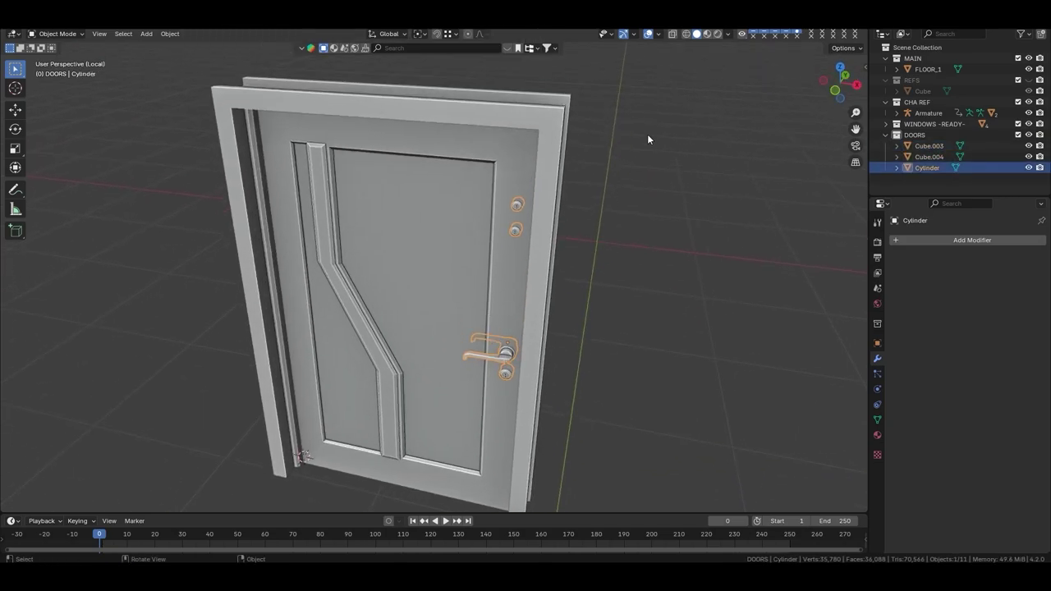
Join the selected parts with Ctrl+J and apply Shade Auto Smooth at 30°.
{"action": "key", "text": "ctrl+j"}
{"action": "right_click", "coordinate": [459, 298]}
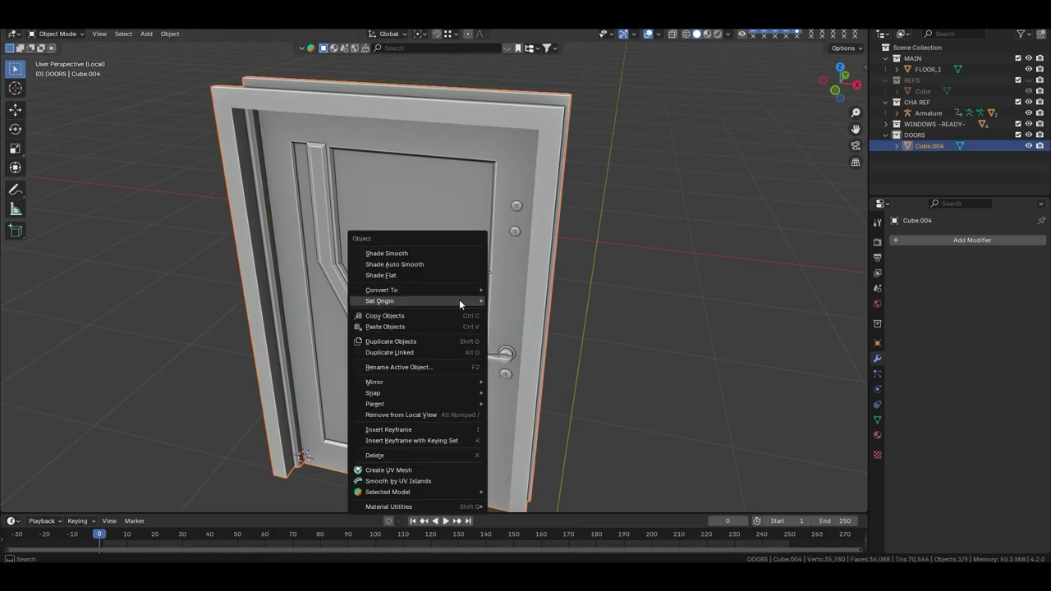
{"action": "left_click", "coordinate": [459, 299]}
{"action": "mouse_move", "coordinate": [459, 299]}
{"action": "middle_mouse_down"}
{"action": "mouse_move", "coordinate": [490, 321]}
{"action": "mouse_move", "coordinate": [437, 312]}
{"action": "mouse_move", "coordinate": [526, 340]}
{"action": "middle_mouse_up"}
{"action": "scroll", "coordinate": [490, 321], "scroll_direction": "up", "scroll_amount": 5}
{"action": "scroll", "coordinate": [473, 348], "scroll_direction": "down", "scroll_amount": 8}
Select the frame's linked geometry in Edit Mode and create material outdoor.mat.01 for it.
{"action": "key", "text": "alt+a"}
{"action": "left_click", "coordinate": [527, 340]}
{"action": "scroll", "coordinate": [530, 384], "scroll_direction": "up", "scroll_amount": 4}
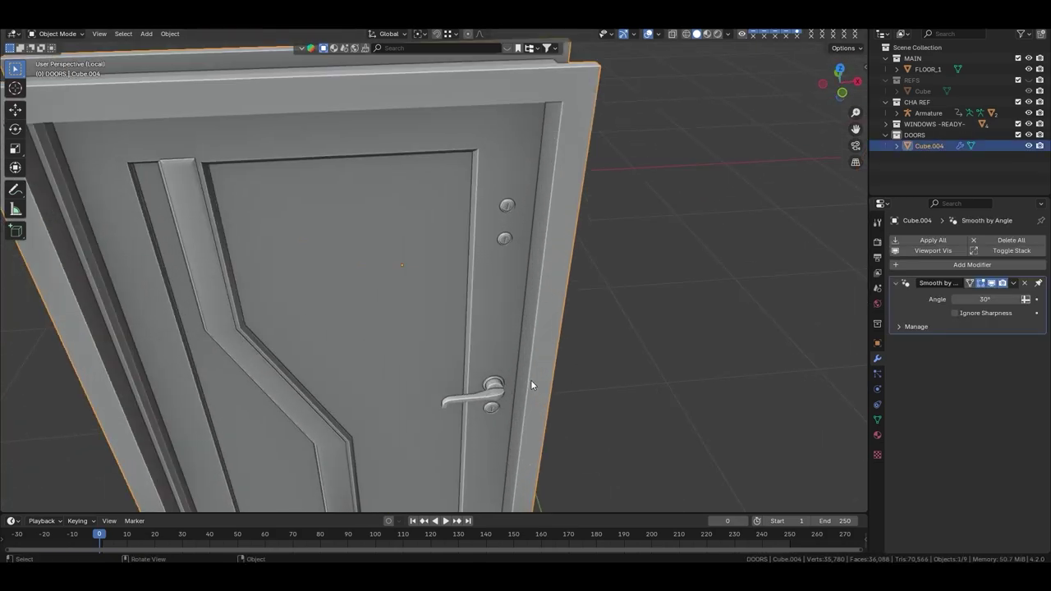
{"action": "key", "text": "Tab"}
{"action": "scroll", "coordinate": [530, 384], "scroll_direction": "down", "scroll_amount": 5}
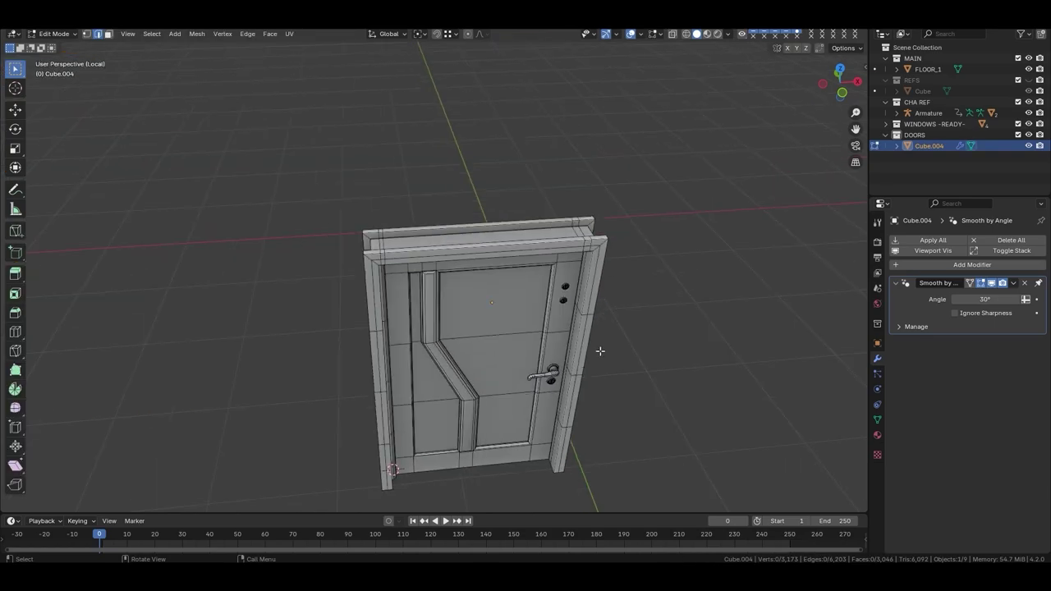
{"action": "key", "text": "l"}
{"action": "left_click", "coordinate": [877, 435]}
{"action": "left_click", "coordinate": [948, 286]}
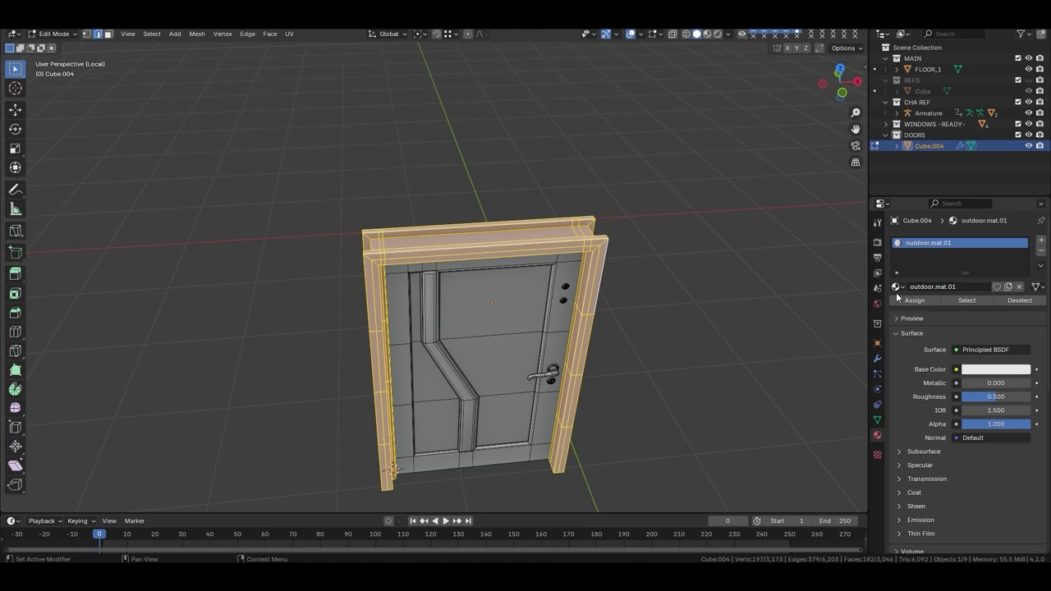
Select the door panel and give it a second slot with copied material outdoor.mat.02.
{"action": "left_click", "coordinate": [685, 360]}
{"action": "key", "text": "l"}
{"action": "left_click", "coordinate": [1040, 240]}
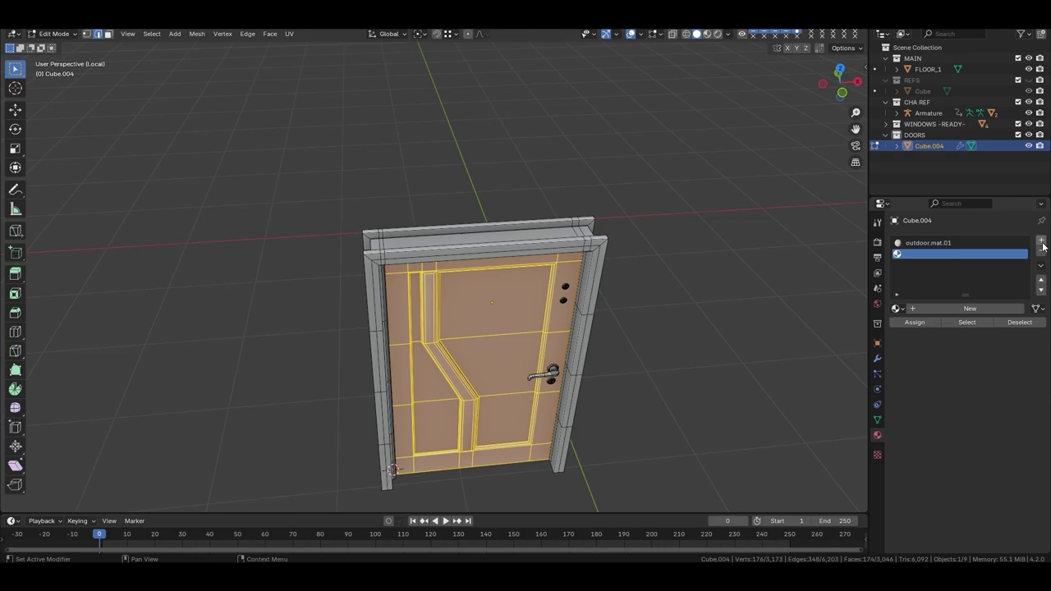
{"action": "left_click", "coordinate": [896, 308]}
{"action": "left_click", "coordinate": [943, 388]}
{"action": "left_click", "coordinate": [1008, 308]}
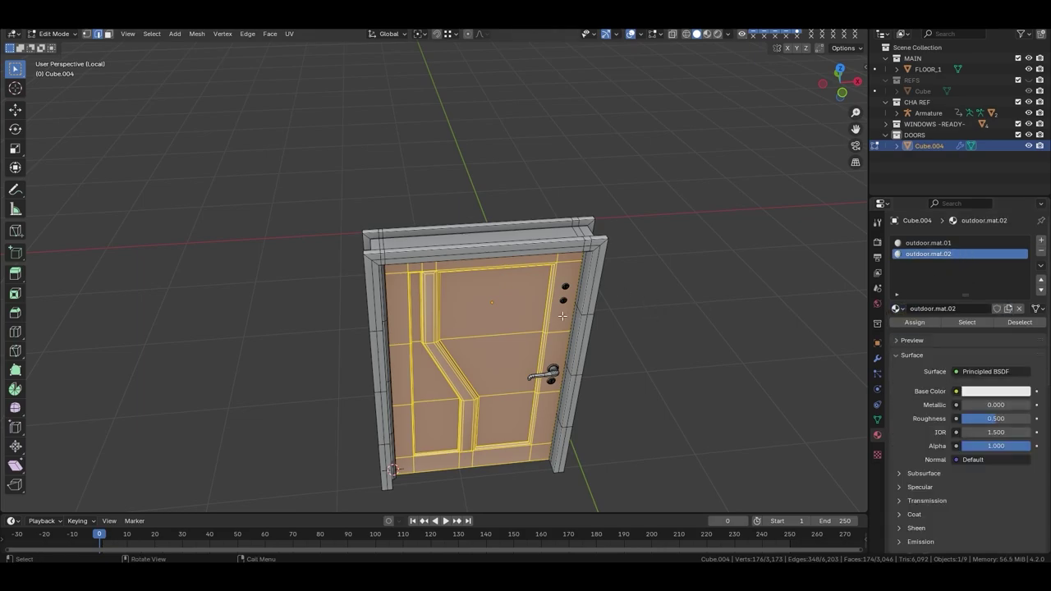
Select the linked handle and both hinge pieces instead of the panel.
{"action": "middle_click_drag", "start_coordinate": [561, 315], "coordinate": [665, 347]}
{"action": "left_click", "coordinate": [631, 325]}
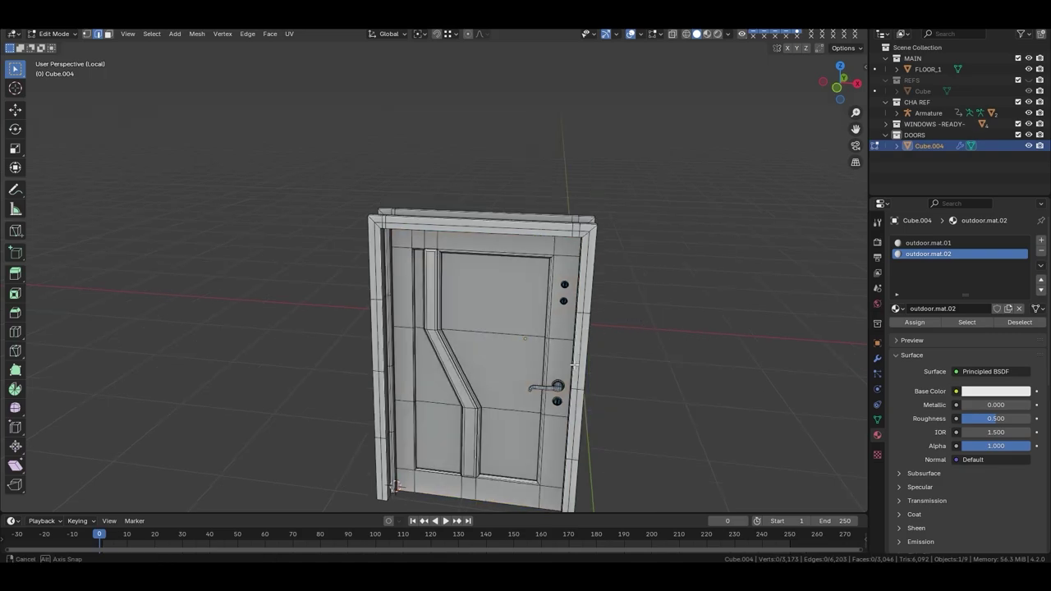
{"action": "scroll", "coordinate": [542, 390], "scroll_direction": "up", "scroll_amount": 4}
{"action": "key", "text": "l"}
{"action": "key", "text": "l"}
{"action": "middle_click_drag", "start_coordinate": [553, 218], "coordinate": [726, 212]}
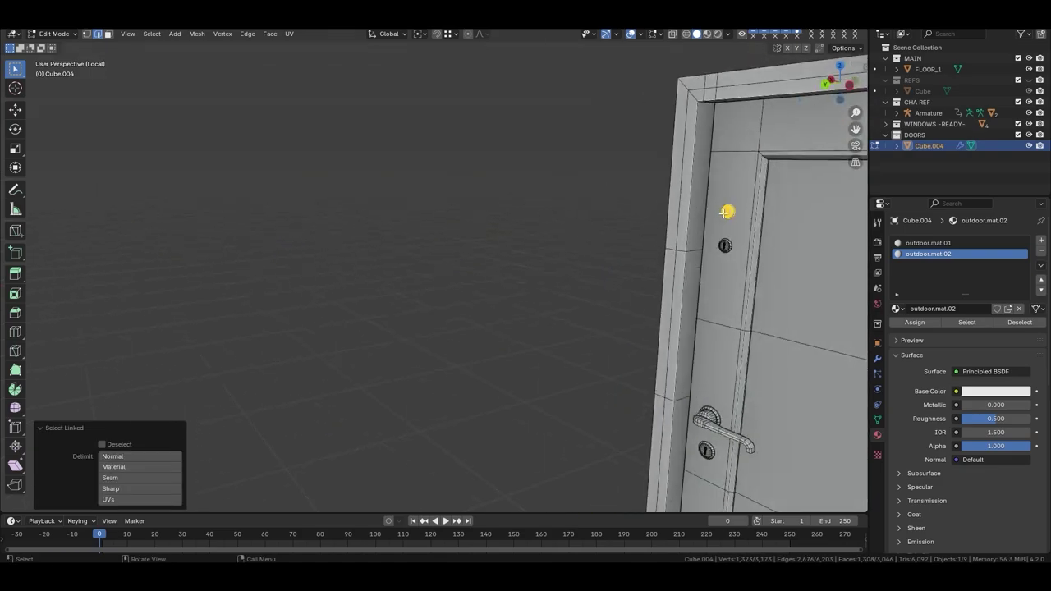
{"action": "key", "text": "l"}
{"action": "scroll", "coordinate": [706, 451], "scroll_direction": "down", "scroll_amount": 4}
{"action": "middle_click_drag", "start_coordinate": [706, 451], "coordinate": [716, 423]}
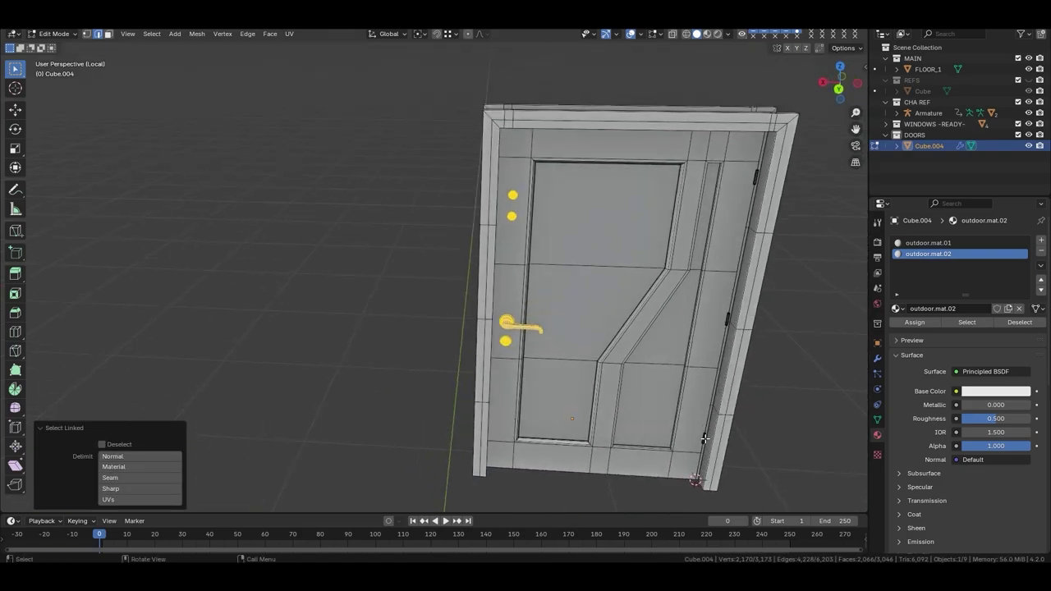
Add a third slot with new material outdoor.mat.003 assigned to hinges and handle, then exit Edit Mode.
{"action": "left_click", "coordinate": [1041, 239]}
{"action": "left_click", "coordinate": [896, 308]}
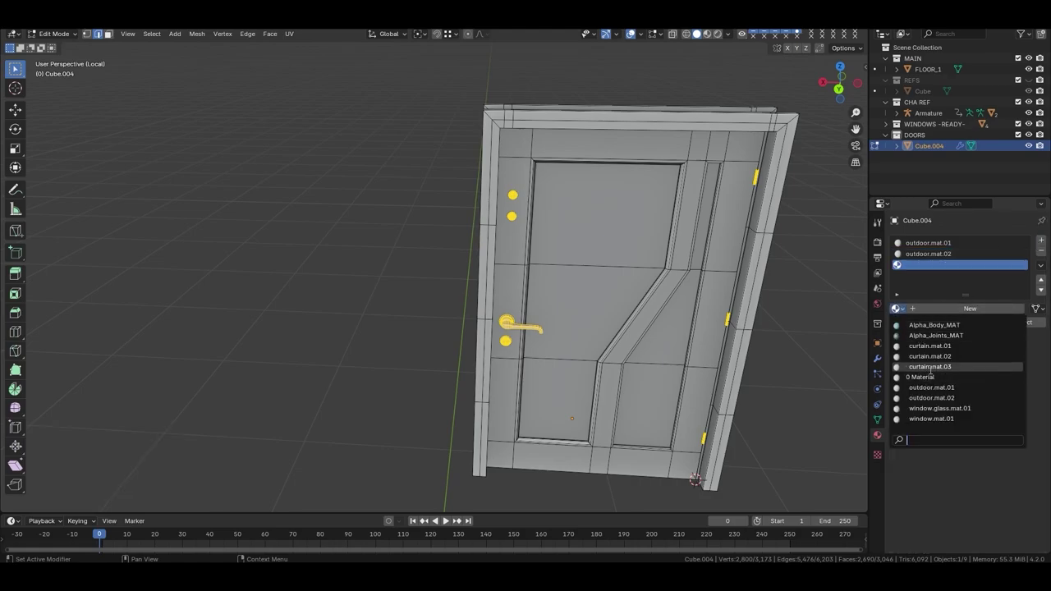
{"action": "left_click", "coordinate": [946, 399]}
{"action": "left_click", "coordinate": [1009, 308]}
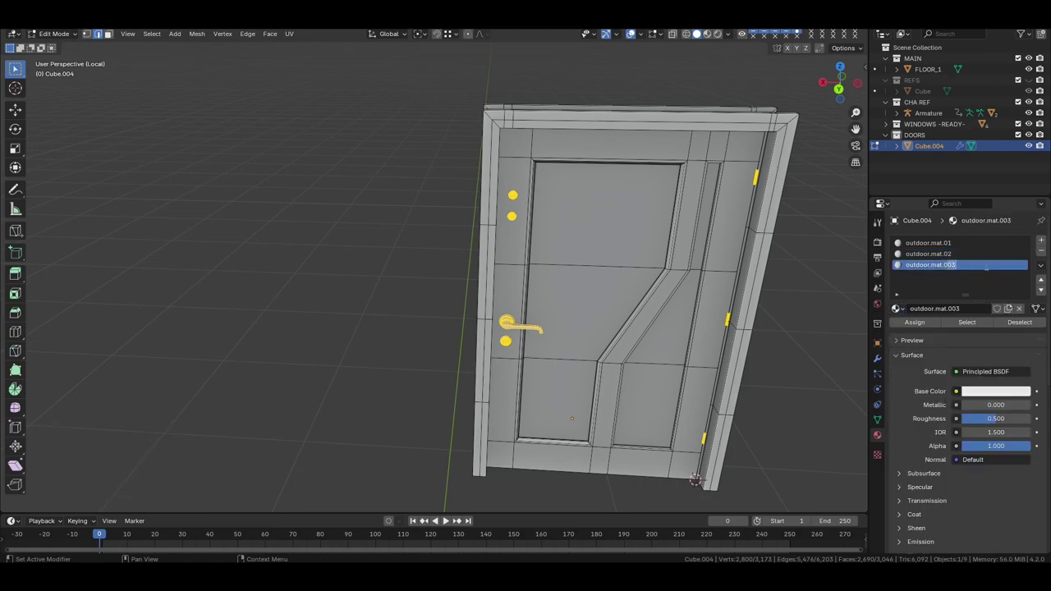
{"action": "key", "text": "Tab"}
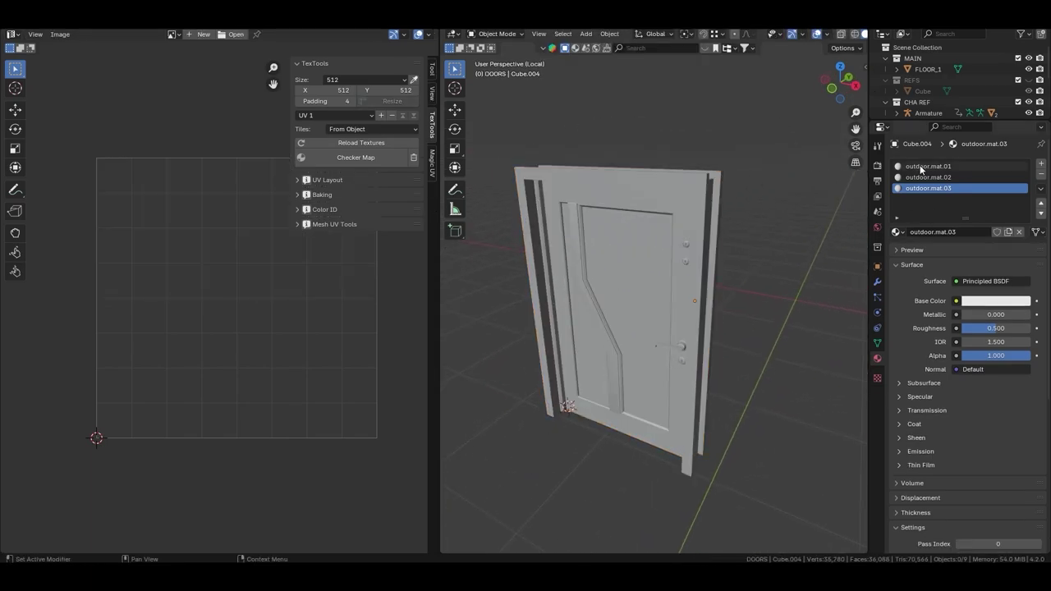
Make outdoor.mat.01 active, enter edit mode on the door, and show the checker test texture.
{"action": "left_click", "coordinate": [921, 166]}
{"action": "left_click", "coordinate": [929, 177]}
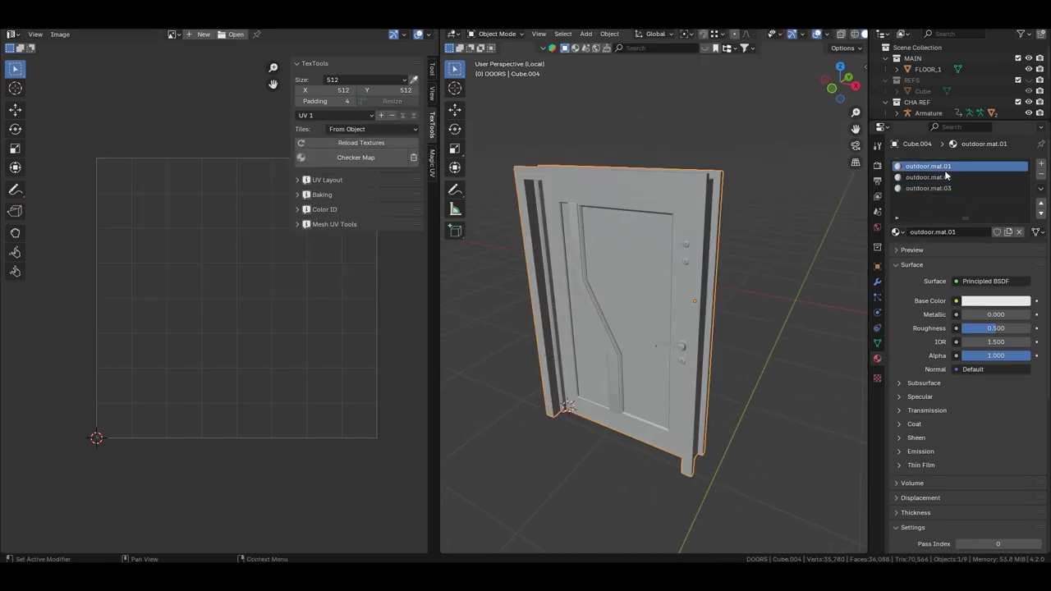
{"action": "key", "text": "Tab"}
{"action": "left_click", "coordinate": [977, 246]}
{"action": "left_click", "coordinate": [1018, 245]}
{"action": "left_click", "coordinate": [355, 157]}
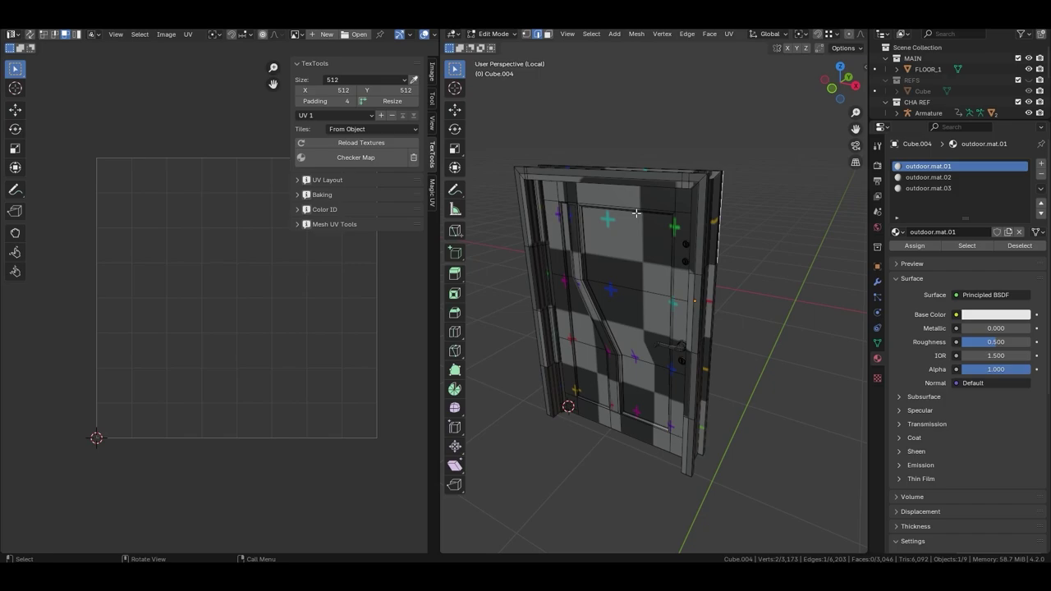
{"action": "middle_click_drag", "start_coordinate": [636, 213], "coordinate": [648, 222]}
Smart UV Project the outdoor.mat.01 frame faces and pack their islands.
{"action": "left_click", "coordinate": [967, 246]}
{"action": "key", "text": "u"}
{"action": "left_click", "coordinate": [607, 329]}
{"action": "left_click", "coordinate": [629, 330]}
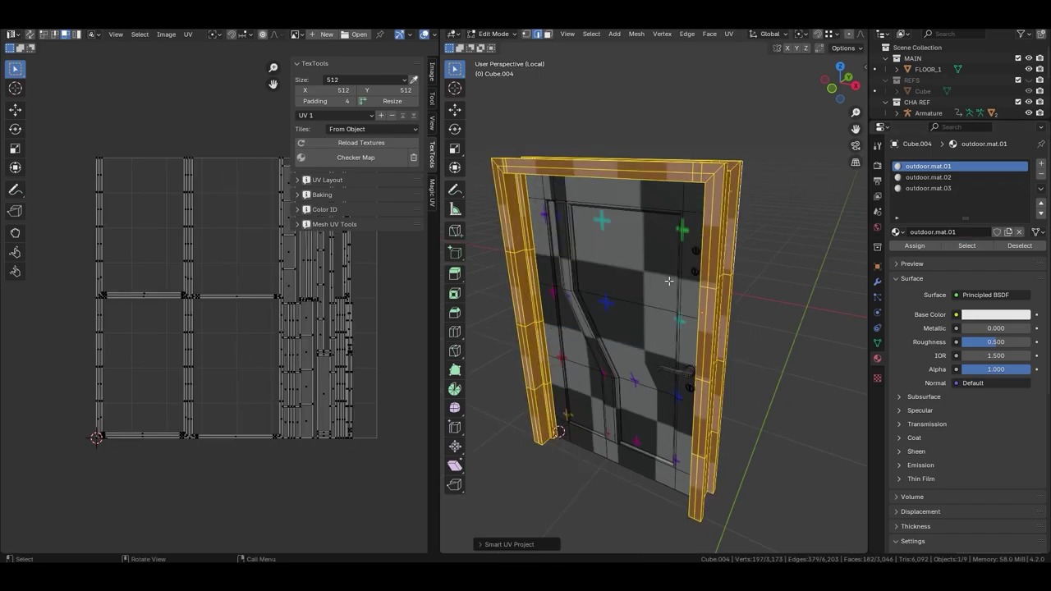
{"action": "key", "text": "a"}
{"action": "key", "text": "ctrl+p"}
{"action": "left_click", "coordinate": [261, 547]}
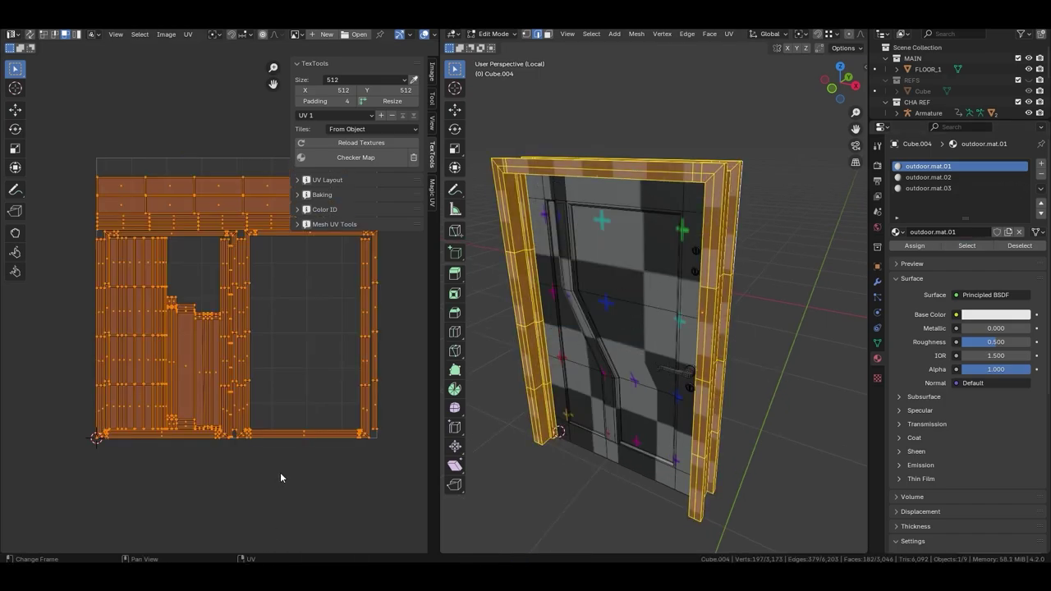
{"action": "left_click", "coordinate": [282, 474]}
{"action": "left_click", "coordinate": [1019, 246]}
Unwrap the outdoor.mat.02 door panel faces and pack their UV islands.
{"action": "left_click", "coordinate": [927, 176]}
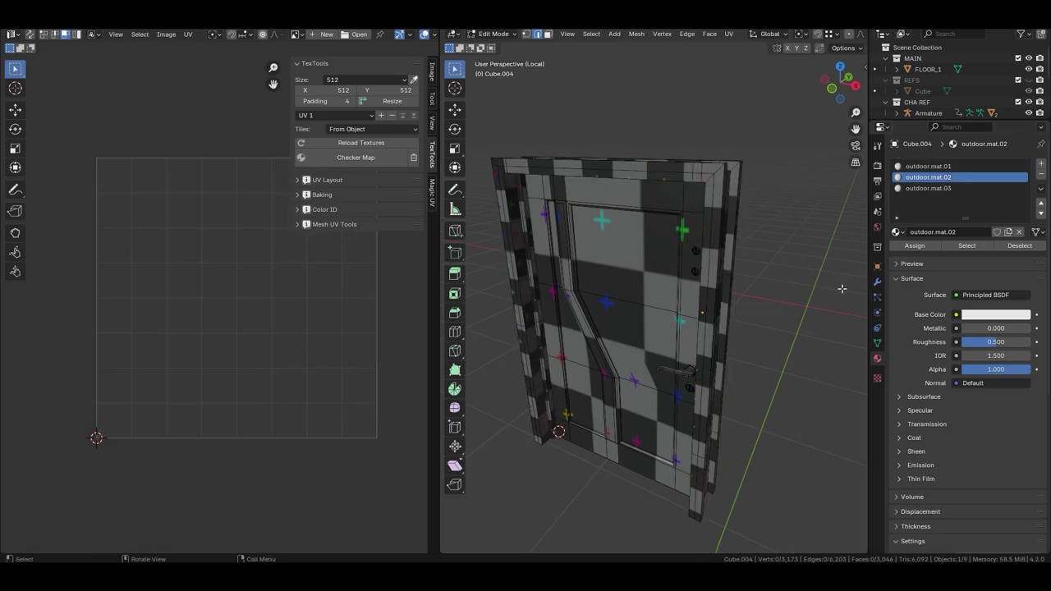
{"action": "left_click", "coordinate": [967, 246]}
{"action": "key", "text": "u"}
{"action": "left_click", "coordinate": [624, 230]}
{"action": "key", "text": "a"}
{"action": "key", "text": "ctrl+p"}
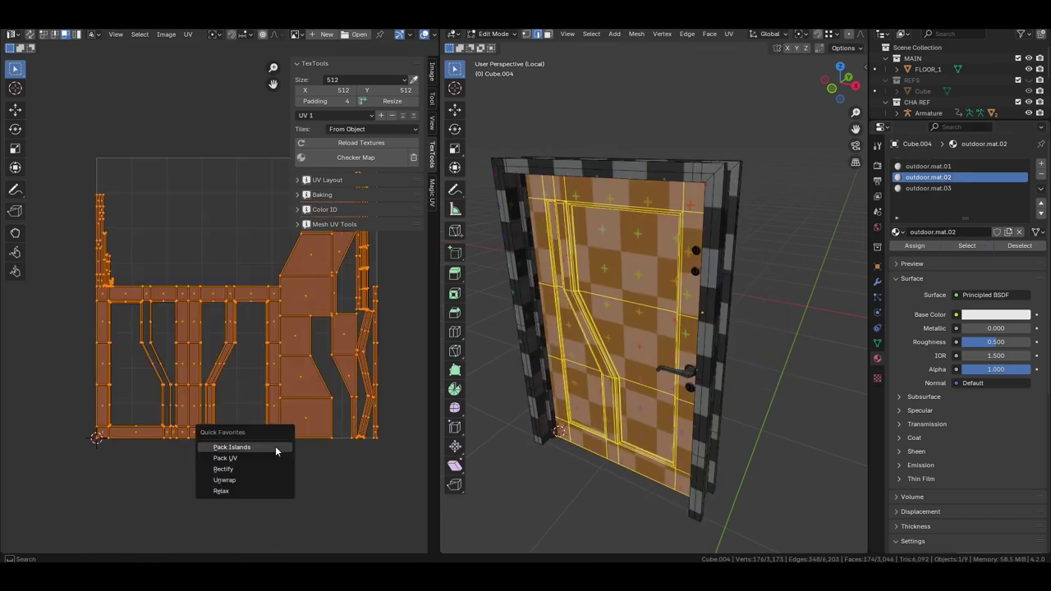
{"action": "left_click", "coordinate": [277, 446]}
{"action": "scroll", "coordinate": [661, 341], "scroll_direction": "up", "scroll_amount": 10}
{"action": "key", "text": "alt+a"}
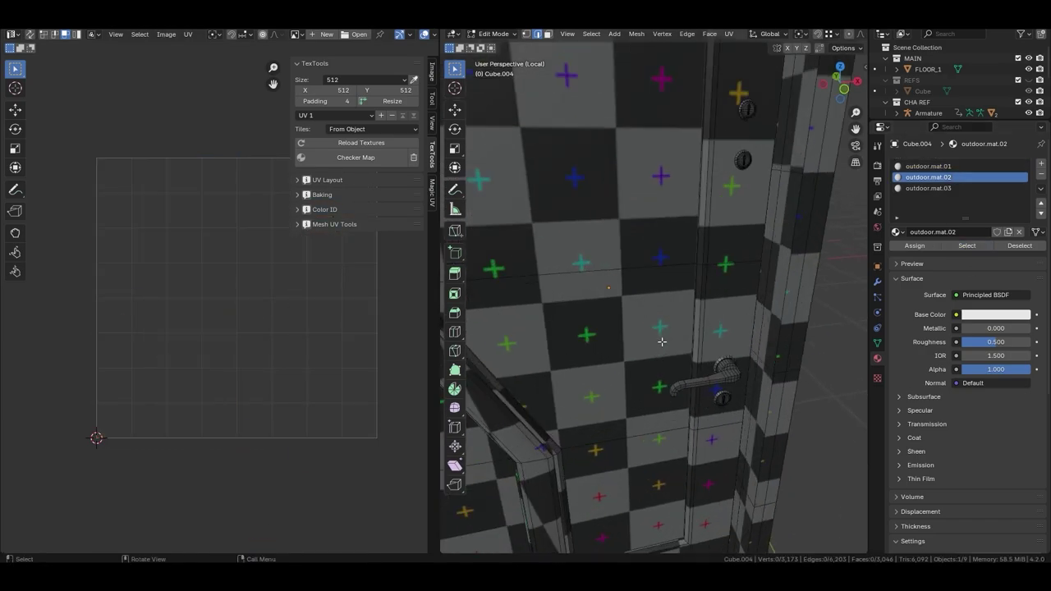
Unwrap the outdoor.mat.03 hinge and handle faces and pack their UV islands.
{"action": "left_click", "coordinate": [944, 188]}
{"action": "left_click", "coordinate": [967, 246]}
{"action": "key", "text": "u"}
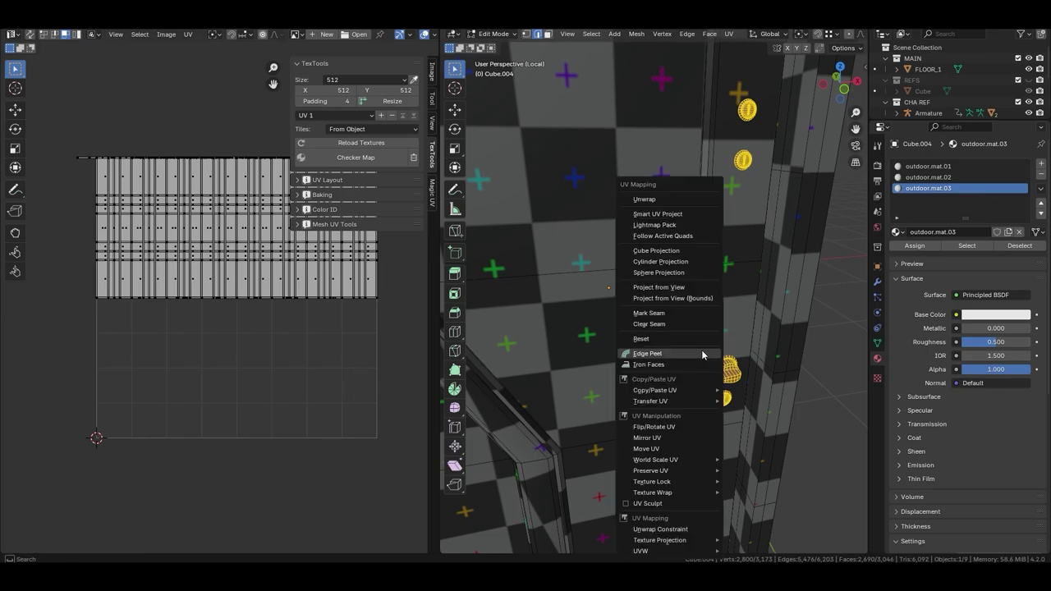
{"action": "left_click", "coordinate": [703, 351]}
{"action": "key", "text": "a"}
{"action": "key", "text": "q"}
{"action": "left_click", "coordinate": [264, 451]}
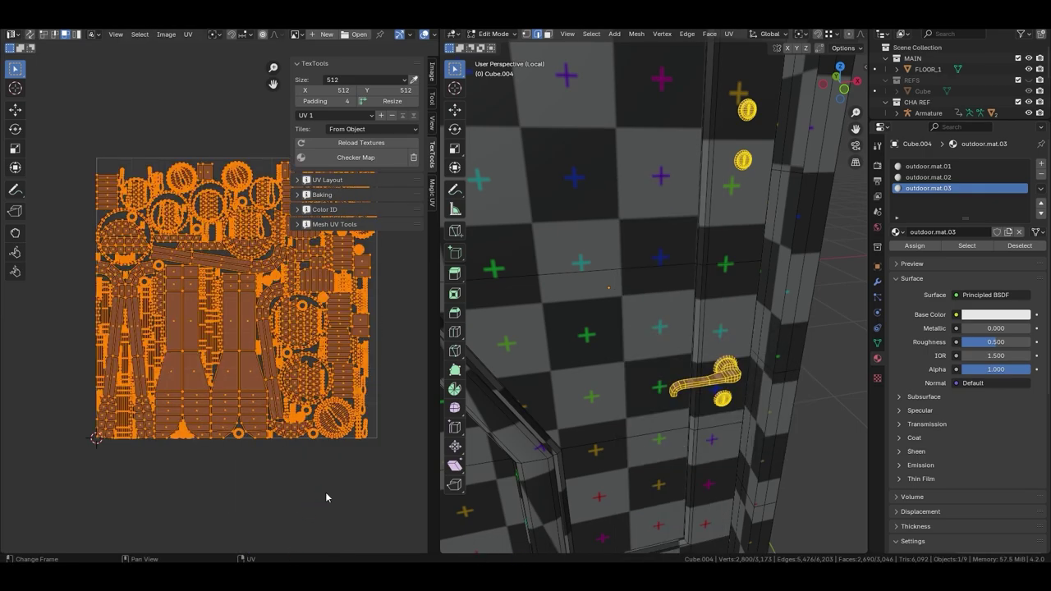
Return to object mode, frame the door, and turn off the checker map.
{"action": "key", "text": "Tab"}
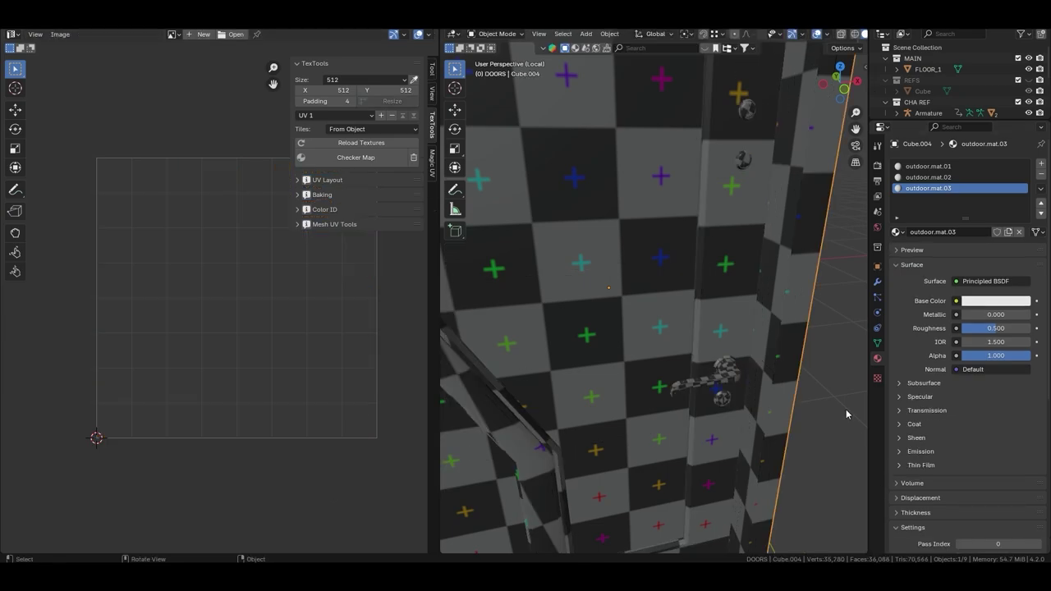
{"action": "key", "text": "KP_Decimal"}
{"action": "left_click", "coordinate": [413, 157]}
Save the building file, toggle a viewport shading option, and leave the door's local view.
{"action": "middle_click_drag", "start_coordinate": [540, 300], "coordinate": [747, 348]}
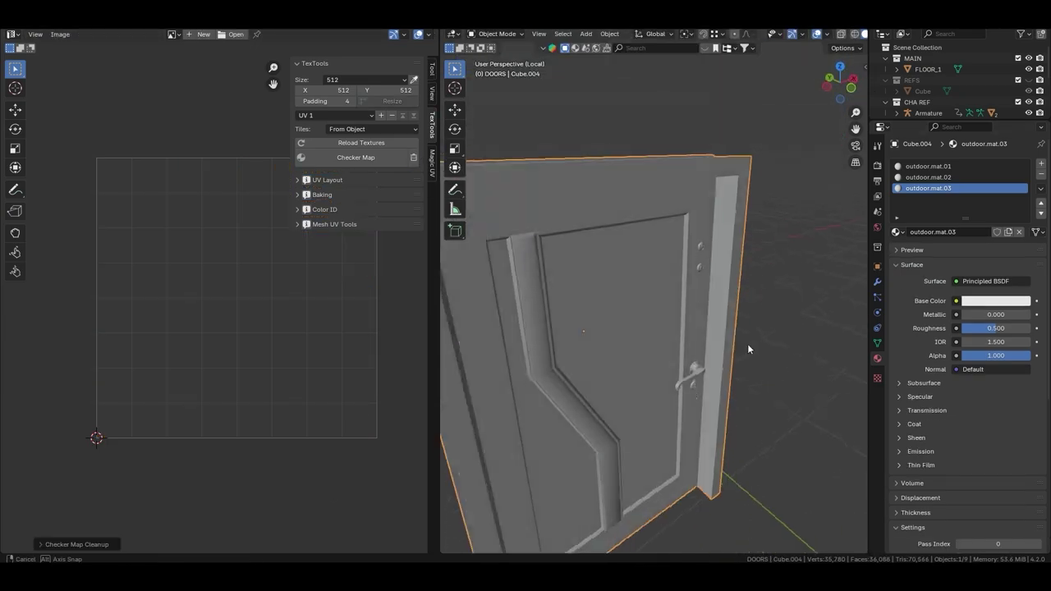
{"action": "left_click", "coordinate": [772, 339]}
{"action": "key", "text": "ctrl+s"}
{"action": "left_click", "coordinate": [809, 35]}
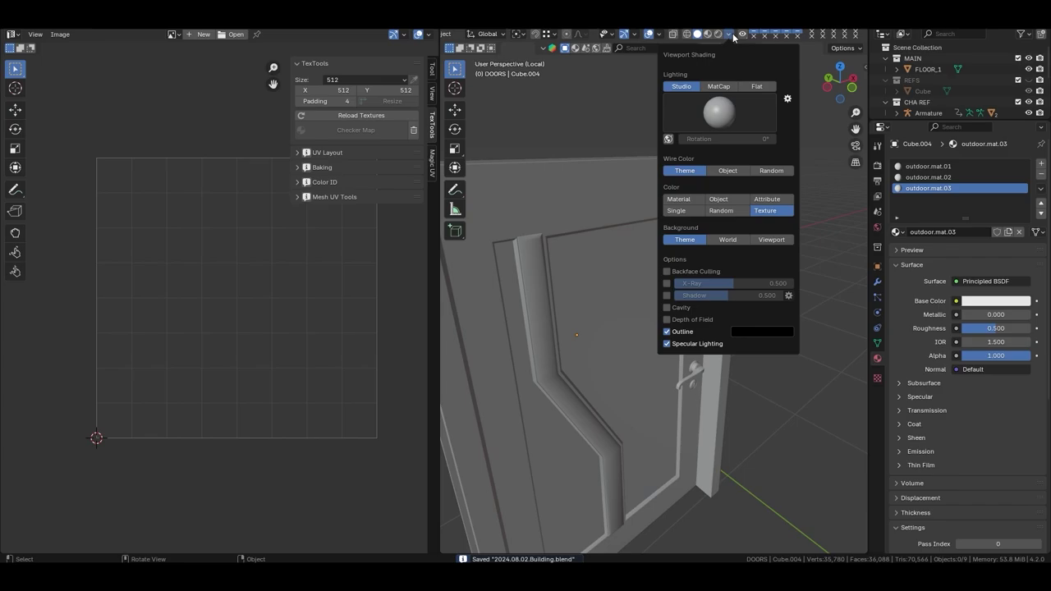
{"action": "left_click", "coordinate": [669, 311]}
{"action": "middle_click_drag", "start_coordinate": [696, 307], "coordinate": [698, 281]}
{"action": "key", "text": "ctrl+s"}
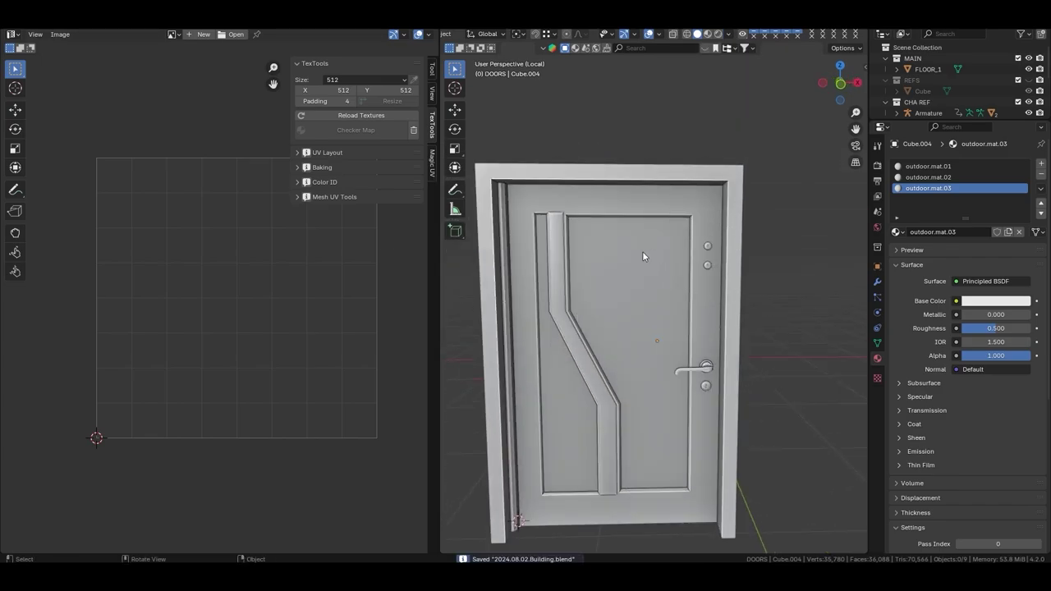
{"action": "key", "text": "KP_Divide"}
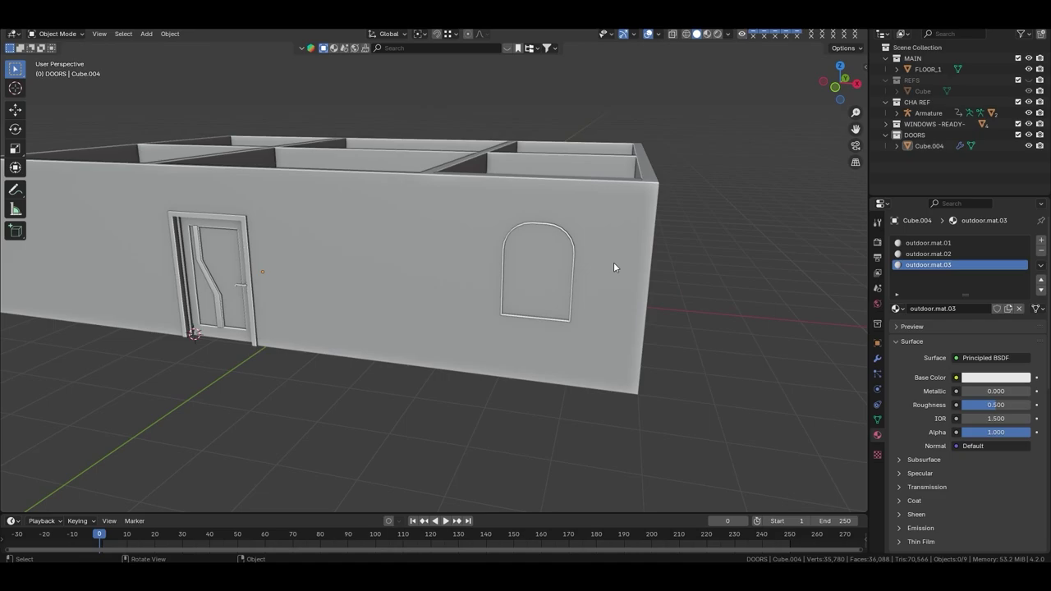
Select the character reference and isolate it in local view.
{"action": "mouse_move", "coordinate": [613, 267]}
{"action": "middle_mouse_down"}
{"action": "mouse_move", "coordinate": [556, 277]}
{"action": "mouse_move", "coordinate": [586, 307]}
{"action": "middle_mouse_up"}
{"action": "scroll", "coordinate": [473, 225], "scroll_direction": "down", "scroll_amount": 3}
{"action": "scroll", "coordinate": [486, 229], "scroll_direction": "up", "scroll_amount": 6}
{"action": "left_click", "coordinate": [486, 229]}
{"action": "key", "text": "KP_Divide"}
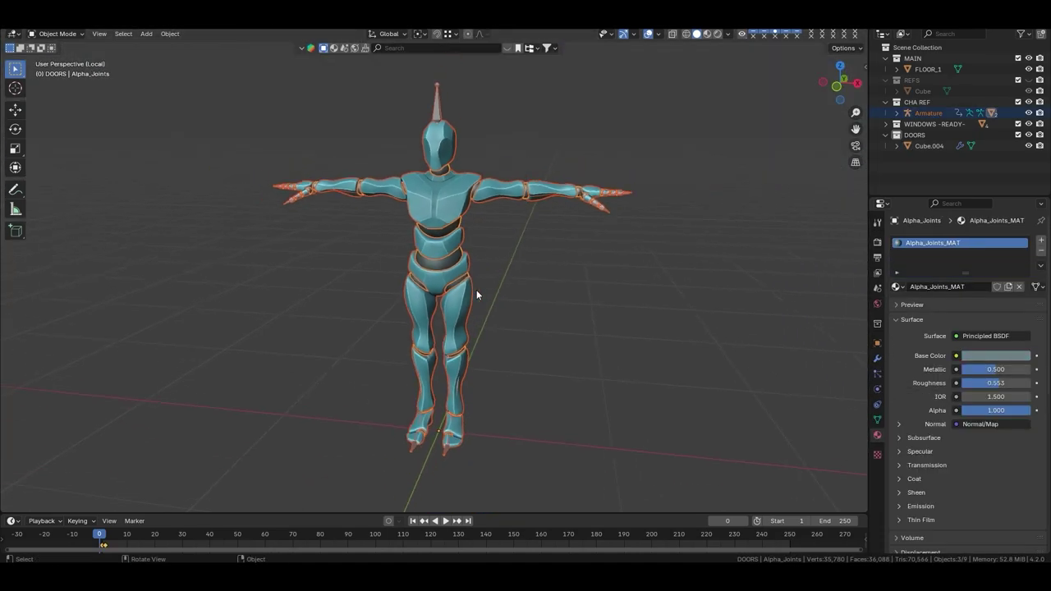
{"action": "left_click", "coordinate": [528, 256]}
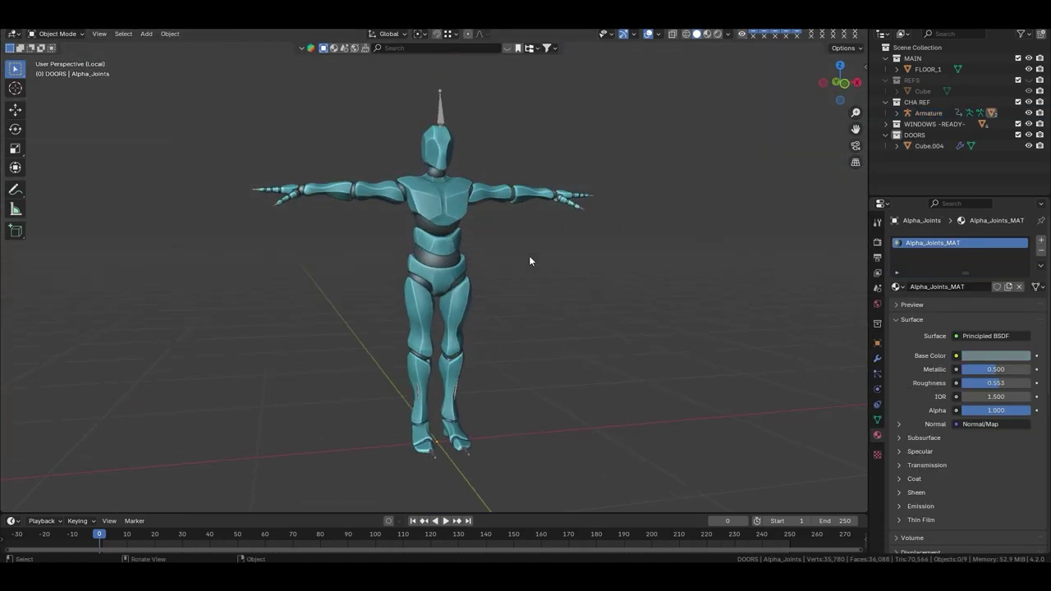
{"action": "key", "text": "shift+a"}
Add a cube raised 1 m, view it front-on in X-ray, then delete the misplaced cube.
{"action": "left_click", "coordinate": [575, 267]}
{"action": "key", "text": "g"}
{"action": "key", "text": "z"}
{"action": "key", "text": "1"}
{"action": "key", "text": "Return"}
{"action": "scroll", "coordinate": [546, 339], "scroll_direction": "down", "scroll_amount": 4}
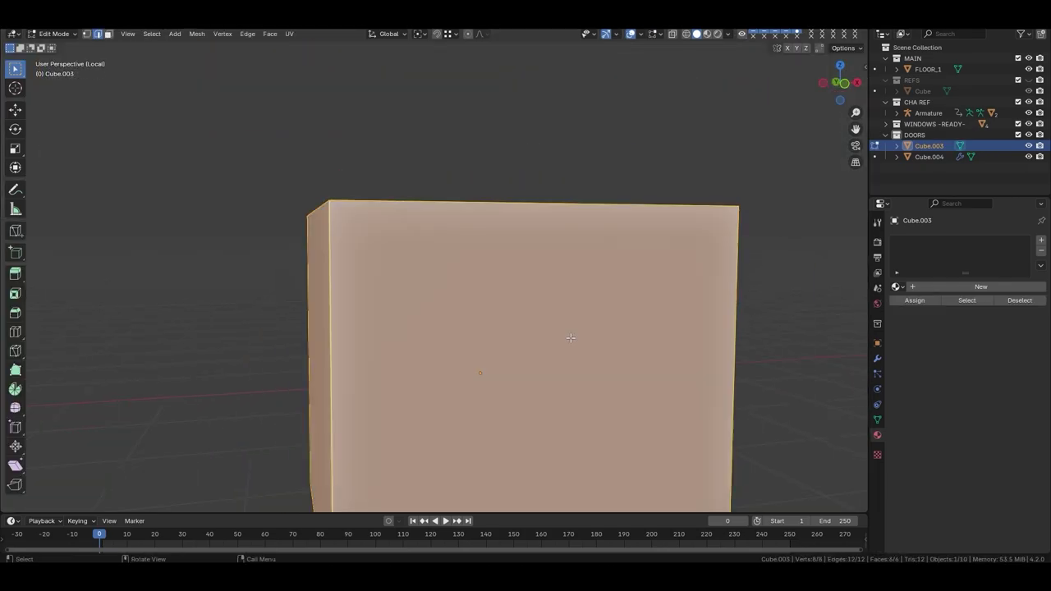
{"action": "scroll", "coordinate": [558, 348], "scroll_direction": "down", "scroll_amount": 3}
{"action": "key", "text": "KP_1"}
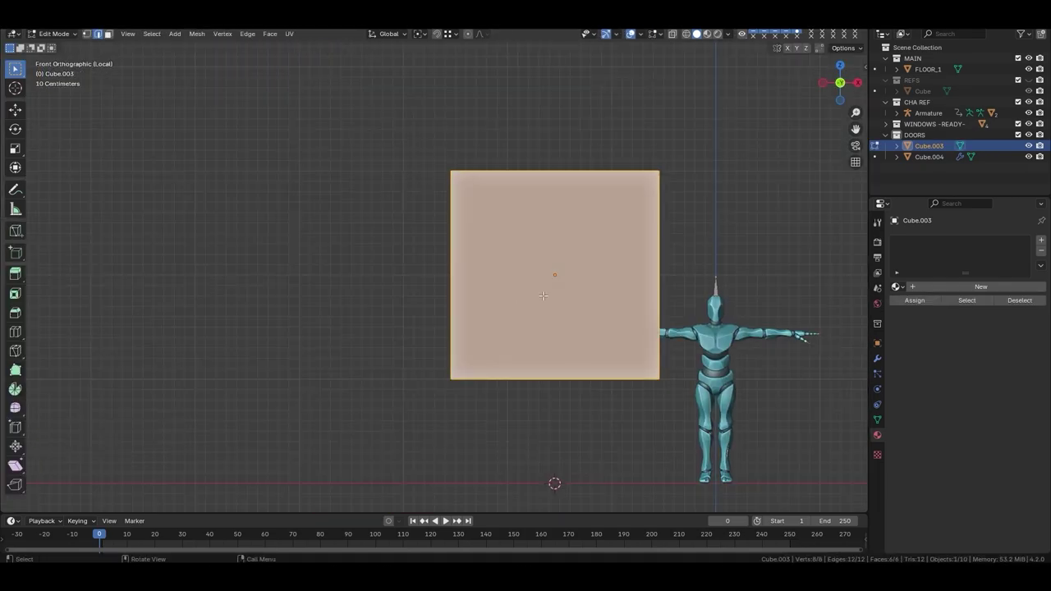
{"action": "key", "text": "alt+z"}
{"action": "scroll", "coordinate": [656, 315], "scroll_direction": "down", "scroll_amount": 4}
{"action": "key", "text": "Delete"}
{"action": "middle_click_drag", "start_coordinate": [631, 307], "coordinate": [522, 315], "text": "shift"}
Add a fresh cube and, in edit mode, raise its top 0.2 m.
{"action": "key", "text": "shift+a"}
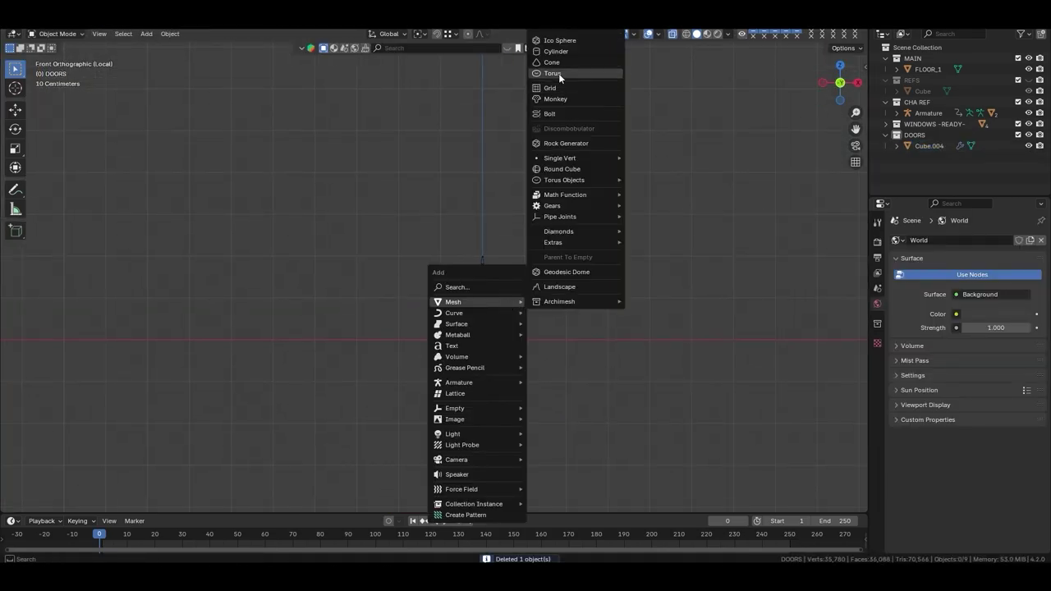
{"action": "left_click", "coordinate": [550, 38]}
{"action": "key", "text": "Tab"}
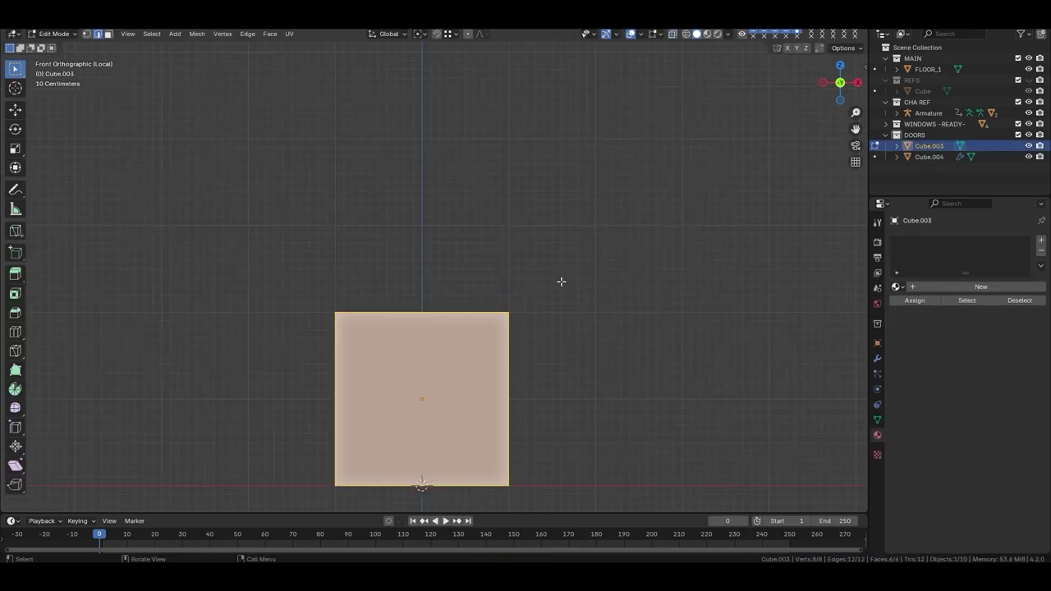
{"action": "scroll", "coordinate": [453, 315], "scroll_direction": "up", "scroll_amount": 3}
{"action": "type", "text": "gz.5"}
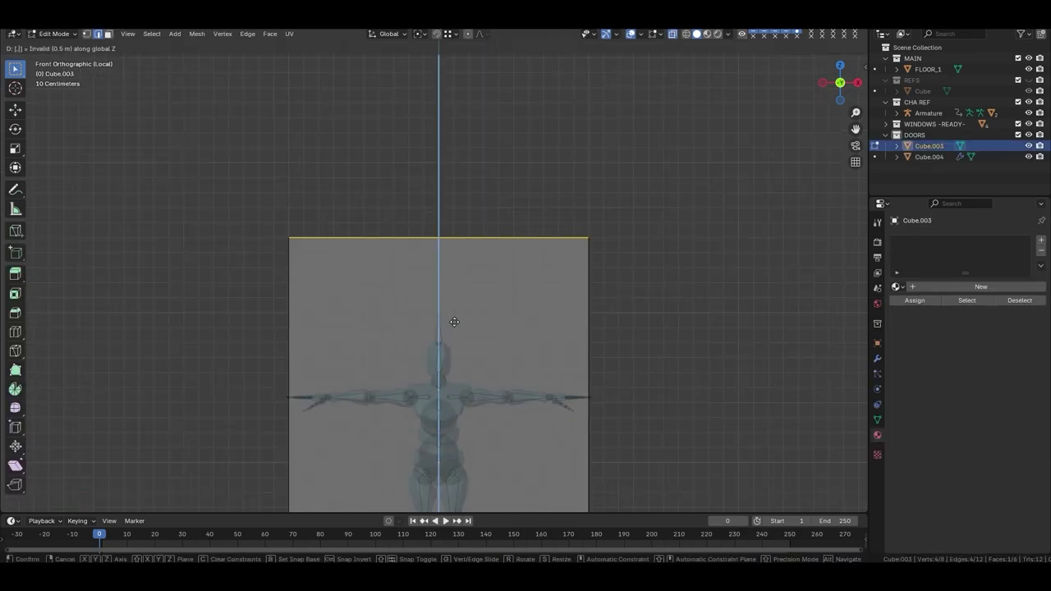
{"action": "type", "text": "2"}
{"action": "key", "text": "Return"}
{"action": "scroll", "coordinate": [485, 323], "scroll_direction": "down", "scroll_amount": 2}
{"action": "middle_click_drag", "start_coordinate": [525, 345], "coordinate": [535, 259], "text": "shift"}
{"action": "scroll", "coordinate": [535, 260], "scroll_direction": "up", "scroll_amount": 1}
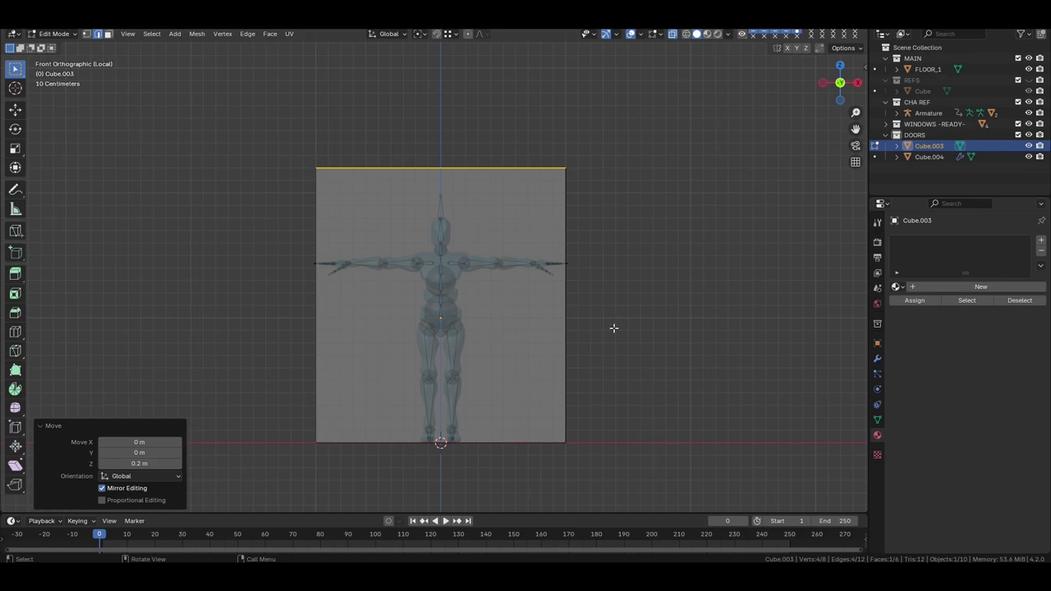
Narrow the cube to 0.7 width along X and return to solid display.
{"action": "left_click", "coordinate": [623, 288]}
{"action": "key", "text": "s"}
{"action": "key", "text": "x"}
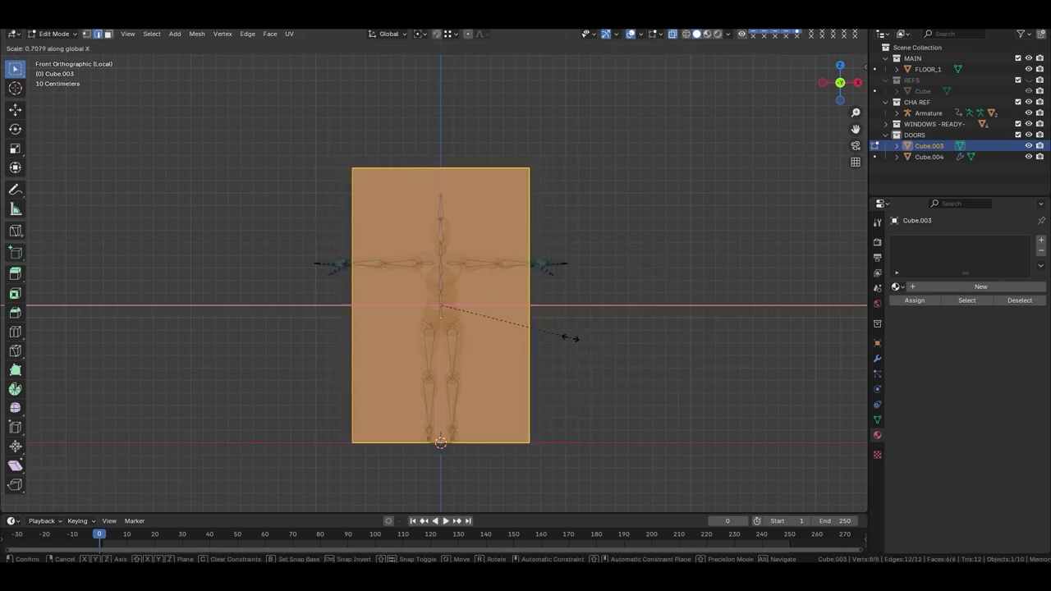
{"action": "type", "text": ".7"}
{"action": "key", "text": "Return"}
{"action": "middle_click_drag", "start_coordinate": [547, 300], "coordinate": [670, 374]}
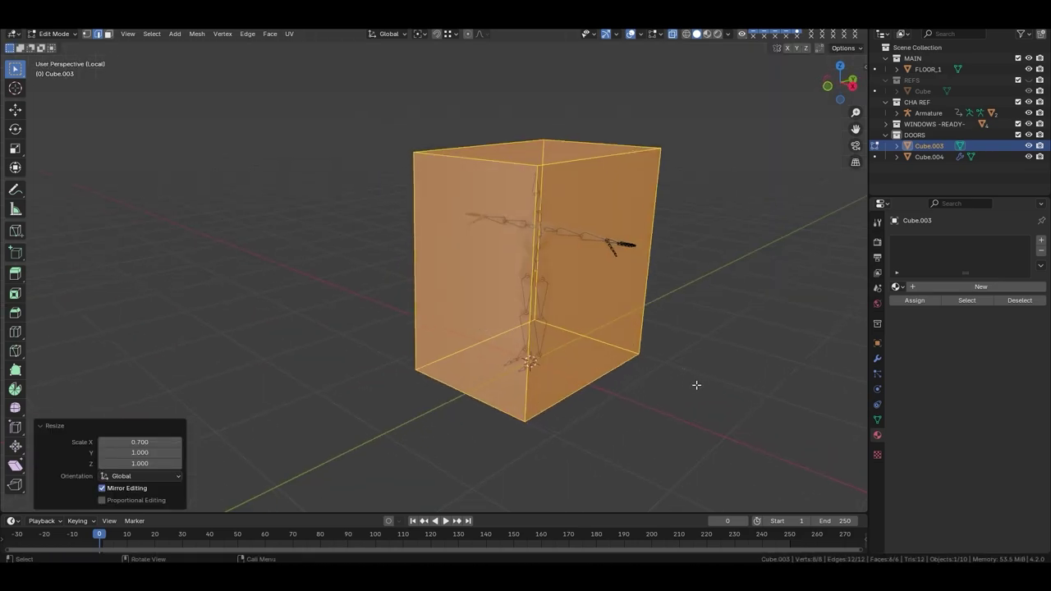
{"action": "left_click", "coordinate": [476, 305]}
{"action": "key", "text": "alt+z"}
{"action": "mouse_move", "coordinate": [569, 298]}
{"action": "middle_mouse_down"}
{"action": "mouse_move", "coordinate": [550, 199]}
{"action": "mouse_move", "coordinate": [621, 415]}
{"action": "middle_mouse_up"}
Flatten the cube on X, extrude it into a 0.1 m slab, and move it -0.15 m on Y.
{"action": "key", "text": "a"}
{"action": "key", "text": "s"}
{"action": "key", "text": "x"}
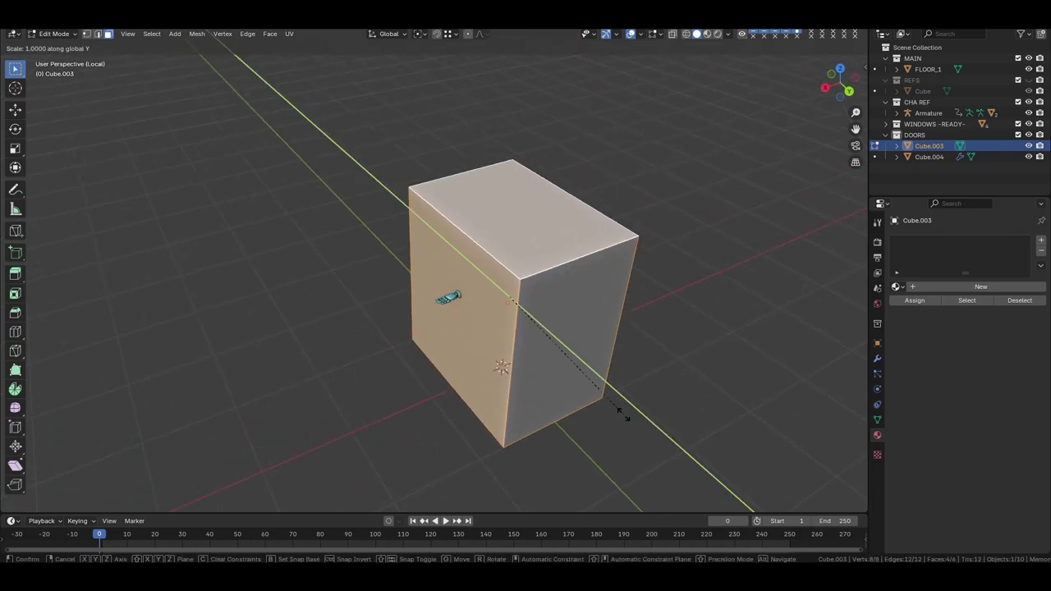
{"action": "key", "text": "0"}
{"action": "key", "text": "Return"}
{"action": "middle_click_drag", "start_coordinate": [602, 368], "coordinate": [534, 331]}
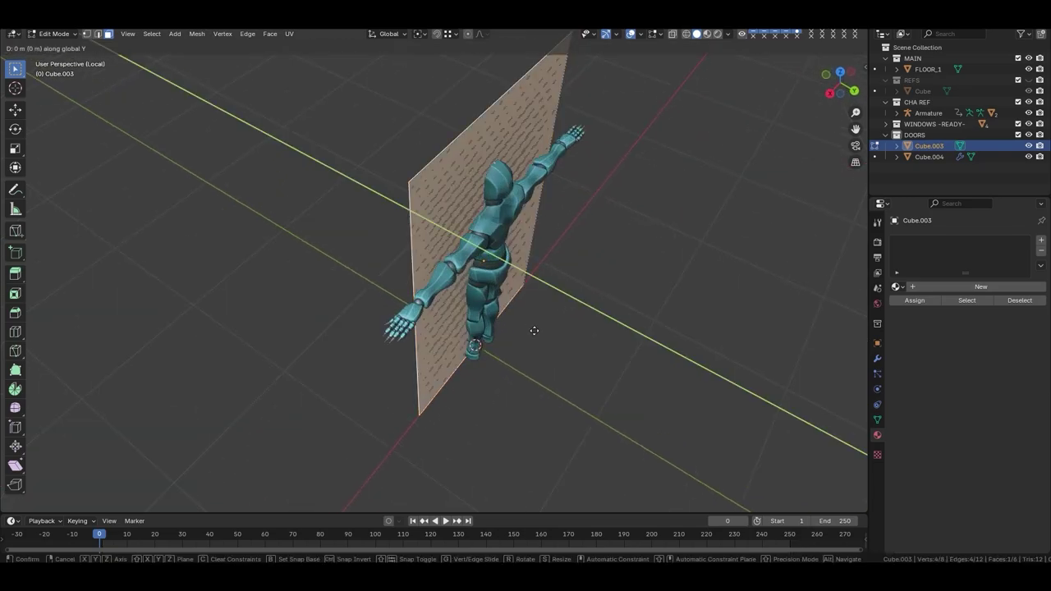
{"action": "type", "text": "1"}
{"action": "key", "text": "BackSpace"}
{"action": "type", "text": ".1"}
{"action": "key", "text": "Return"}
{"action": "middle_click_drag", "start_coordinate": [536, 329], "coordinate": [545, 269]}
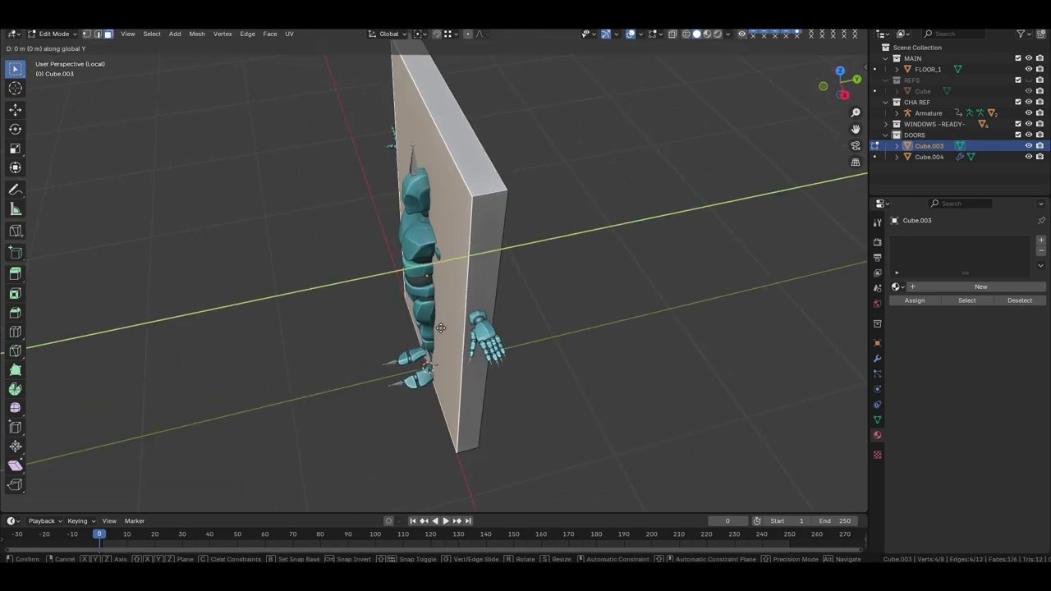
{"action": "type", "text": "-.15"}
{"action": "key", "text": "Return"}
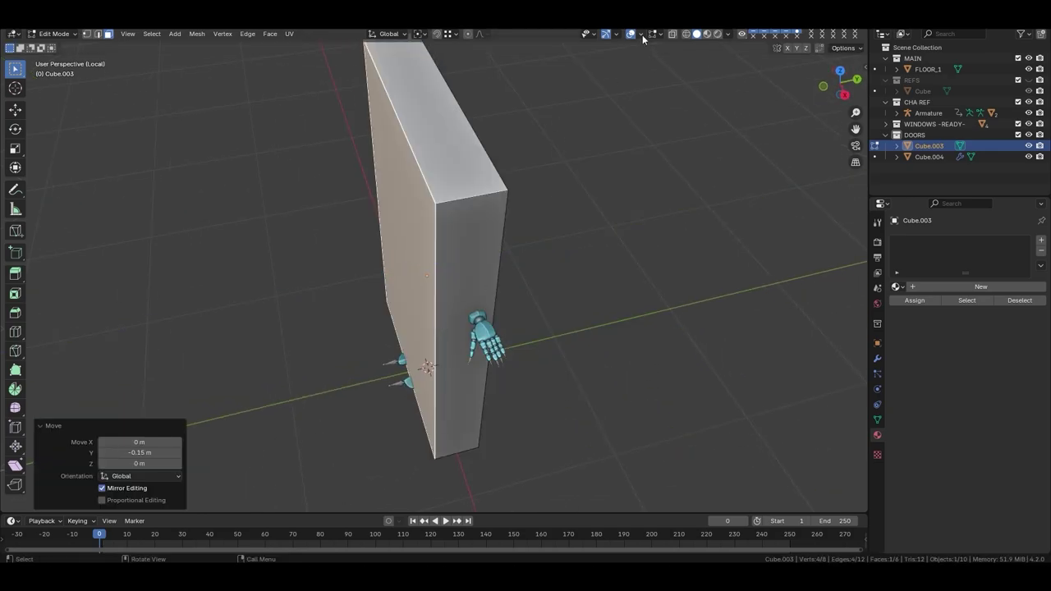
Check face orientation and recalculate the slab's normals to point outward.
{"action": "left_click", "coordinate": [644, 39]}
{"action": "left_click", "coordinate": [574, 243]}
{"action": "key", "text": "a"}
{"action": "left_click", "coordinate": [460, 159]}
{"action": "key", "text": "shift+n"}
{"action": "left_click", "coordinate": [644, 36]}
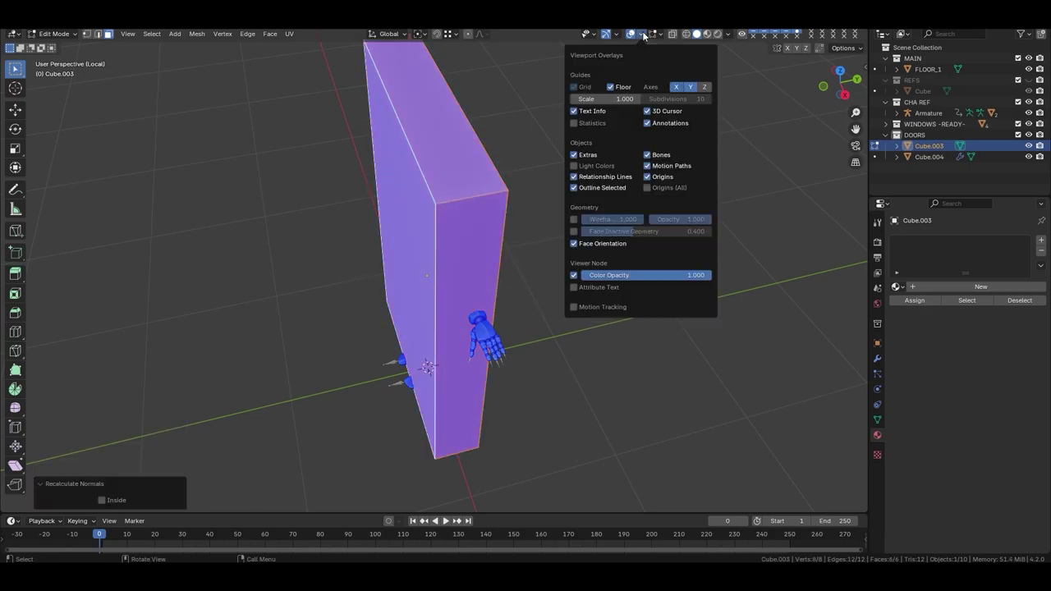
{"action": "left_click", "coordinate": [574, 243]}
Add a centred vertical edge loop through the slab and exit edit mode.
{"action": "mouse_move", "coordinate": [364, 246]}
{"action": "middle_mouse_down"}
{"action": "mouse_move", "coordinate": [590, 226]}
{"action": "mouse_move", "coordinate": [408, 275]}
{"action": "mouse_move", "coordinate": [454, 274]}
{"action": "mouse_move", "coordinate": [426, 342]}
{"action": "mouse_move", "coordinate": [487, 312]}
{"action": "middle_mouse_up"}
{"action": "key", "text": "ctrl+r"}
{"action": "left_click", "coordinate": [467, 242]}
{"action": "right_click", "coordinate": [467, 242]}
{"action": "key", "text": "Tab"}
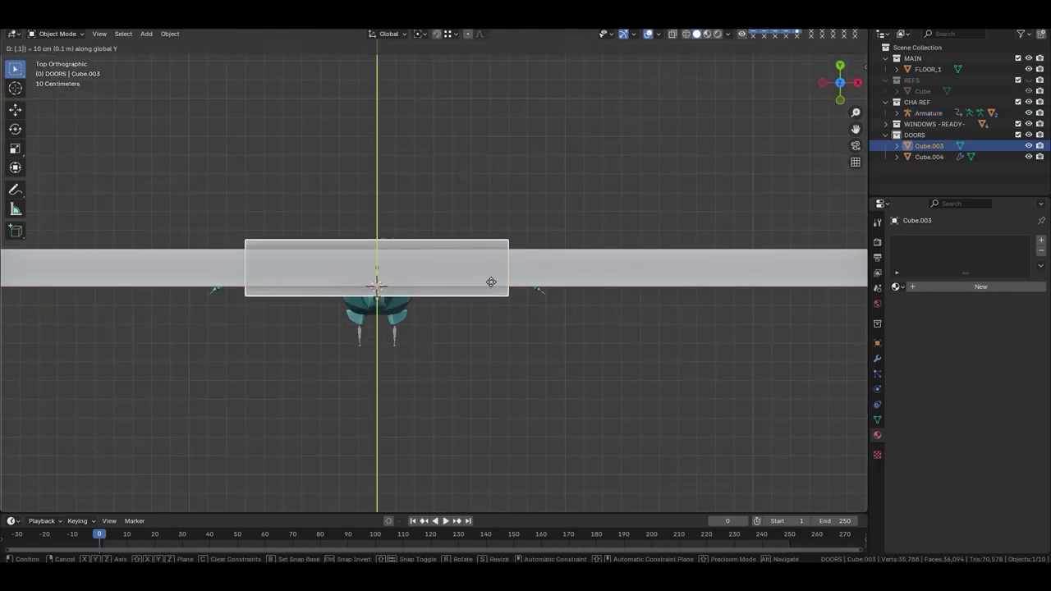
Move the door 10 cm along Y, re-enter edit mode, and undo a stray move.
{"action": "left_click", "coordinate": [491, 282]}
{"action": "key", "text": "Tab"}
{"action": "middle_click_drag", "start_coordinate": [510, 275], "coordinate": [697, 211]}
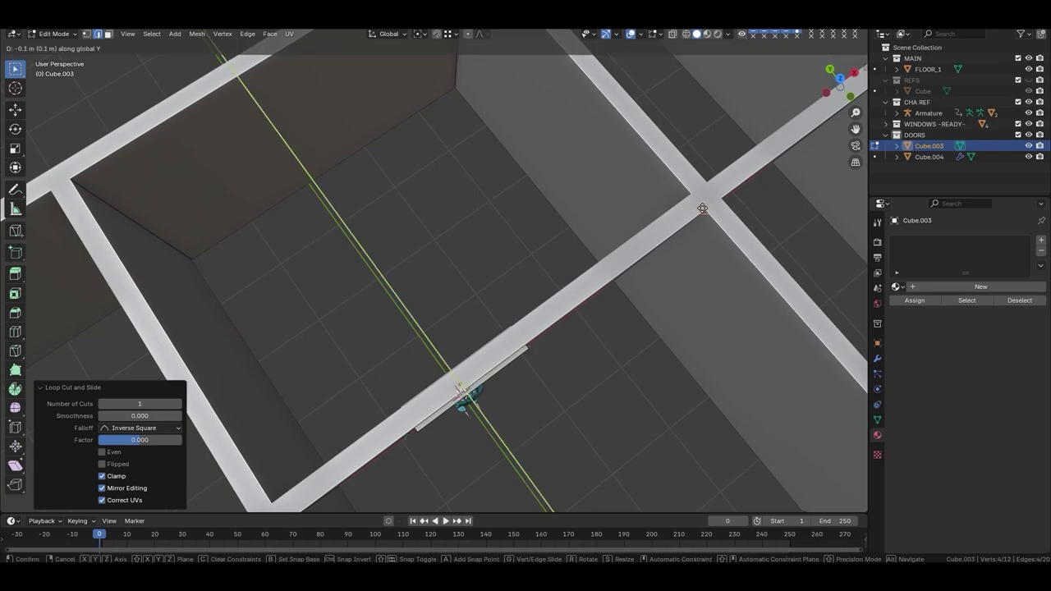
{"action": "left_click", "coordinate": [702, 207]}
{"action": "key", "text": "ctrl+z"}
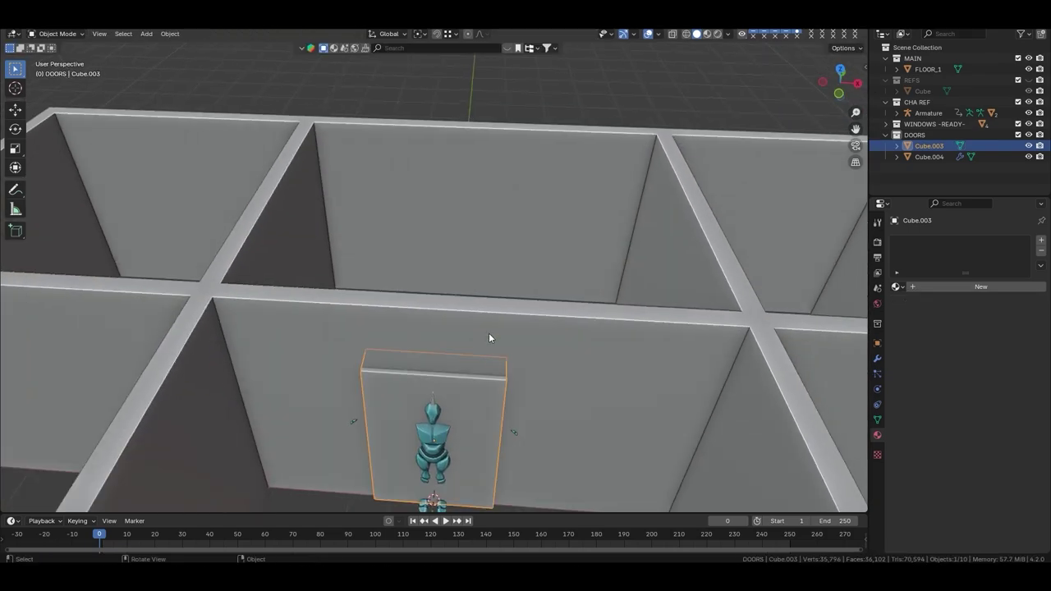
Isolate the door in local view and switch back to solid display.
{"action": "key", "text": "KP_Divide"}
{"action": "middle_click_drag", "start_coordinate": [482, 369], "coordinate": [460, 271]}
{"action": "scroll", "coordinate": [486, 175], "scroll_direction": "up", "scroll_amount": 2}
{"action": "key", "text": "grave"}
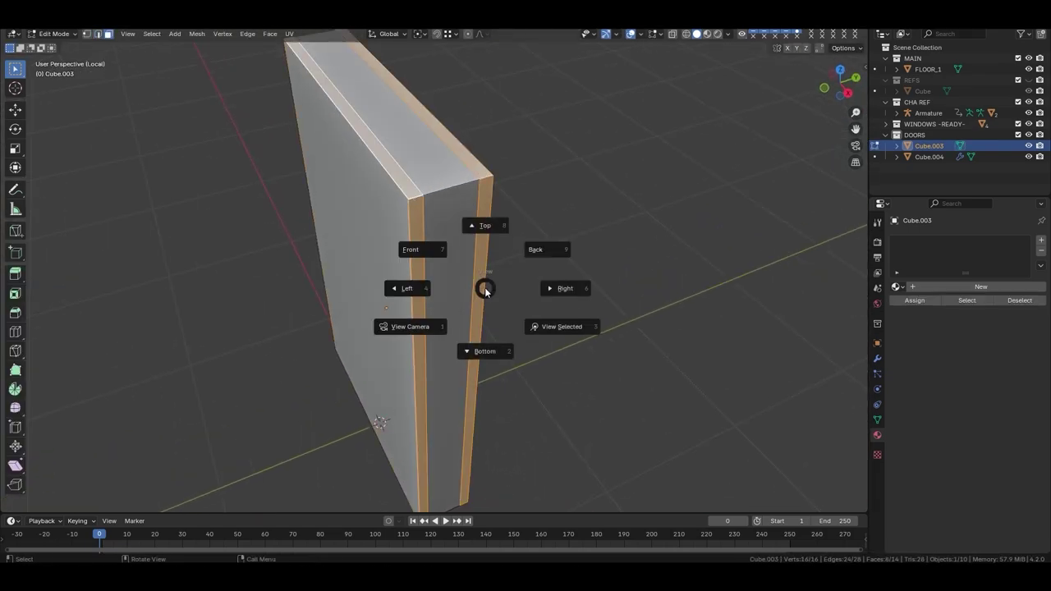
{"action": "left_click", "coordinate": [534, 238]}
{"action": "middle_click_drag", "start_coordinate": [525, 214], "coordinate": [411, 349]}
{"action": "scroll", "coordinate": [411, 349], "scroll_direction": "up", "scroll_amount": 2}
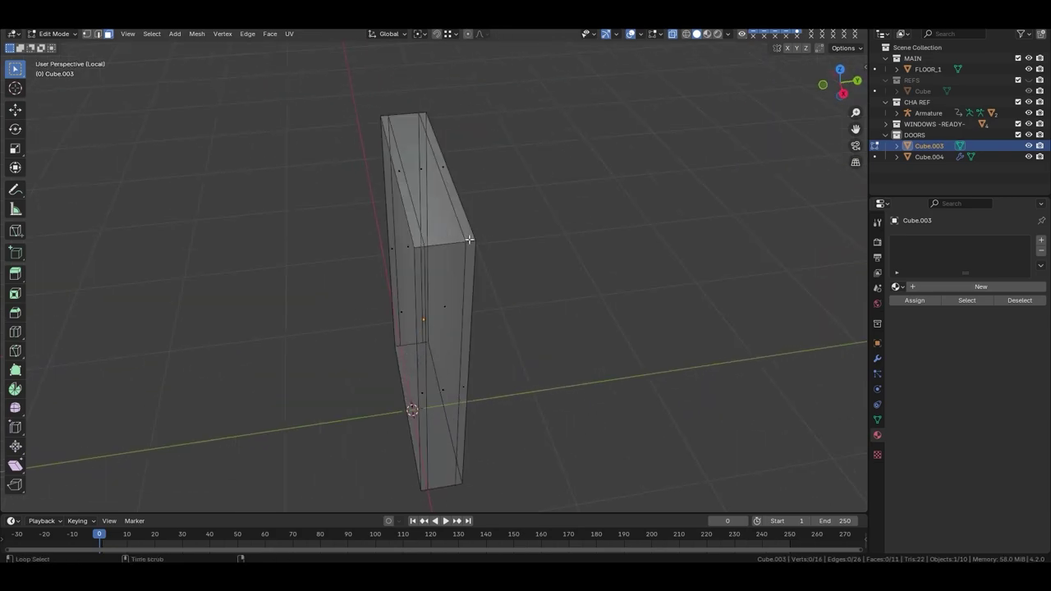
{"action": "key", "text": "alt+z"}
Thicken the rim faces with Alt+E extrude along normals.
{"action": "key", "text": "alt+e"}
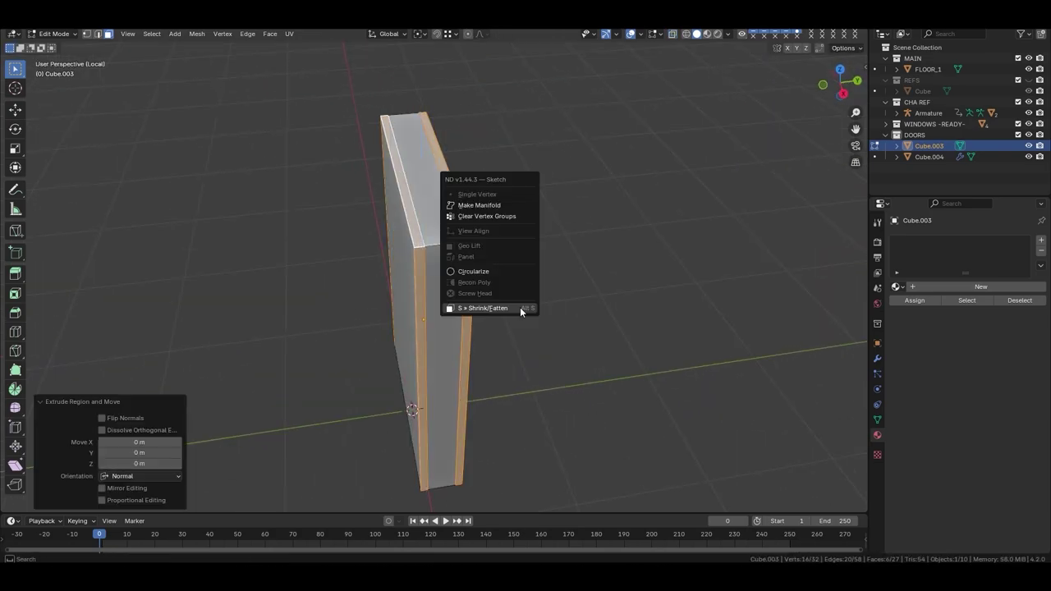
{"action": "left_click", "coordinate": [517, 304]}
{"action": "left_click", "coordinate": [521, 287]}
{"action": "mouse_move", "coordinate": [521, 284]}
{"action": "middle_mouse_down"}
{"action": "mouse_move", "coordinate": [521, 241]}
{"action": "mouse_move", "coordinate": [519, 314]}
{"action": "middle_mouse_up"}
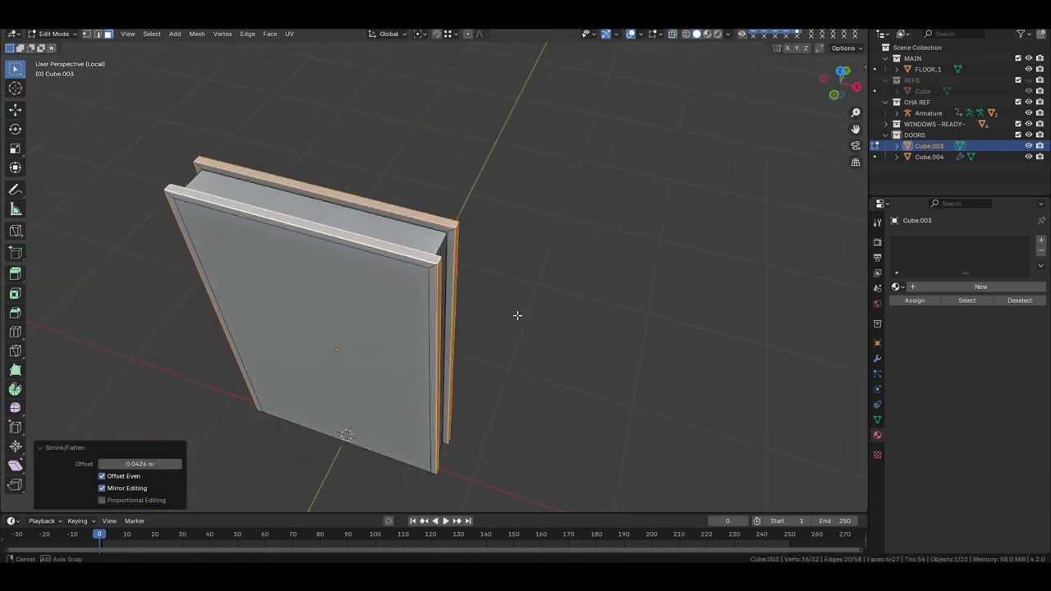
Select the rim's edge loop and bevel it.
{"action": "key", "text": "2"}
{"action": "scroll", "coordinate": [405, 261], "scroll_direction": "up", "scroll_amount": 2}
{"action": "left_click", "coordinate": [406, 261], "text": "alt"}
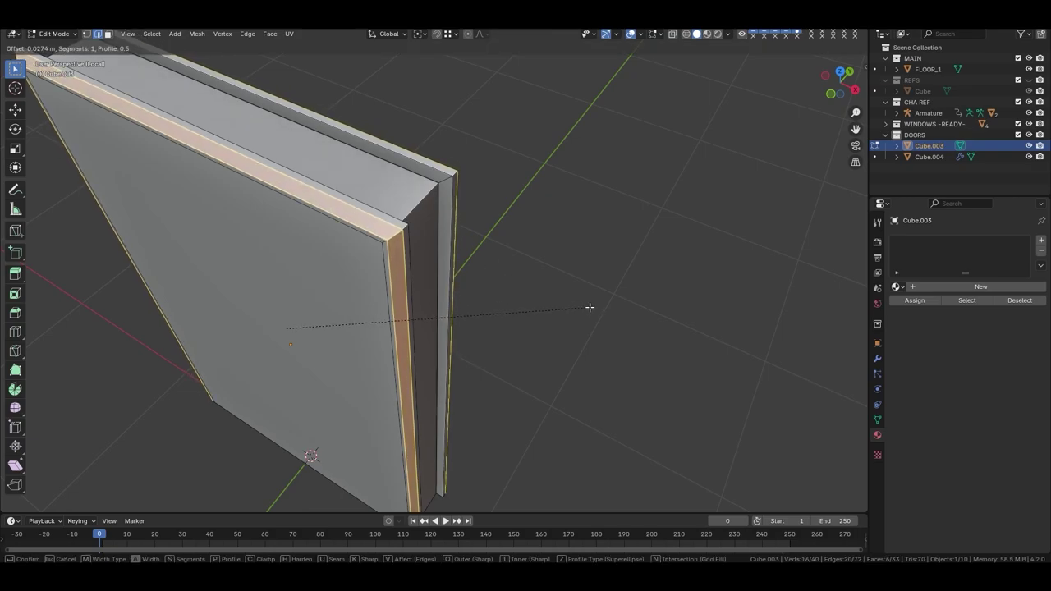
{"action": "left_click", "coordinate": [589, 308]}
{"action": "middle_click_drag", "start_coordinate": [590, 307], "coordinate": [464, 293]}
{"action": "scroll", "coordinate": [445, 227], "scroll_direction": "up", "scroll_amount": 2}
Inset the door's front face in front view to form a border.
{"action": "key", "text": "3"}
{"action": "left_click", "coordinate": [443, 268]}
{"action": "scroll", "coordinate": [463, 267], "scroll_direction": "up", "scroll_amount": 3}
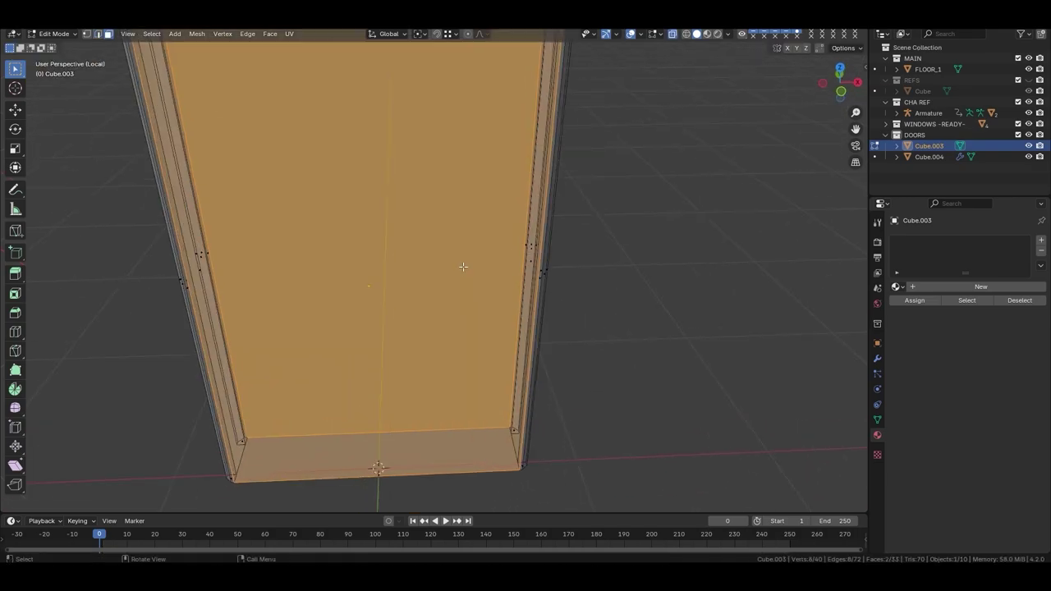
{"action": "key", "text": "KP_1"}
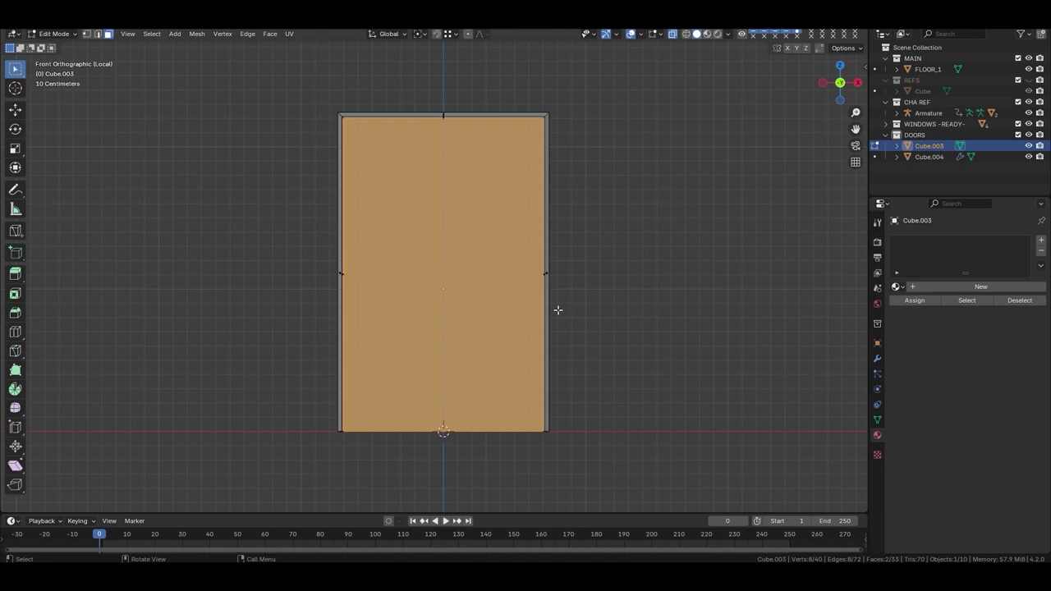
{"action": "key", "text": "alt+a"}
{"action": "key", "text": "a"}
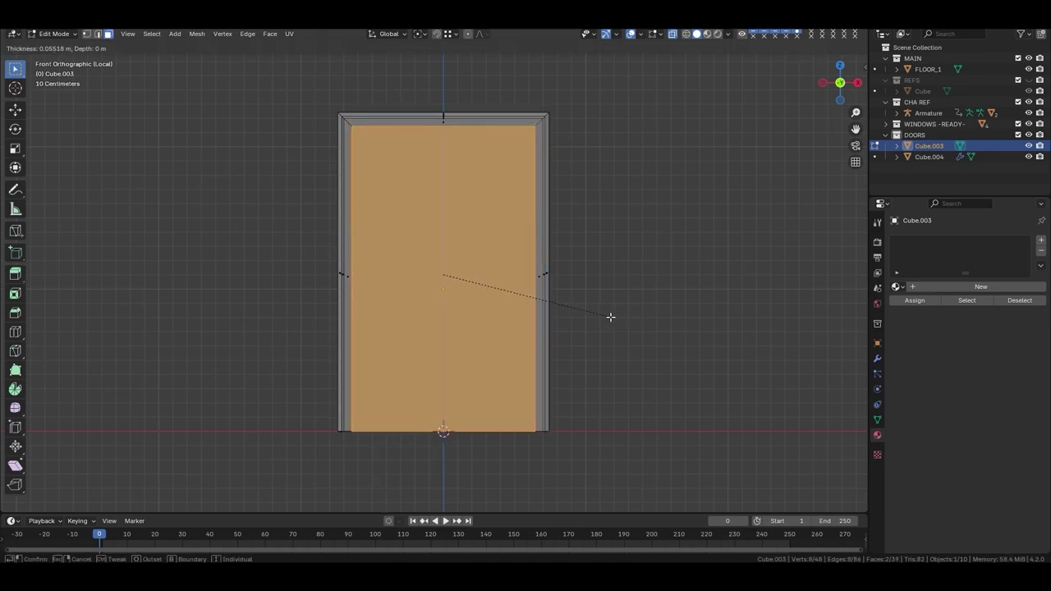
{"action": "left_click", "coordinate": [611, 317]}
Extrude the faces along normals and delete the bottom piece to open the doorway.
{"action": "right_click", "coordinate": [587, 291]}
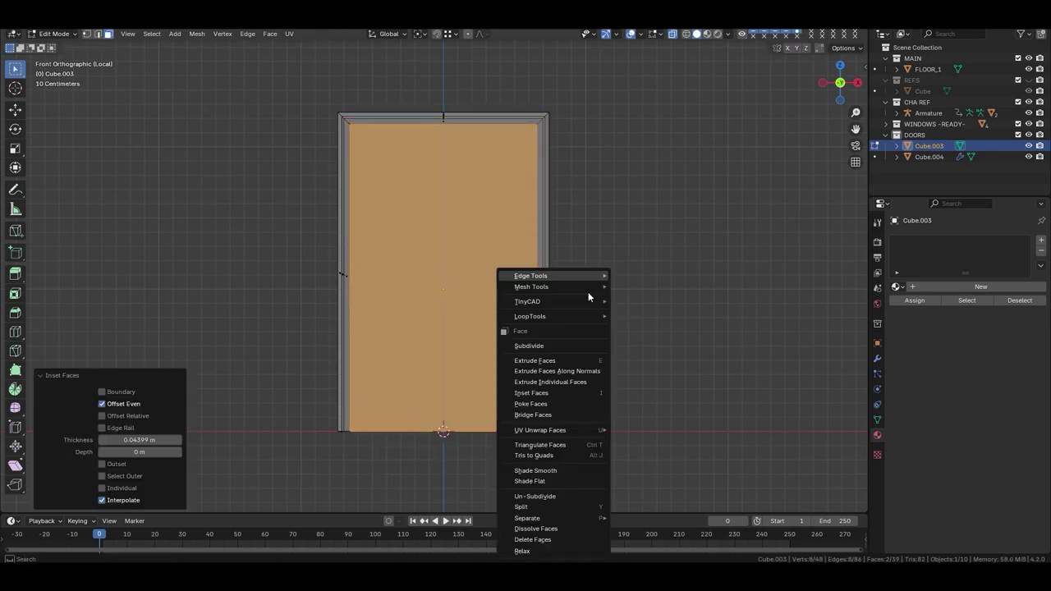
{"action": "left_click", "coordinate": [588, 292]}
{"action": "mouse_move", "coordinate": [588, 291]}
{"action": "middle_mouse_down"}
{"action": "mouse_move", "coordinate": [425, 291]}
{"action": "mouse_move", "coordinate": [415, 224]}
{"action": "middle_mouse_up"}
{"action": "key", "text": "x"}
{"action": "left_click", "coordinate": [521, 357]}
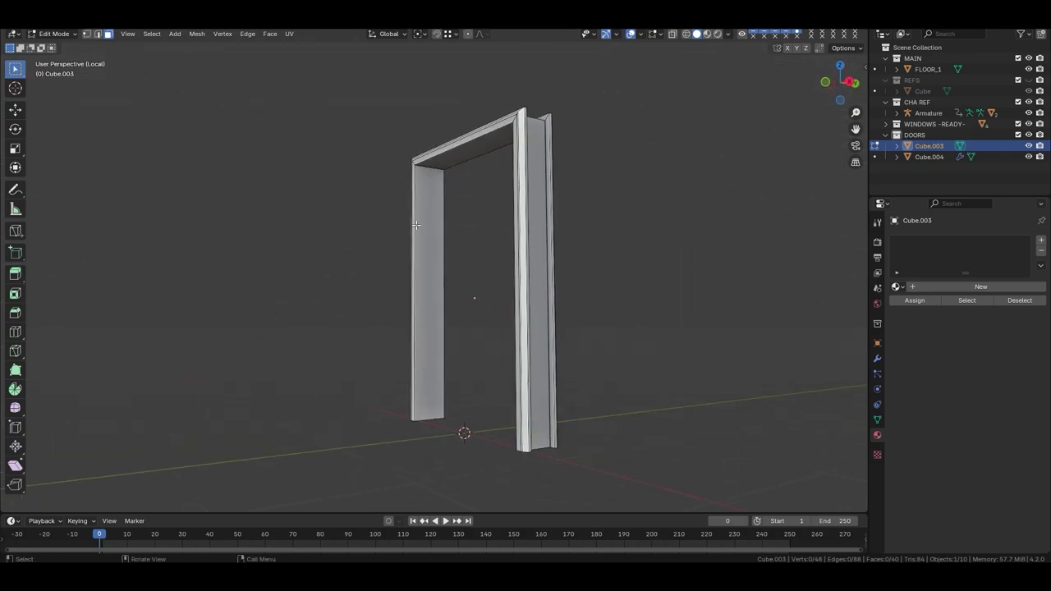
Add two edge loops along the door frame and one across its top bar.
{"action": "left_click", "coordinate": [426, 424]}
{"action": "scroll", "coordinate": [430, 406], "scroll_direction": "up", "scroll_amount": 3}
{"action": "mouse_move", "coordinate": [429, 406]}
{"action": "middle_mouse_down"}
{"action": "mouse_move", "coordinate": [474, 331]}
{"action": "mouse_move", "coordinate": [447, 359]}
{"action": "middle_mouse_up"}
{"action": "left_click", "coordinate": [425, 161]}
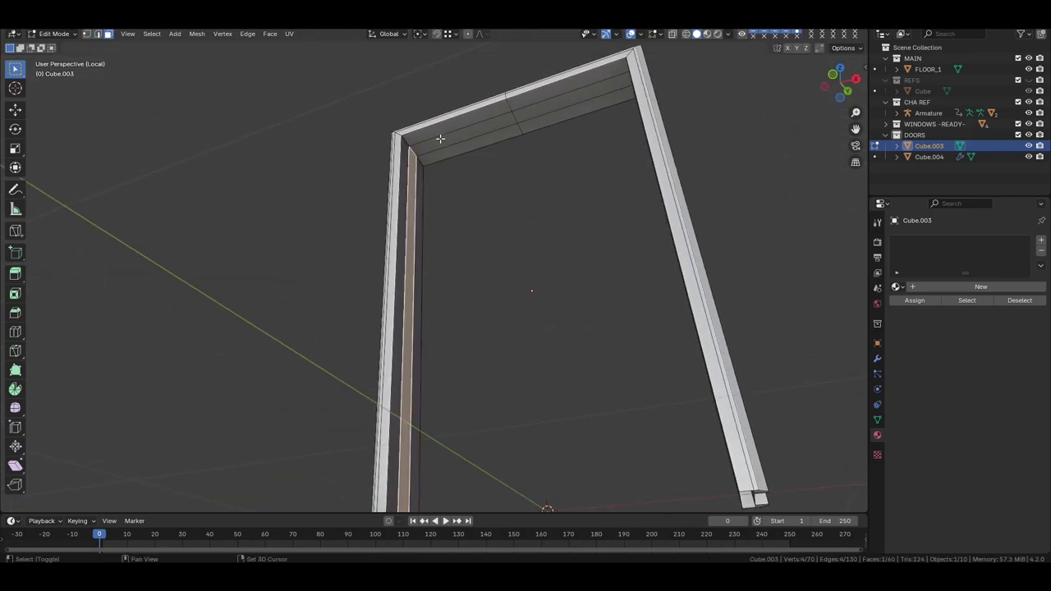
{"action": "scroll", "coordinate": [417, 215], "scroll_direction": "up", "scroll_amount": 2}
{"action": "left_click", "coordinate": [422, 214]}
Cut a loop near the top corner, slide it, and flatten it on X with S X 0.
{"action": "key", "text": "e"}
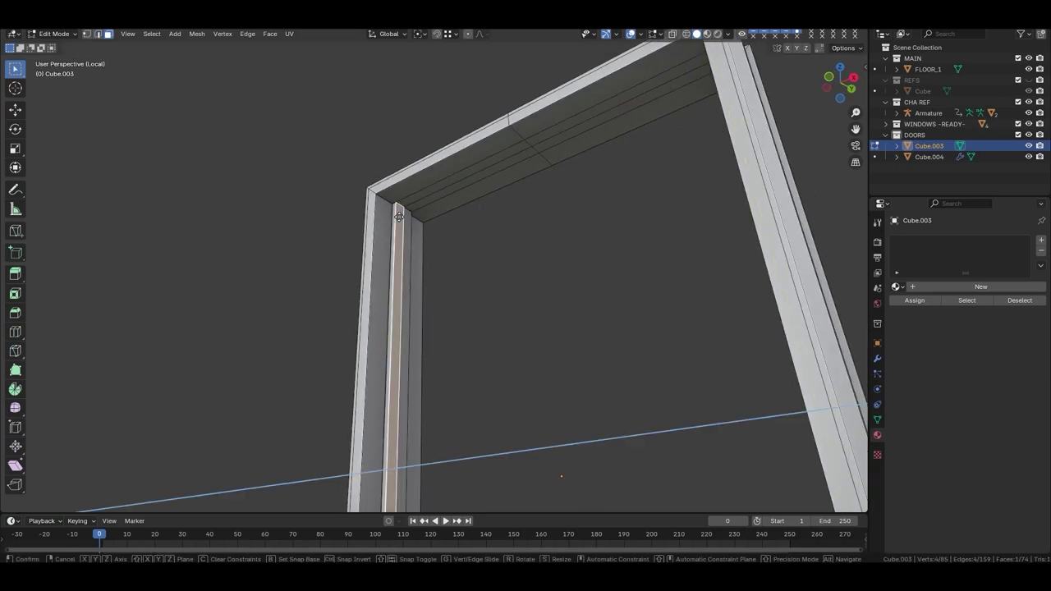
{"action": "left_click", "coordinate": [419, 215]}
{"action": "scroll", "coordinate": [403, 246], "scroll_direction": "up", "scroll_amount": 3}
{"action": "key", "text": "ctrl+r"}
{"action": "left_click", "coordinate": [411, 312]}
{"action": "type", "text": "s"}
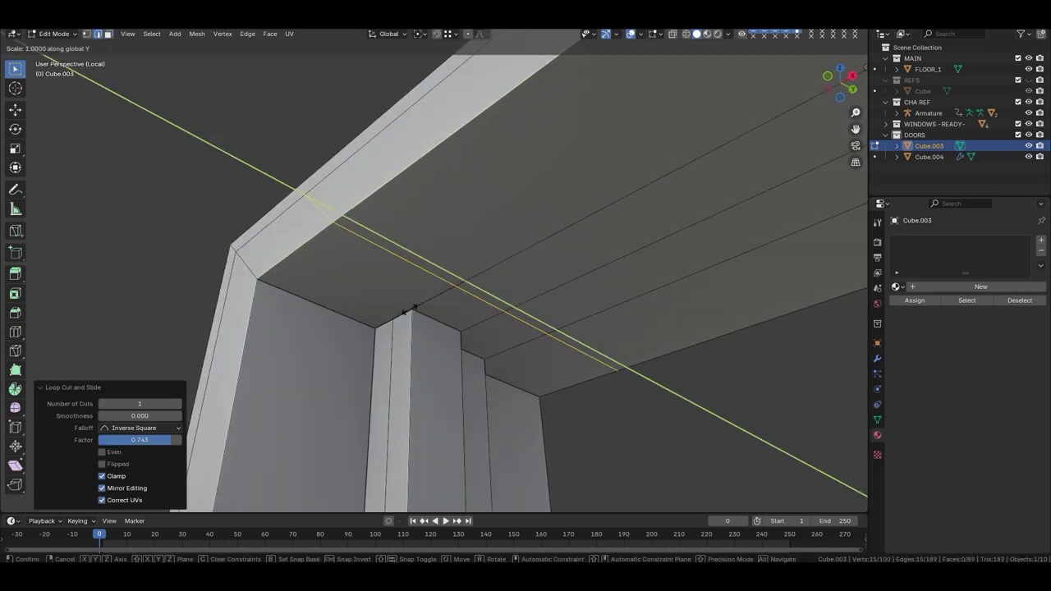
{"action": "type", "text": "x0"}
{"action": "key", "text": "Return"}
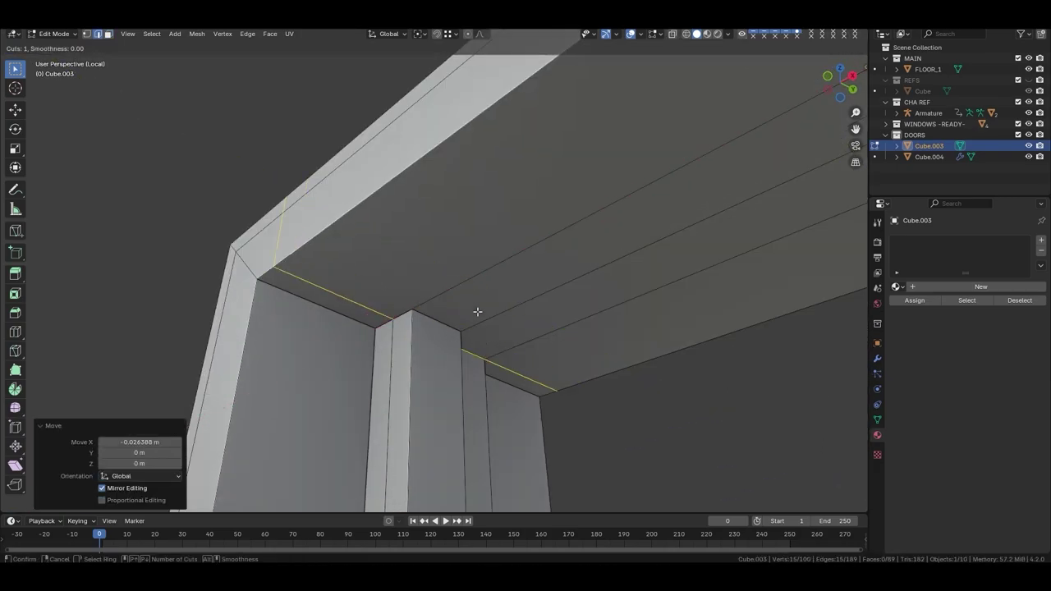
{"action": "left_click", "coordinate": [411, 308]}
Check for hidden vertices in X-ray, then merge the frame's duplicate vertices by distance.
{"action": "middle_click_drag", "start_coordinate": [411, 308], "coordinate": [429, 321]}
{"action": "key", "text": "alt+z"}
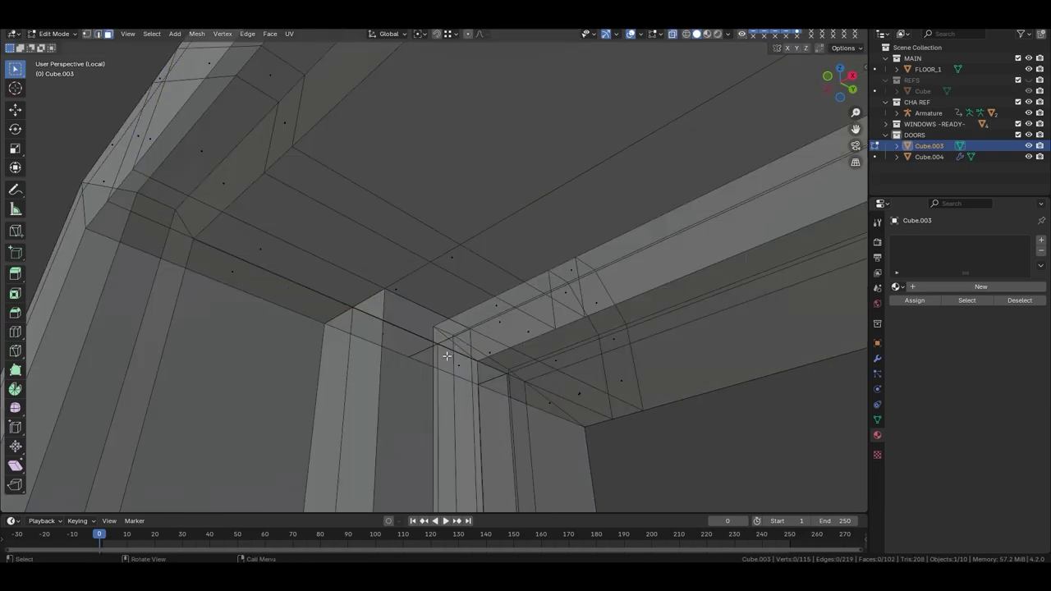
{"action": "key", "text": "alt+z"}
{"action": "key", "text": "a"}
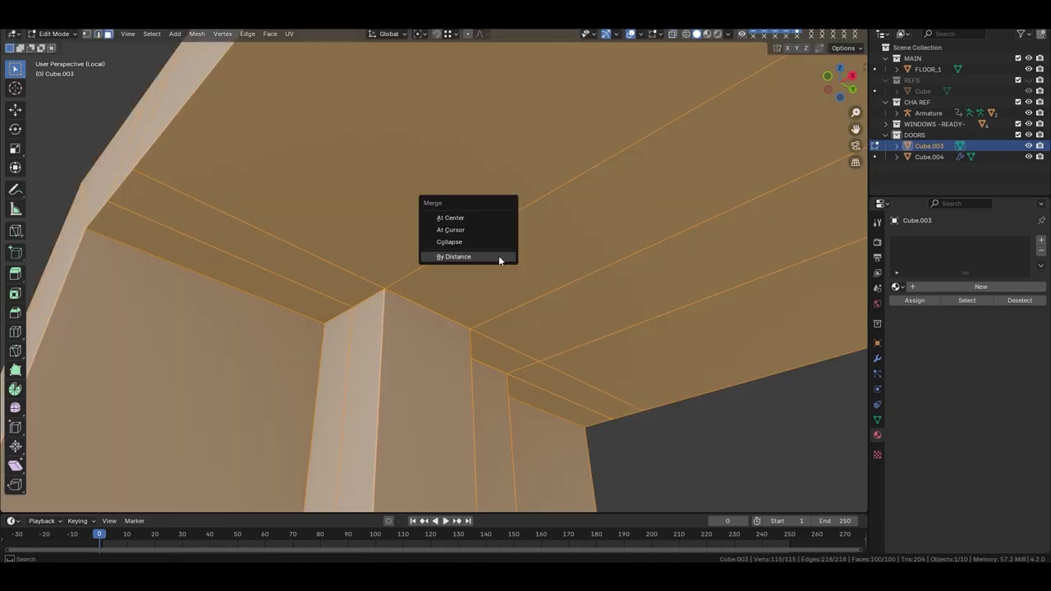
{"action": "left_click", "coordinate": [498, 257]}
{"action": "scroll", "coordinate": [498, 257], "scroll_direction": "down", "scroll_amount": 5}
{"action": "middle_click_drag", "start_coordinate": [498, 257], "coordinate": [523, 321]}
Return to Object Mode, deselect the frame, and save the file.
{"action": "key", "text": "Tab"}
{"action": "key", "text": "alt+a"}
{"action": "mouse_move", "coordinate": [452, 238]}
{"action": "middle_mouse_down"}
{"action": "mouse_move", "coordinate": [334, 271]}
{"action": "mouse_move", "coordinate": [444, 284]}
{"action": "mouse_move", "coordinate": [578, 219]}
{"action": "middle_mouse_up"}
{"action": "key", "text": "ctrl+s"}
{"action": "scroll", "coordinate": [253, 128], "scroll_direction": "up", "scroll_amount": 5}
Slide one edge at the door corner along the frame.
{"action": "key", "text": "Tab"}
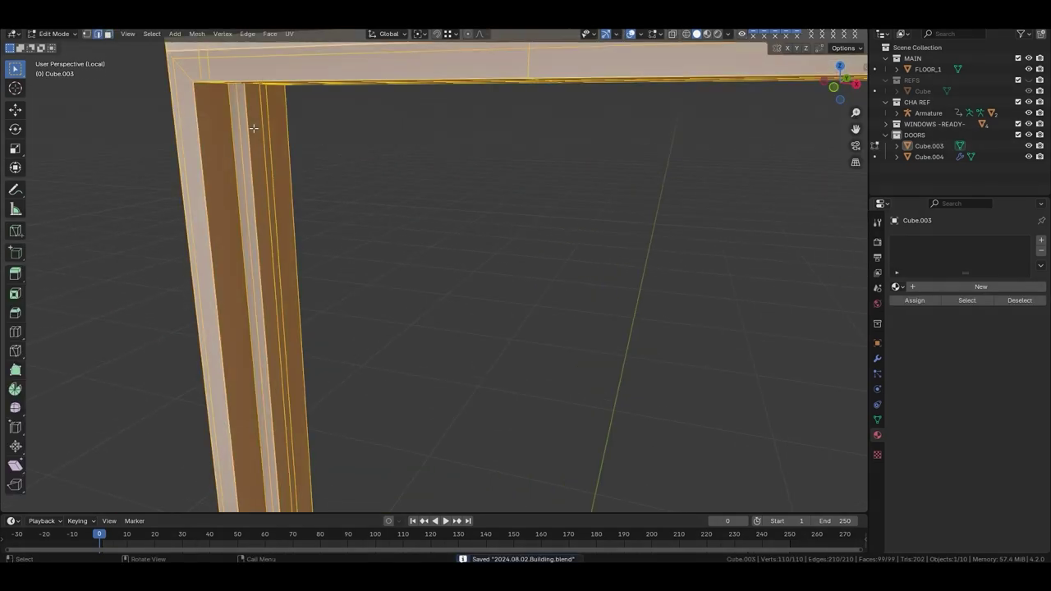
{"action": "left_click", "coordinate": [254, 128]}
{"action": "middle_click_drag", "start_coordinate": [251, 89], "coordinate": [356, 275]}
{"action": "key", "text": "g"}
{"action": "key", "text": "g"}
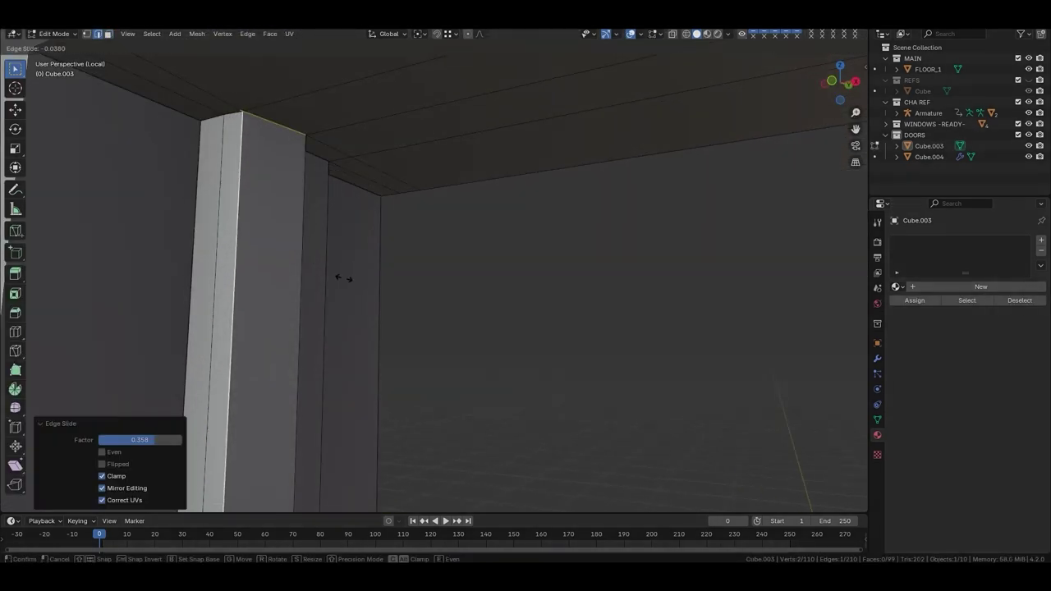
{"action": "left_click", "coordinate": [357, 278]}
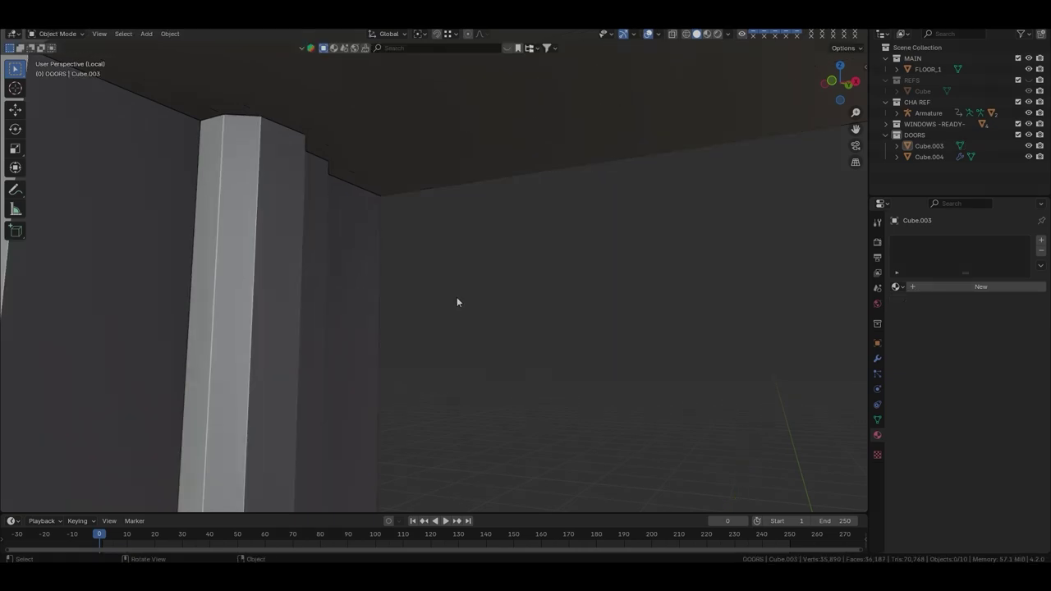
{"action": "scroll", "coordinate": [454, 297], "scroll_direction": "down", "scroll_amount": 5}
{"action": "mouse_move", "coordinate": [438, 298]}
{"action": "middle_mouse_down"}
{"action": "mouse_move", "coordinate": [360, 217]}
{"action": "mouse_move", "coordinate": [403, 176]}
{"action": "middle_mouse_up"}
Exit Edit Mode and bring up the Add menu for a new mesh.
{"action": "key", "text": "Tab"}
{"action": "scroll", "coordinate": [360, 218], "scroll_direction": "down", "scroll_amount": 4}
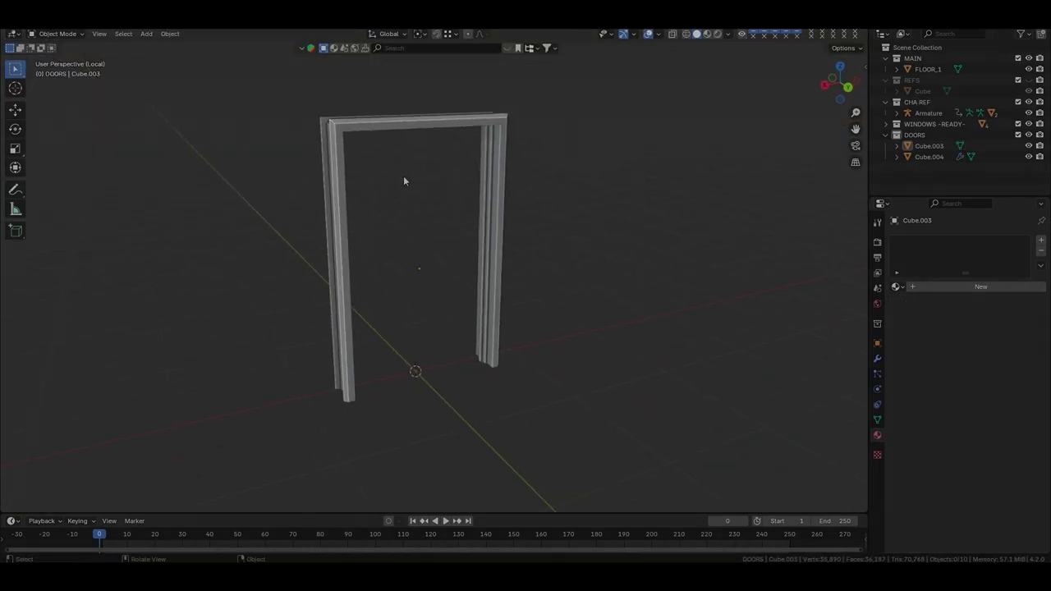
{"action": "scroll", "coordinate": [478, 279], "scroll_direction": "up", "scroll_amount": 3}
{"action": "key", "text": "shift+a"}
Add a cube and raise it 1.156 m along Z.
{"action": "left_click", "coordinate": [517, 237]}
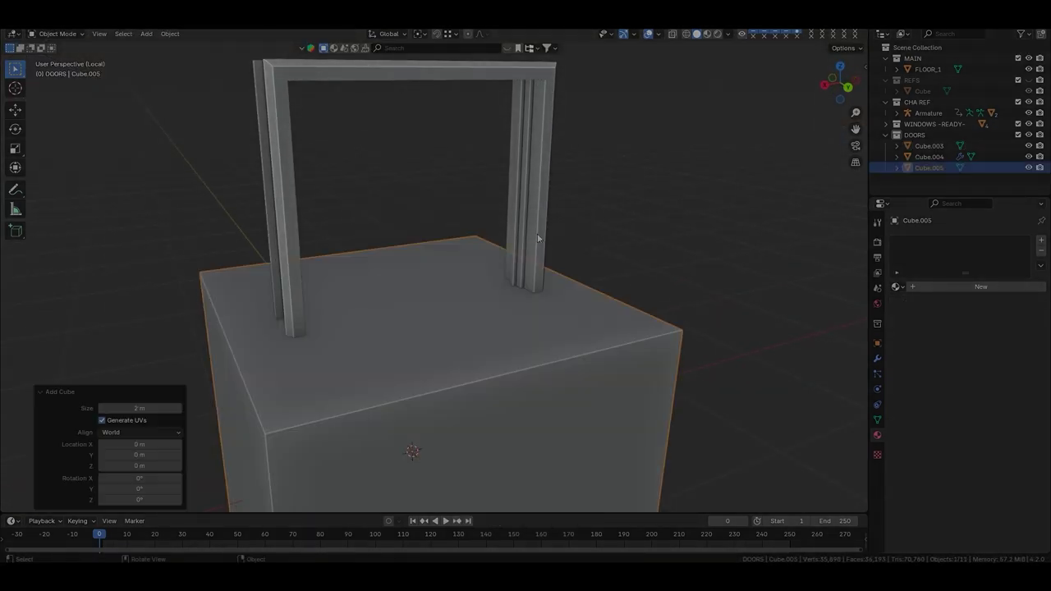
{"action": "key", "text": "g"}
{"action": "key", "text": "z"}
{"action": "left_click", "coordinate": [514, 118]}
In Edit Mode, shift the cube's selected side face 0.51411 m along X.
{"action": "key", "text": "Tab"}
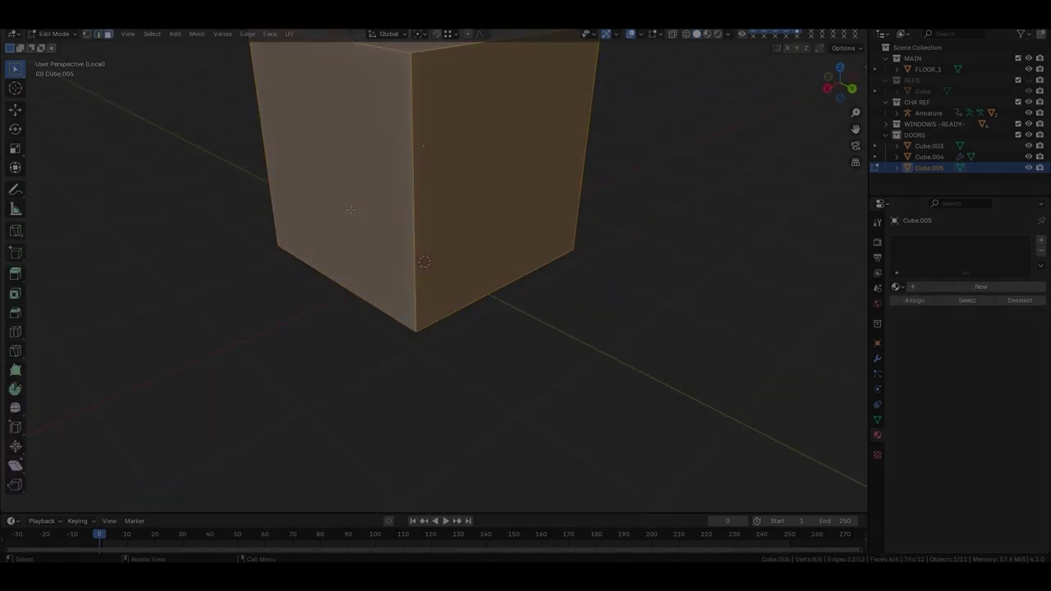
{"action": "scroll", "coordinate": [511, 215], "scroll_direction": "down", "scroll_amount": 3}
{"action": "mouse_move", "coordinate": [511, 215]}
{"action": "middle_mouse_down"}
{"action": "mouse_move", "coordinate": [392, 351]}
{"action": "mouse_move", "coordinate": [645, 286]}
{"action": "middle_mouse_up"}
{"action": "key", "text": "g"}
{"action": "key", "text": "x"}
{"action": "left_click", "coordinate": [358, 390]}
{"action": "scroll", "coordinate": [359, 389], "scroll_direction": "up", "scroll_amount": 3}
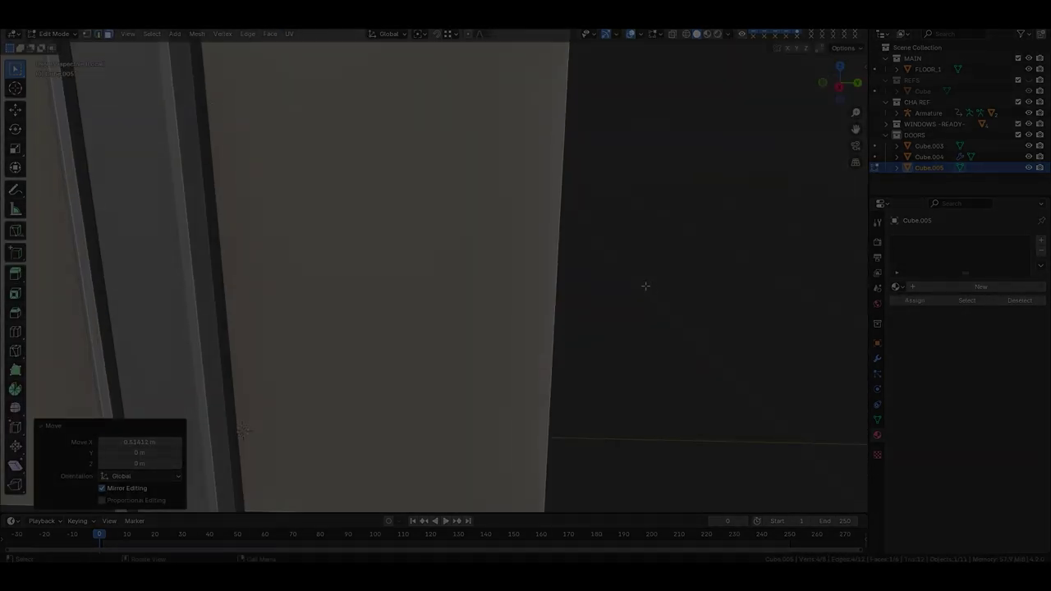